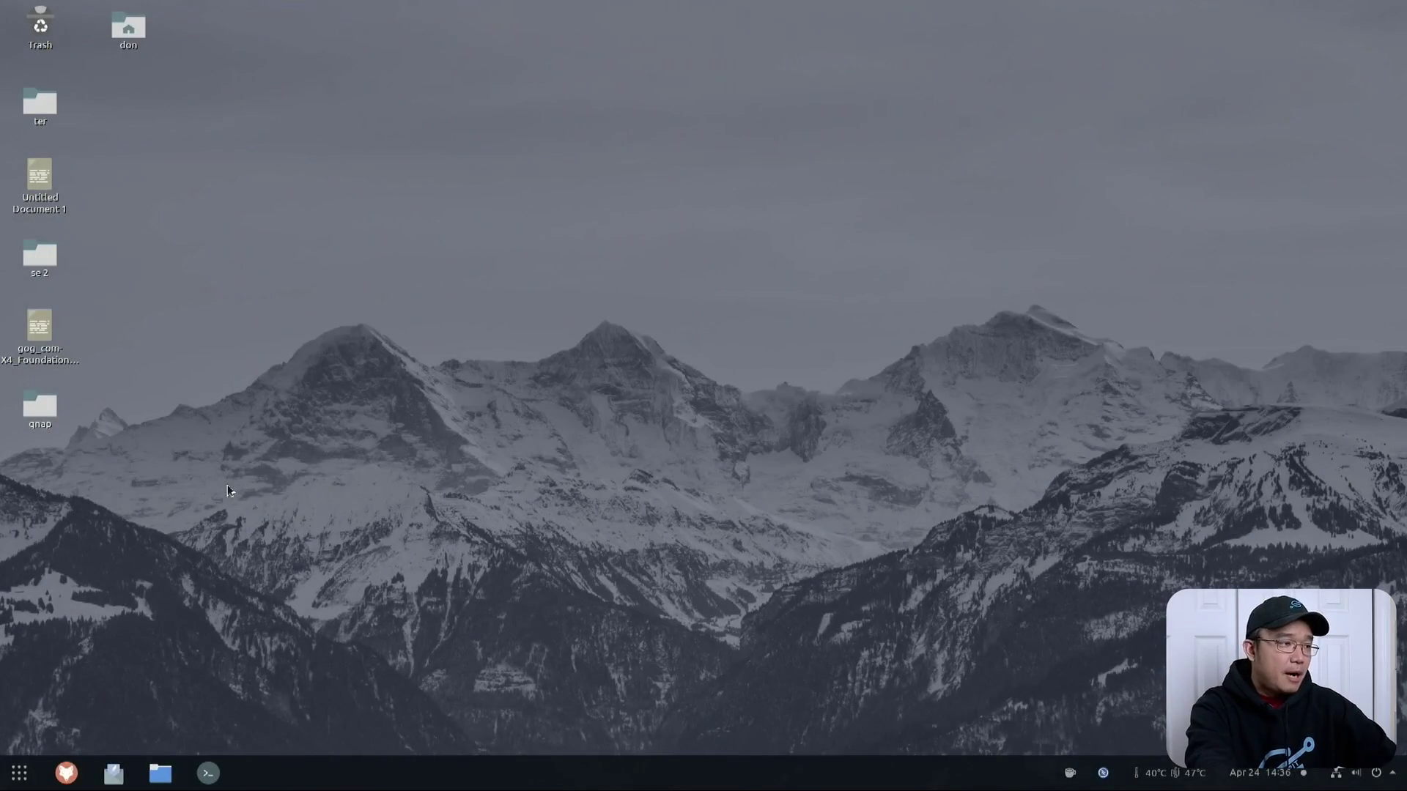
Step: Open the Show Applications grid from the taskbar to see the installed apps
{"action": "left_click", "coordinate": [18, 772]}
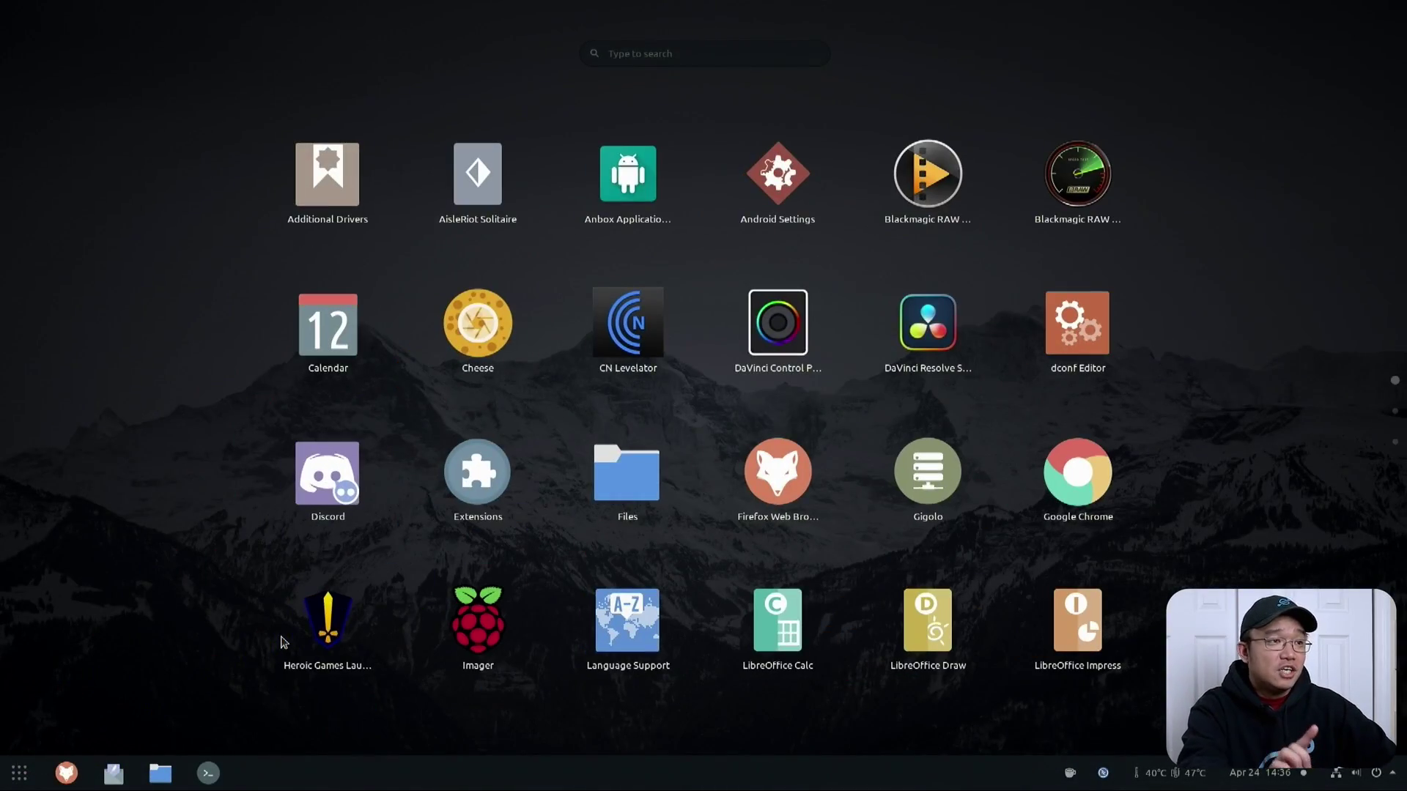
Step: Page through the app grid, close it, and expand the updates' technical description in Software Updater
{"action": "scroll", "coordinate": [518, 469], "scroll_direction": "down", "scroll_amount": 1}
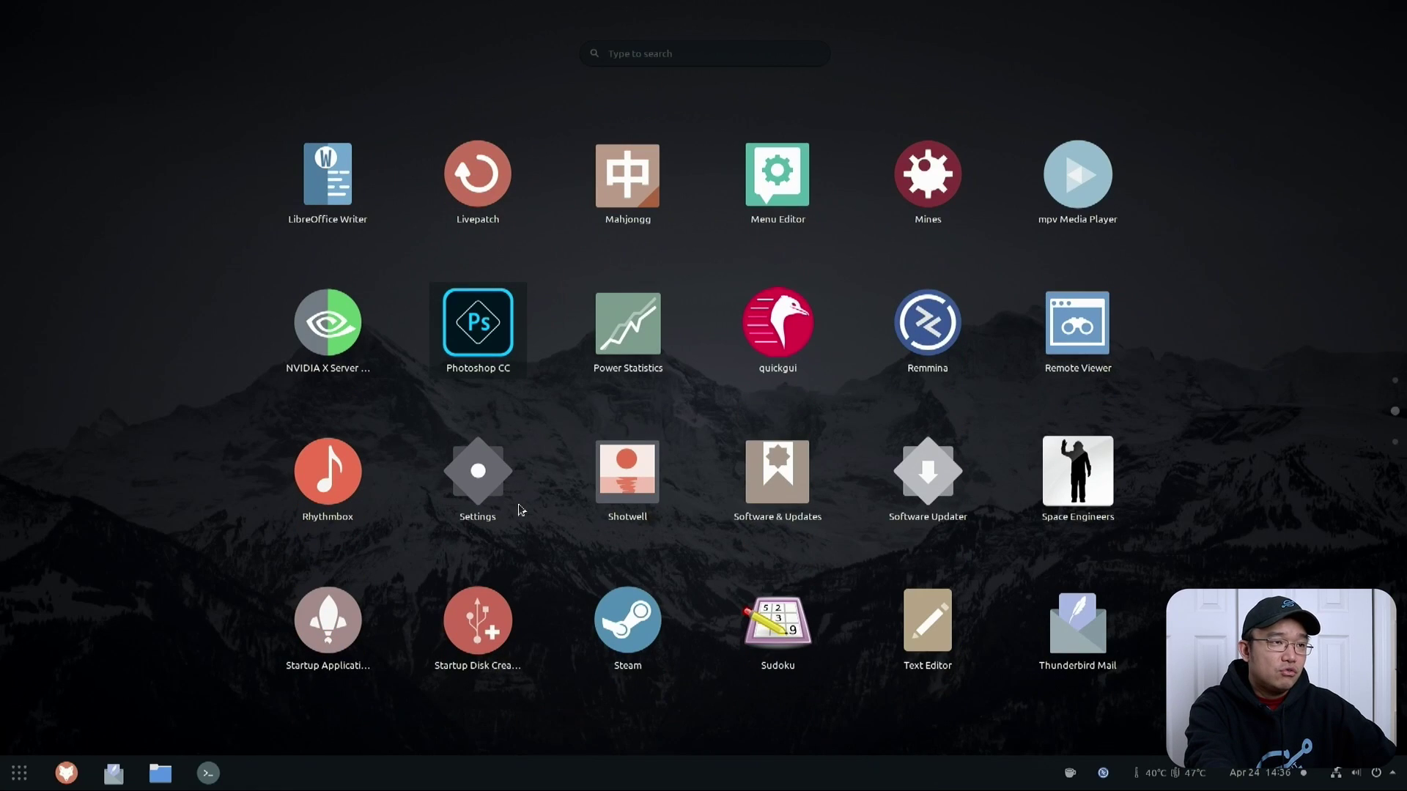
{"action": "key", "text": "Escape"}
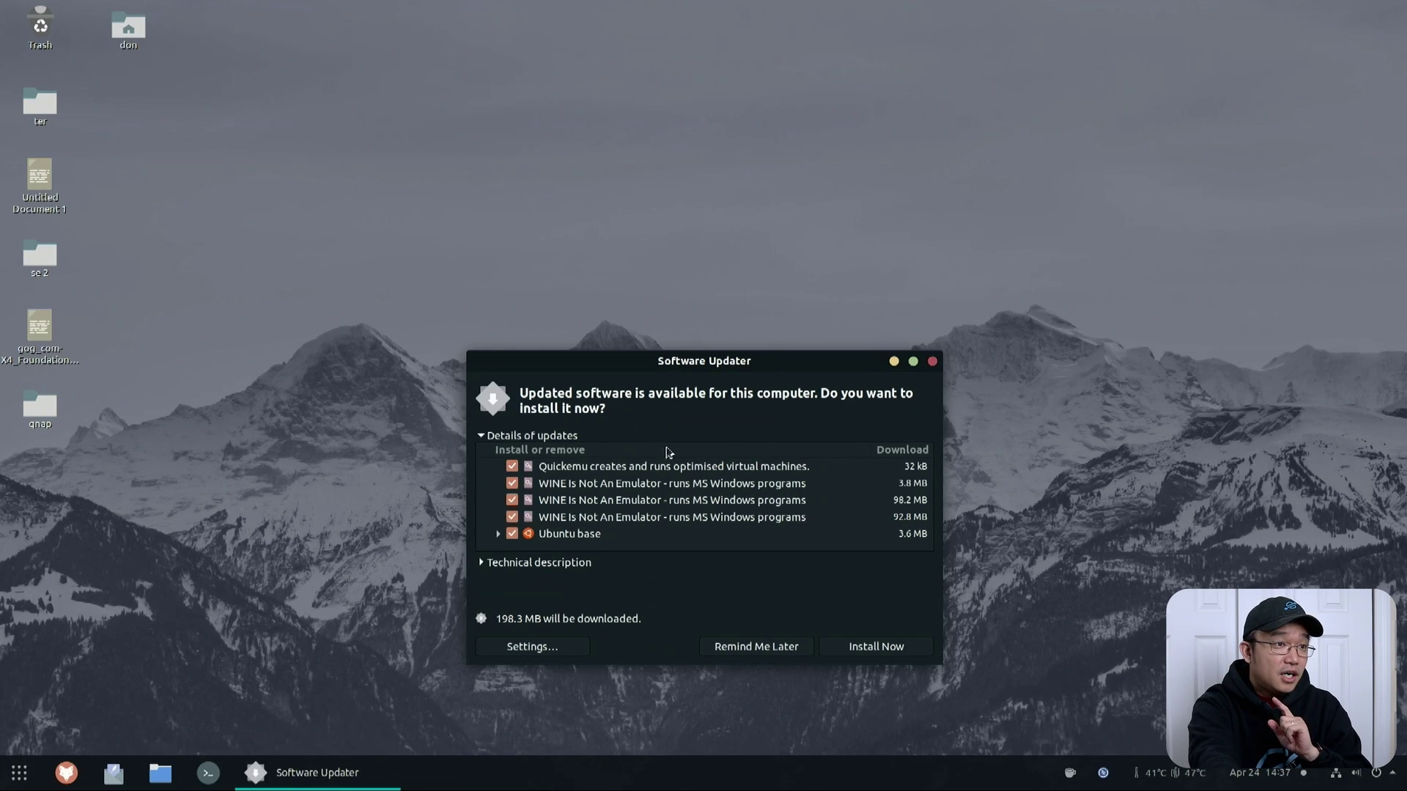
{"action": "left_click", "coordinate": [527, 562]}
Step: In update settings, set 'Notify me of a new Ubuntu version' to For long-term support versions
{"action": "left_click", "coordinate": [541, 664]}
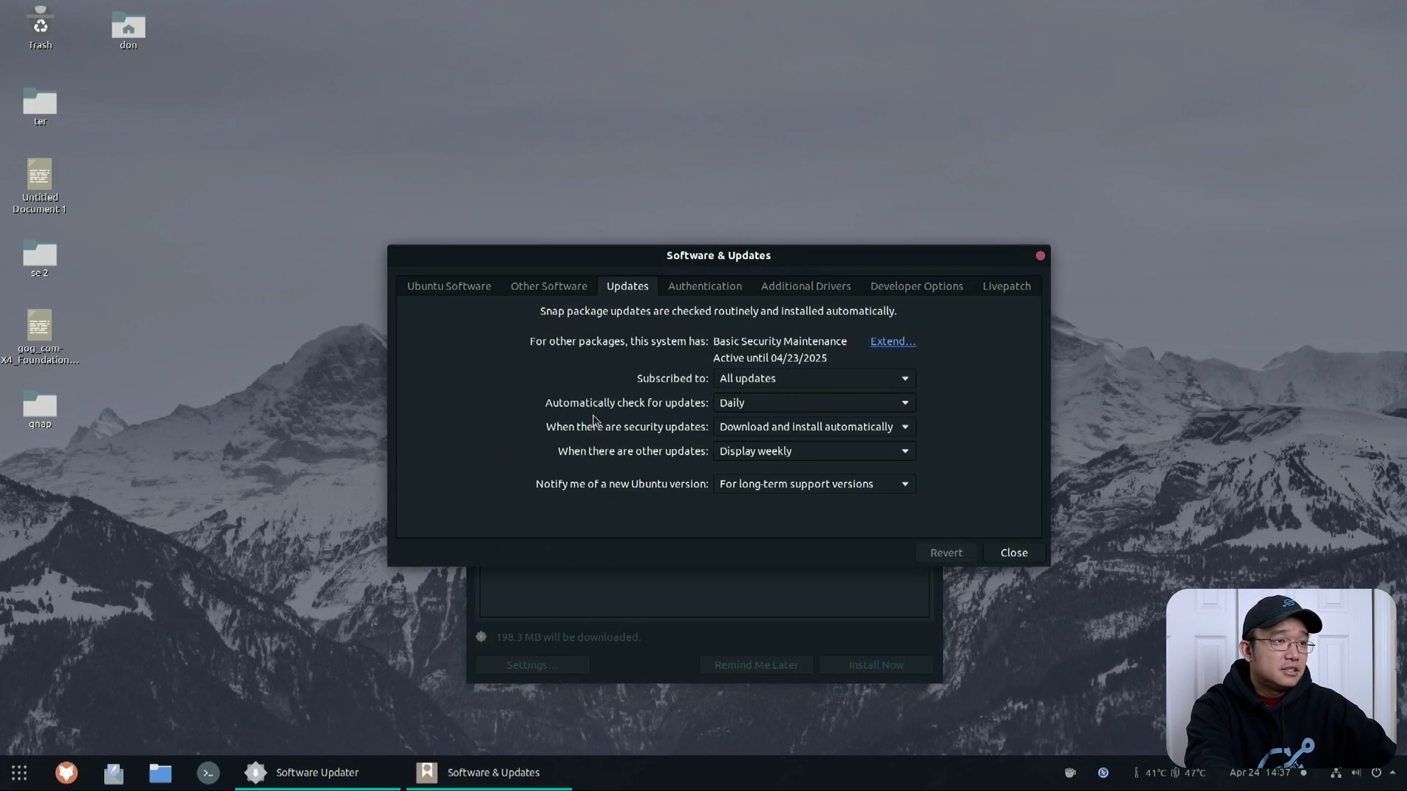
{"action": "left_click", "coordinate": [762, 487]}
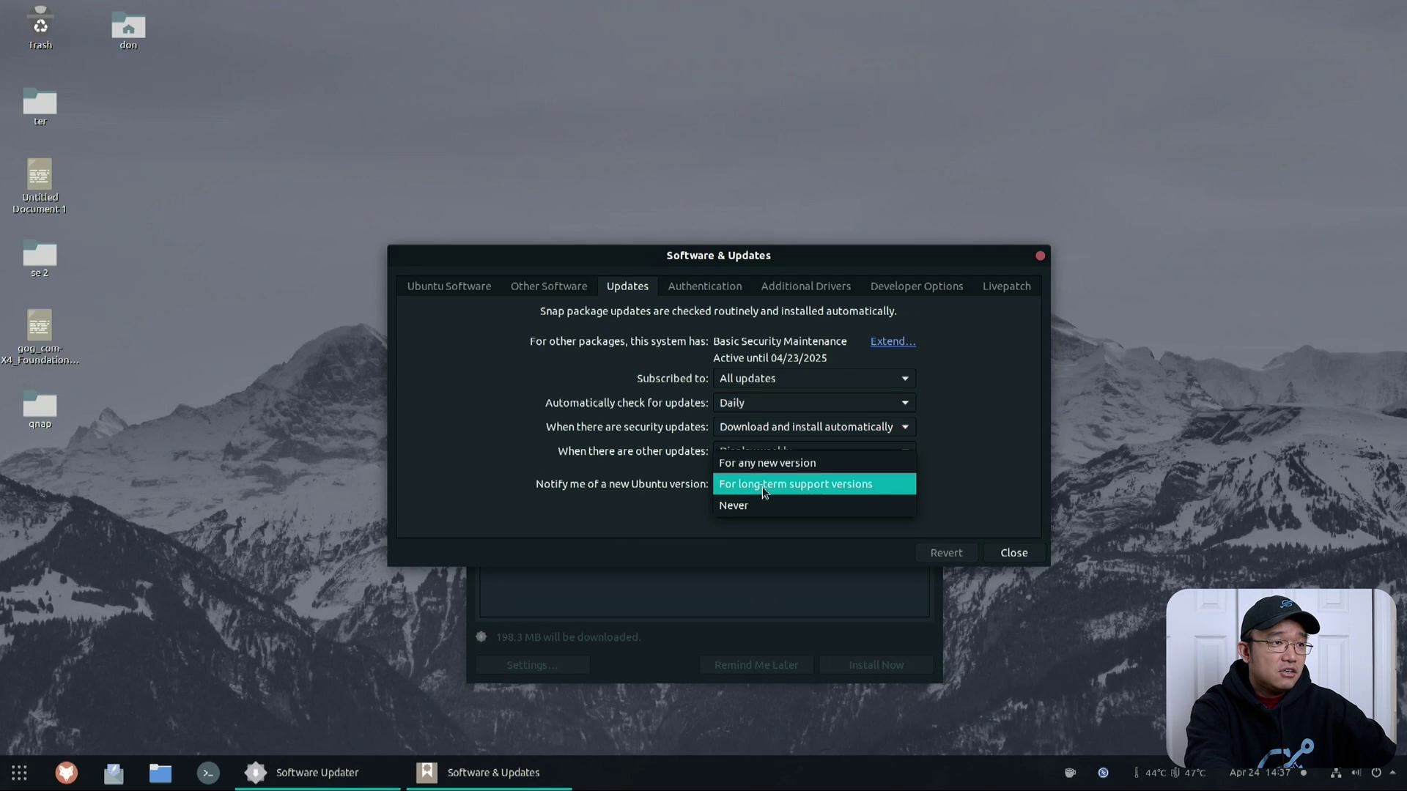
{"action": "left_click", "coordinate": [748, 486]}
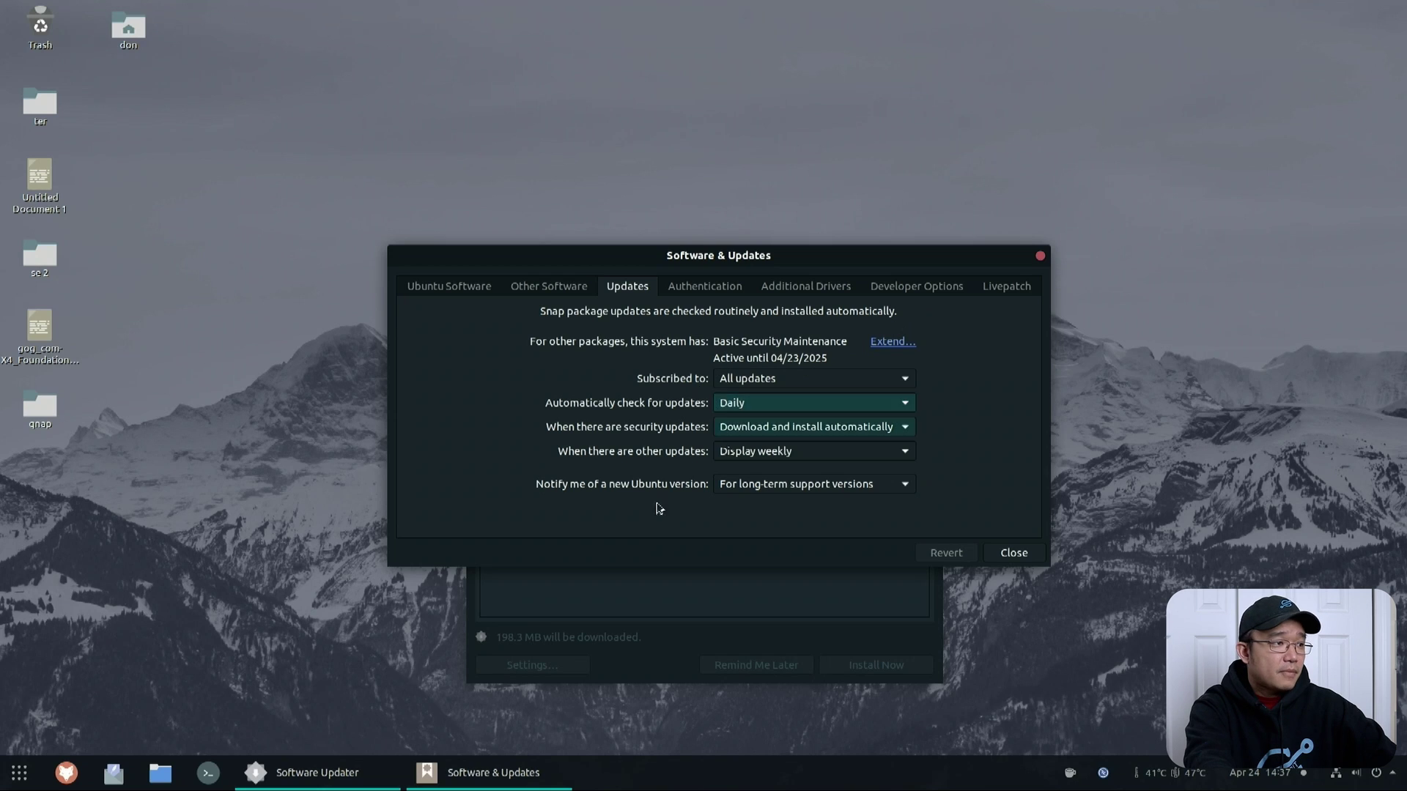
{"action": "left_click", "coordinate": [208, 772]}
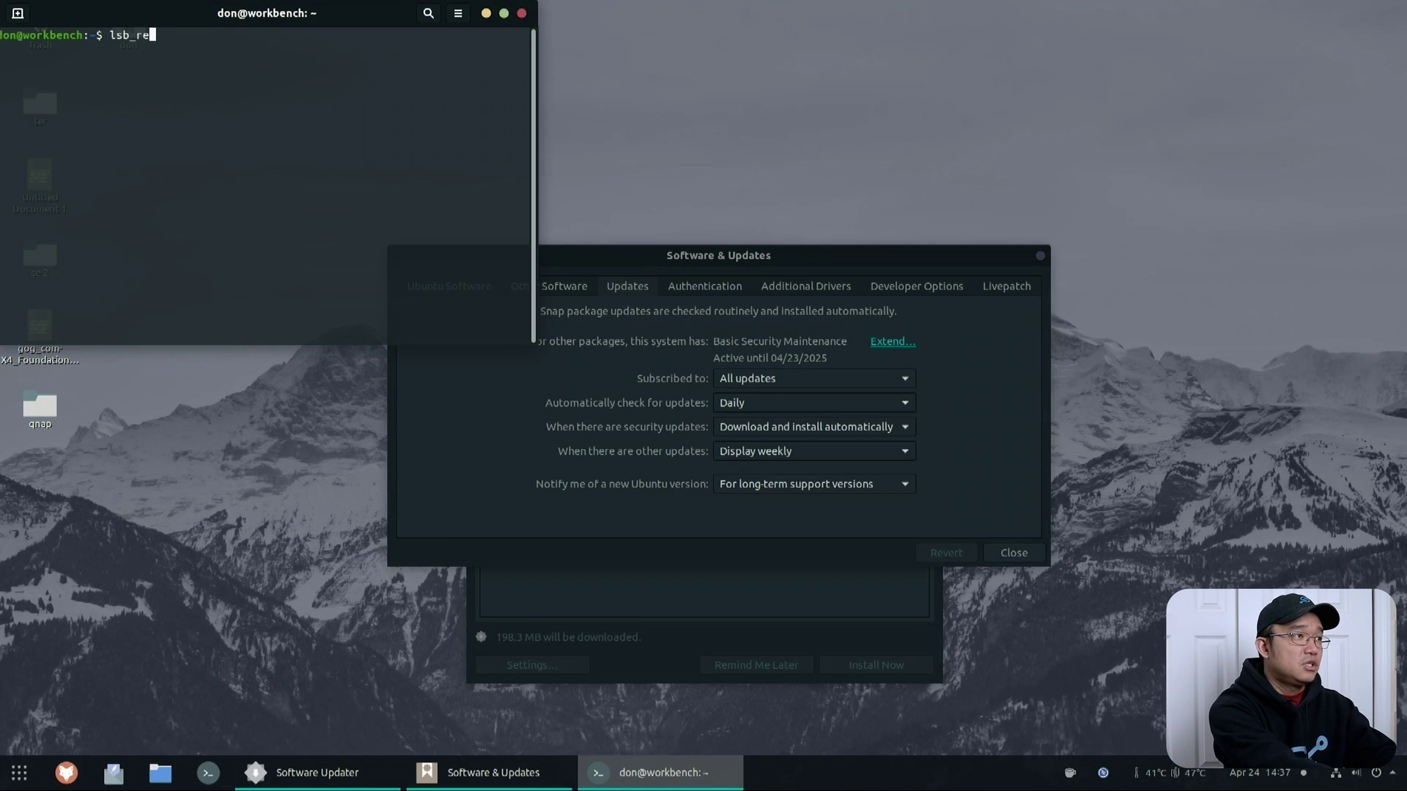
Step: Run lsb_release -a to confirm Ubuntu 20.04.4 LTS (focal), then close the terminal
{"action": "type", "text": "lsb_release -a"}
{"action": "key", "text": "Return"}
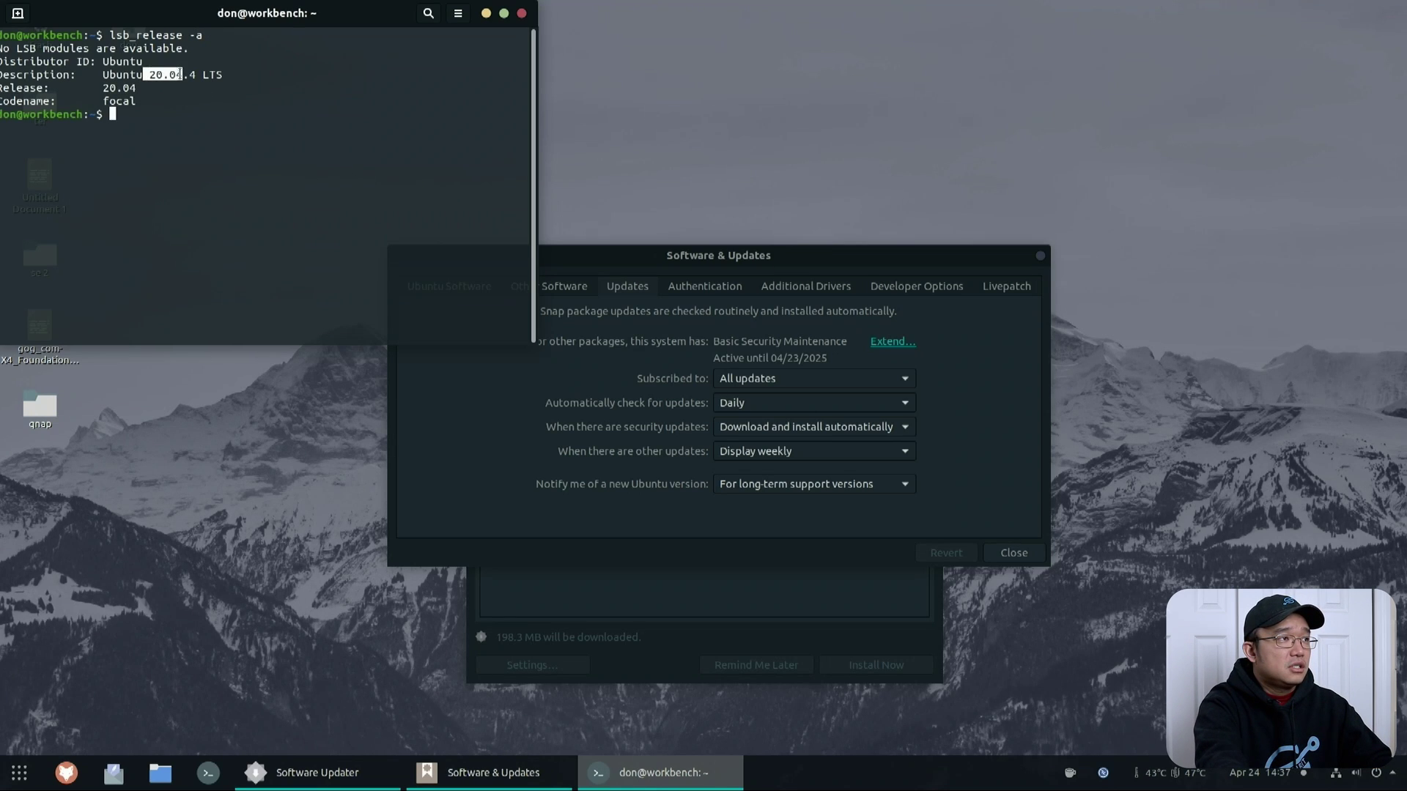
{"action": "left_click", "coordinate": [521, 16]}
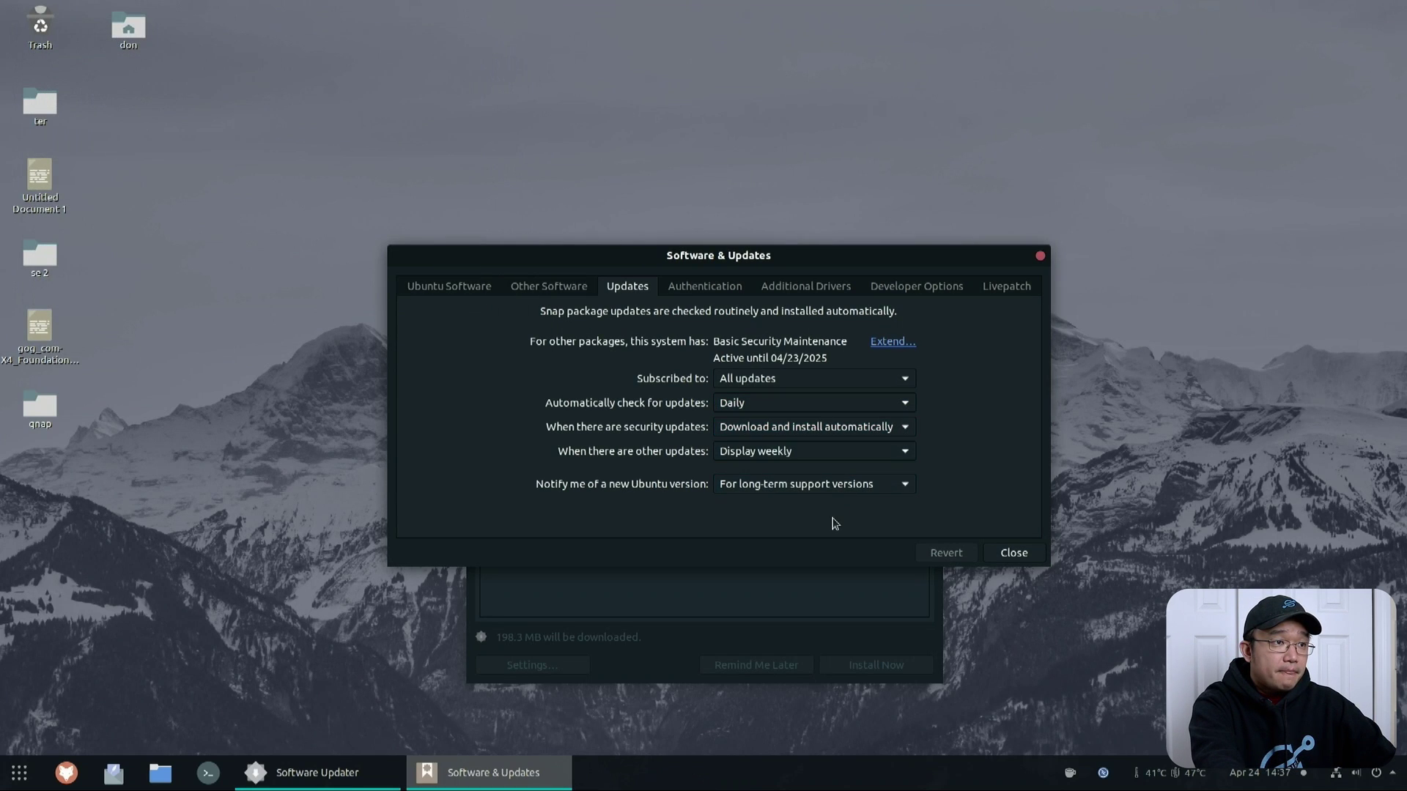
Step: Keep new-version notifications at For long-term support versions and close Software & Updates
{"action": "left_click", "coordinate": [809, 490]}
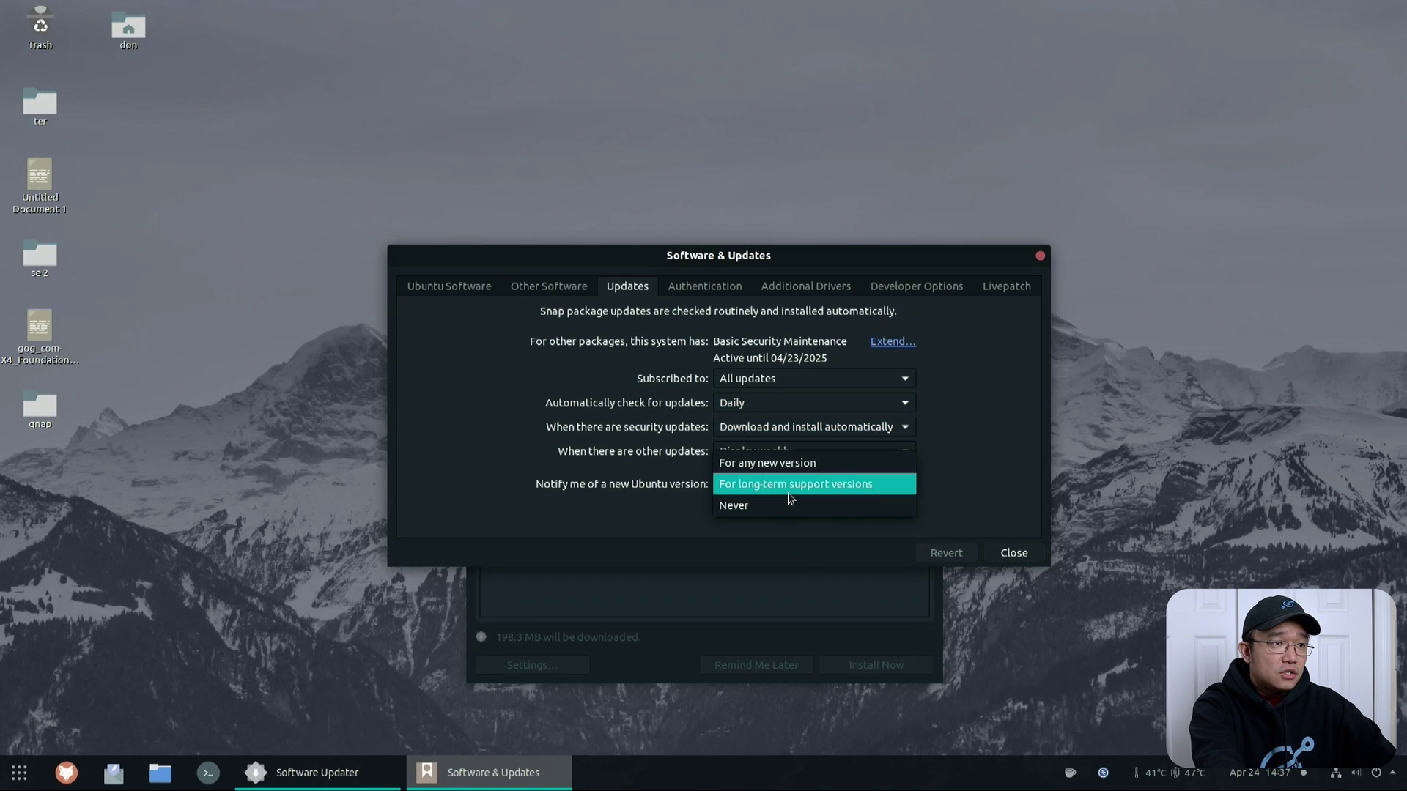
{"action": "left_click", "coordinate": [788, 492]}
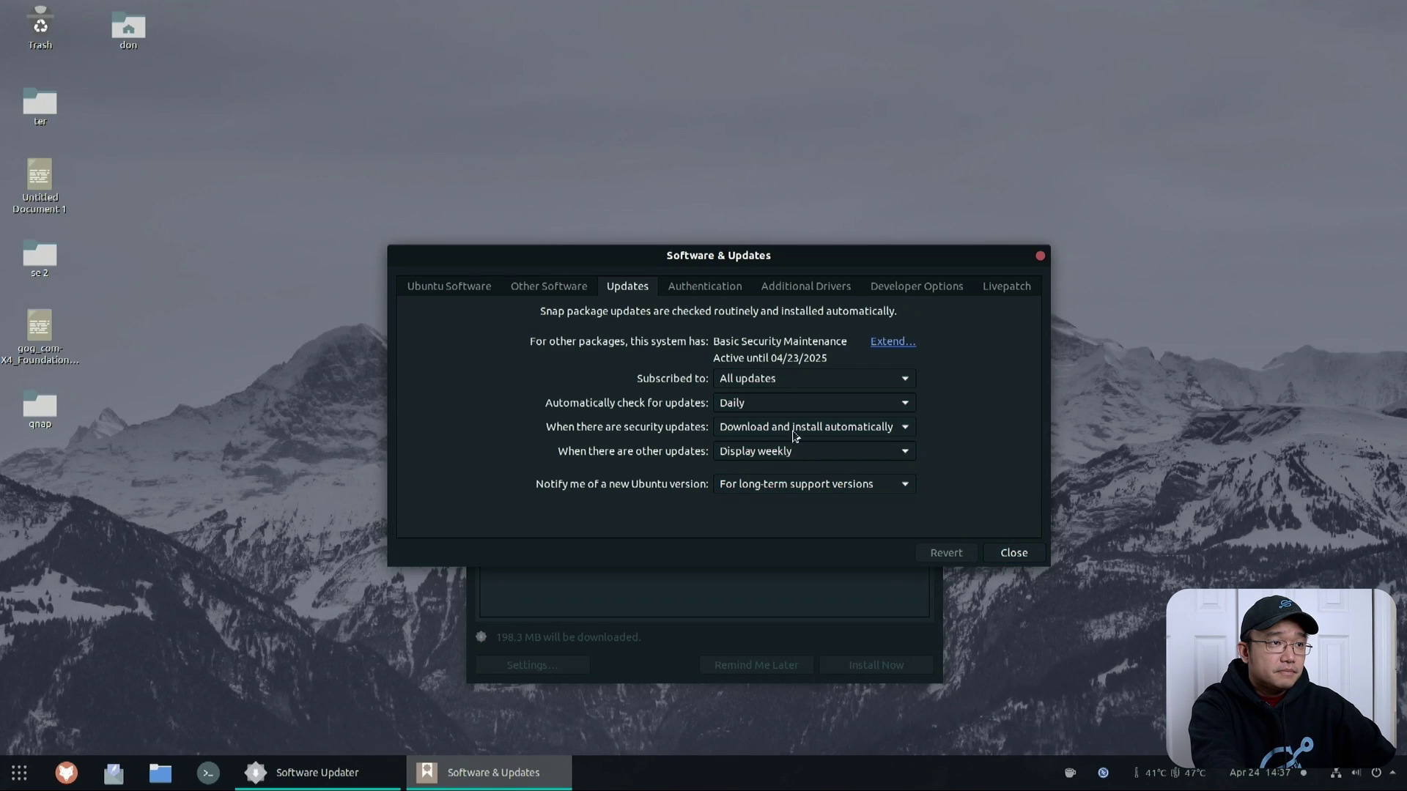
{"action": "left_click", "coordinate": [1001, 549]}
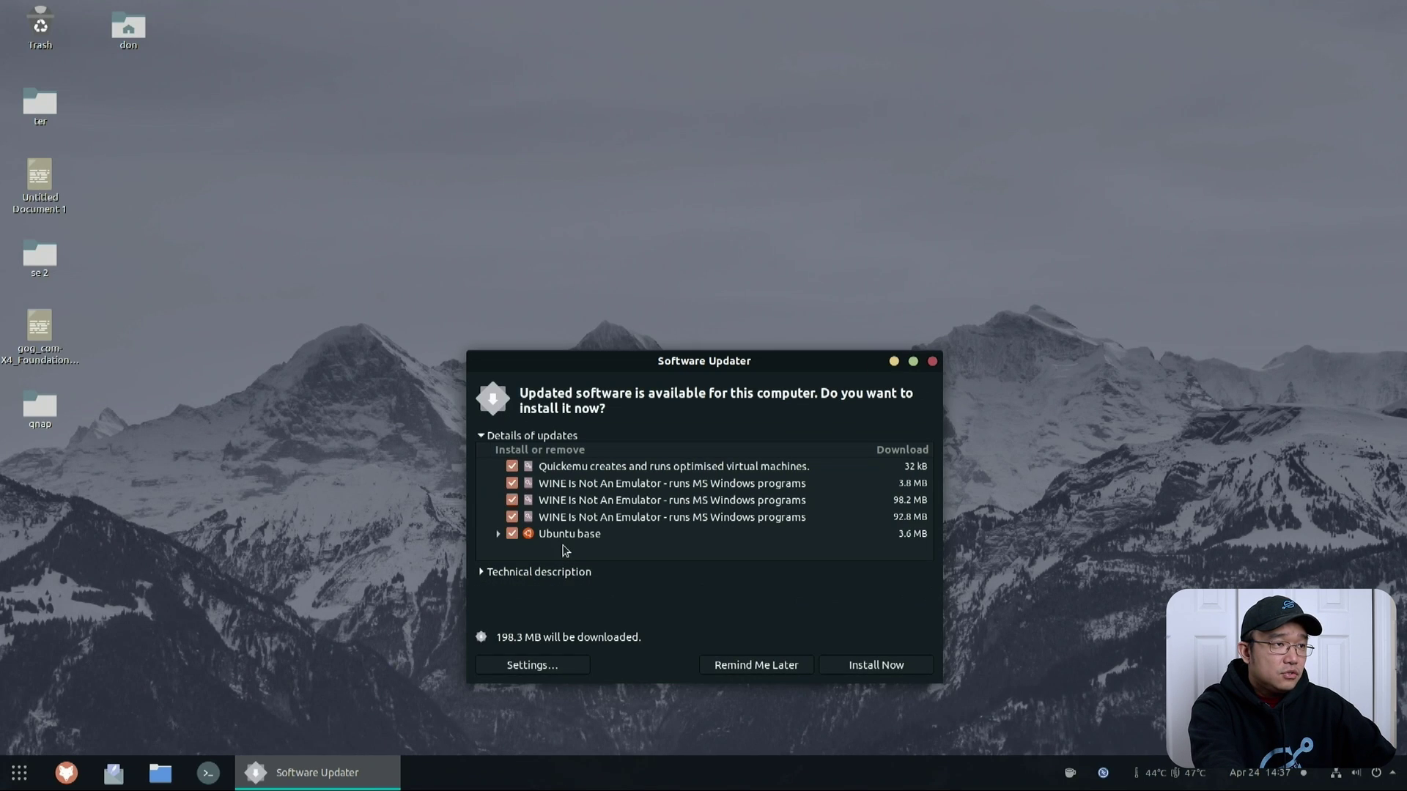
Step: Expand the Ubuntu base update group to inspect its GRUB packages, then collapse it
{"action": "left_click", "coordinate": [497, 535]}
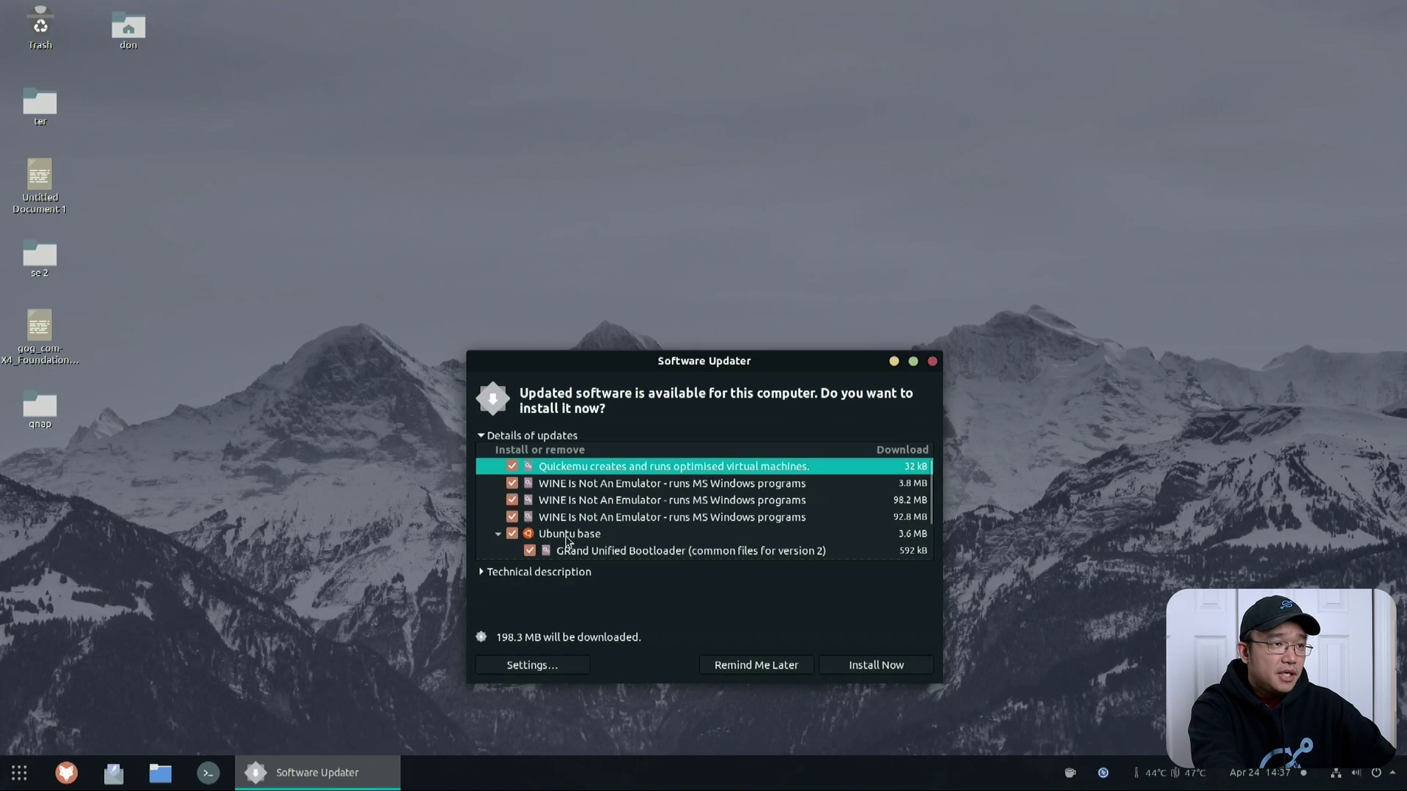
{"action": "scroll", "coordinate": [649, 551], "scroll_direction": "down", "scroll_amount": 3}
{"action": "scroll", "coordinate": [649, 551], "scroll_direction": "up", "scroll_amount": 3}
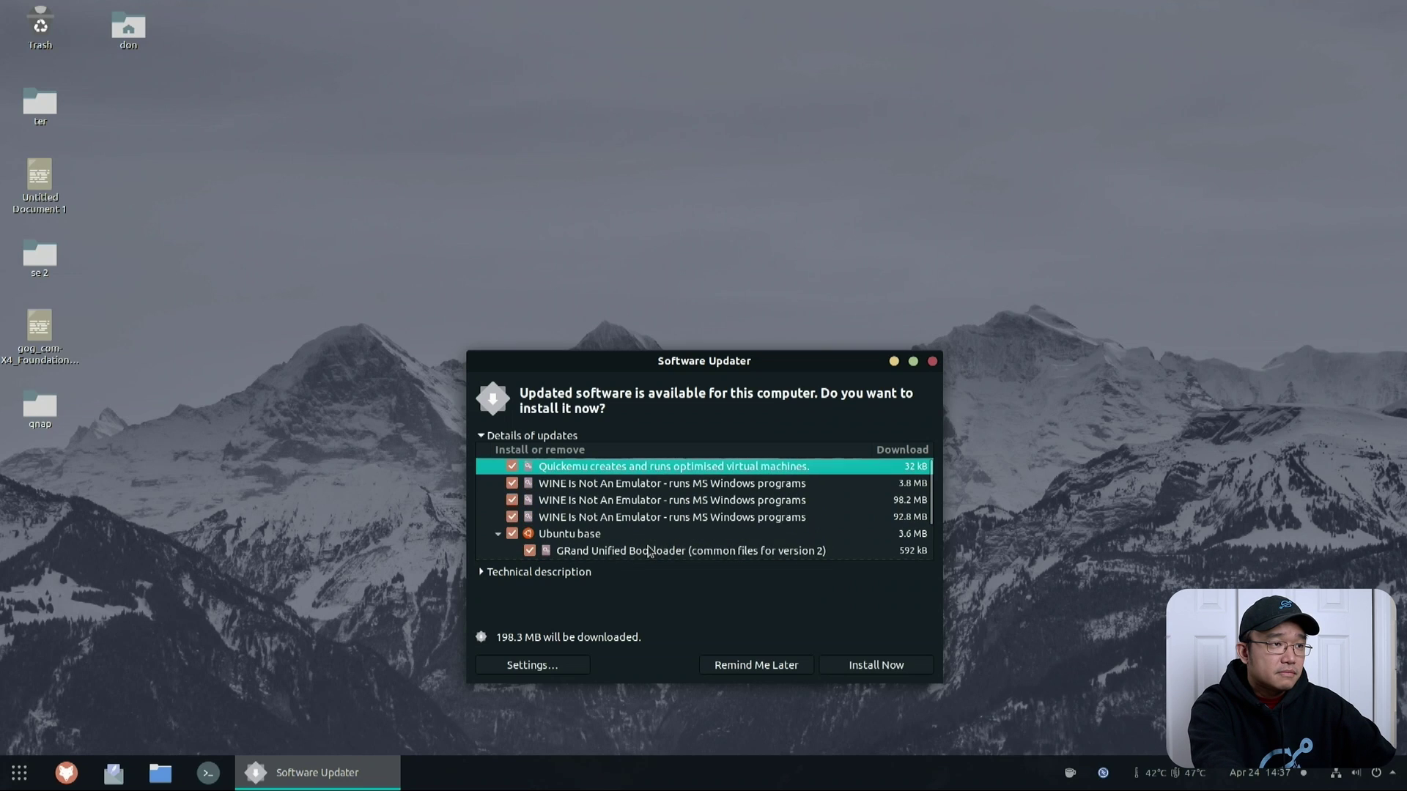
{"action": "scroll", "coordinate": [605, 529], "scroll_direction": "down", "scroll_amount": 3}
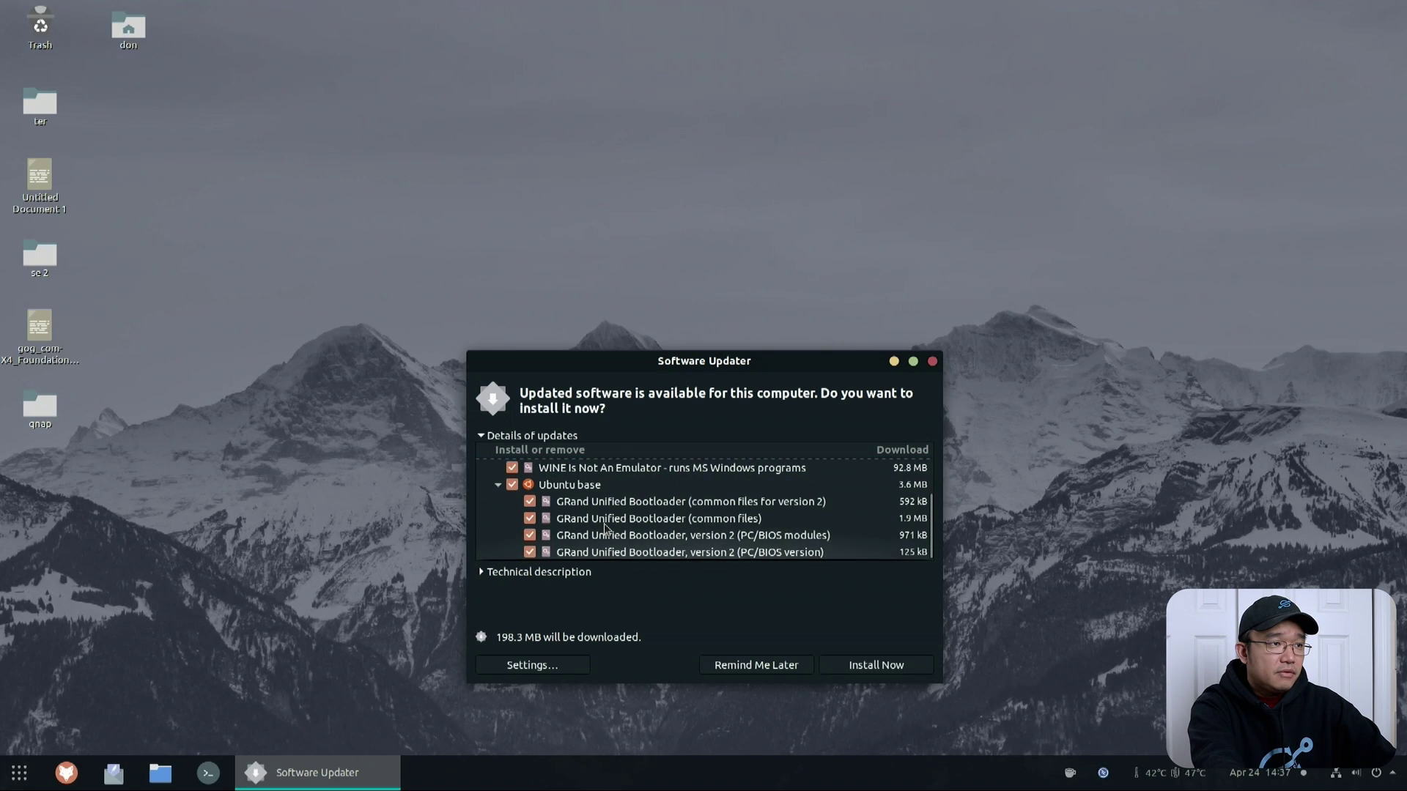
{"action": "left_click", "coordinate": [499, 485]}
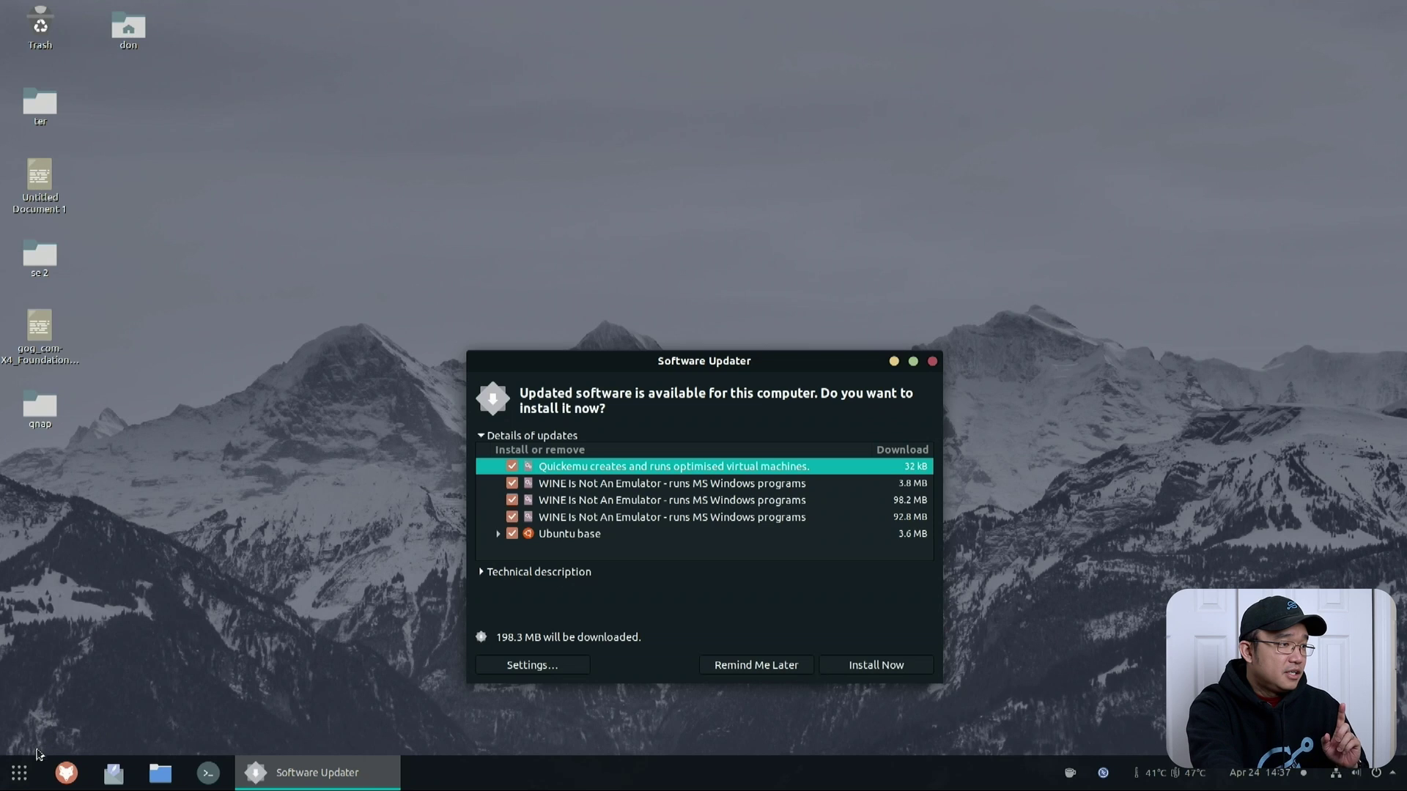
{"action": "left_click", "coordinate": [74, 784]}
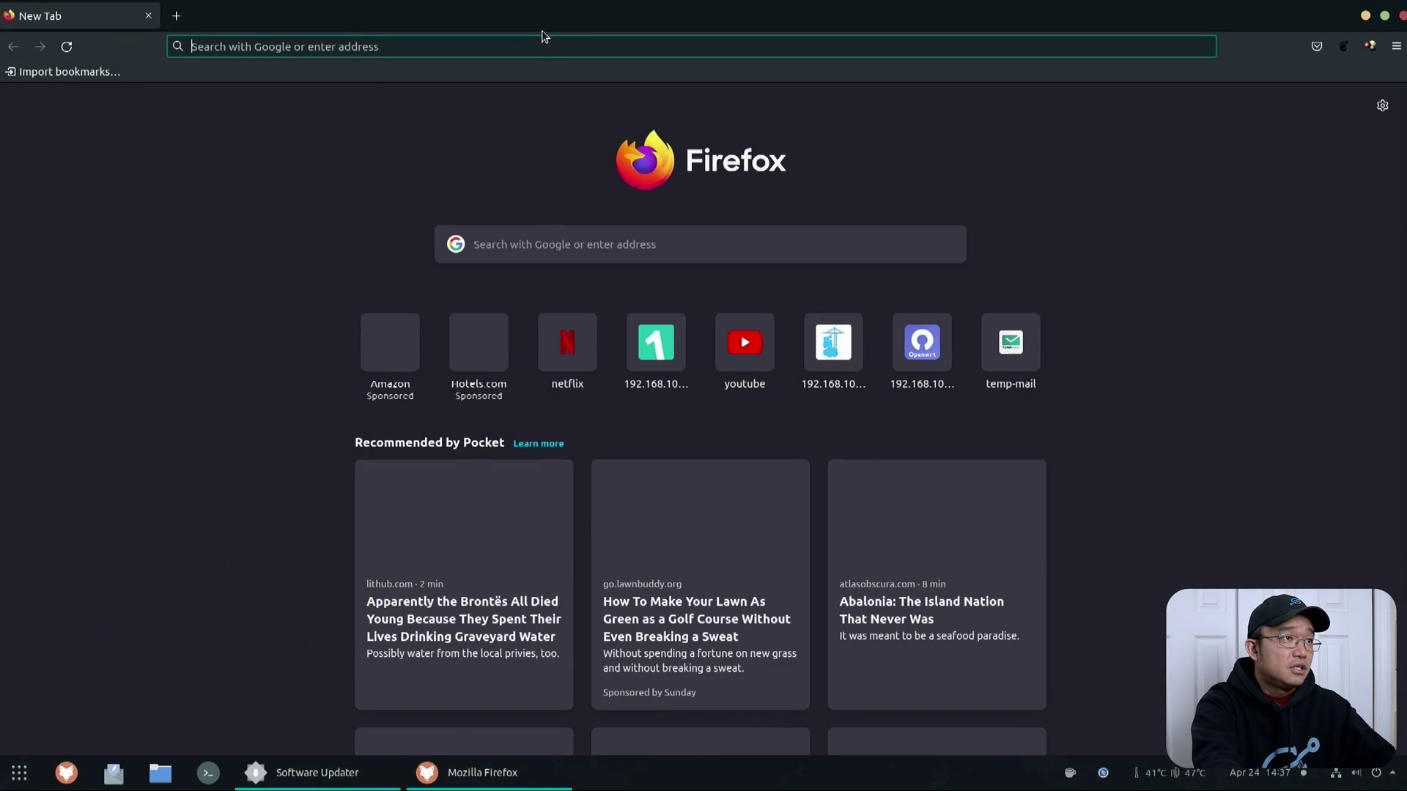
Step: Go to ubuntu.com in Firefox and open the Get Ubuntu page
{"action": "left_click", "coordinate": [535, 44]}
{"action": "type", "text": "ubuntu.com/"}
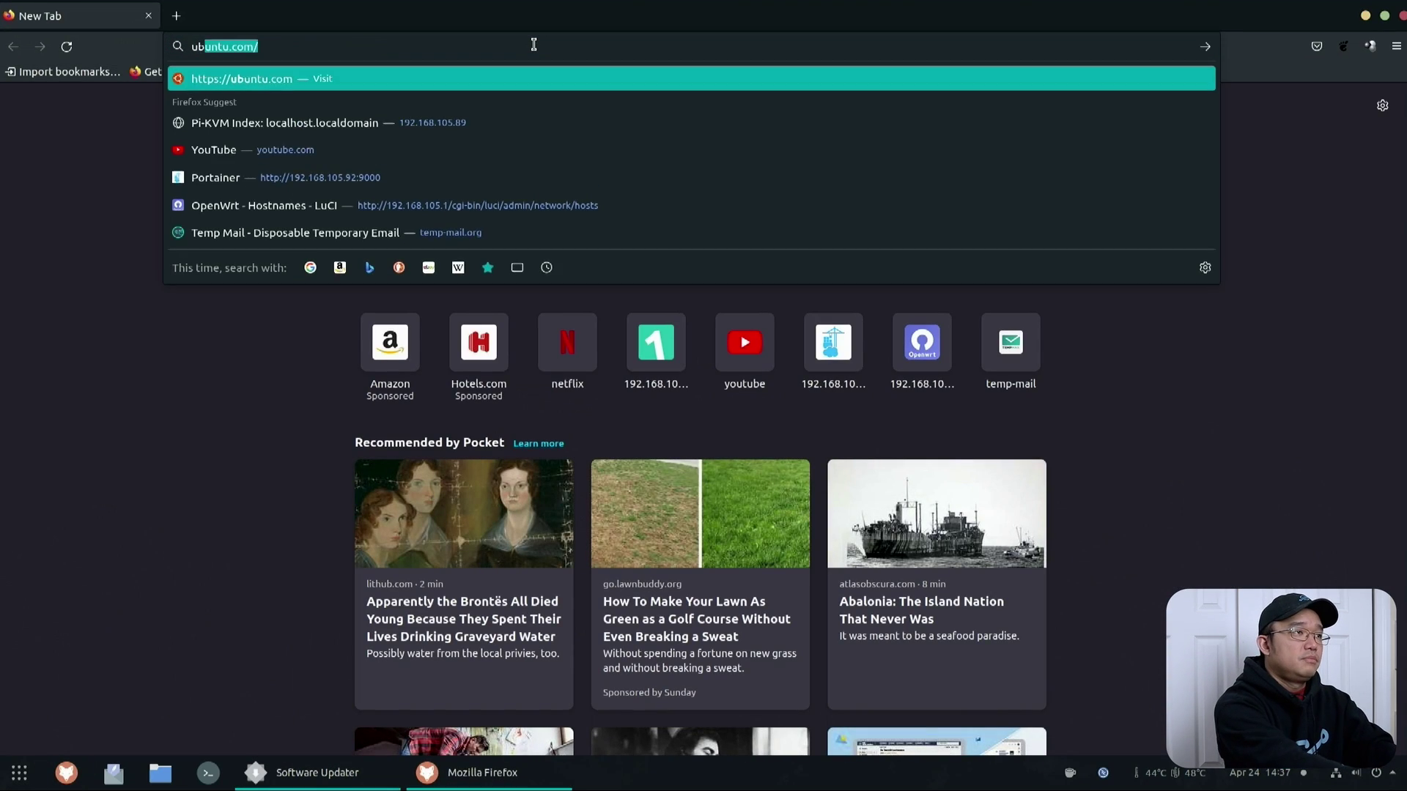
{"action": "key", "text": "Return"}
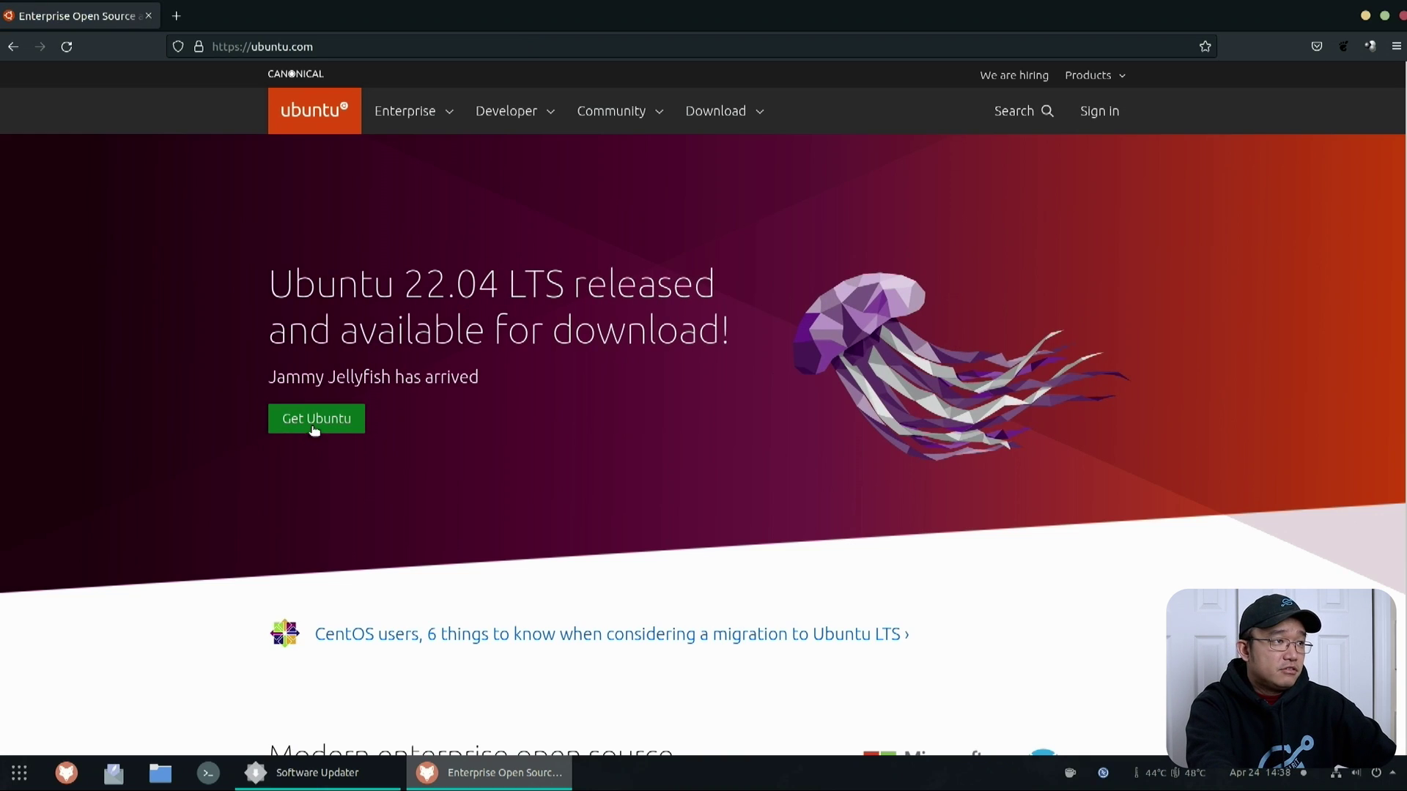
{"action": "left_click", "coordinate": [316, 418]}
{"action": "scroll", "coordinate": [964, 583], "scroll_direction": "down", "scroll_amount": 5}
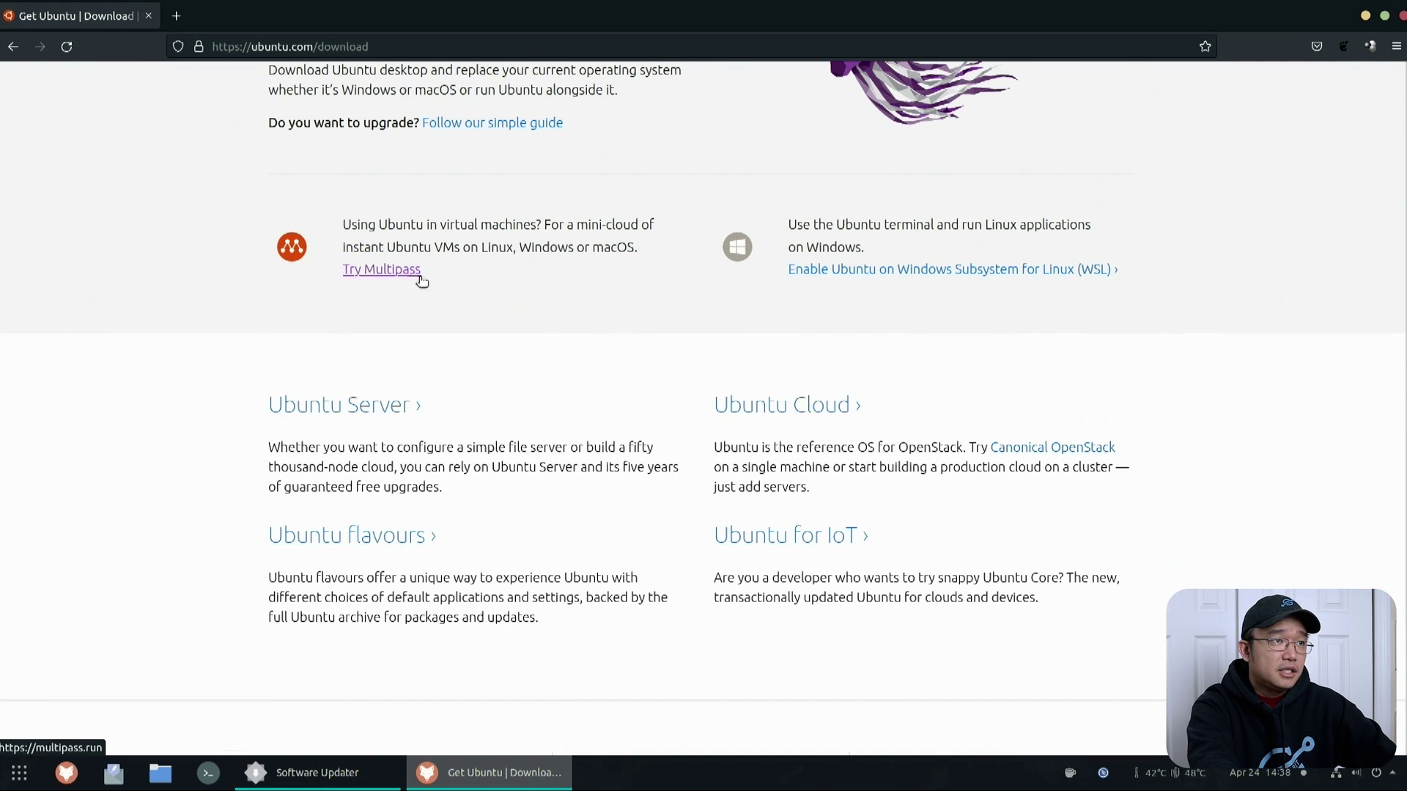
{"action": "scroll", "coordinate": [634, 317], "scroll_direction": "up", "scroll_amount": 4}
Step: Open the Upgrade Ubuntu desktop tutorial from Ubuntu Desktop, advance to step 2, and minimize Firefox
{"action": "left_click", "coordinate": [443, 370]}
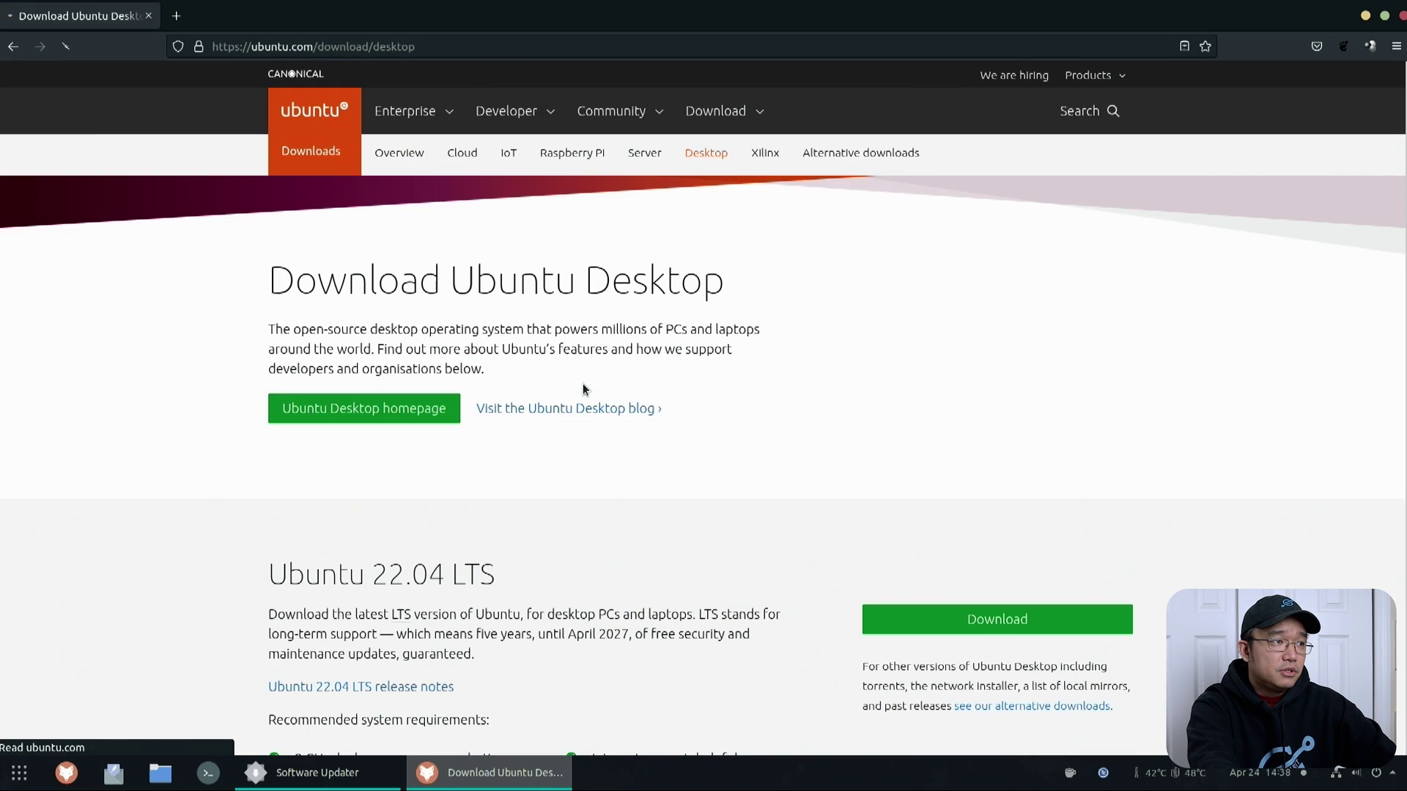
{"action": "scroll", "coordinate": [667, 522], "scroll_direction": "down", "scroll_amount": 6}
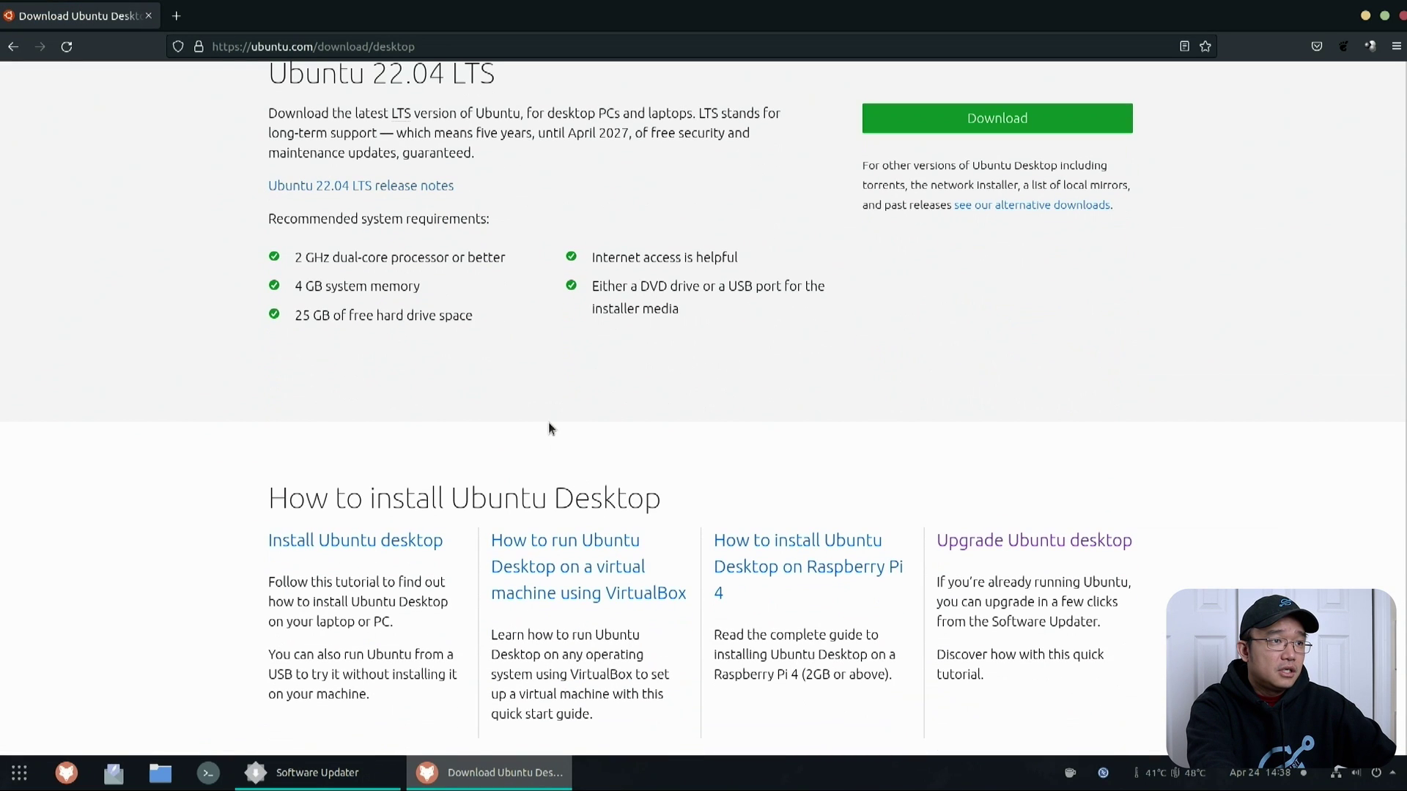
{"action": "left_click", "coordinate": [1021, 543]}
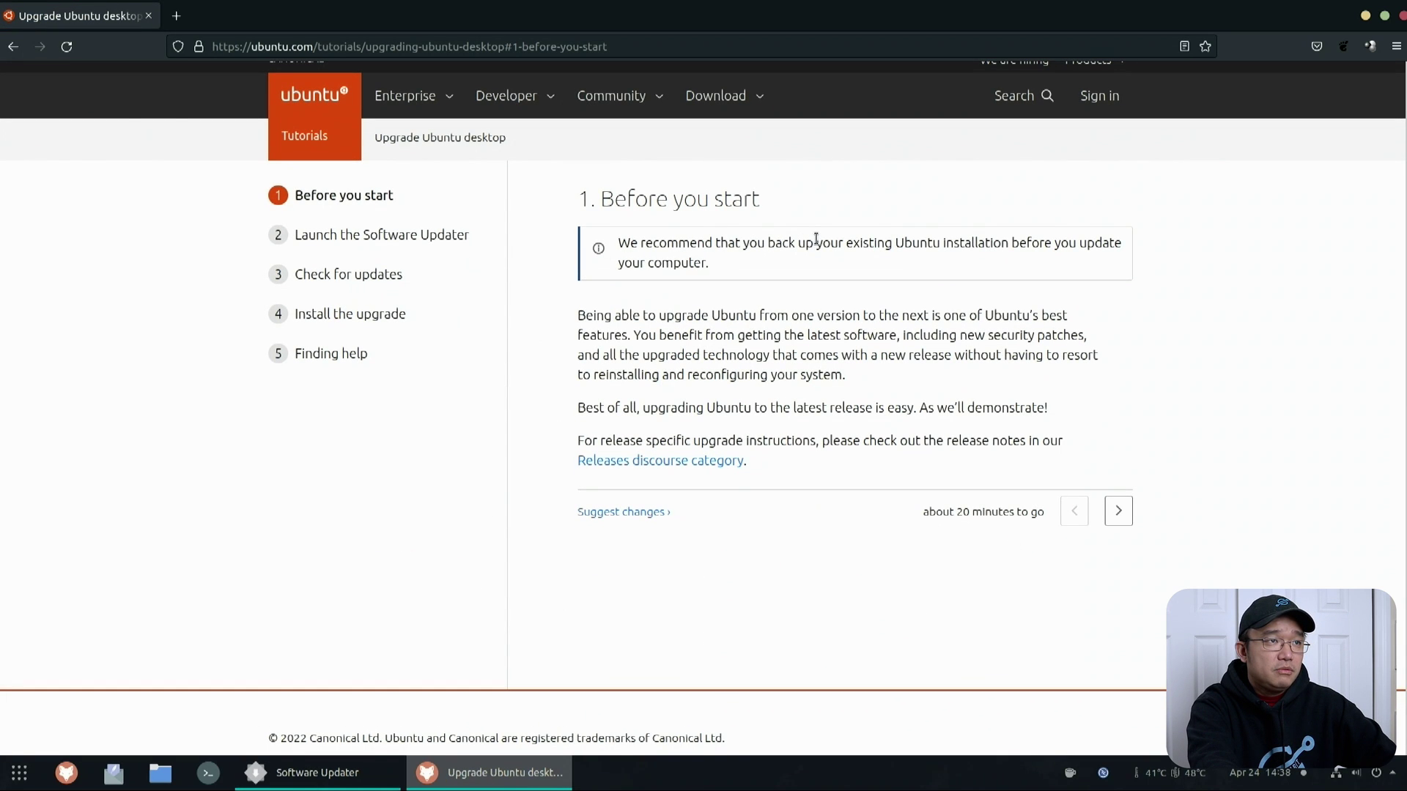
{"action": "left_click", "coordinate": [1117, 509]}
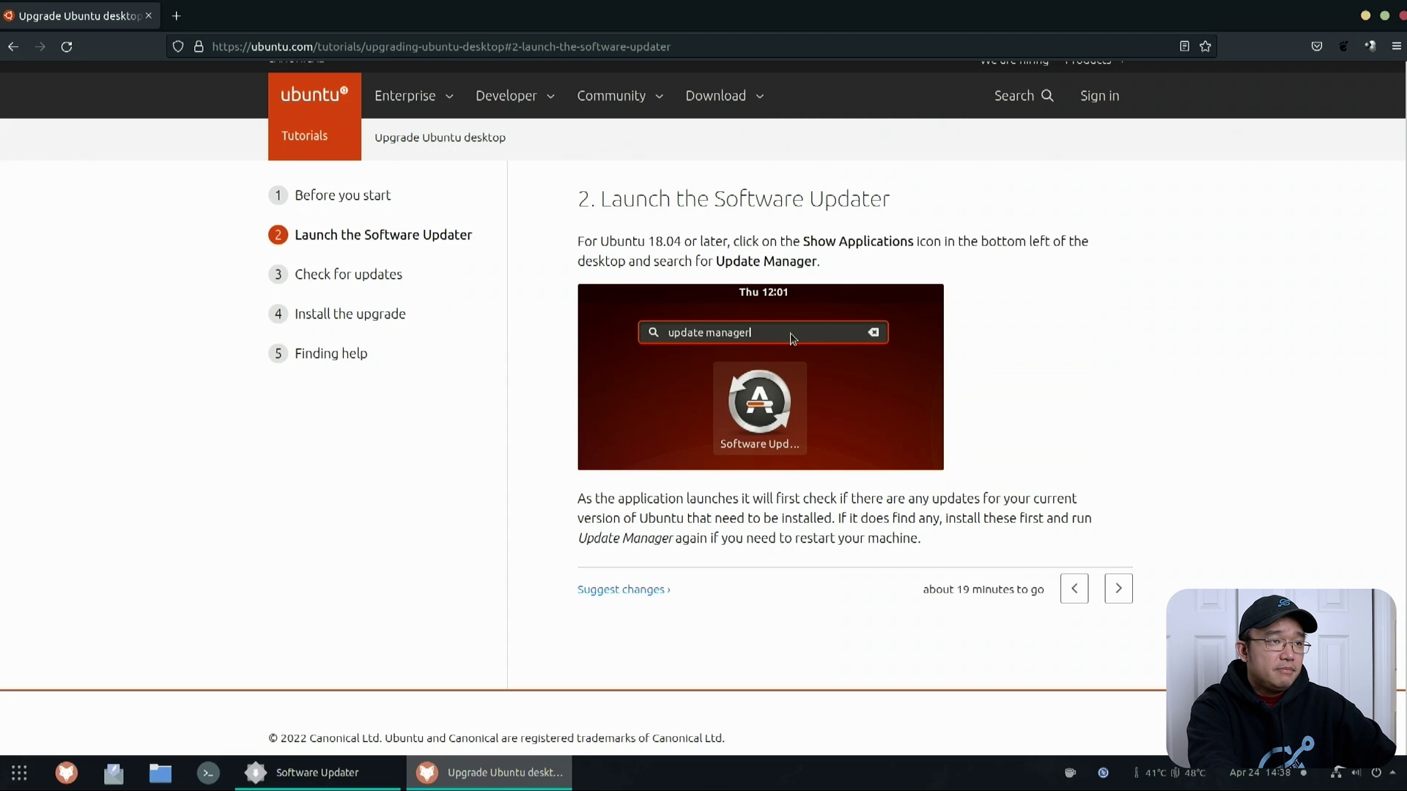
{"action": "left_click", "coordinate": [489, 773]}
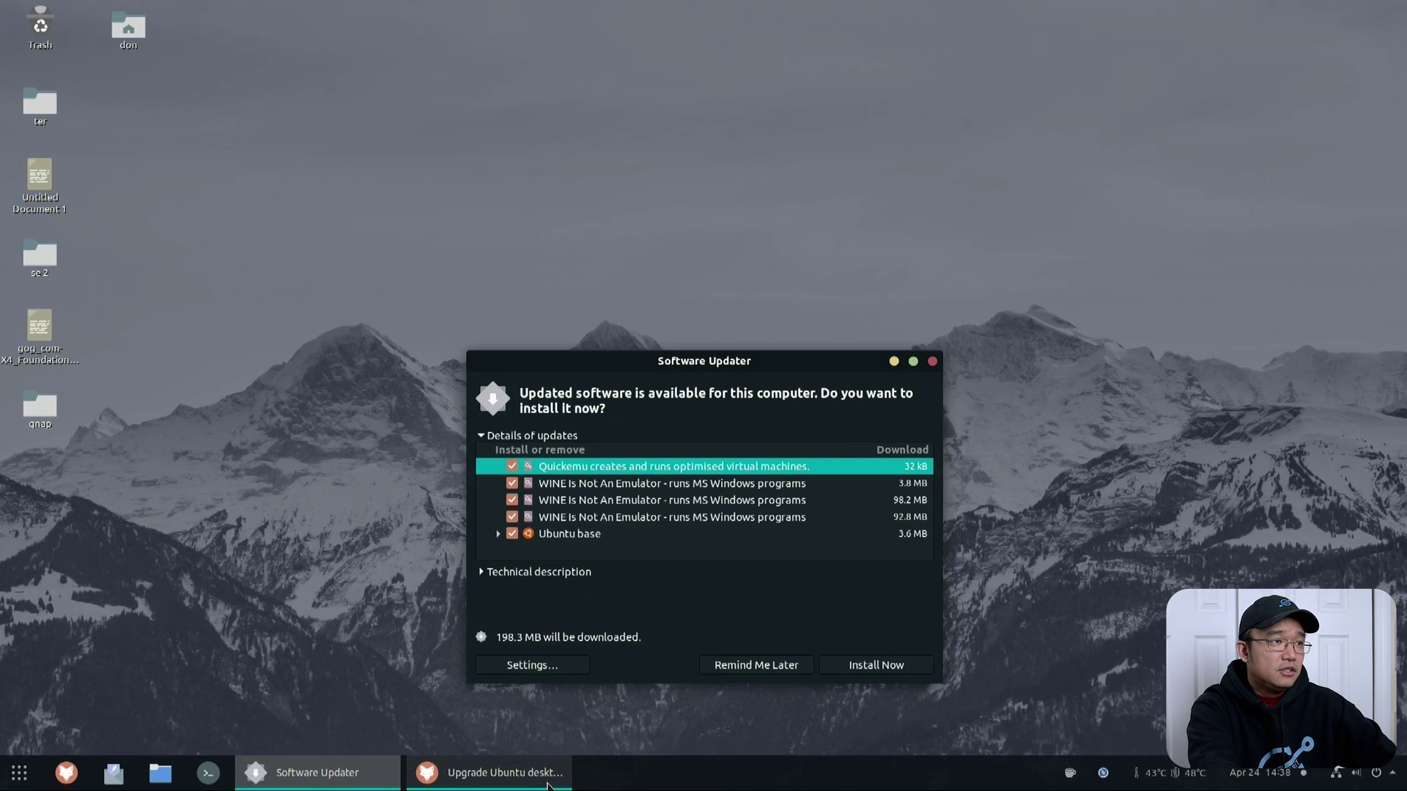
Step: Close Software Updater, relaunch it via an 'update mana' app search, and advance the tutorial to step 3
{"action": "left_click", "coordinate": [932, 361]}
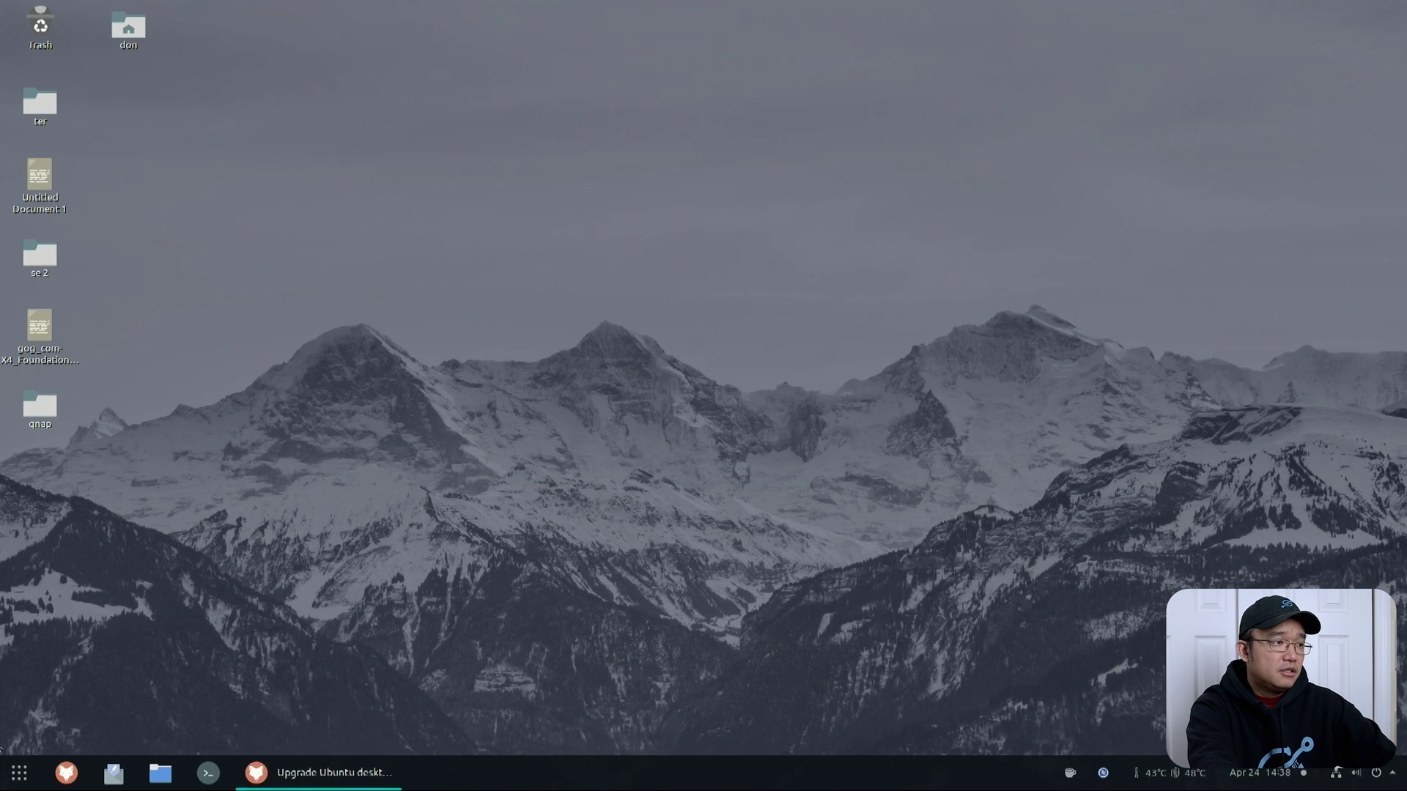
{"action": "left_click", "coordinate": [13, 778]}
{"action": "type", "text": "update"}
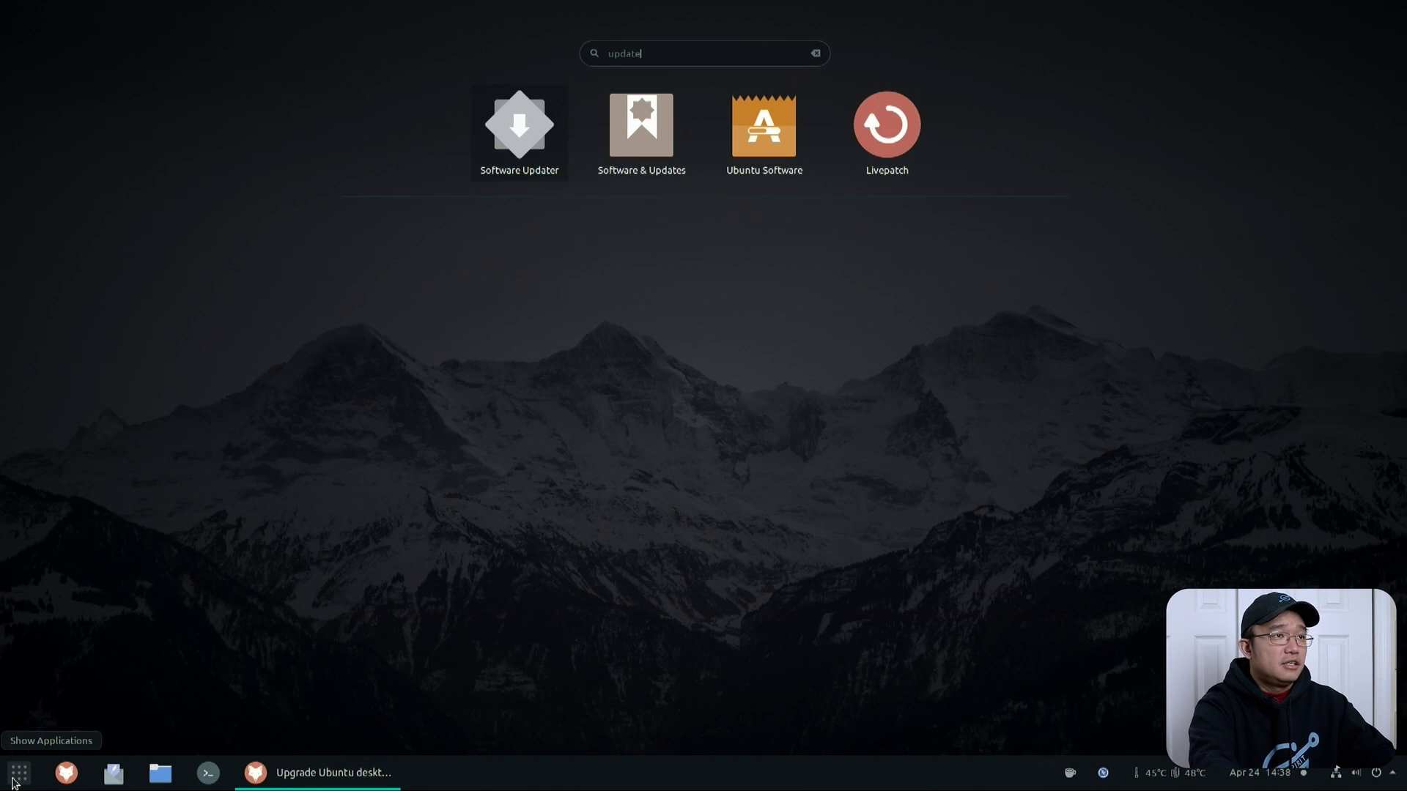
{"action": "type", "text": " mana"}
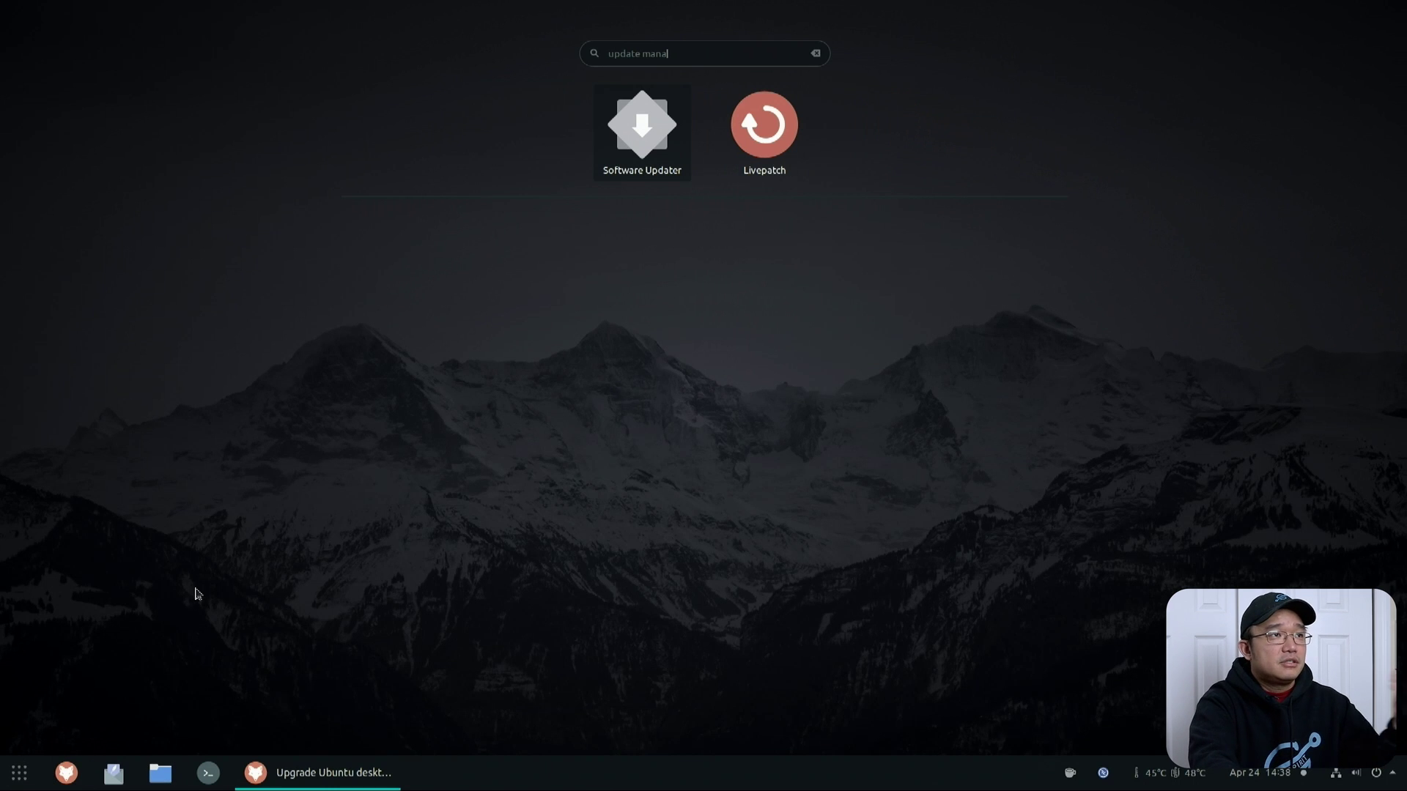
{"action": "left_click", "coordinate": [635, 131]}
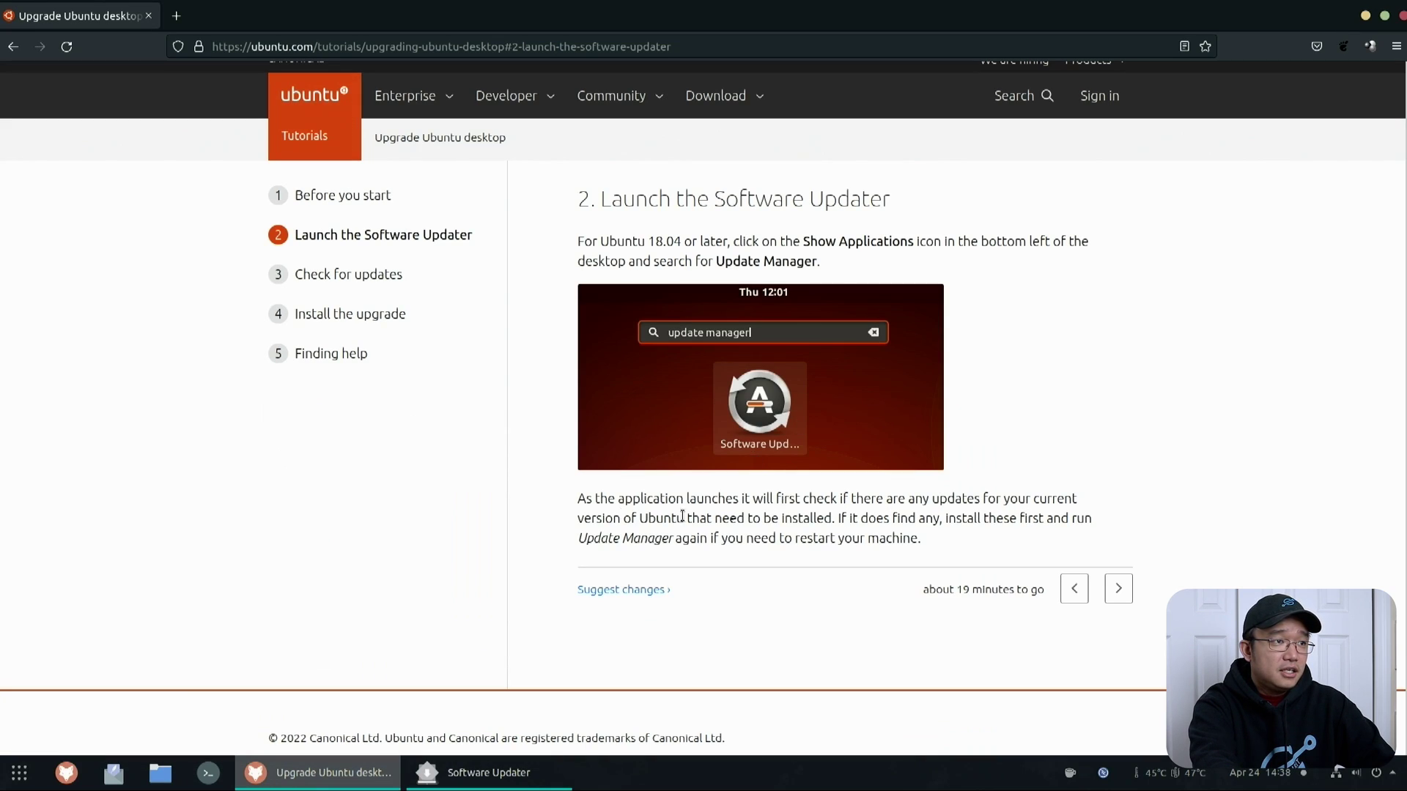
{"action": "left_click", "coordinate": [1116, 590]}
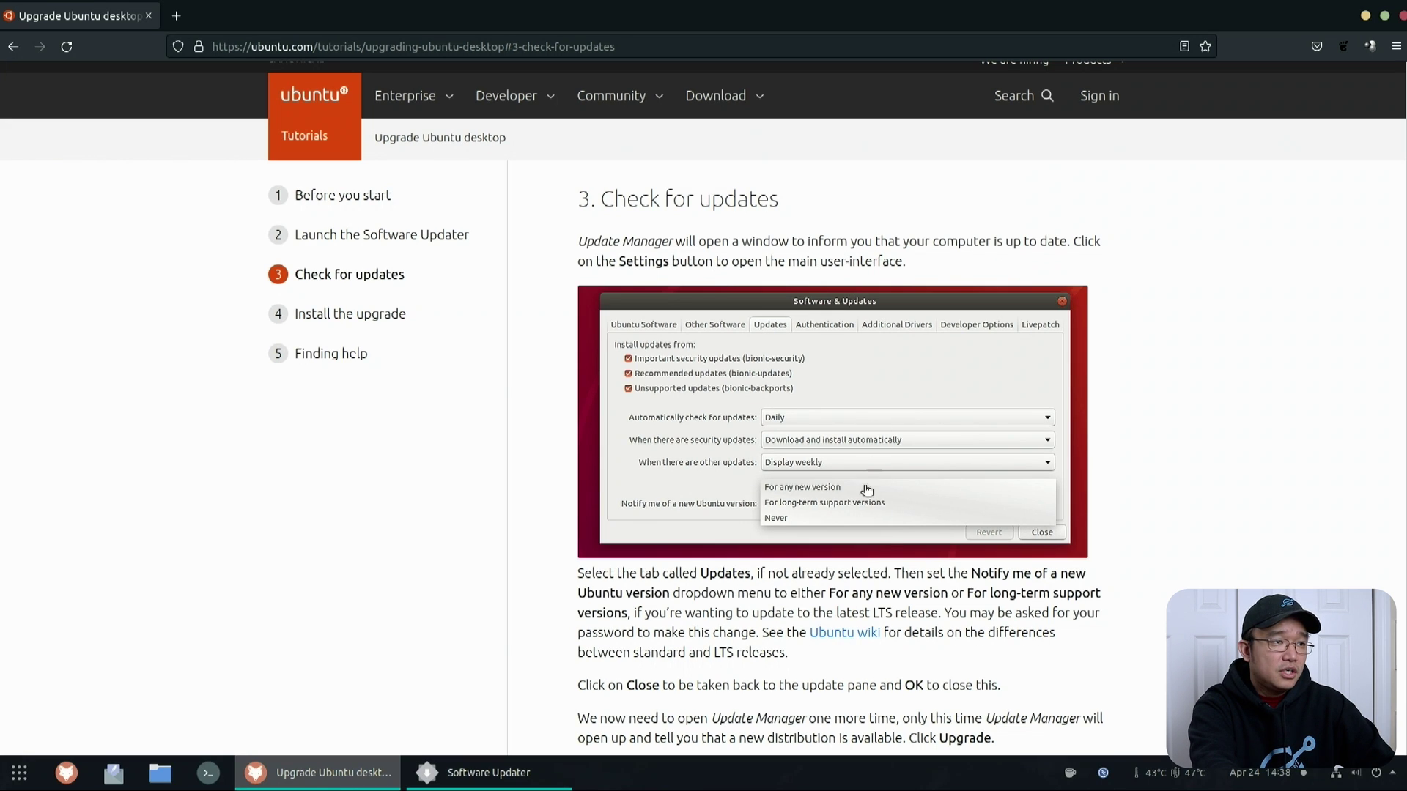
Step: Scroll down the tutorial's Check for updates step while the updates install
{"action": "scroll", "coordinate": [887, 539], "scroll_direction": "down", "scroll_amount": 5}
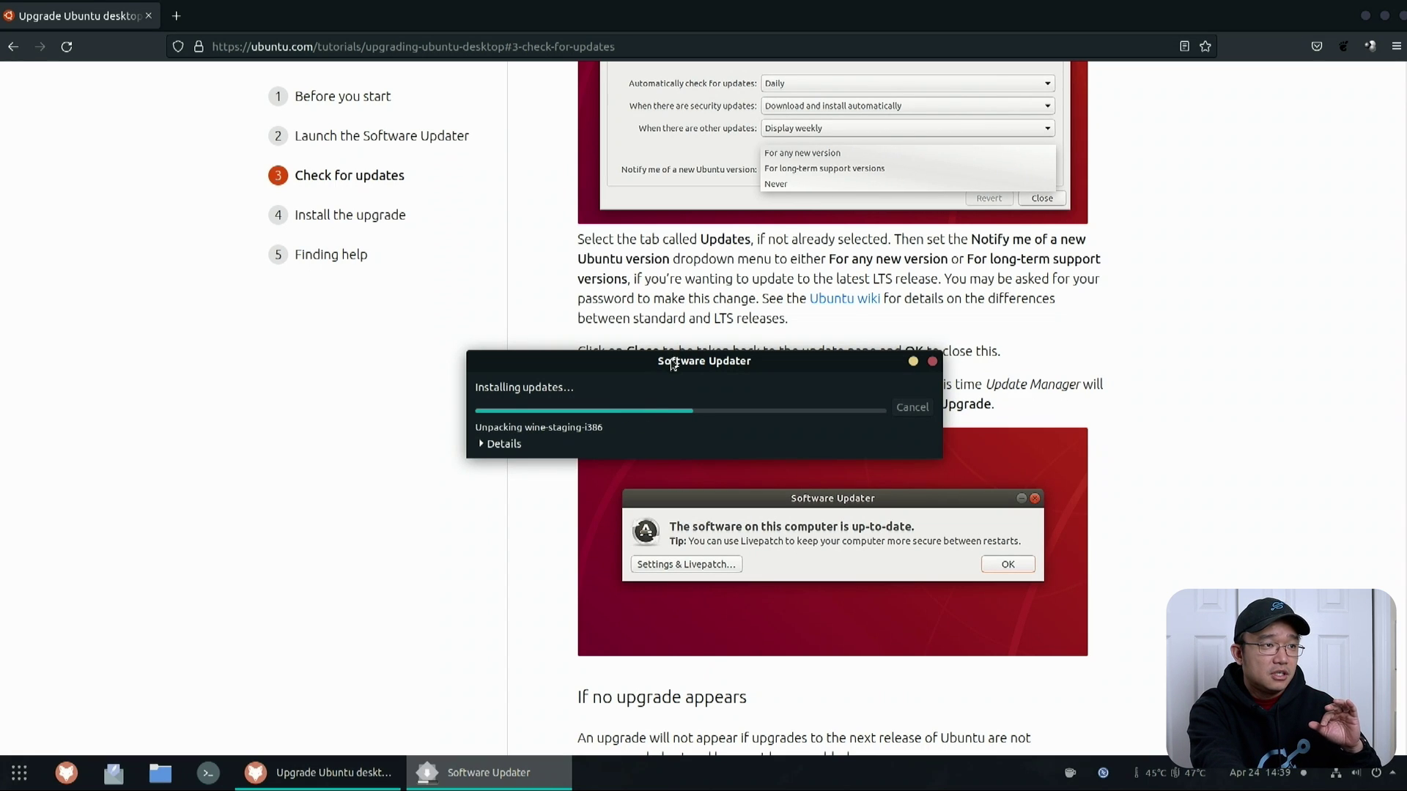
Step: Watch the installation log in Details until updates finish, then dismiss the up-to-date notice
{"action": "left_click_drag", "start_coordinate": [672, 365], "coordinate": [301, 350]}
{"action": "scroll", "coordinate": [738, 493], "scroll_direction": "down", "scroll_amount": 3}
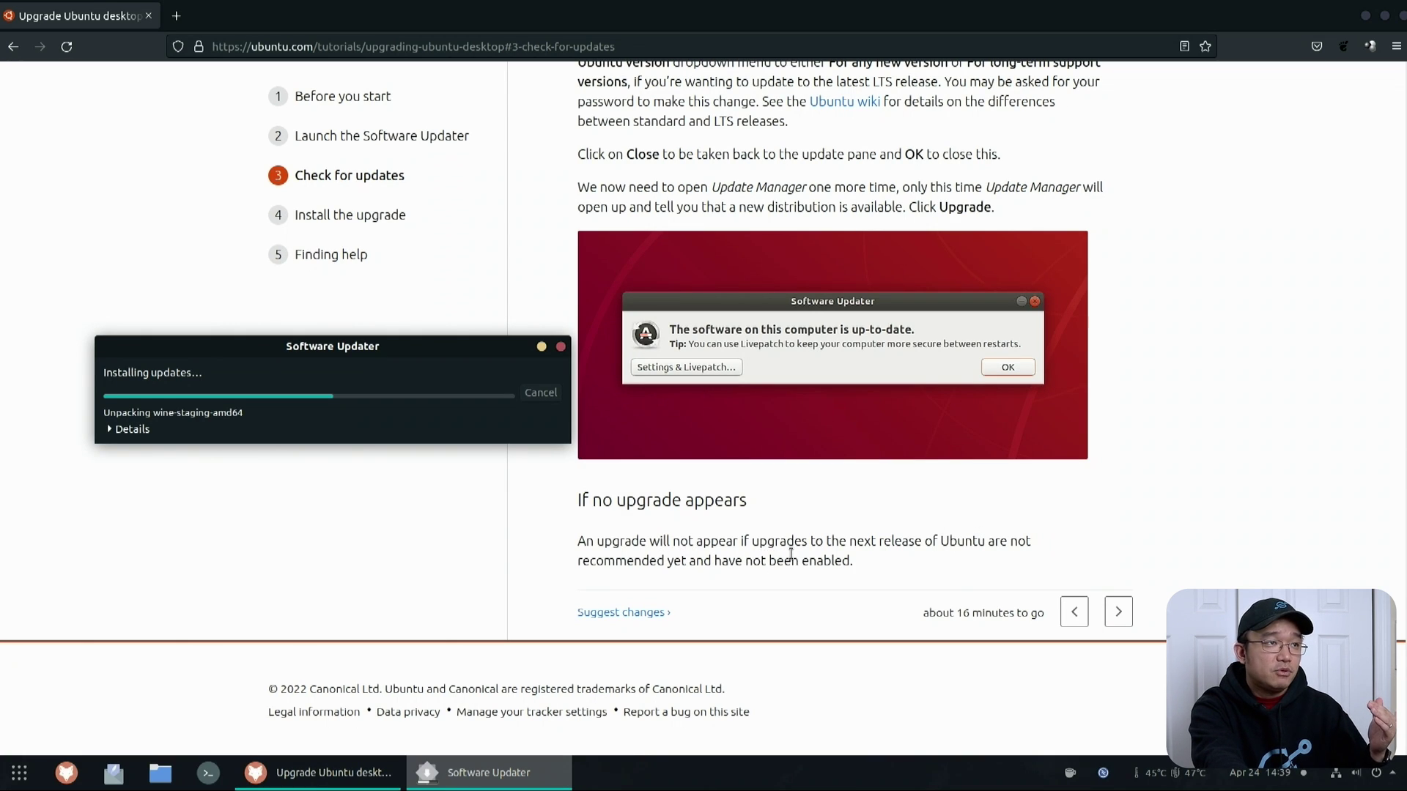
{"action": "scroll", "coordinate": [786, 554], "scroll_direction": "up", "scroll_amount": 3}
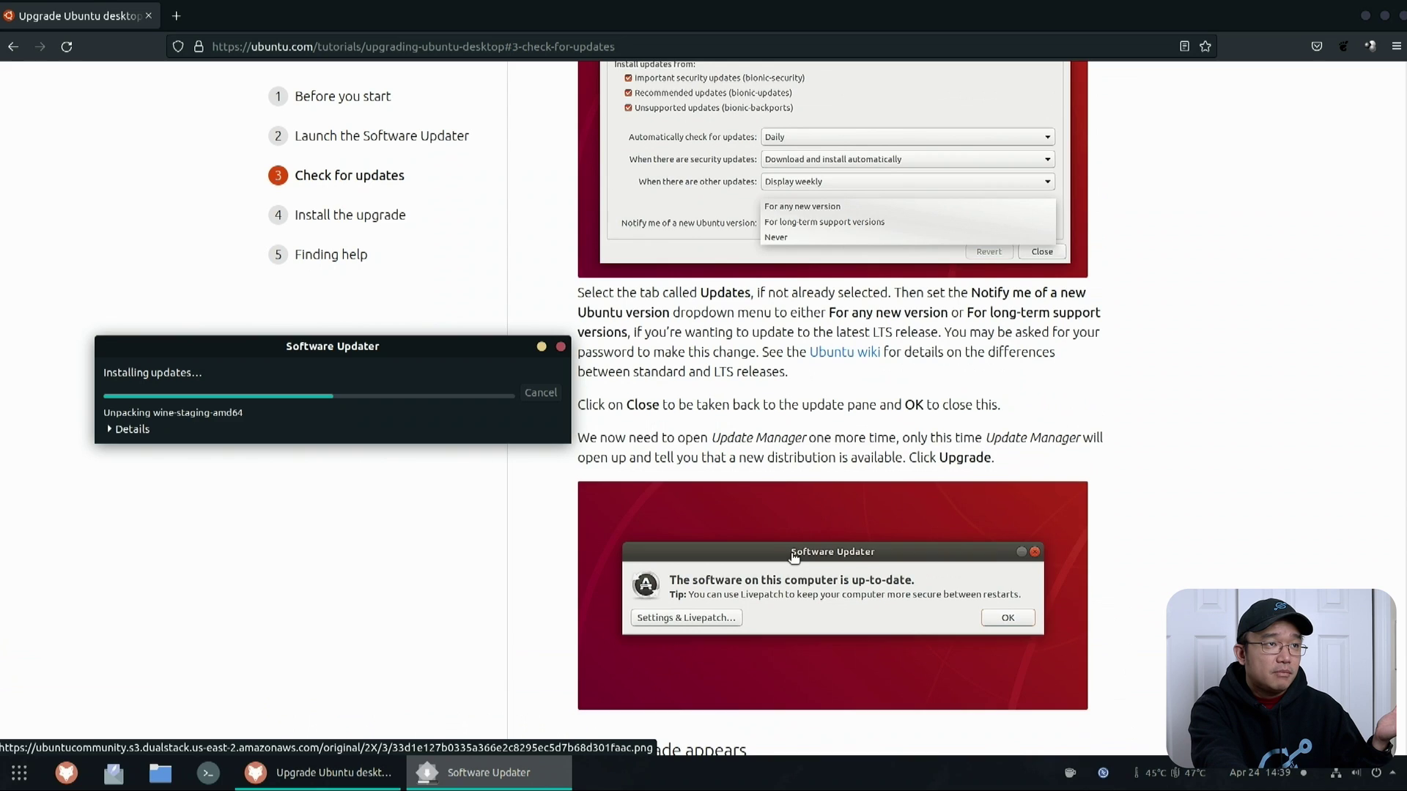
{"action": "scroll", "coordinate": [793, 555], "scroll_direction": "up", "scroll_amount": 1}
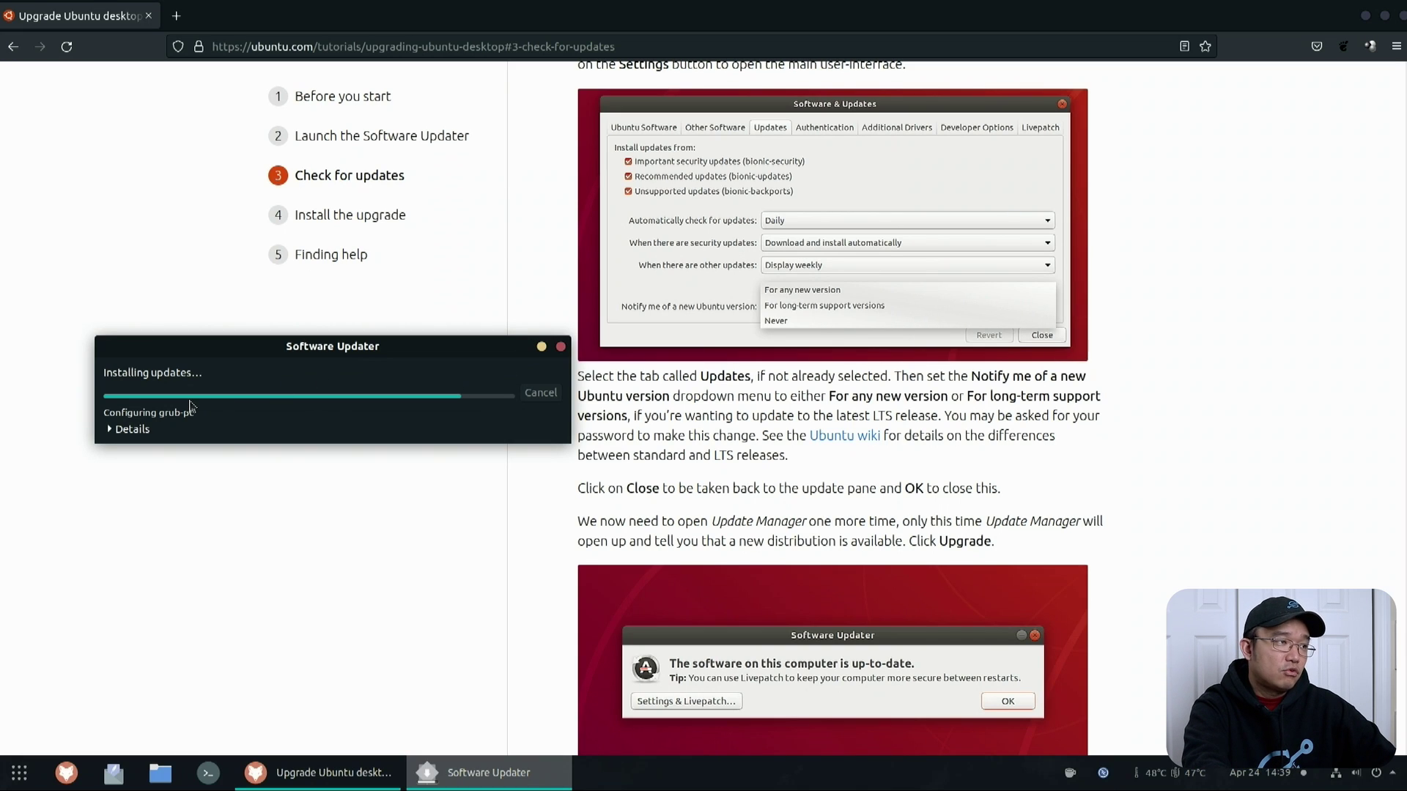
{"action": "left_click", "coordinate": [132, 429]}
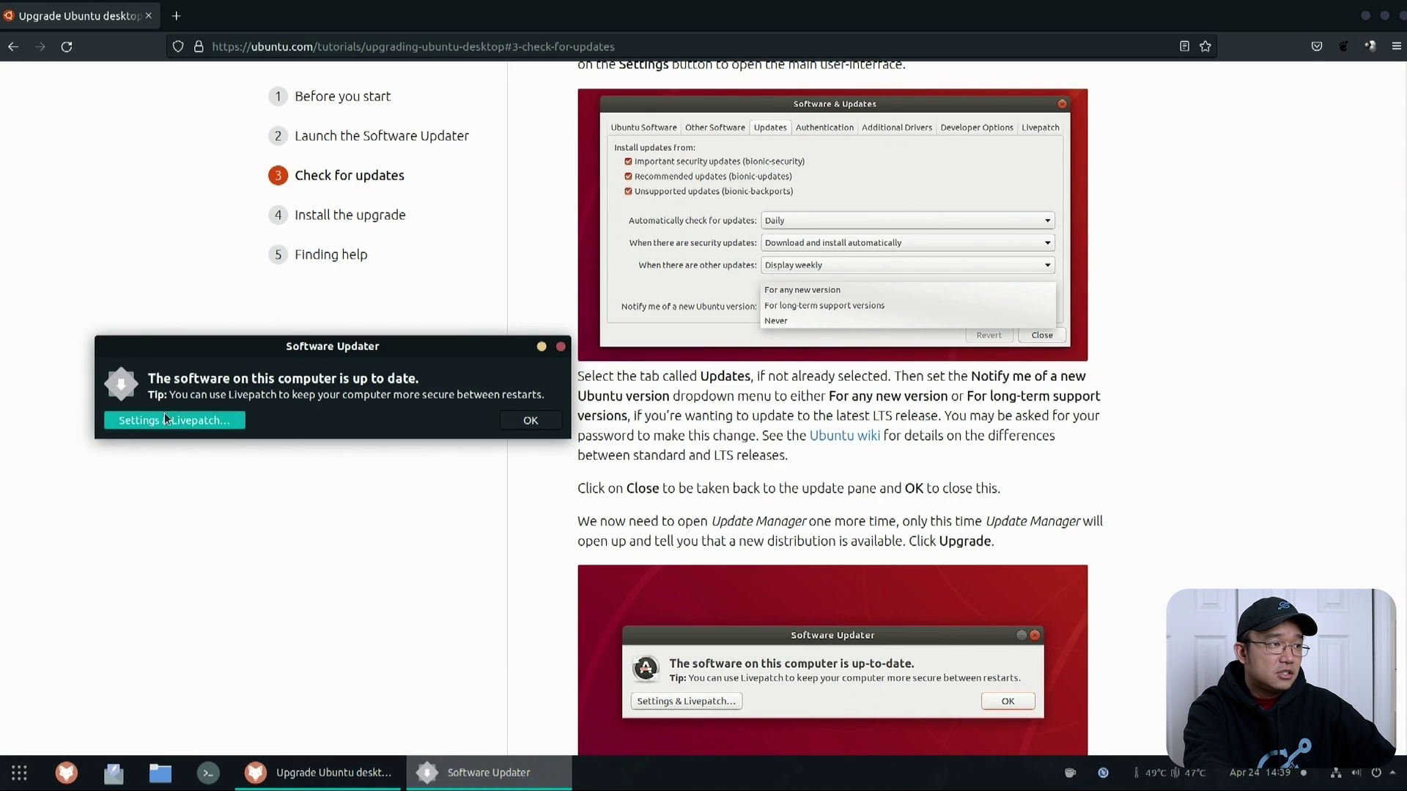
{"action": "left_click", "coordinate": [544, 425]}
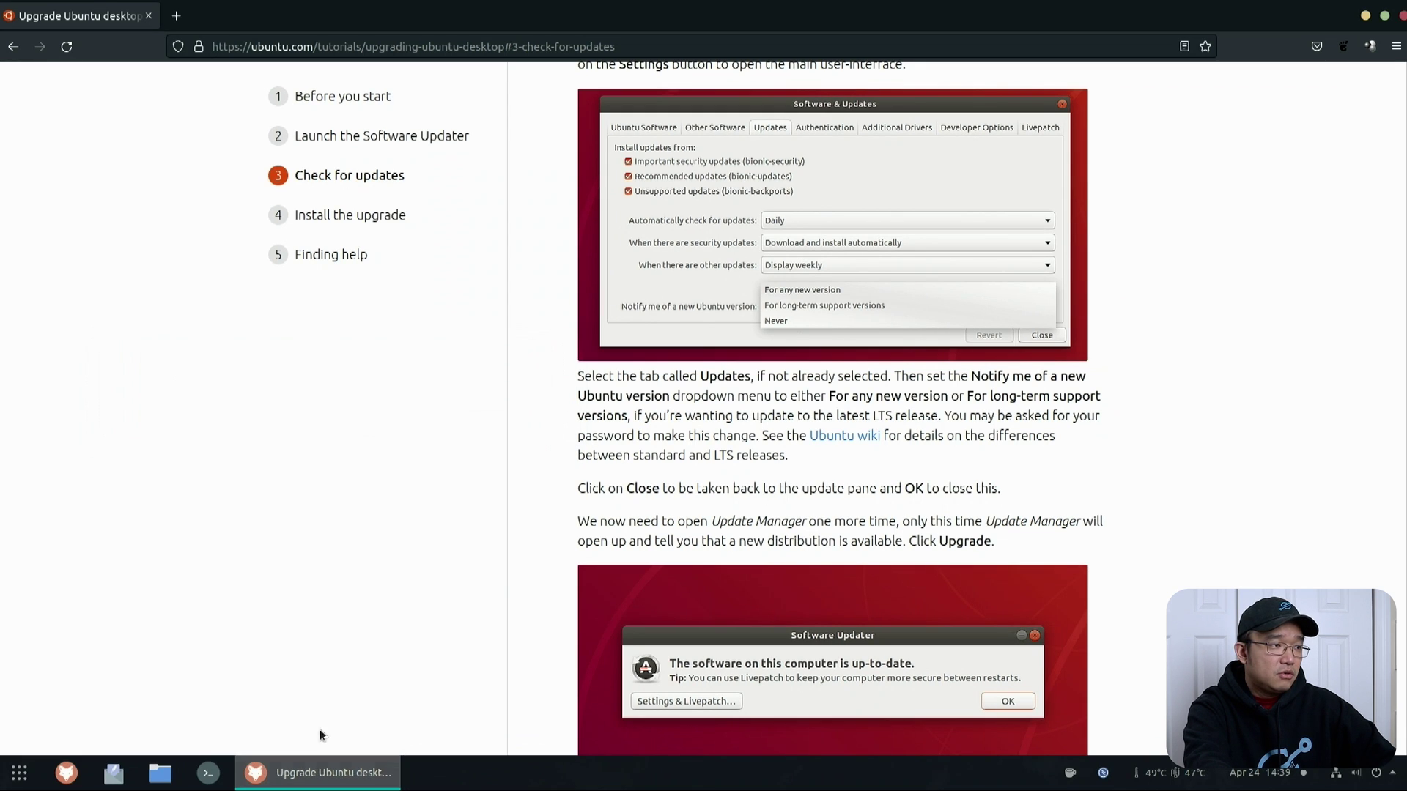
Step: Relaunch Software Updater and set new Ubuntu version notifications to long-term support versions
{"action": "left_click", "coordinate": [19, 773]}
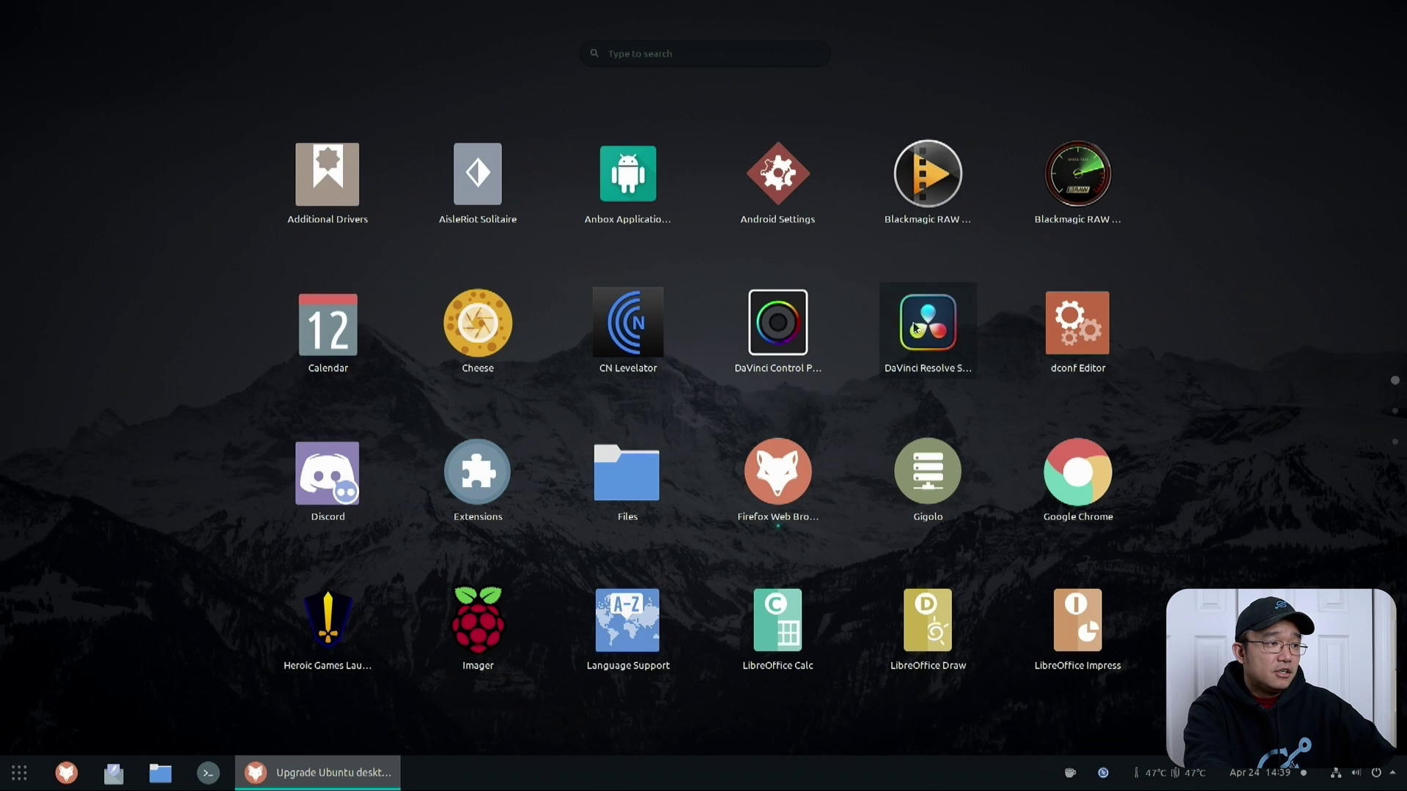
{"action": "type", "text": "soft"}
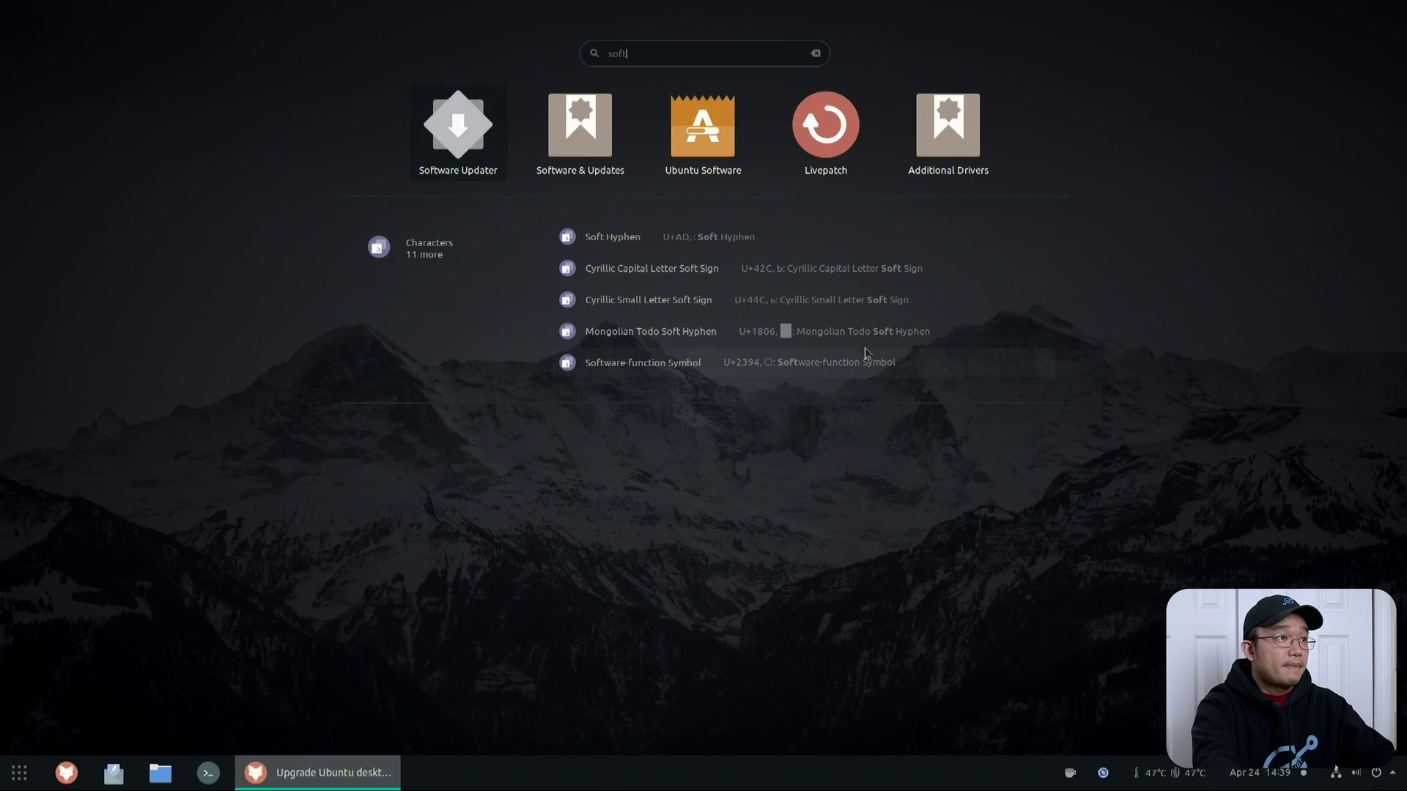
{"action": "key", "text": "Return"}
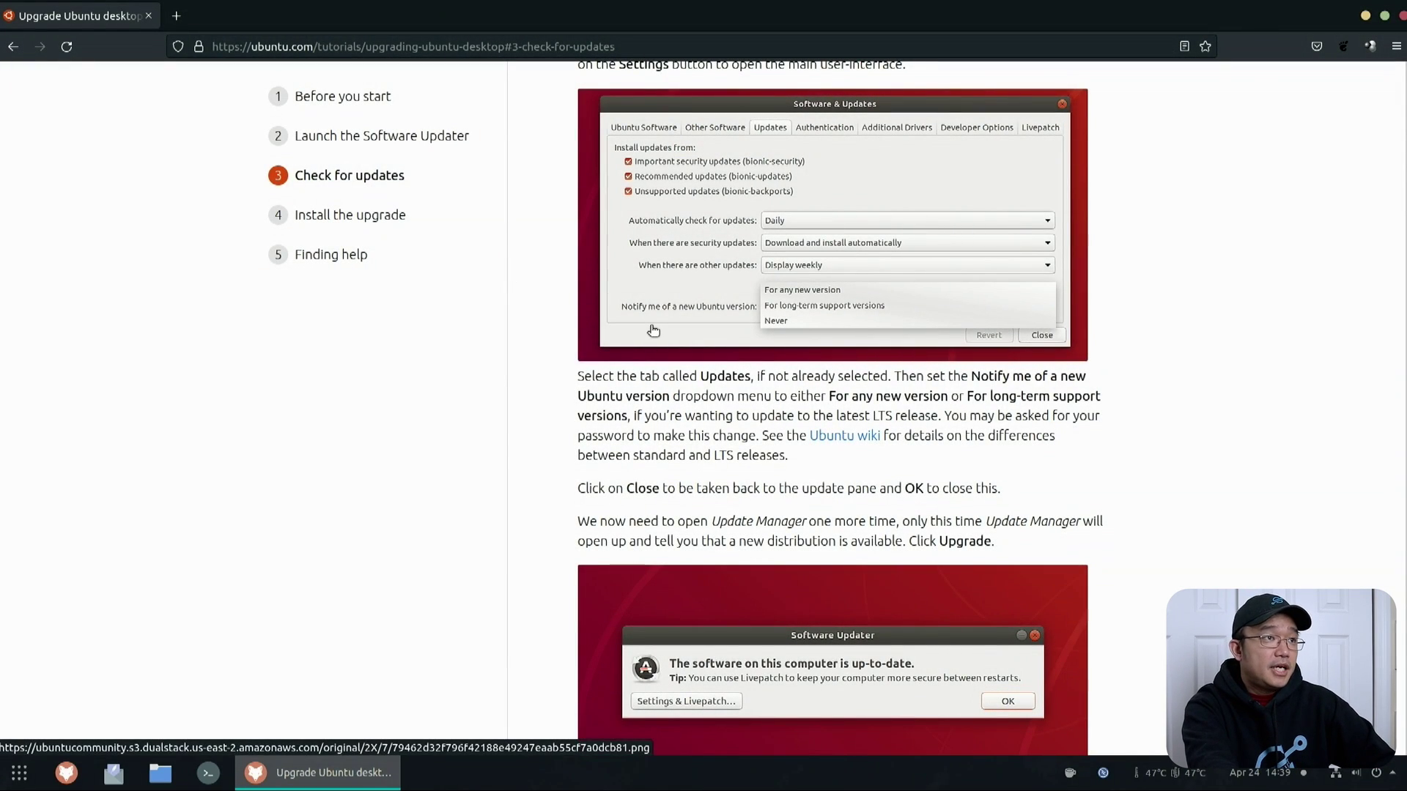
{"action": "left_click_drag", "start_coordinate": [725, 370], "coordinate": [336, 287]}
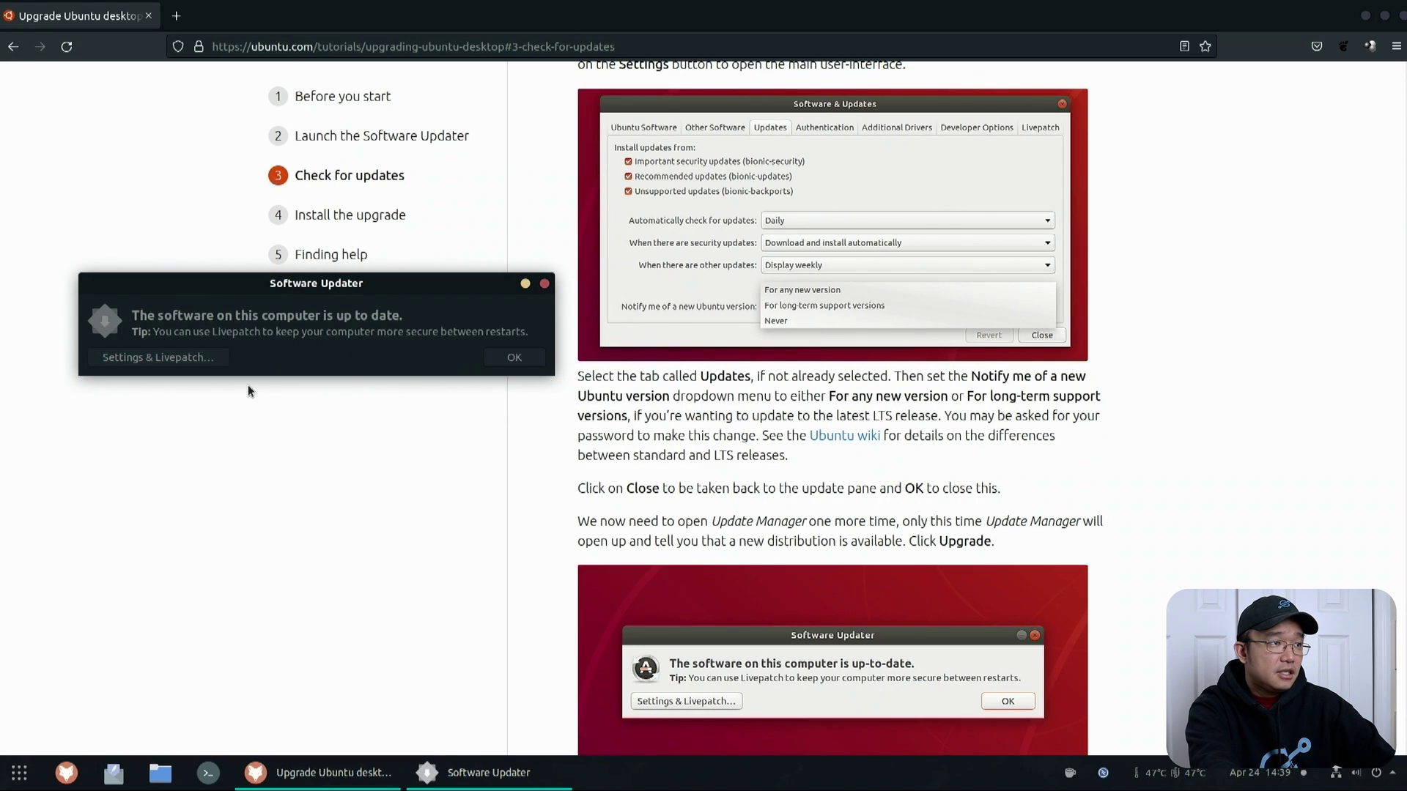
{"action": "left_click", "coordinate": [157, 357]}
{"action": "left_click_drag", "start_coordinate": [839, 257], "coordinate": [474, 298]}
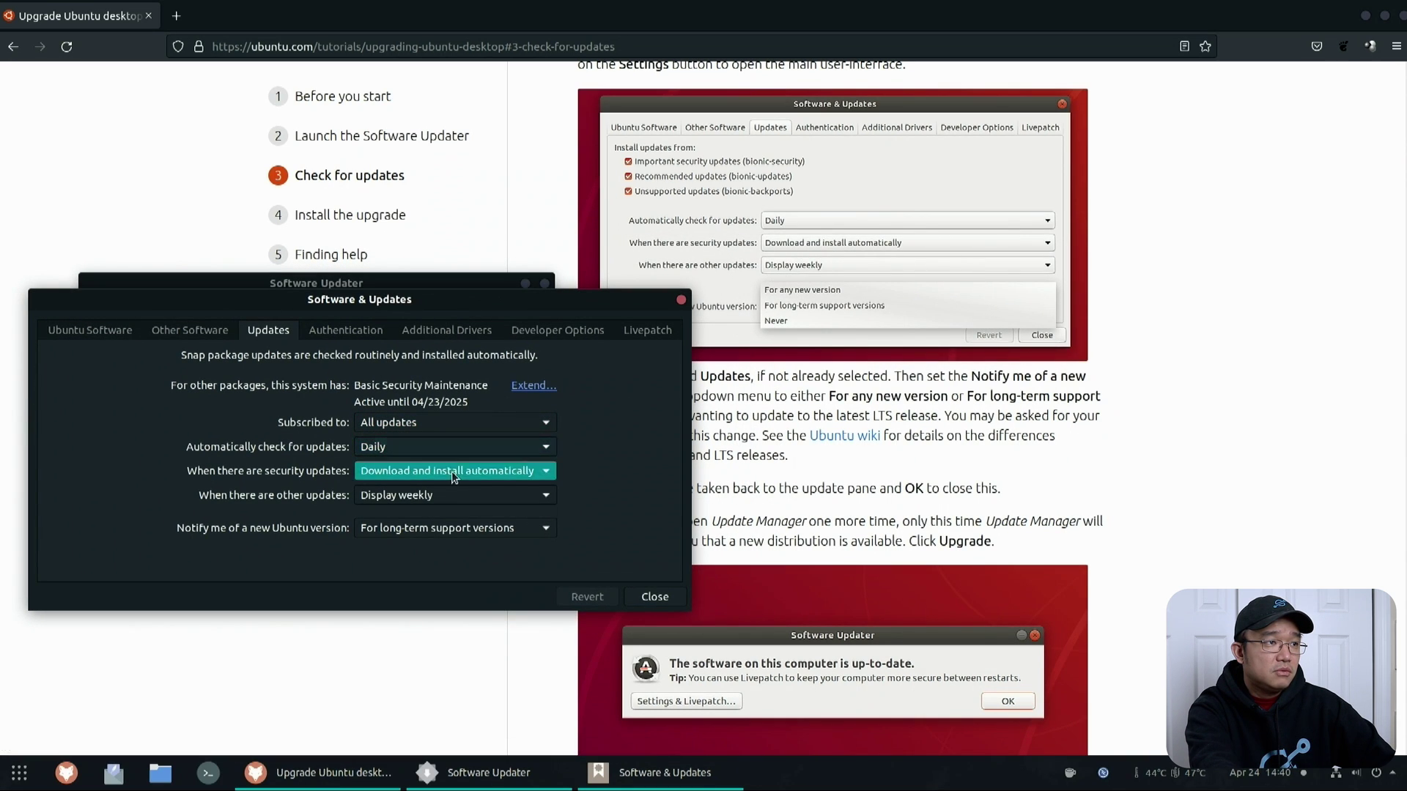
{"action": "left_click", "coordinate": [414, 538]}
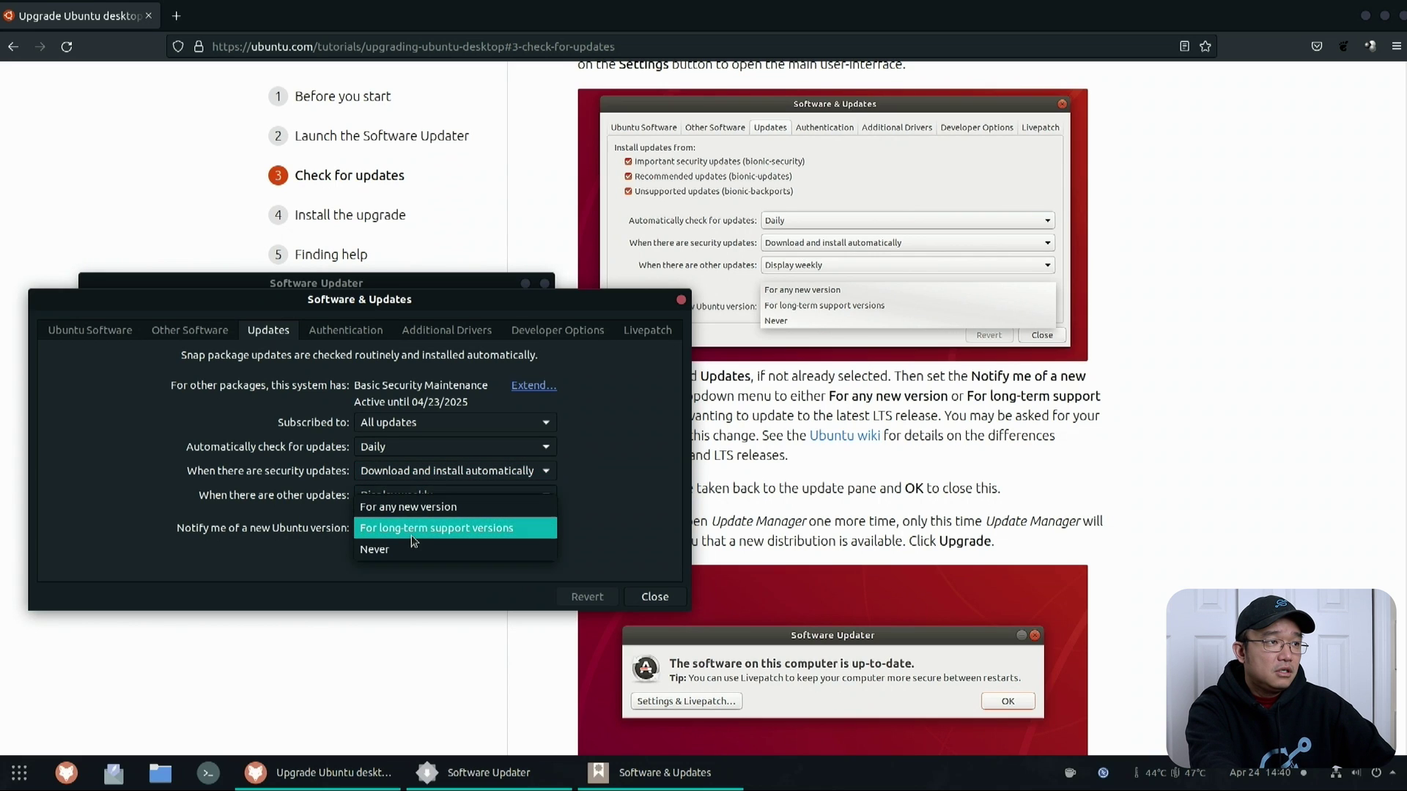
{"action": "left_click", "coordinate": [412, 534]}
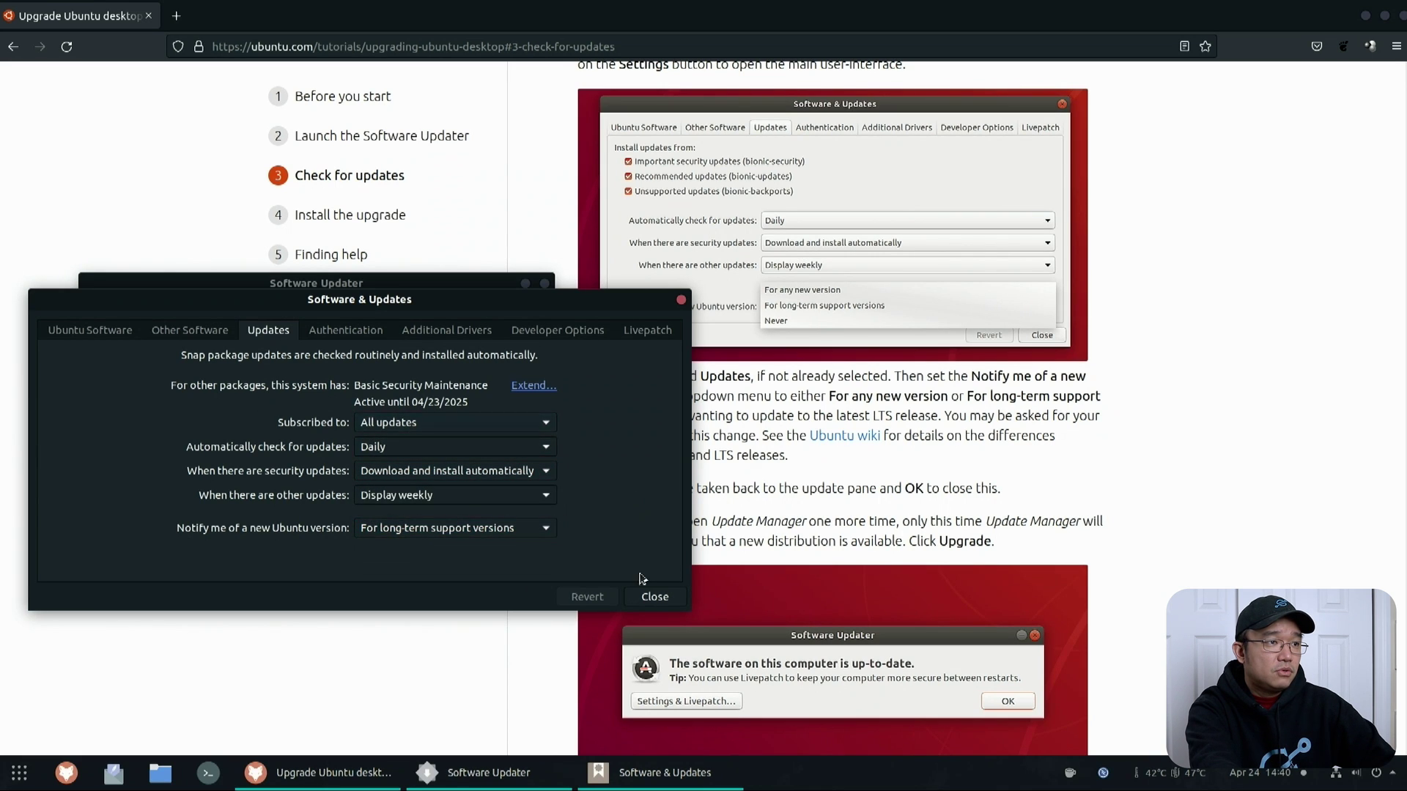
{"action": "left_click", "coordinate": [654, 597]}
Step: Advance the Firefox tutorial to step 4, Install the upgrade, and dismiss the updater's up-to-date notice
{"action": "scroll", "coordinate": [864, 534], "scroll_direction": "down", "scroll_amount": 5}
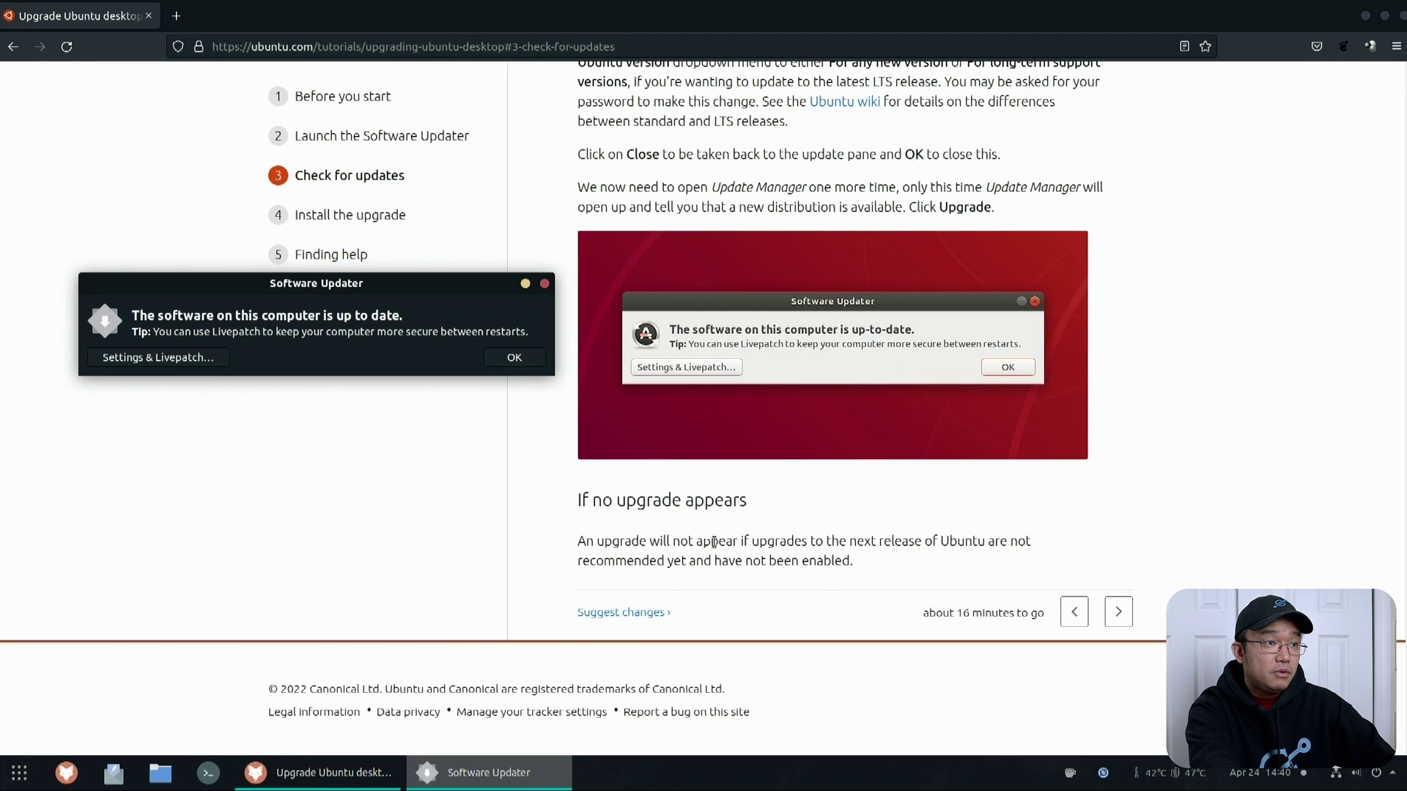
{"action": "left_click", "coordinate": [1118, 611]}
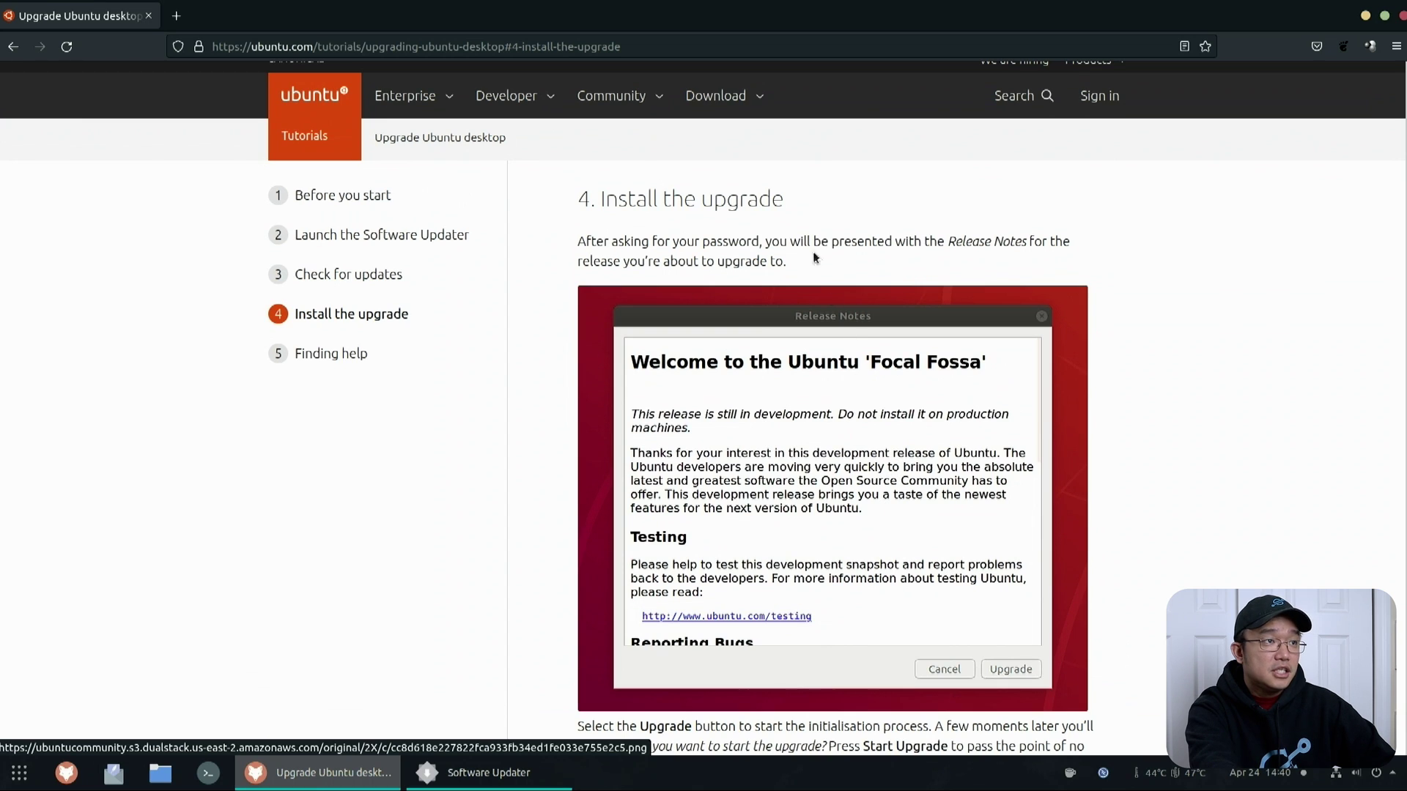
{"action": "left_click_drag", "start_coordinate": [579, 244], "coordinate": [1009, 542]}
{"action": "left_click", "coordinate": [1152, 436]}
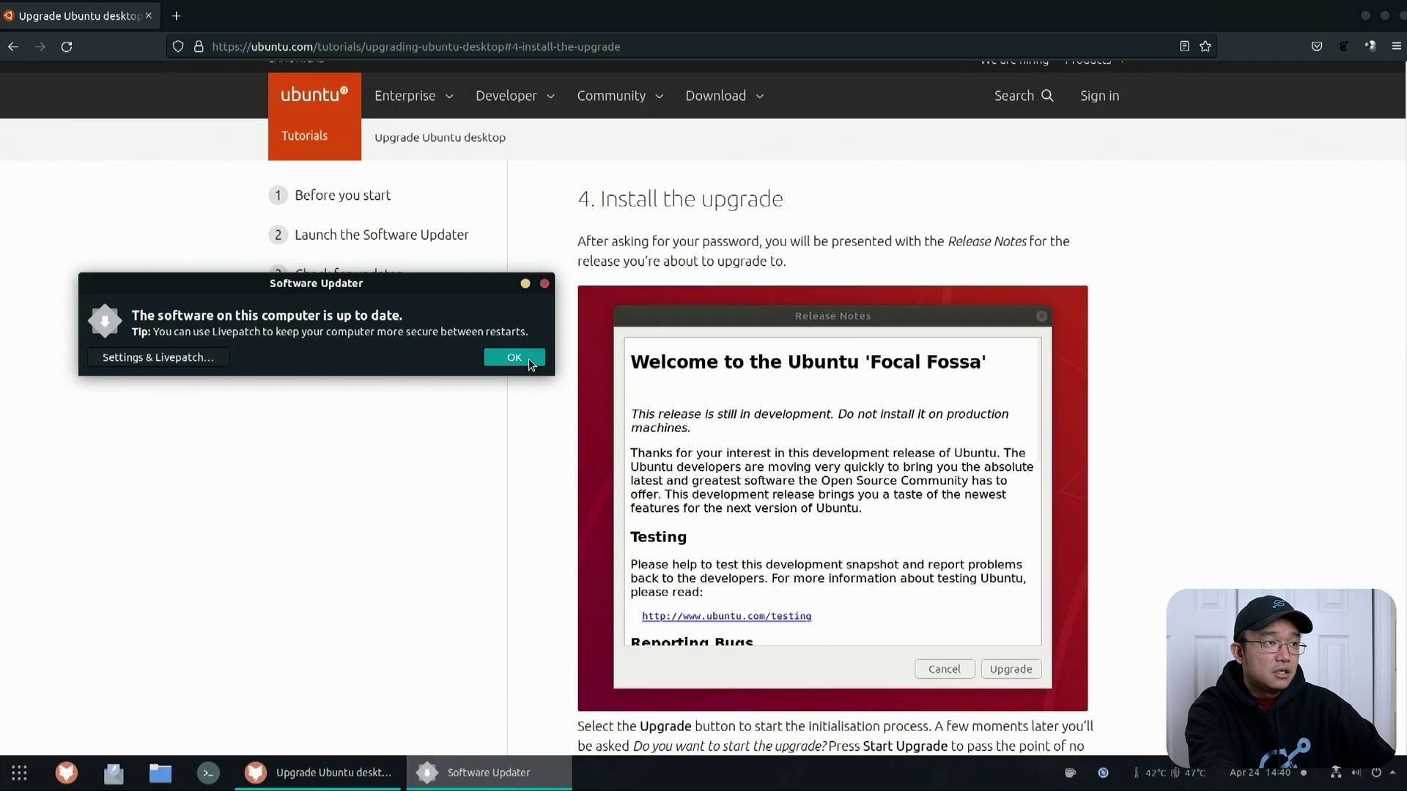
{"action": "left_click", "coordinate": [514, 358]}
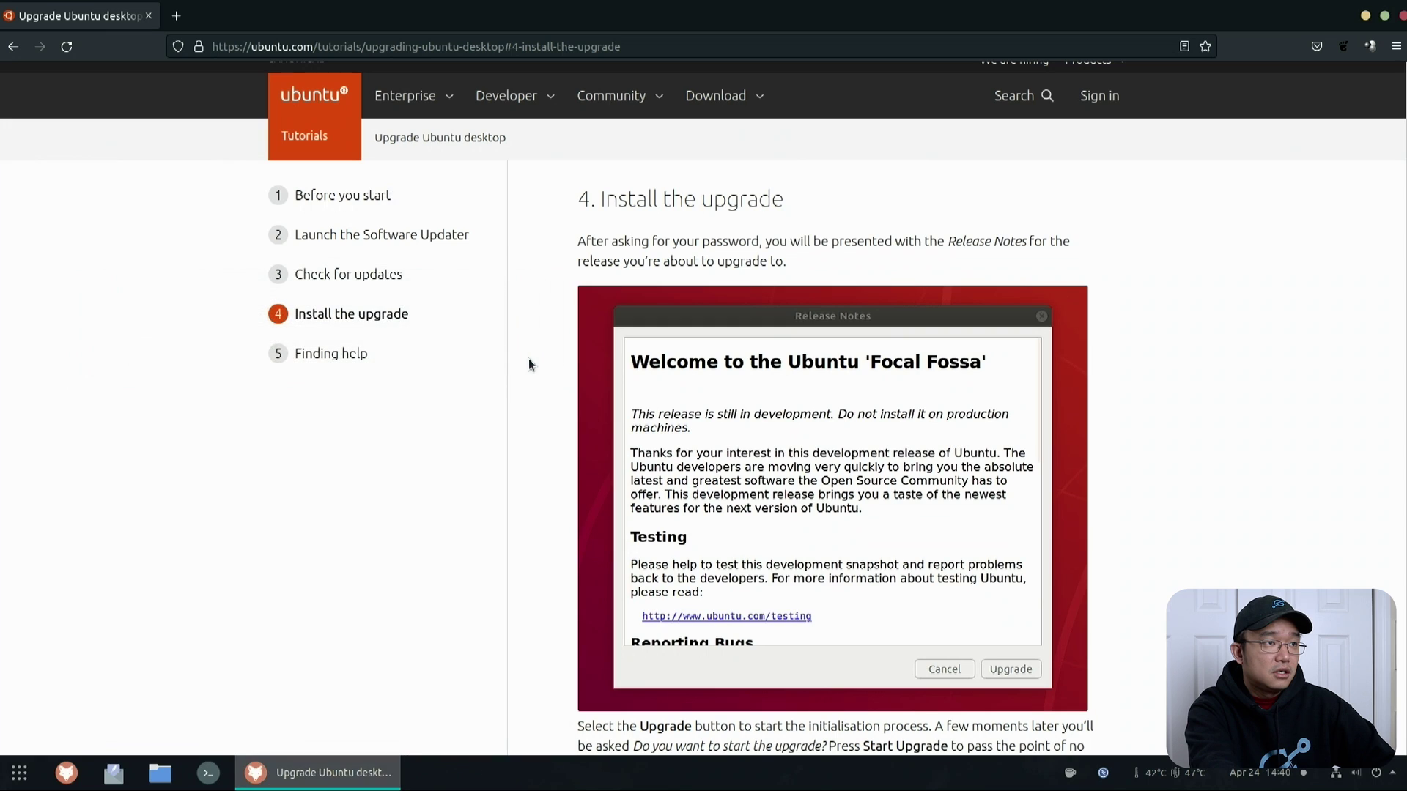
{"action": "left_click", "coordinate": [310, 773]}
{"action": "left_click", "coordinate": [315, 773]}
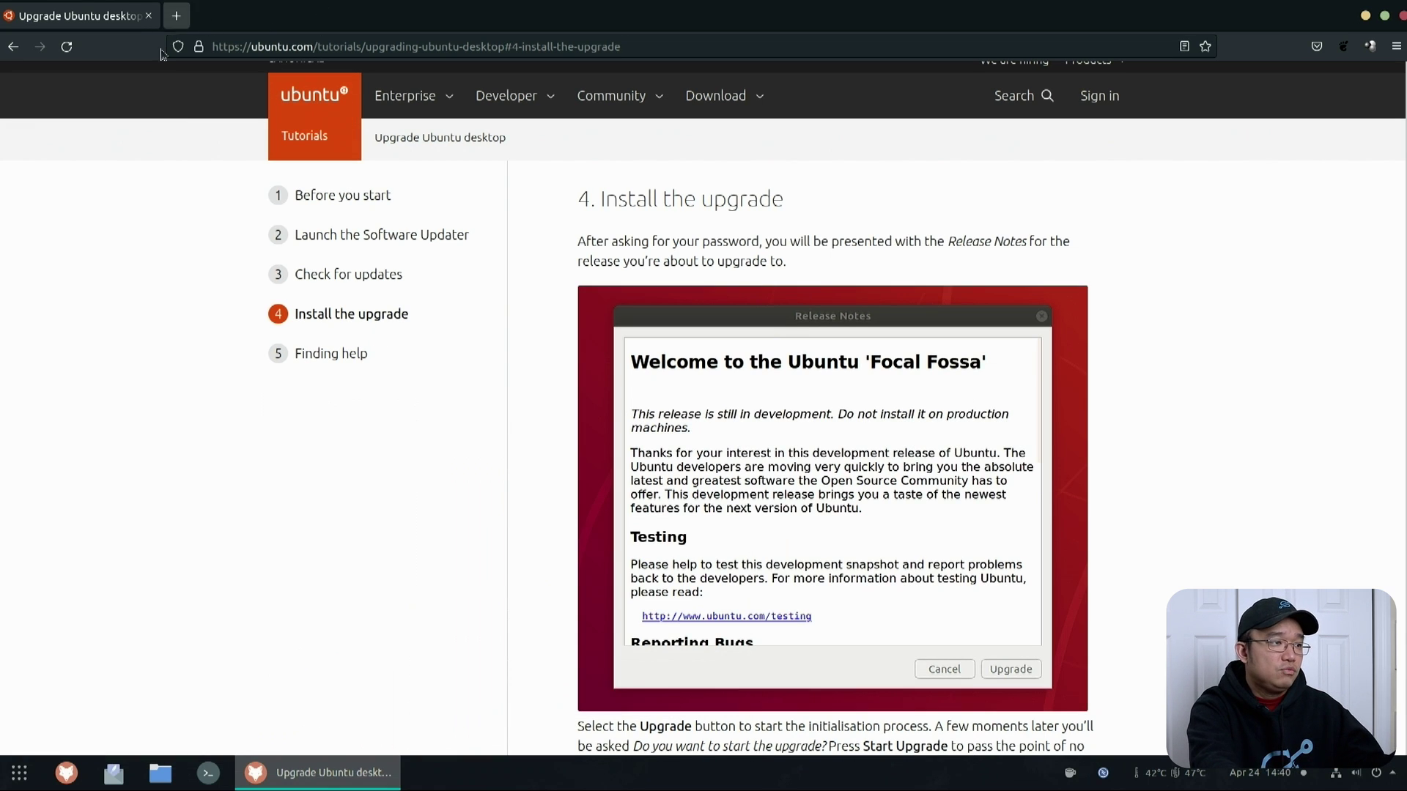
Step: Run sudo do-release-upgrade in a new terminal and enter the administrator password
{"action": "left_click", "coordinate": [208, 773]}
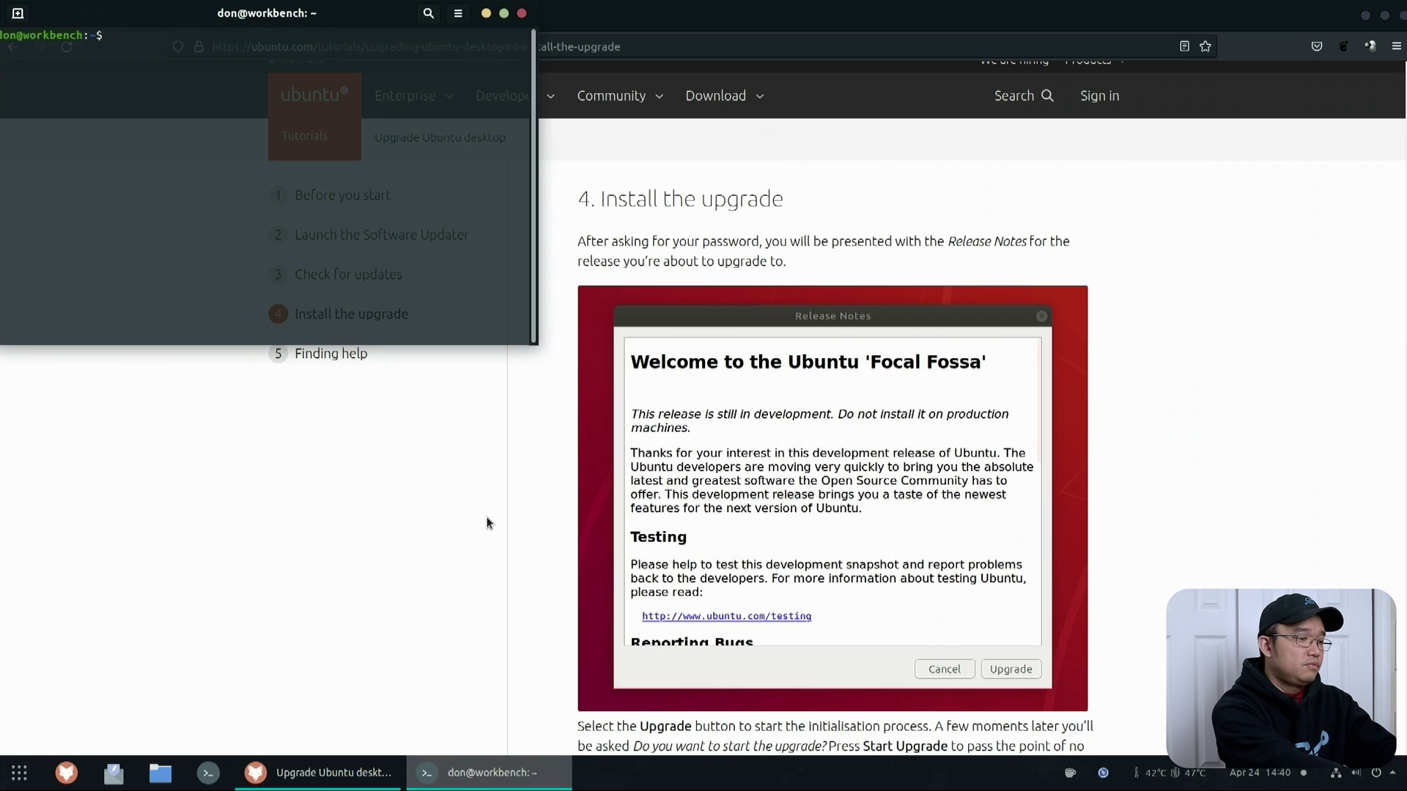
{"action": "type", "text": "sudo do-release-upgrade"}
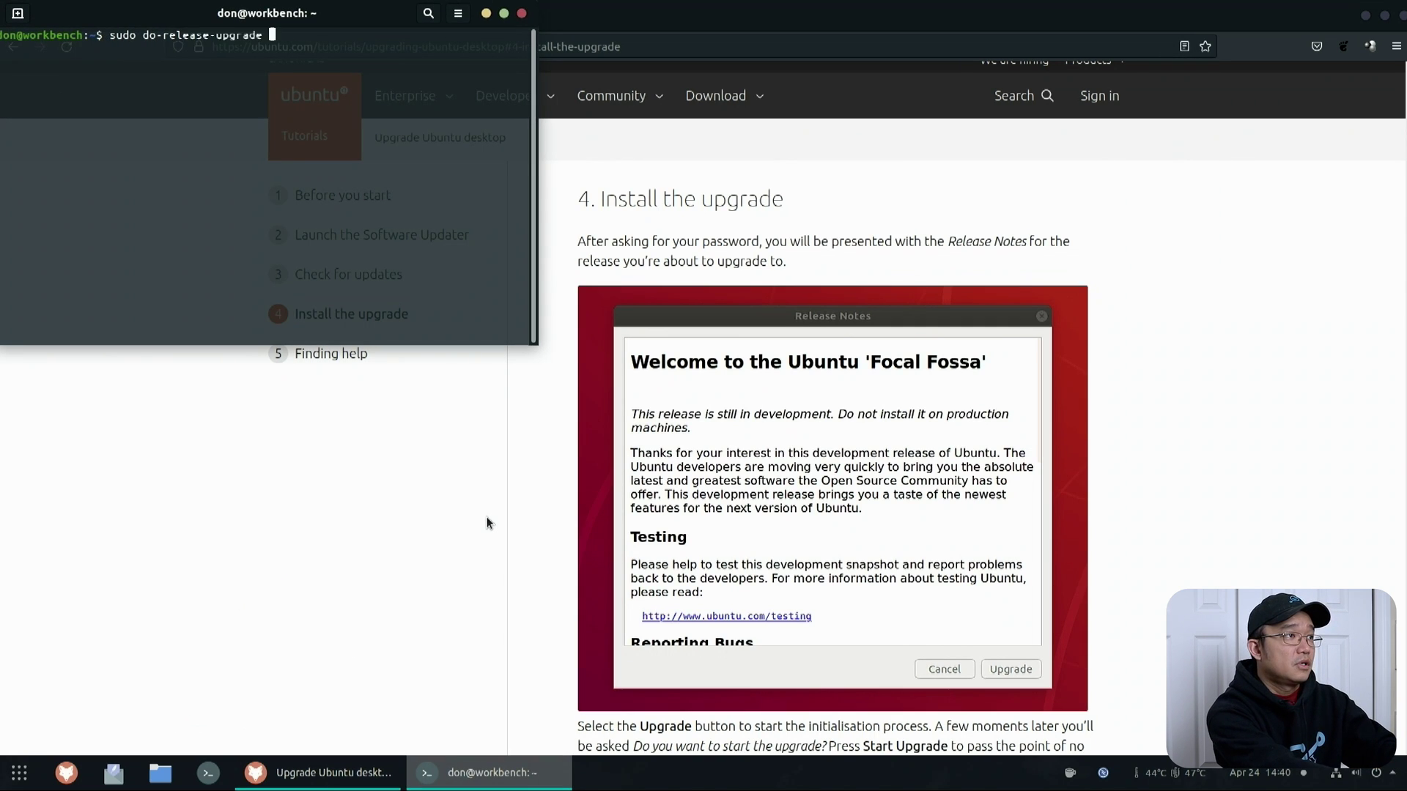
{"action": "key", "text": "Return"}
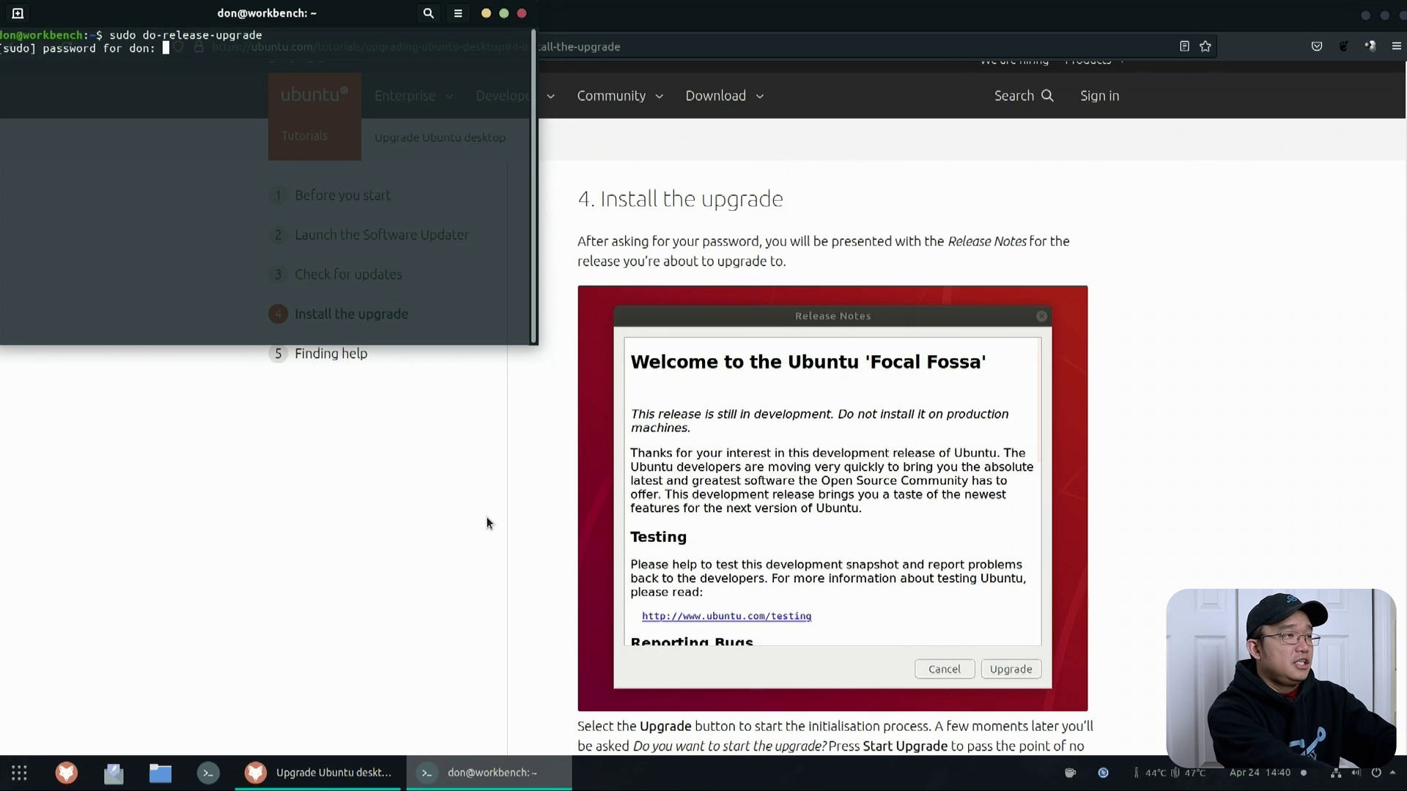
{"action": "key", "text": "Return"}
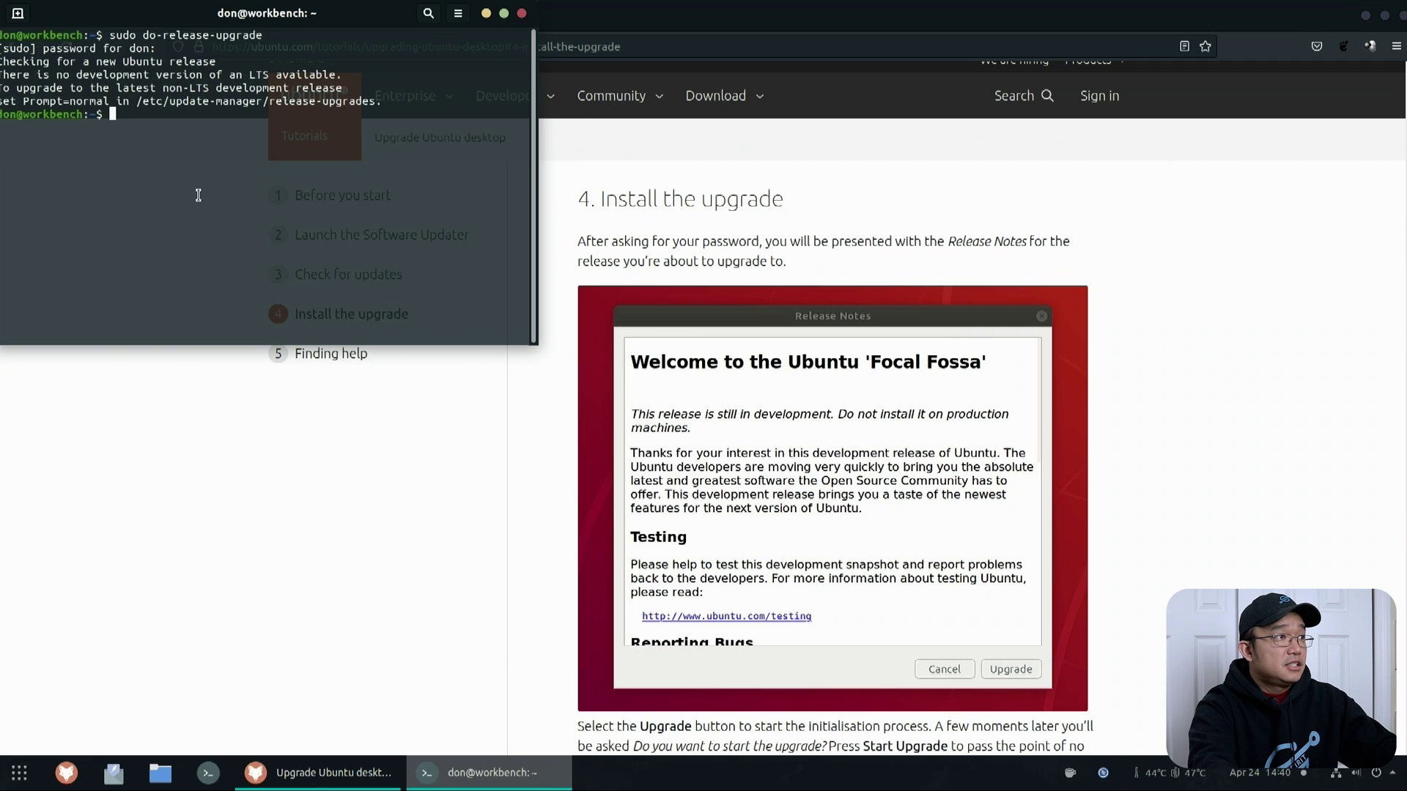
{"action": "left_click_drag", "start_coordinate": [314, 16], "coordinate": [272, 193]}
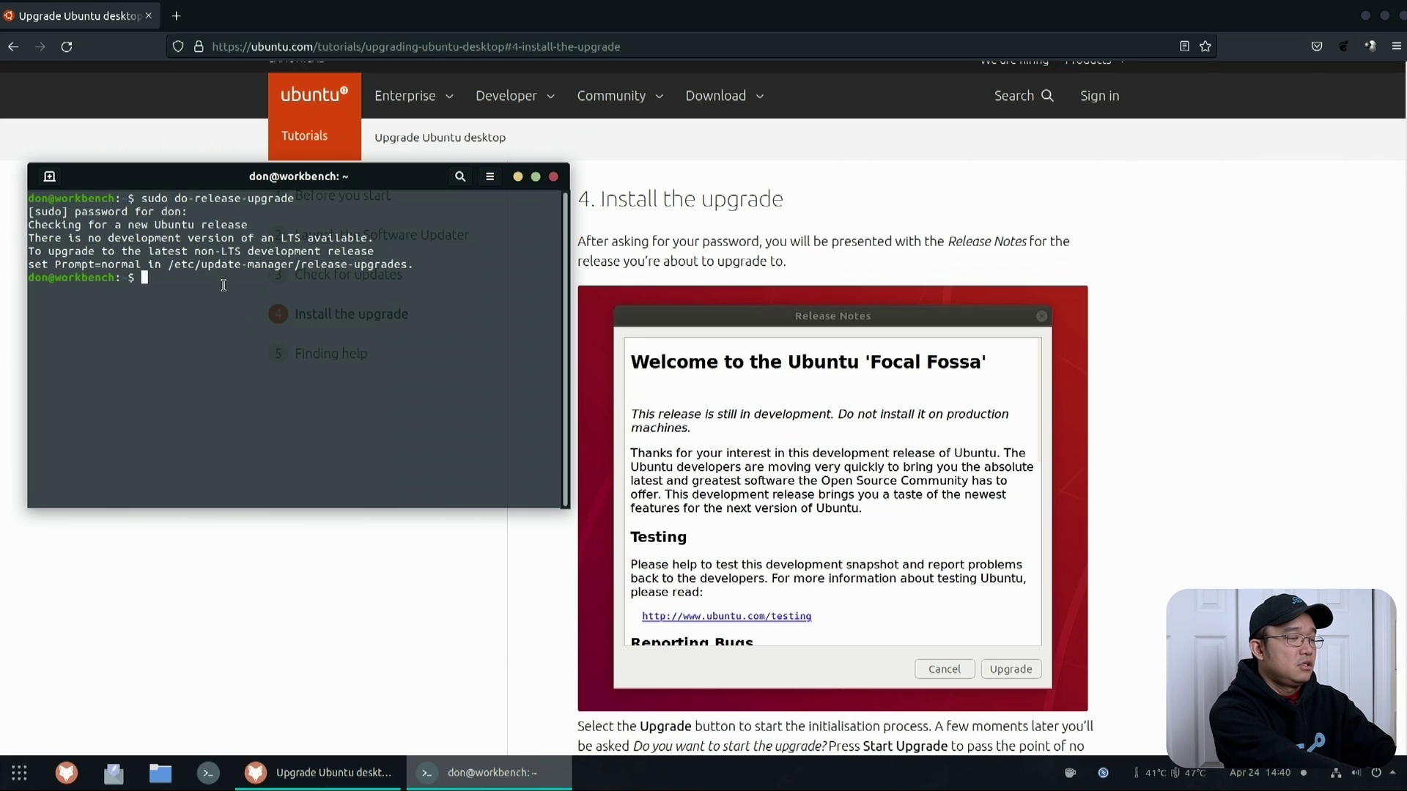
Step: Run sudo apt upgrade and answer y to install the 16 pending package upgrades
{"action": "type", "text": "sudo apt upgrade"}
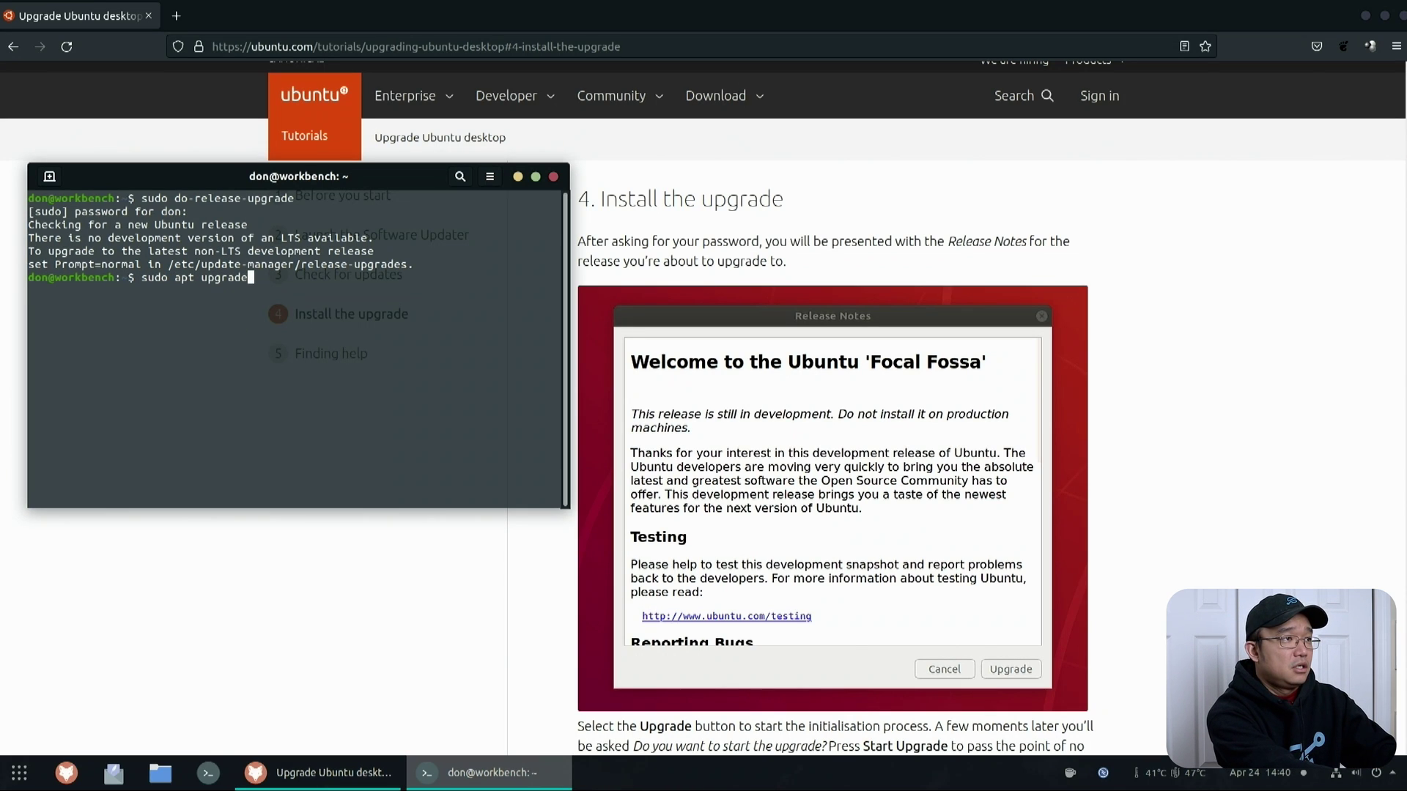
{"action": "key", "text": "Return"}
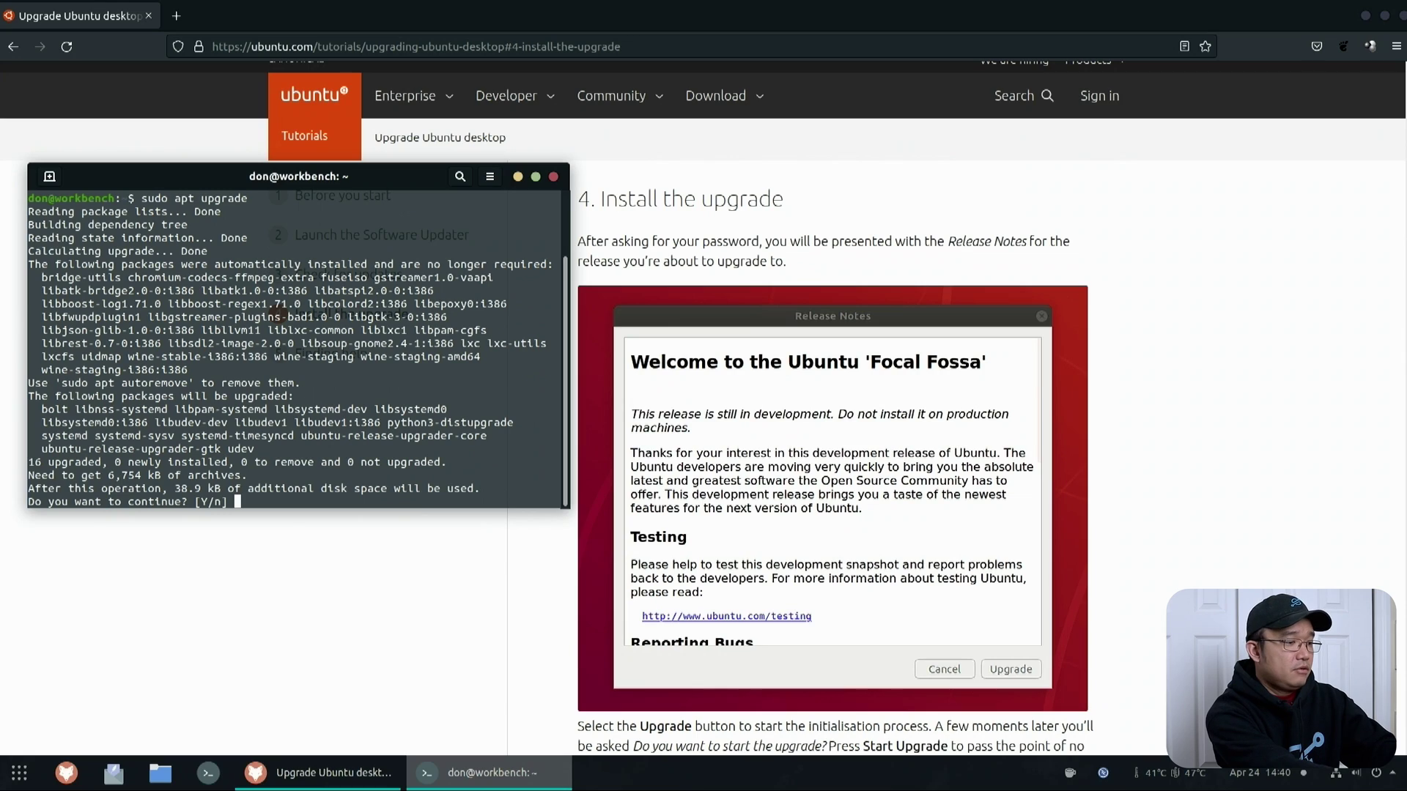
{"action": "type", "text": "y"}
{"action": "key", "text": "Return"}
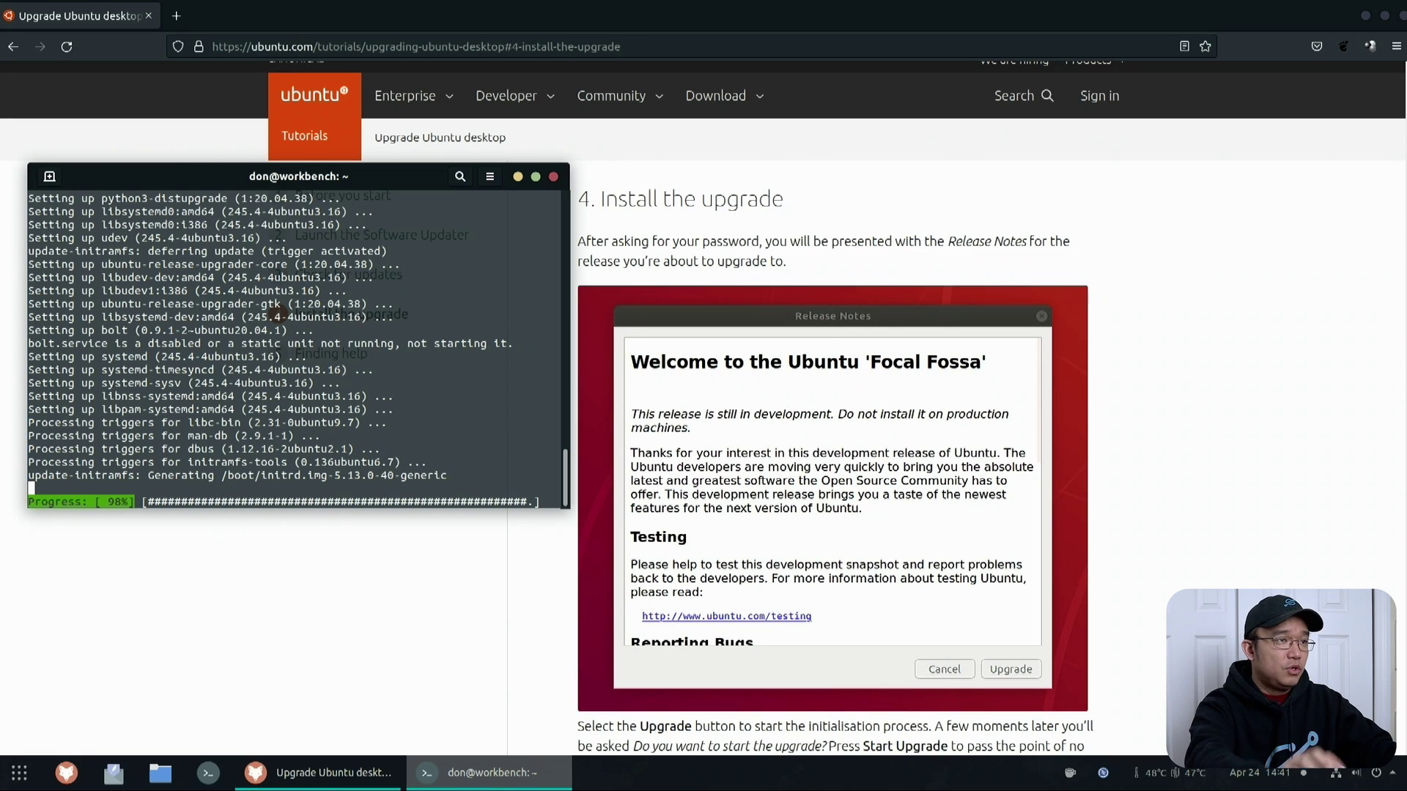
Step: Read through tutorial step 4, advance to step 5 Finding help, and minimize Firefox
{"action": "left_click", "coordinate": [1153, 255]}
{"action": "scroll", "coordinate": [1153, 255], "scroll_direction": "down", "scroll_amount": 5}
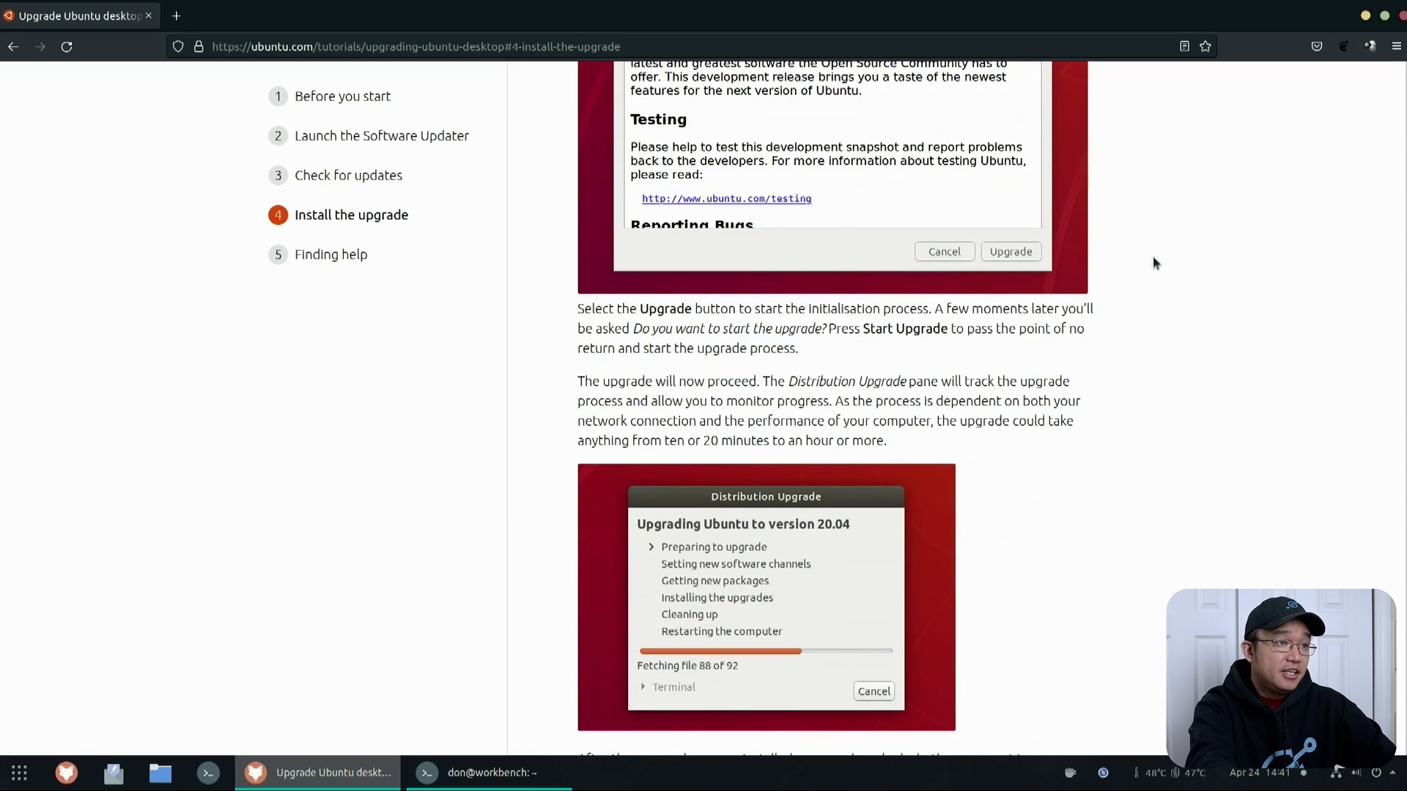
{"action": "scroll", "coordinate": [1153, 256], "scroll_direction": "down", "scroll_amount": 6}
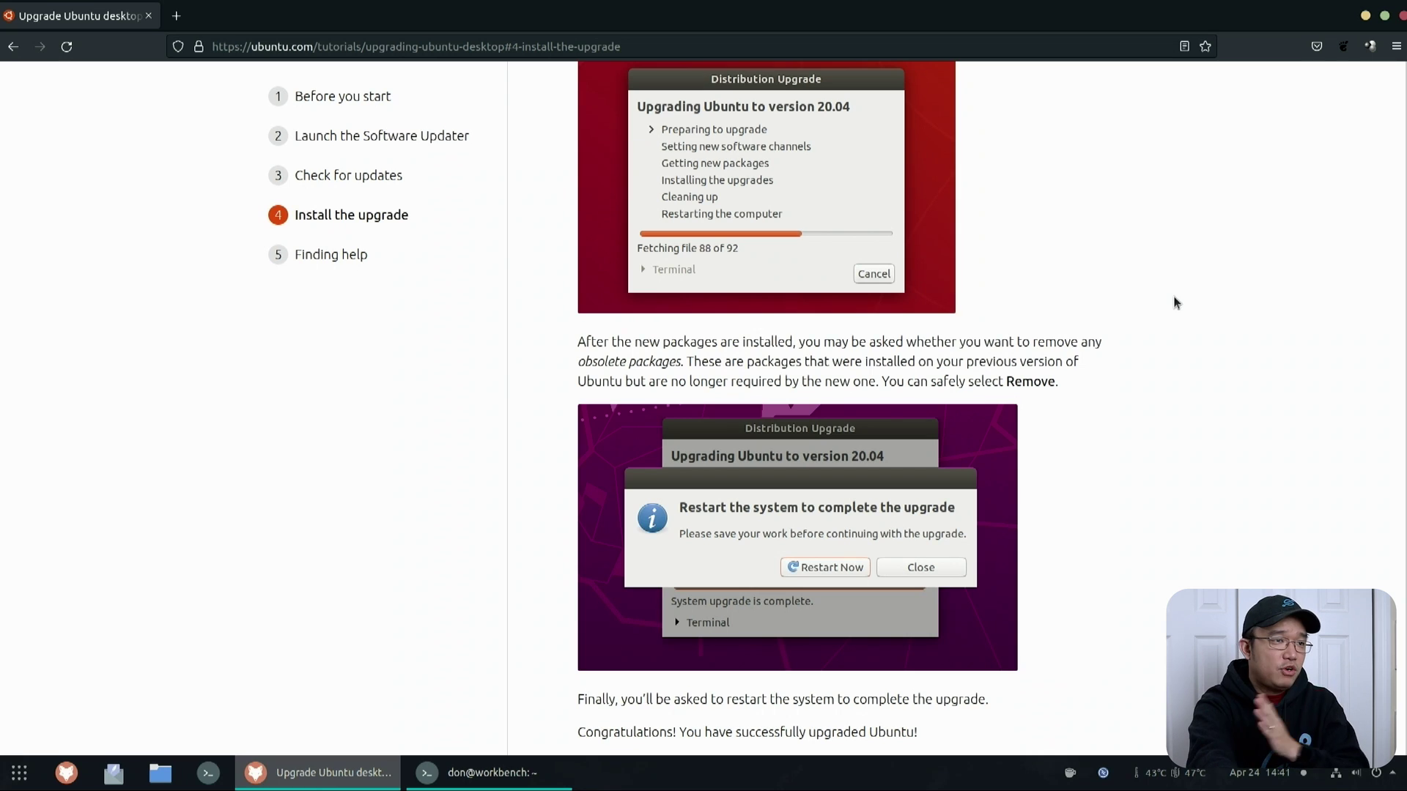
{"action": "scroll", "coordinate": [1150, 508], "scroll_direction": "down", "scroll_amount": 3}
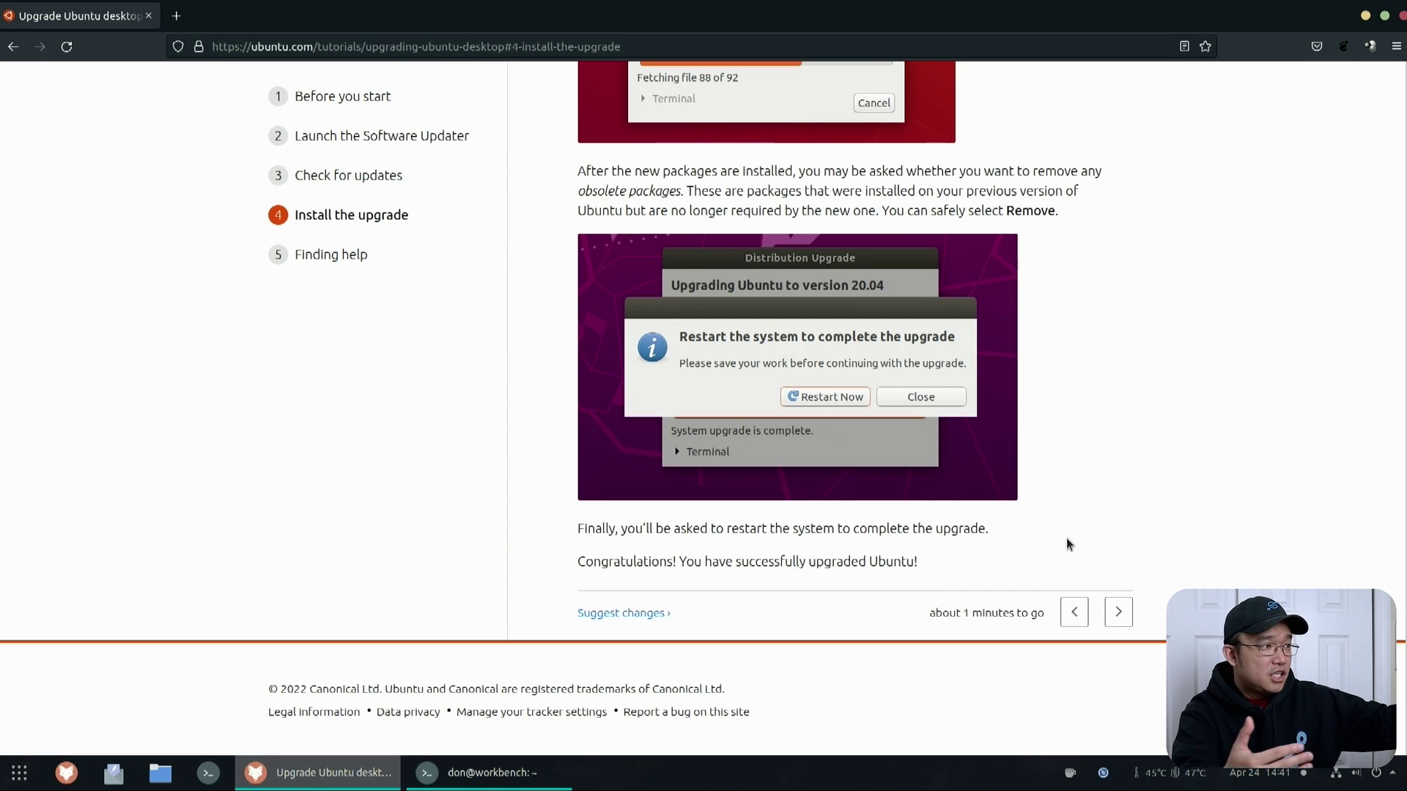
{"action": "left_click", "coordinate": [1108, 609]}
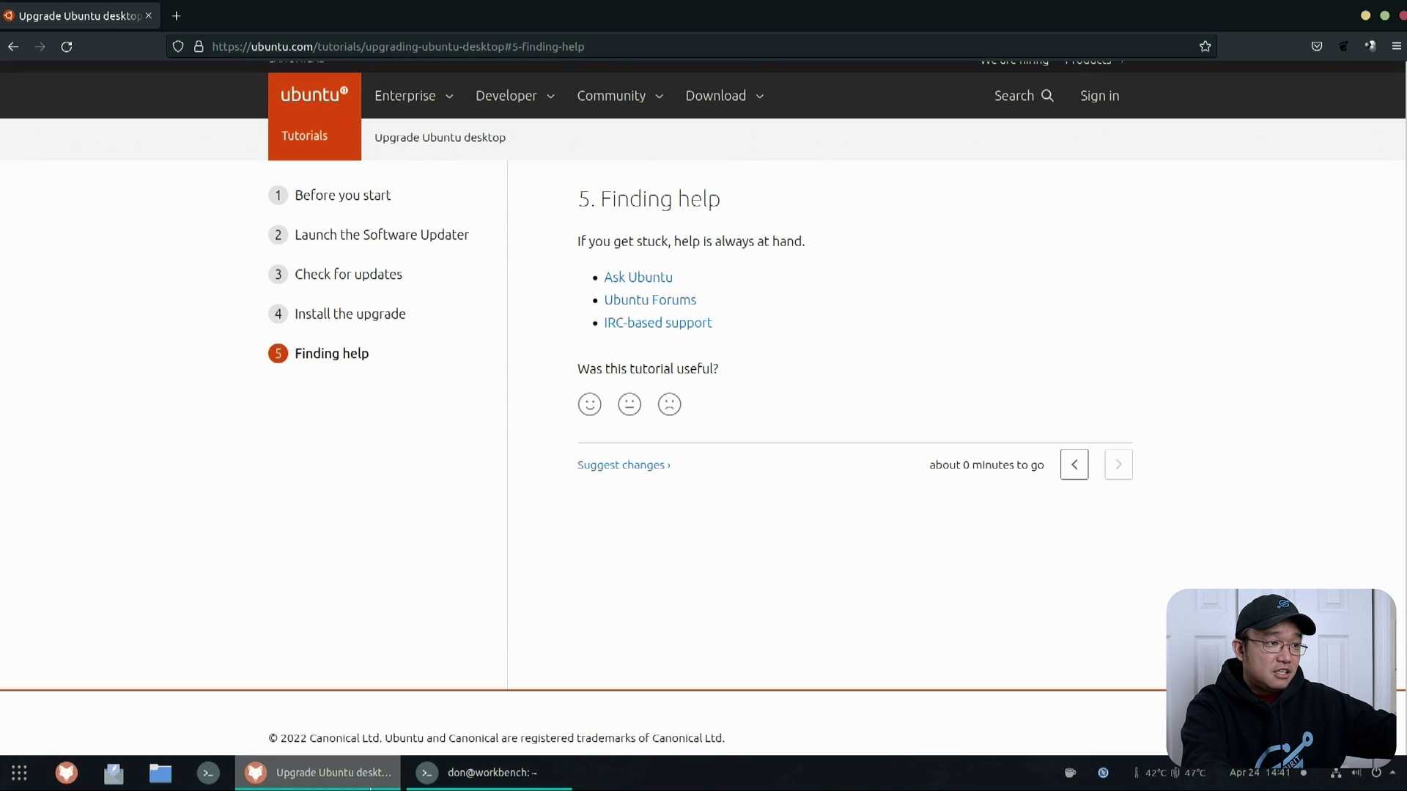
{"action": "left_click", "coordinate": [322, 772]}
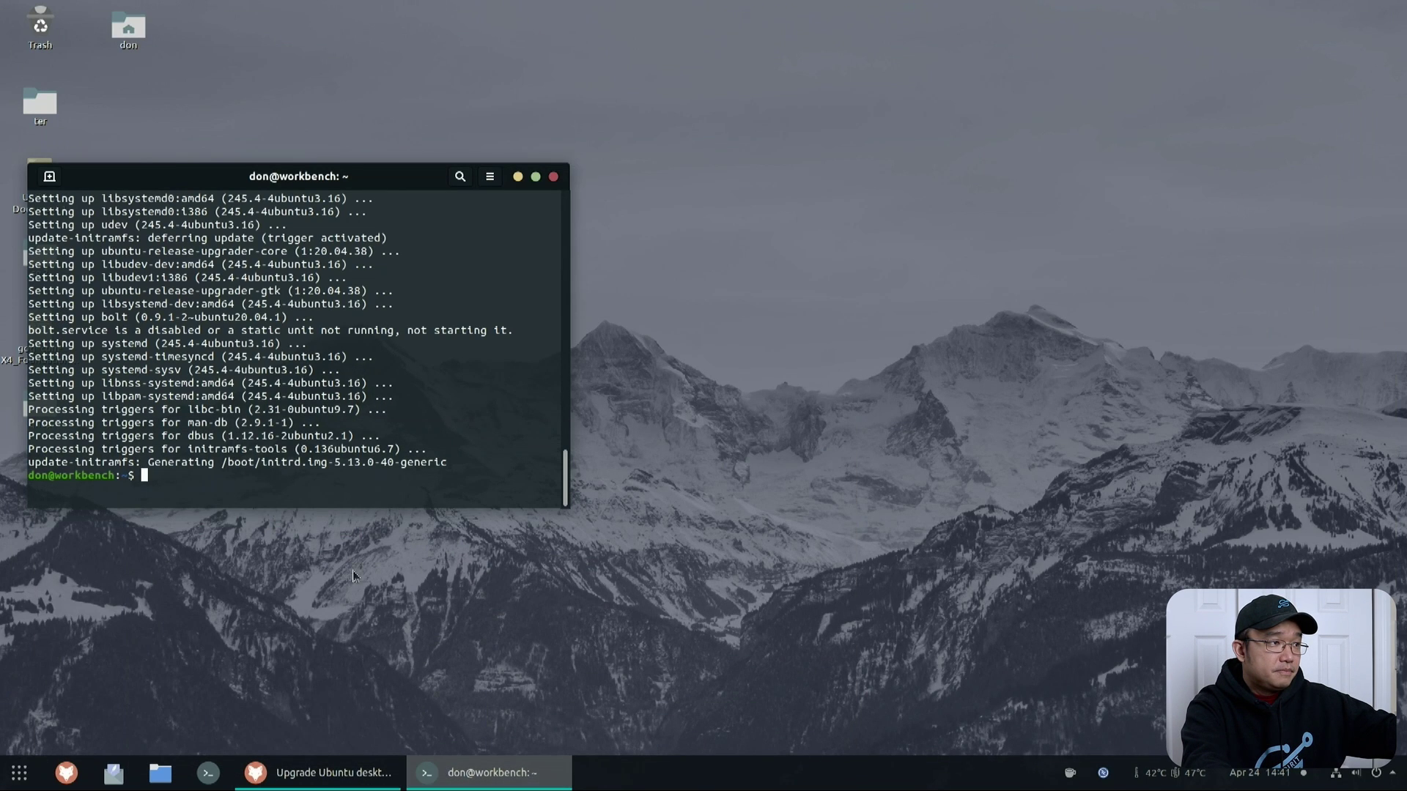
Step: Rerun sudo do-release-upgrade in the terminal, then open a new Firefox tab
{"action": "type", "text": "sudo do-release-upgrade"}
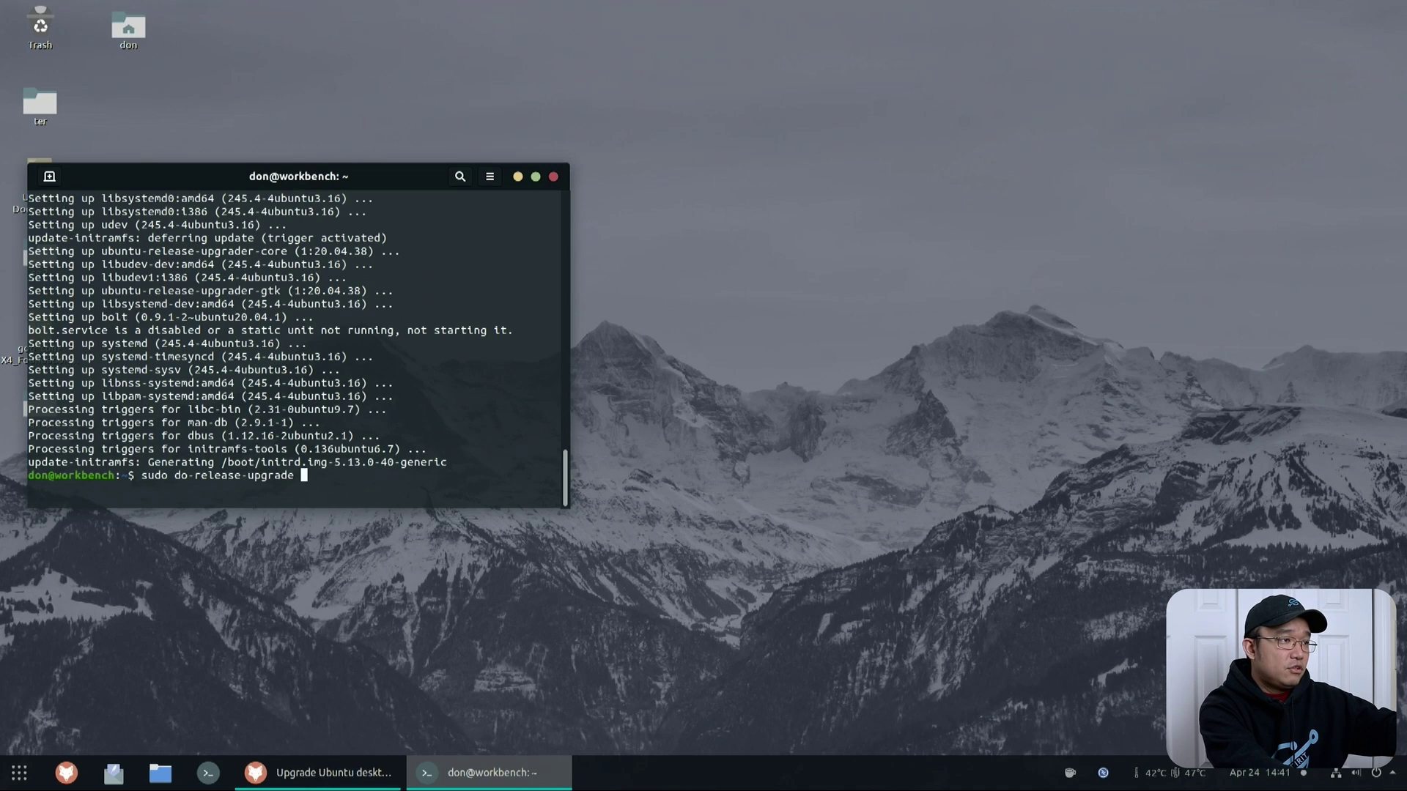
{"action": "key", "text": "Return"}
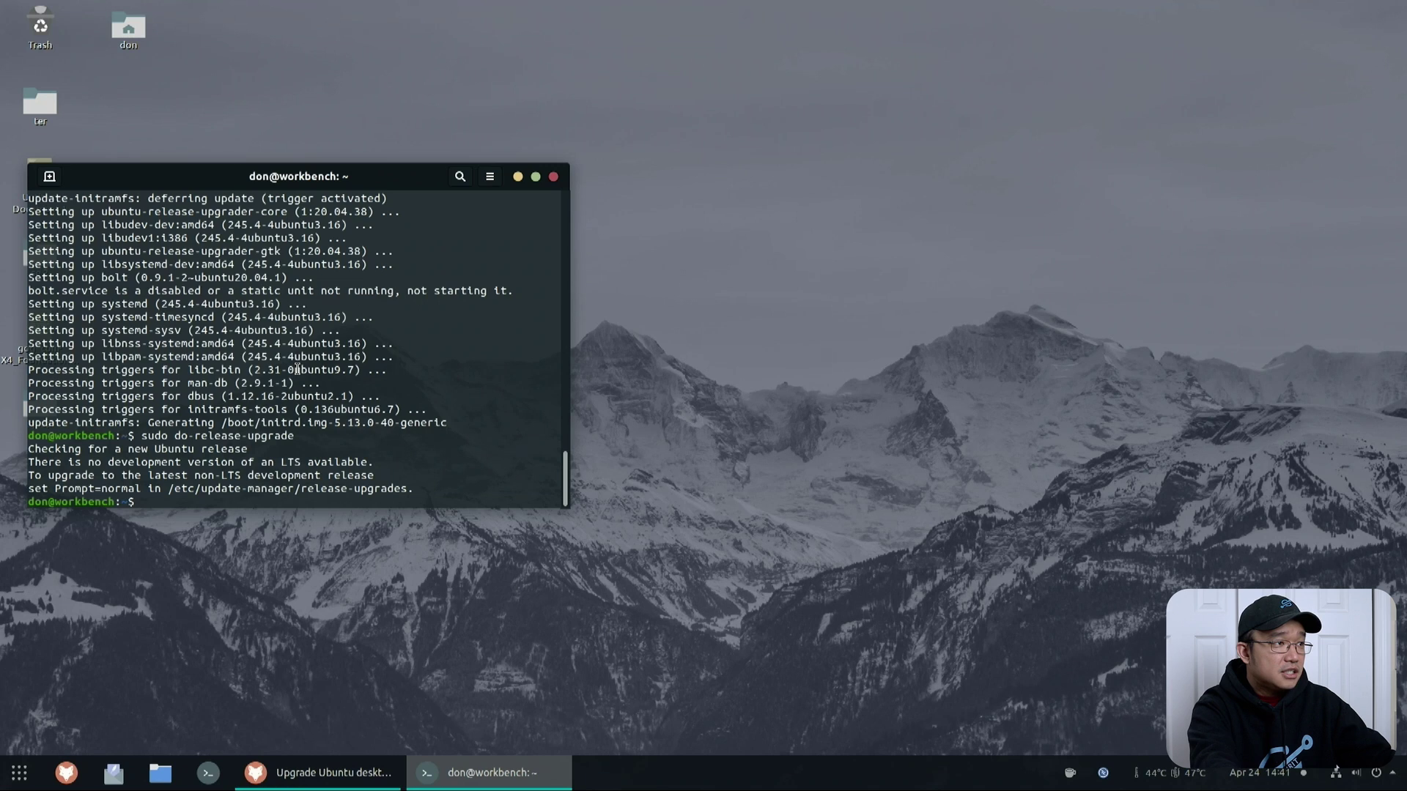
{"action": "left_click_drag", "start_coordinate": [298, 369], "coordinate": [286, 249]}
{"action": "left_click", "coordinate": [282, 322]}
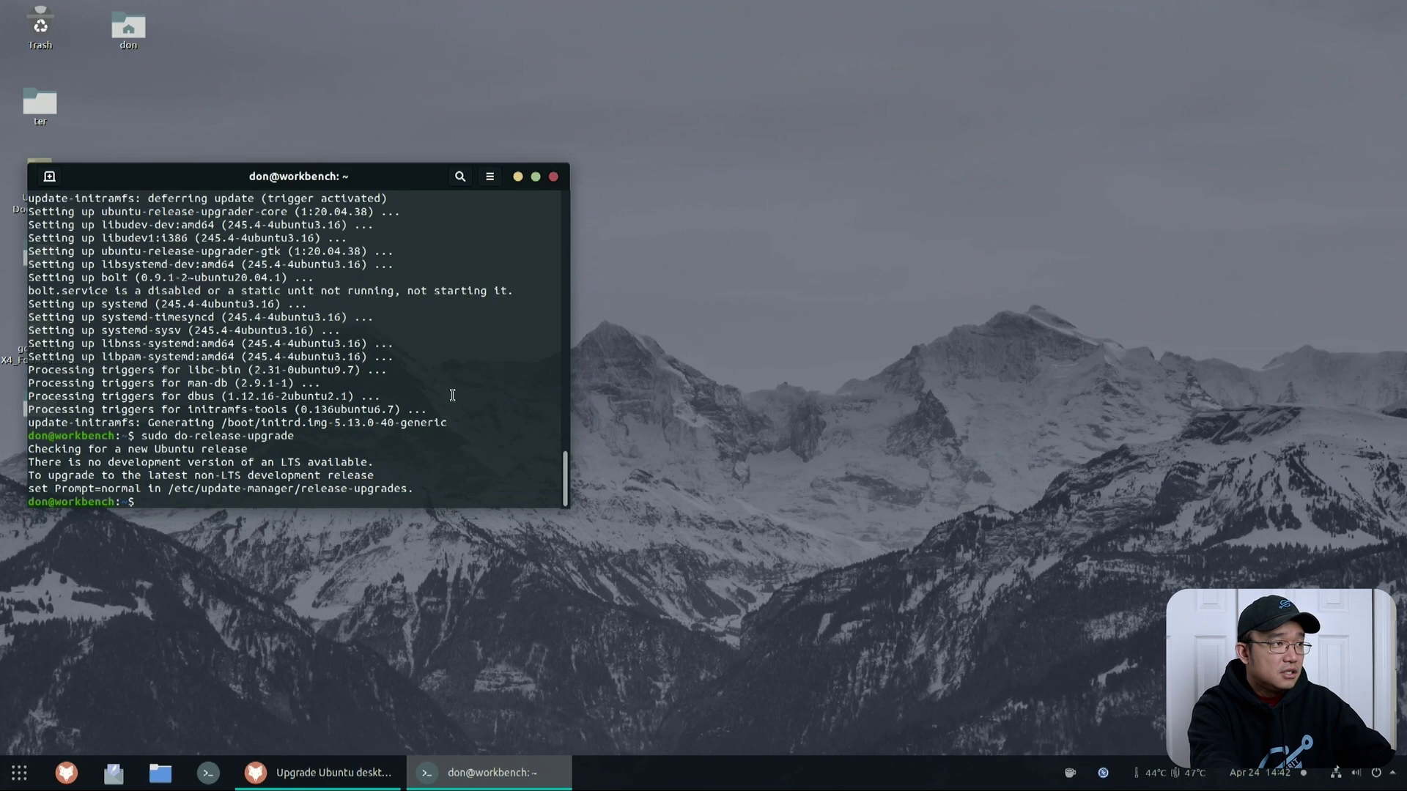
{"action": "key", "text": "alt+Tab"}
{"action": "left_click", "coordinate": [170, 15]}
Step: Search Google for 'upgrade ubuntu 20.04 to 22.04 terminal' and open linuxconfig's upgrade guide
{"action": "type", "text": "google.com/"}
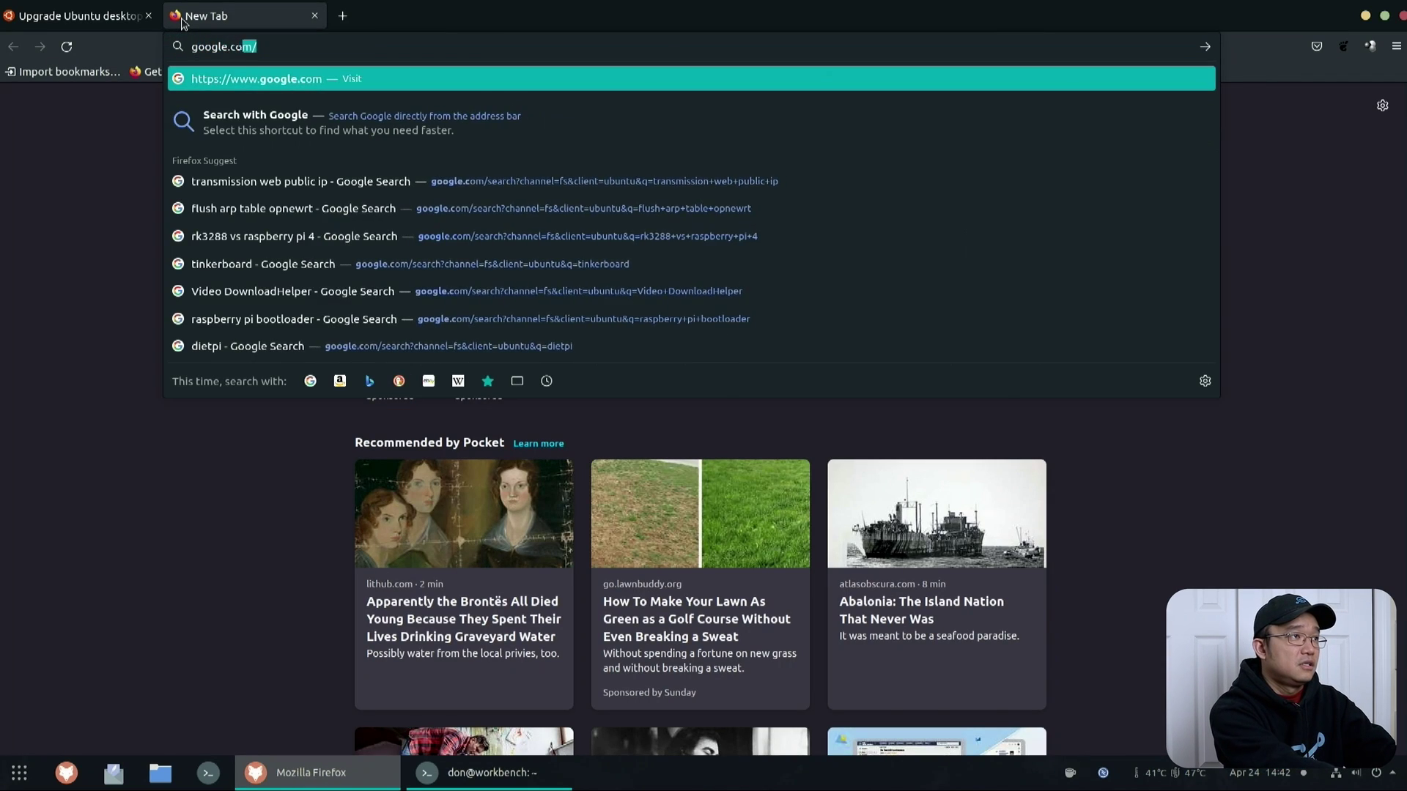
{"action": "key", "text": "Return"}
{"action": "type", "text": "up"}
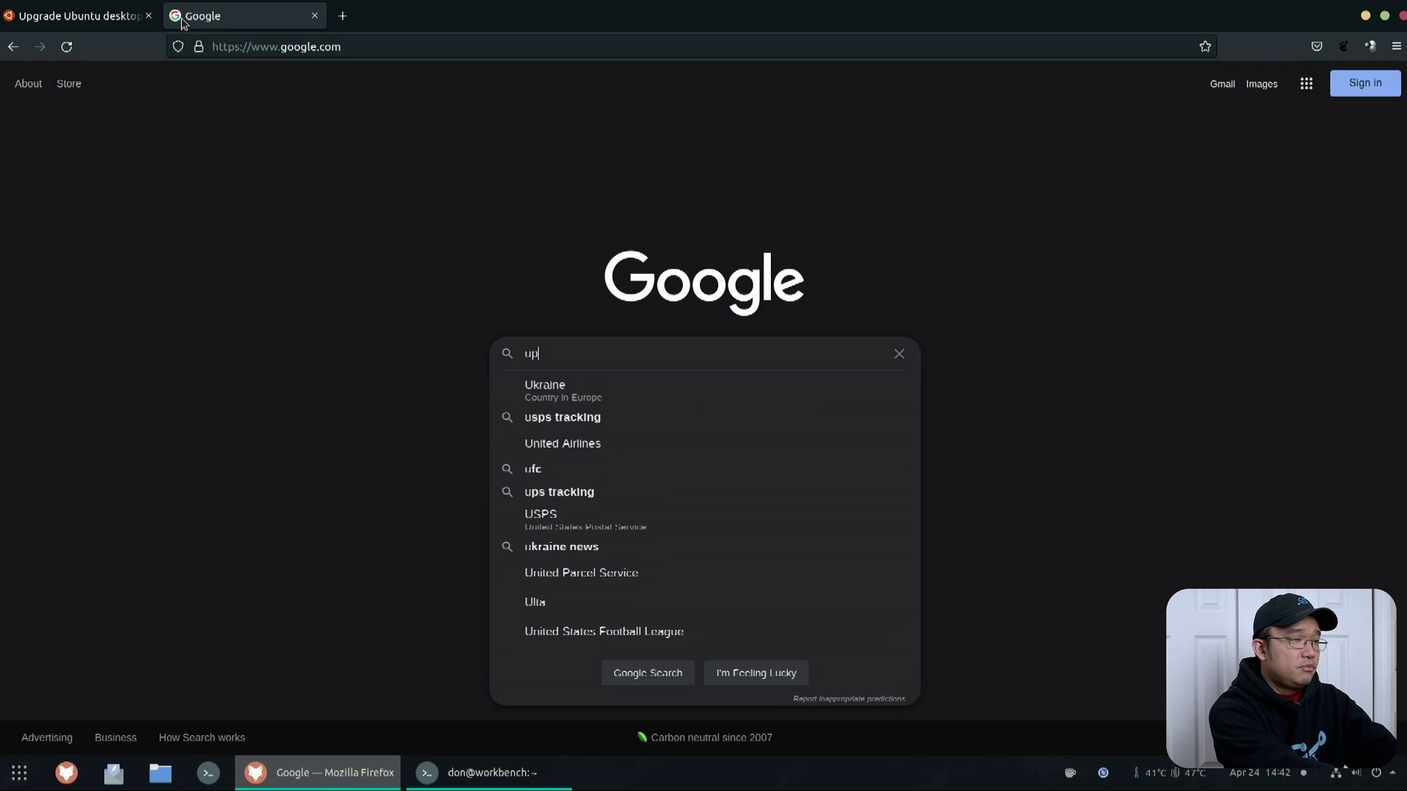
{"action": "type", "text": "grade ubuntu"}
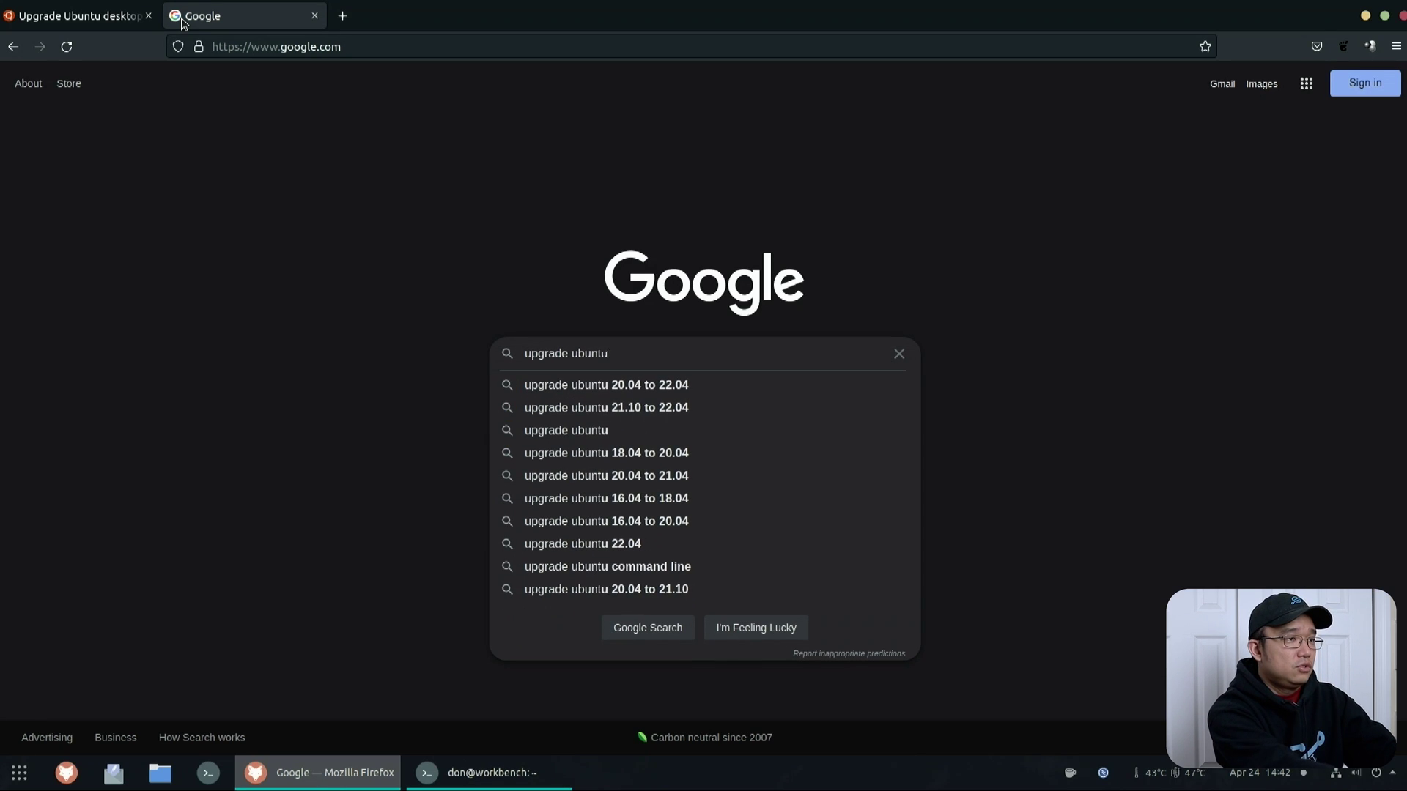
{"action": "key", "text": "Down"}
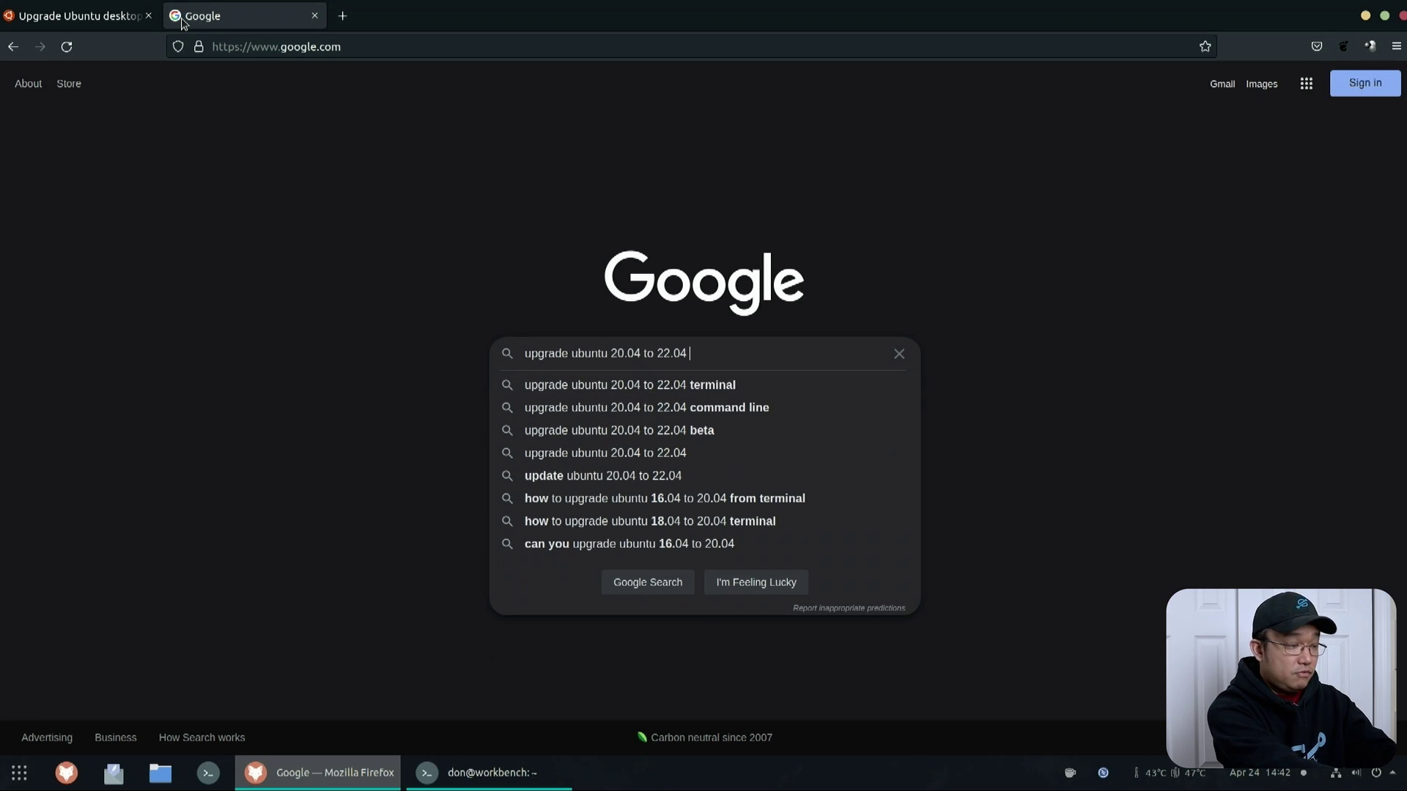
{"action": "type", "text": "terminal"}
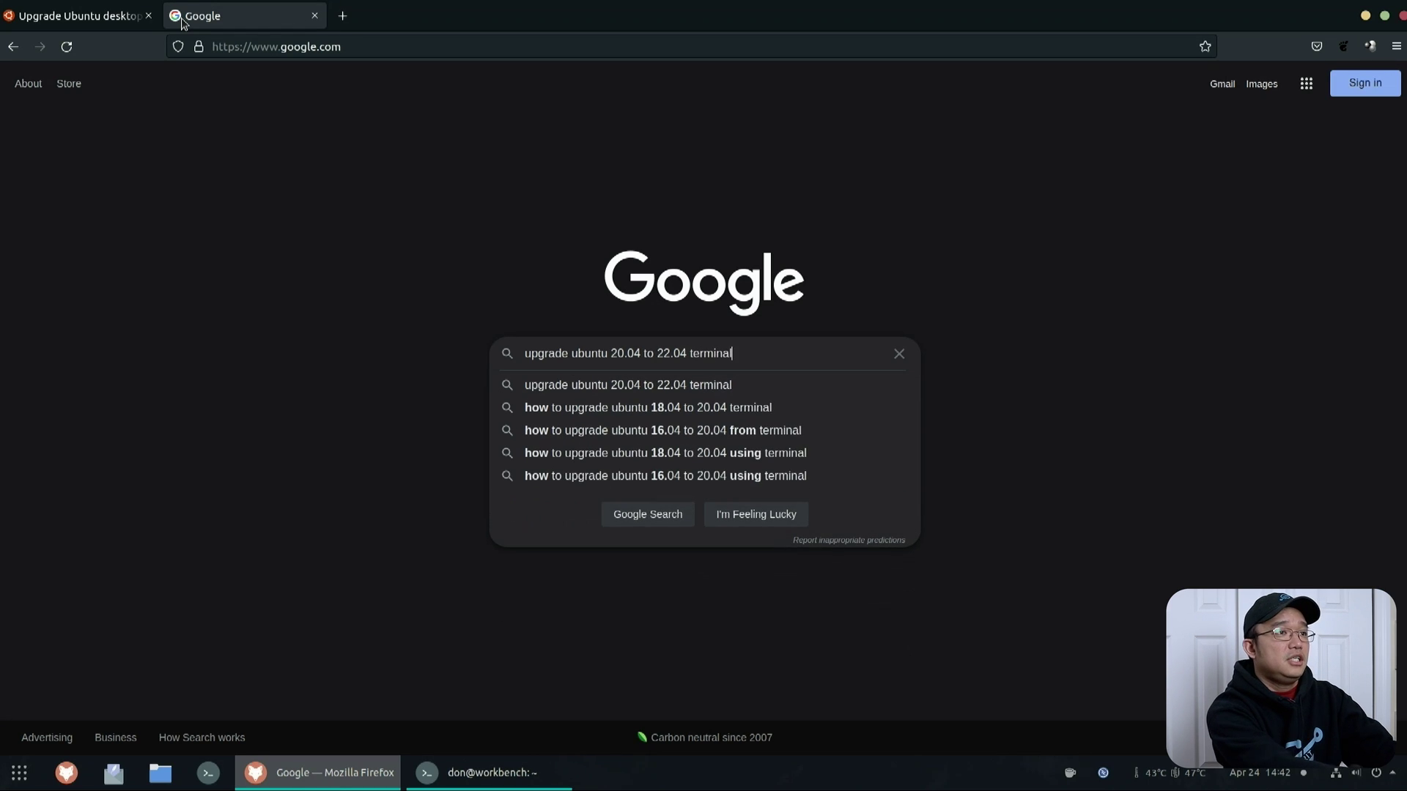
{"action": "key", "text": "Return"}
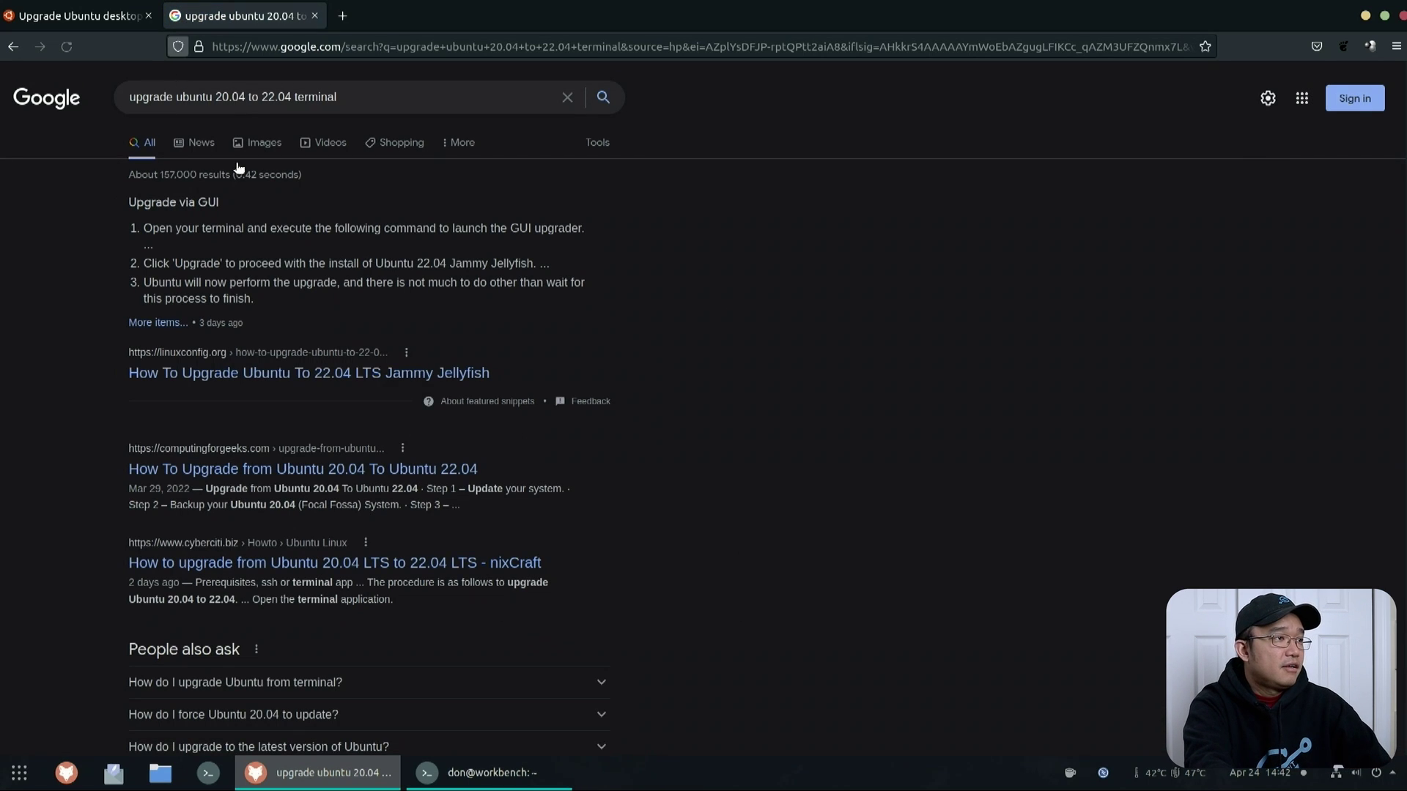
{"action": "left_click", "coordinate": [308, 372]}
{"action": "scroll", "coordinate": [635, 410], "scroll_direction": "down", "scroll_amount": 15}
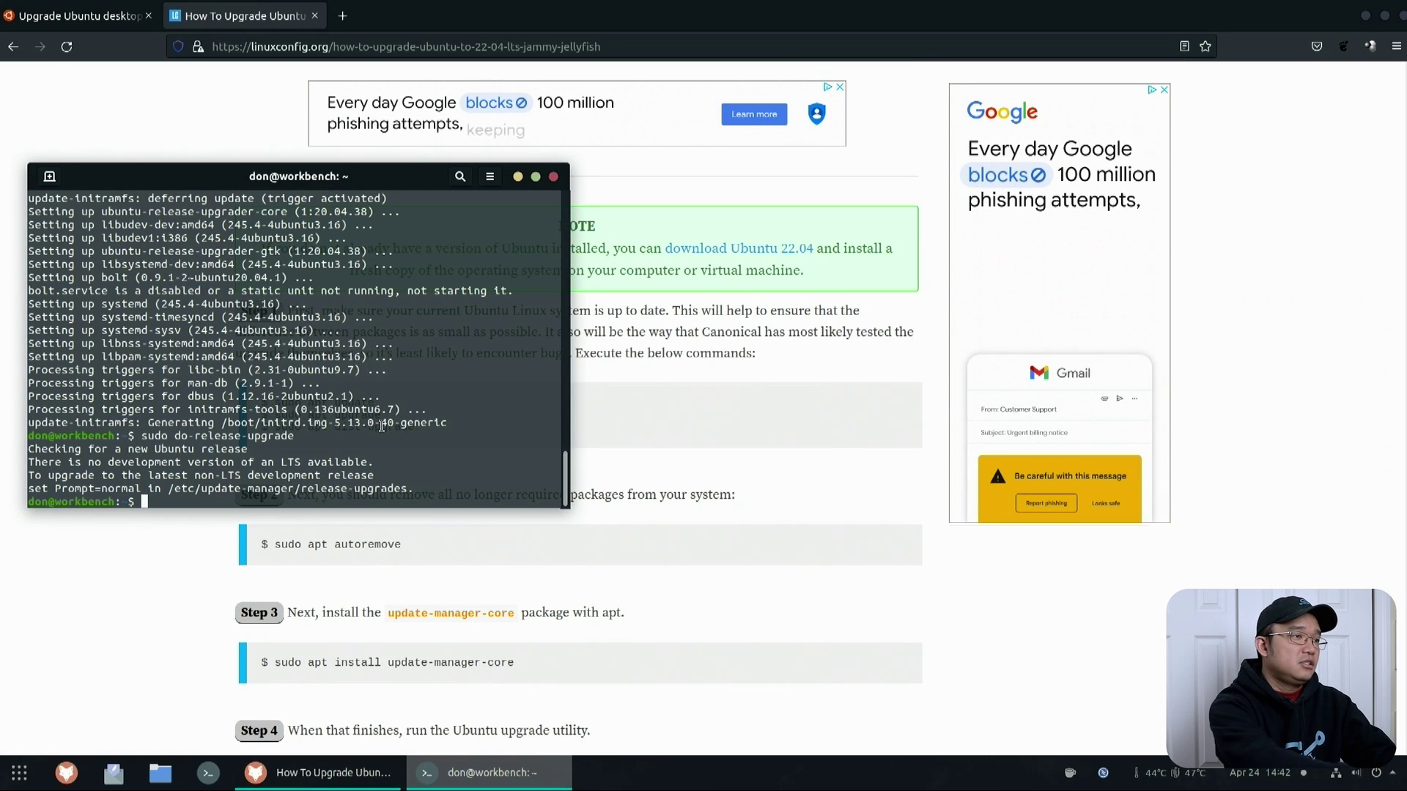
Step: Run sudo apt dist-upgrade, remove unneeded packages with sudo apt autoremove, and rerun dist-upgrade
{"action": "type", "text": "sudo apt di"}
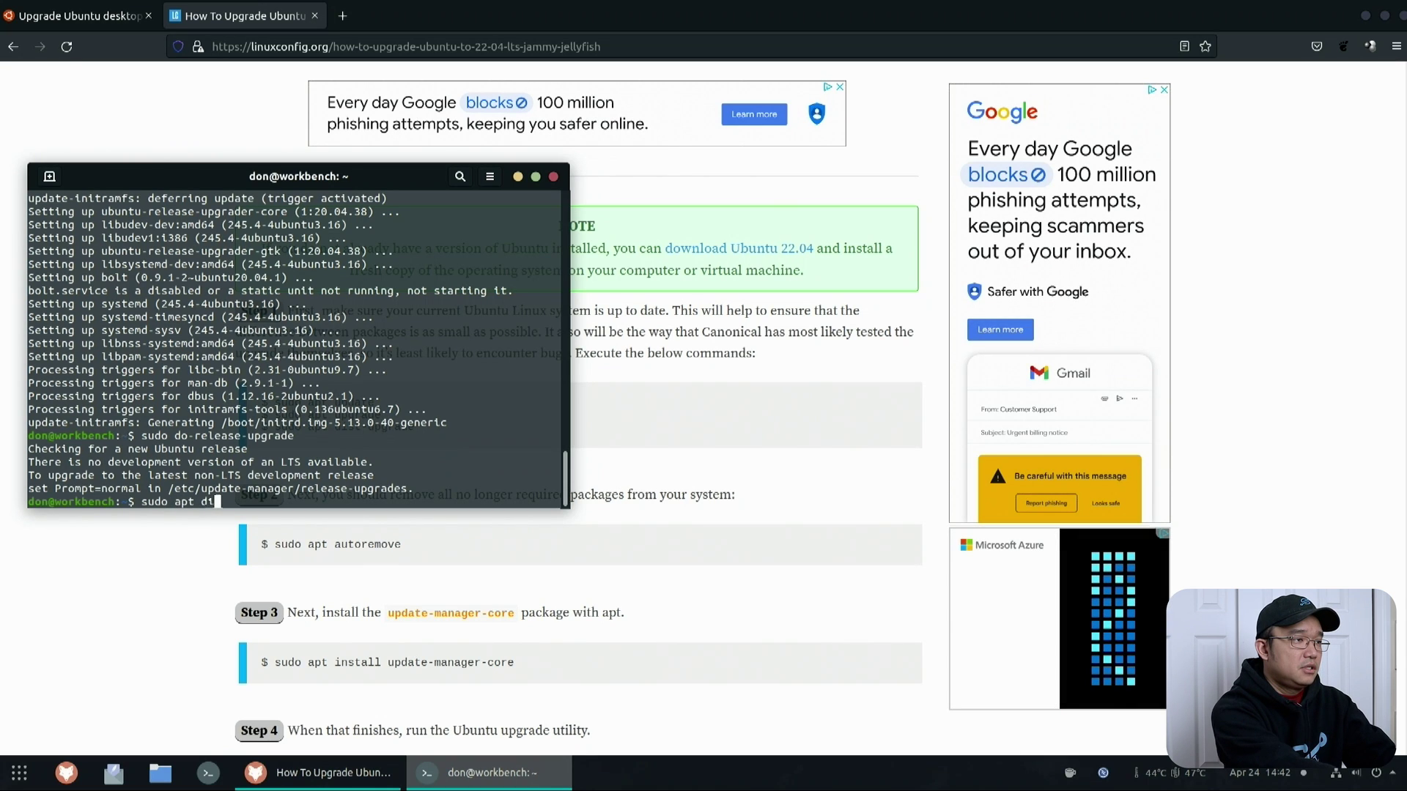
{"action": "type", "text": "s"}
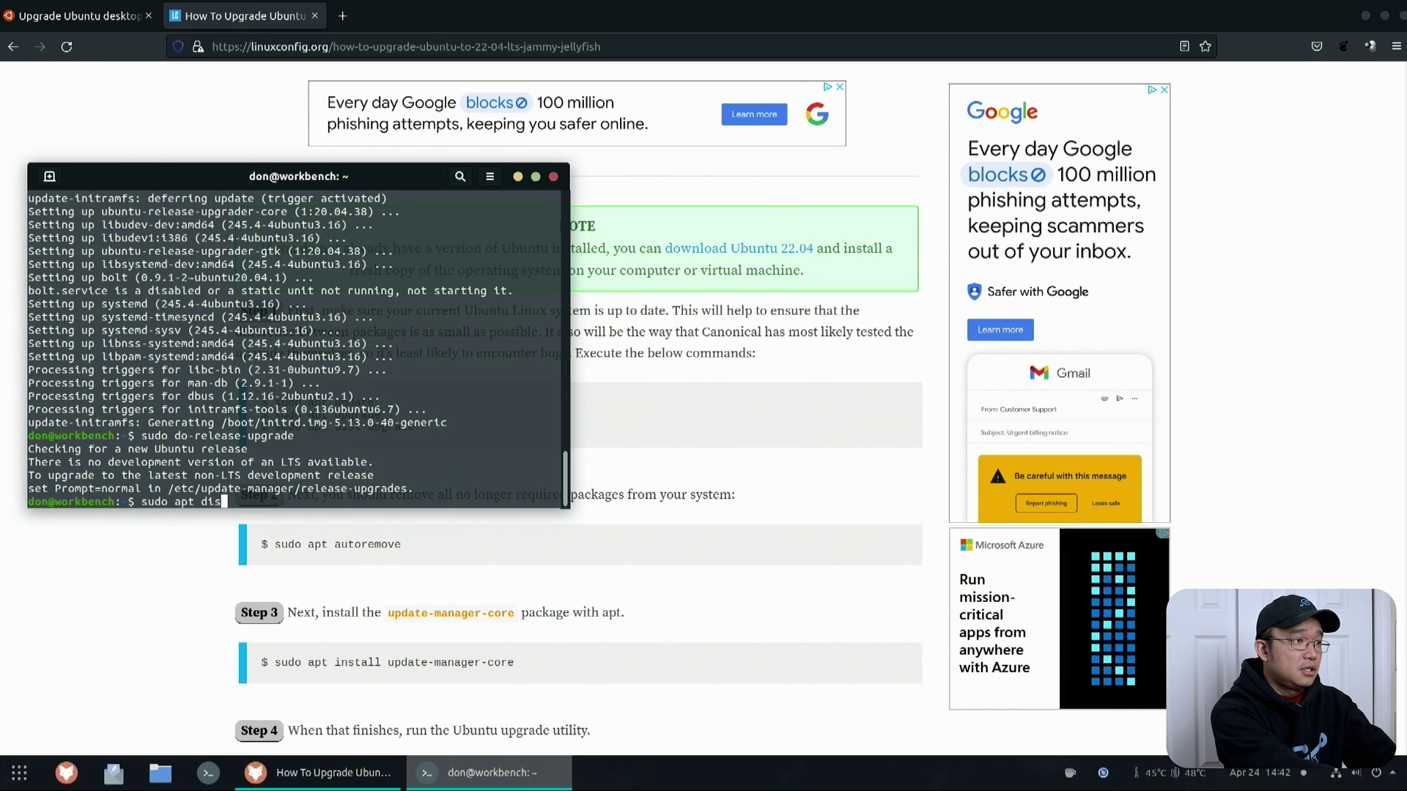
{"action": "type", "text": "t-upgrade"}
{"action": "key", "text": "Return"}
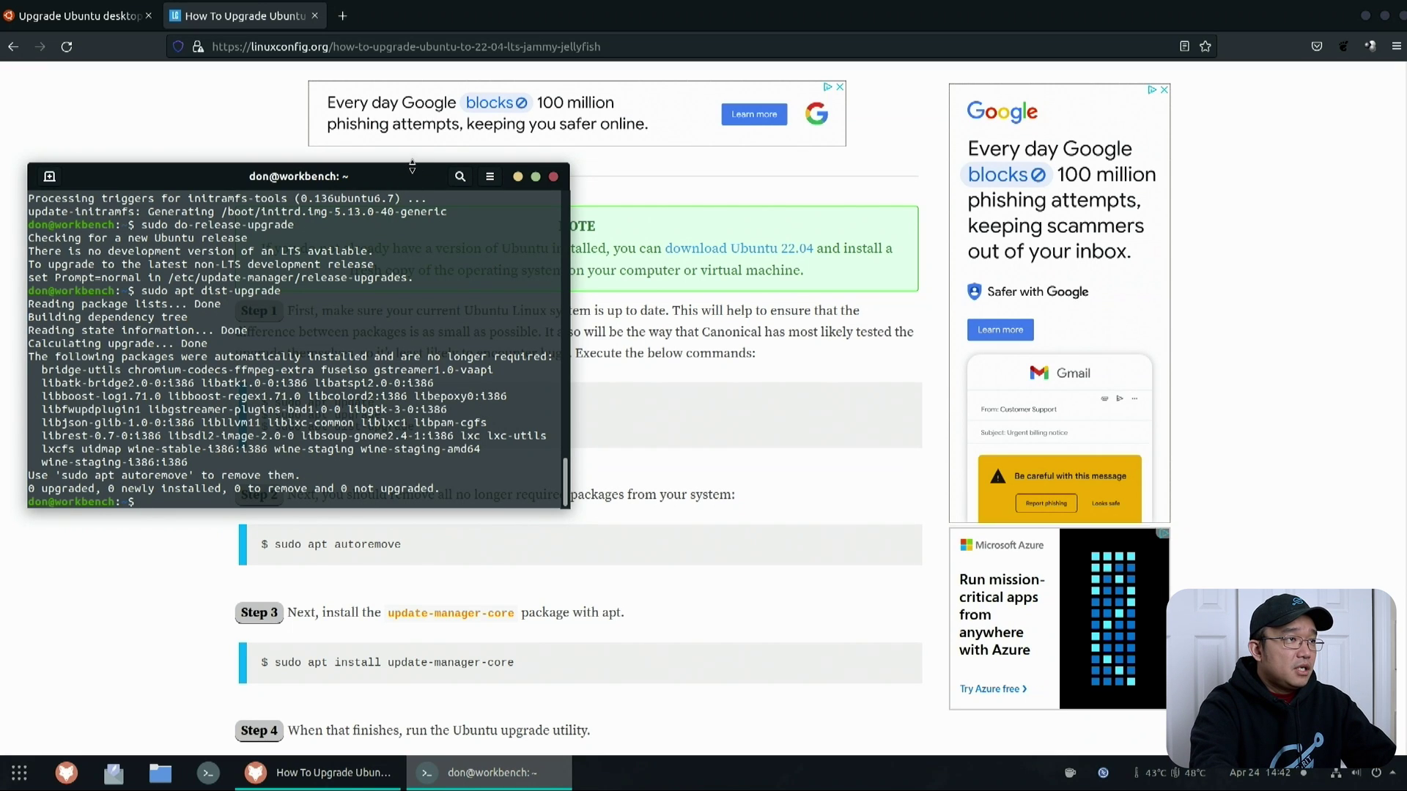
{"action": "left_click_drag", "start_coordinate": [406, 181], "coordinate": [1086, 131]}
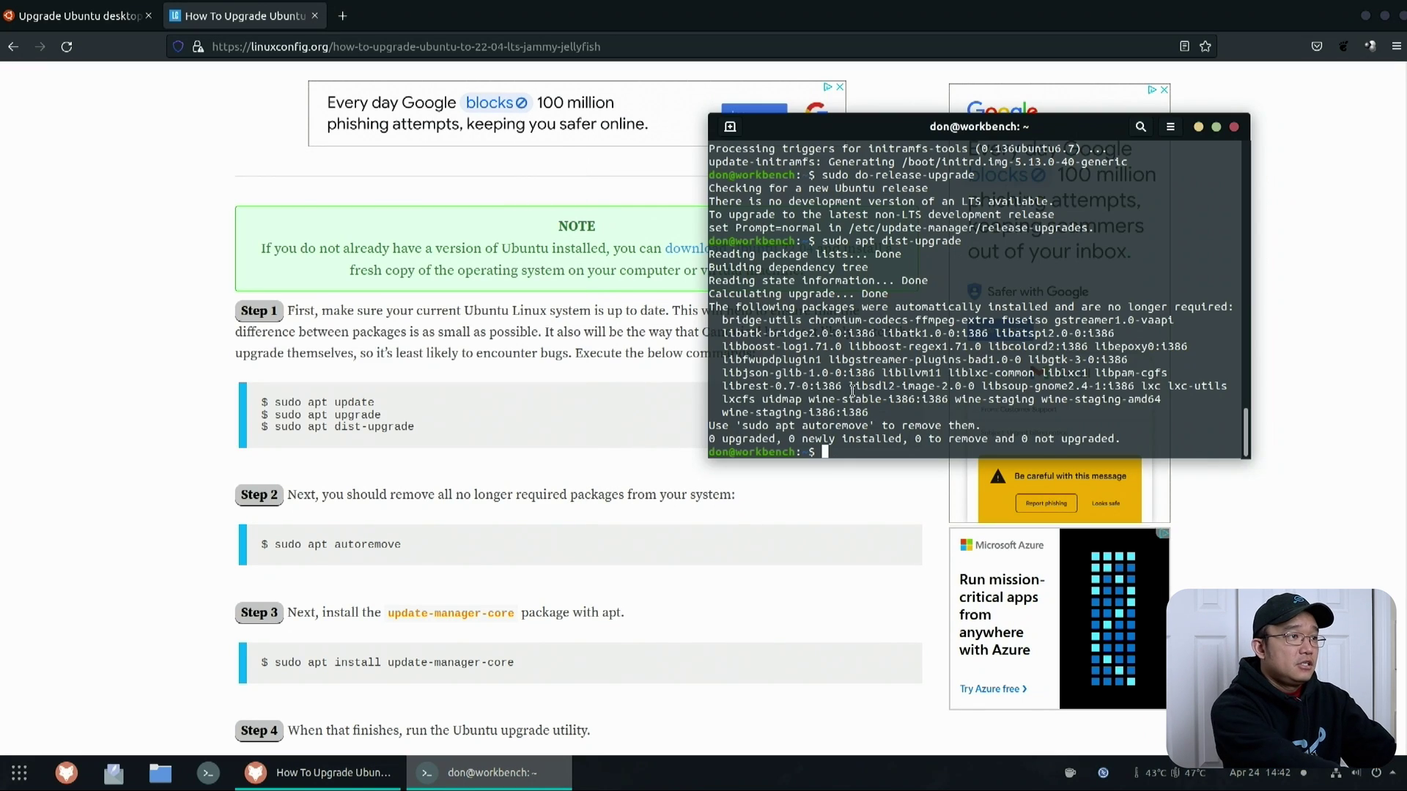
{"action": "type", "text": "sudo apt autoremove"}
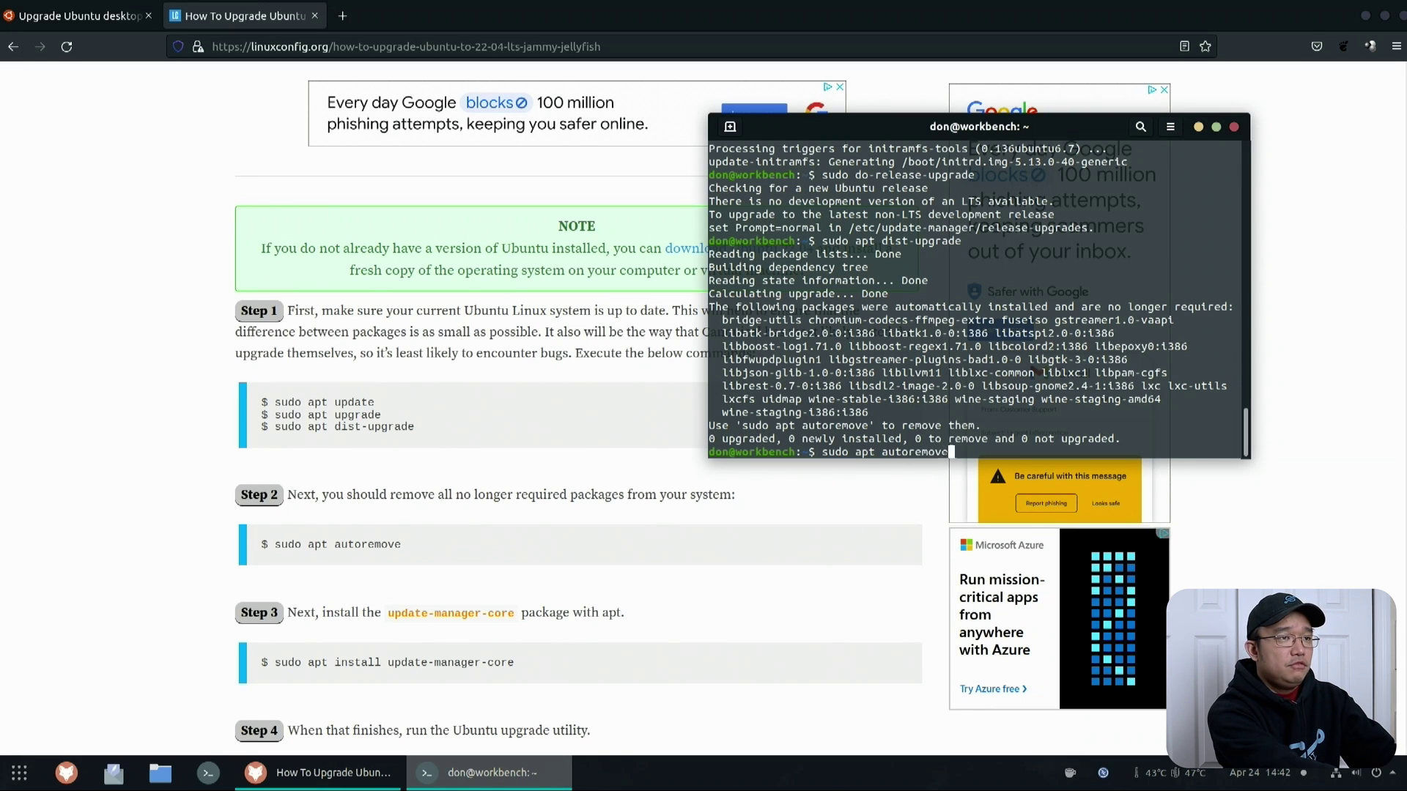
{"action": "key", "text": "Return"}
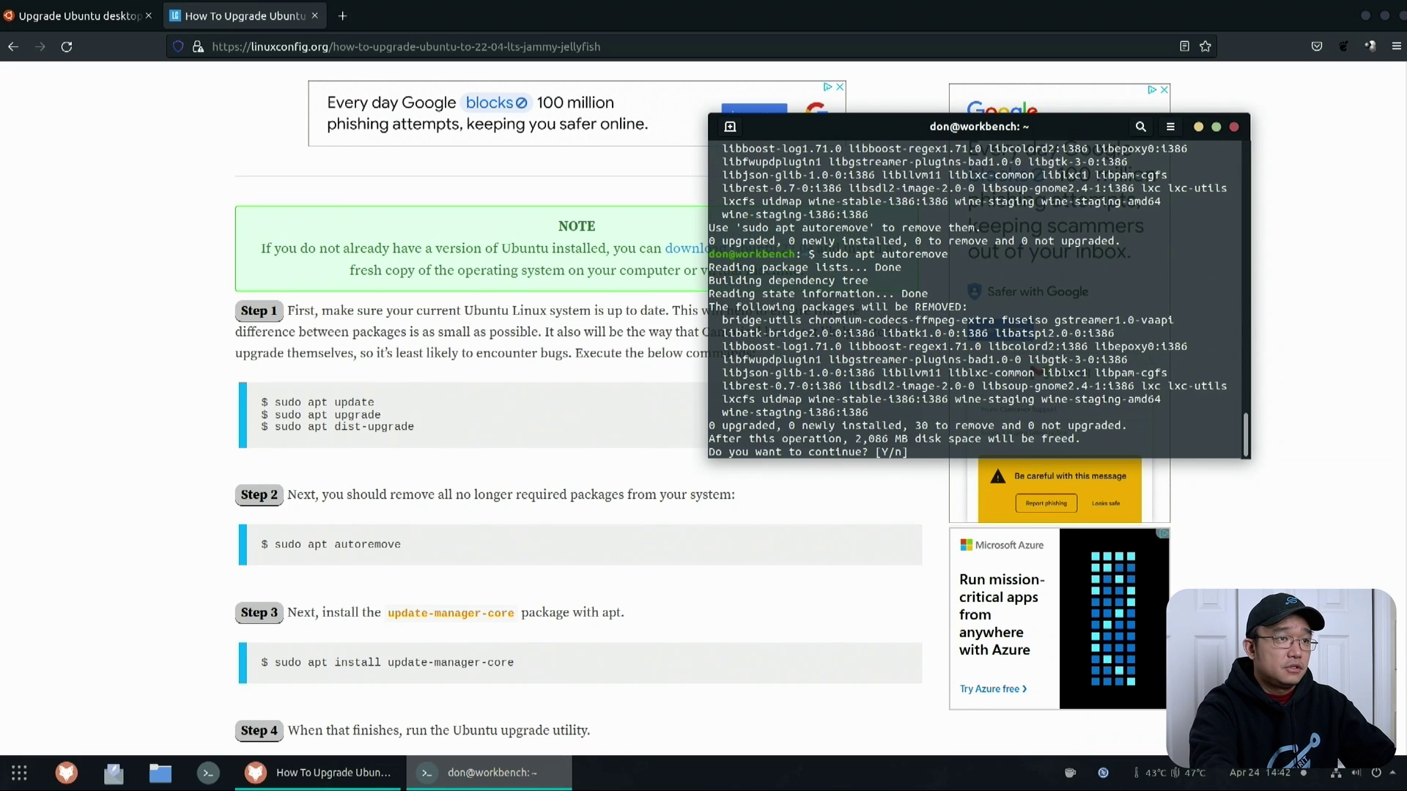
{"action": "type", "text": "y"}
{"action": "key", "text": "Return"}
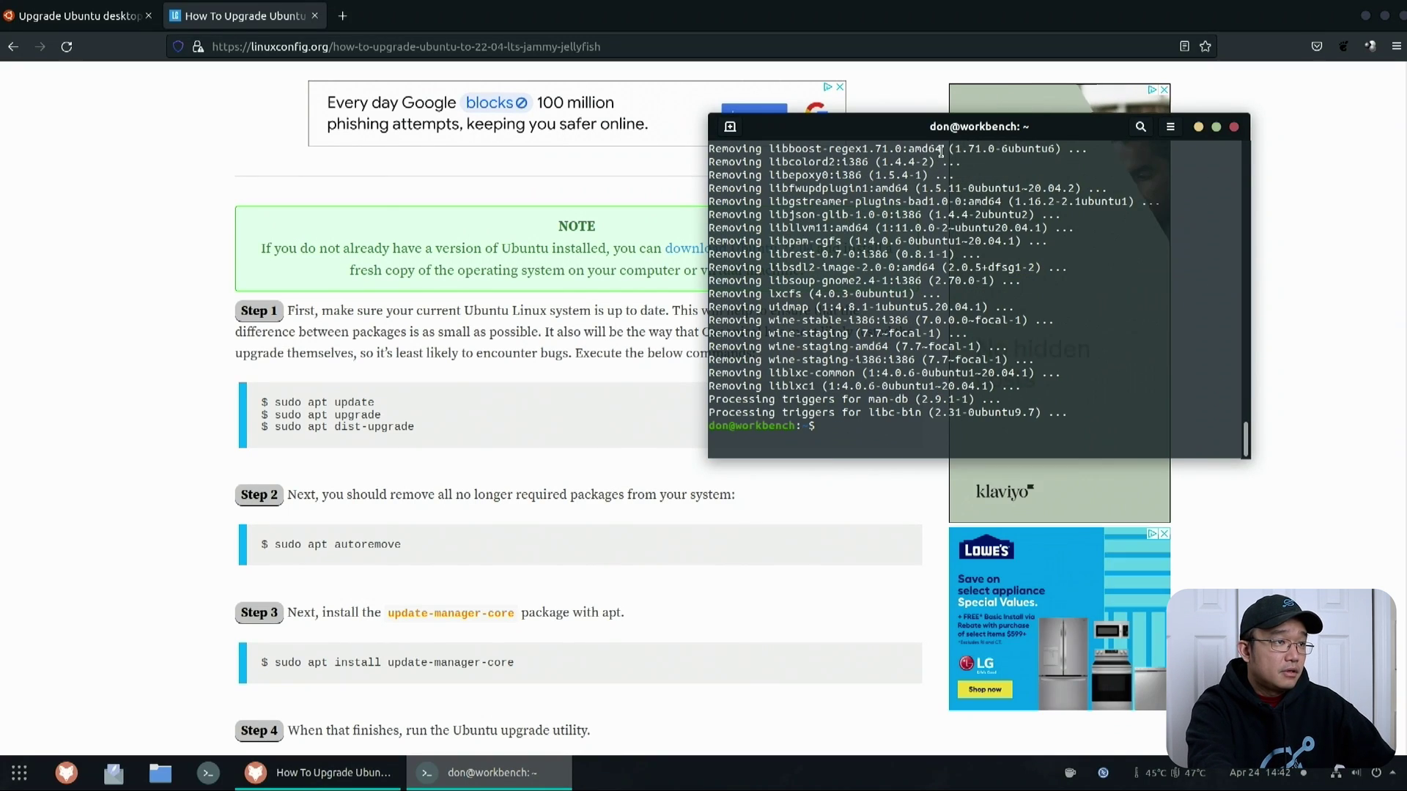
{"action": "key", "text": "Up"}
{"action": "key", "text": "Up"}
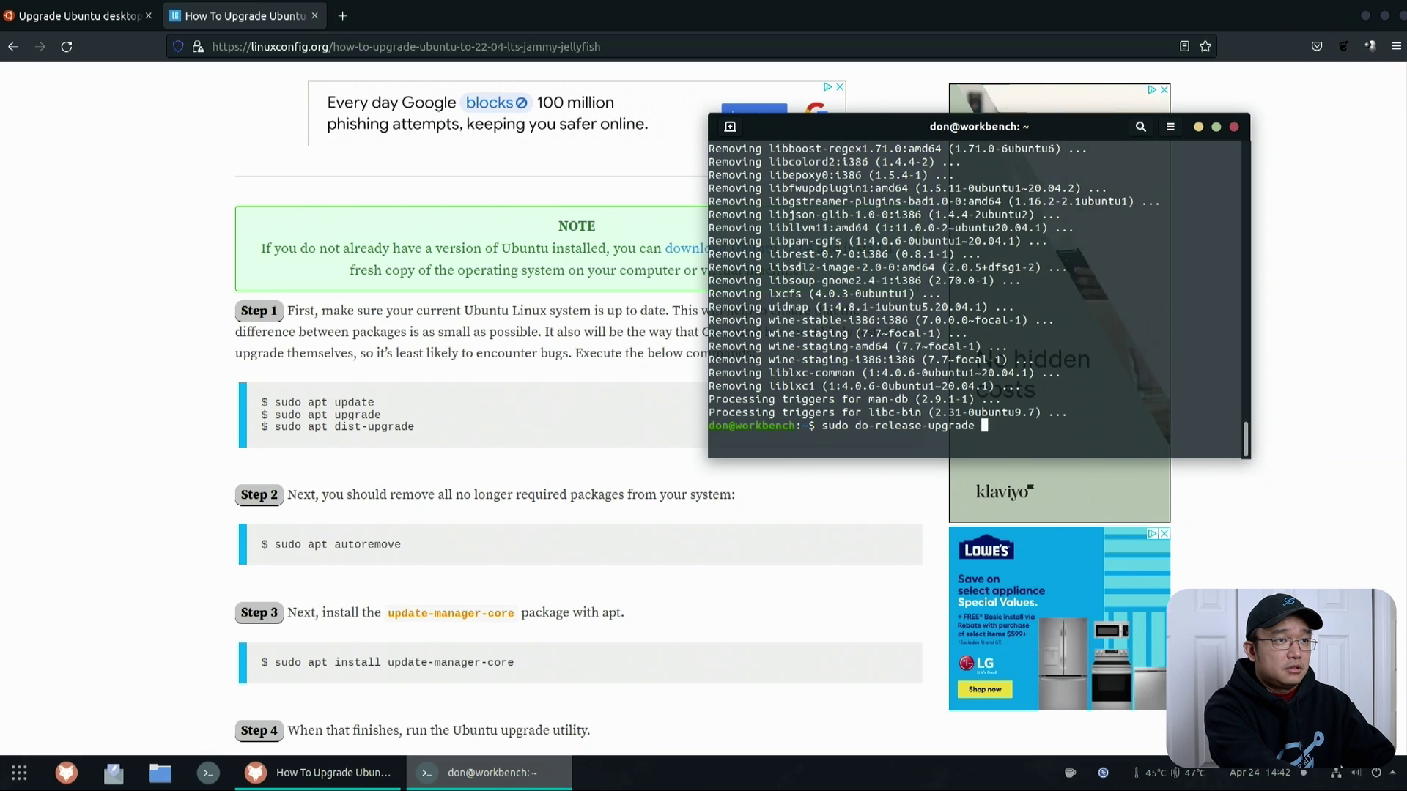
{"action": "key", "text": "Return"}
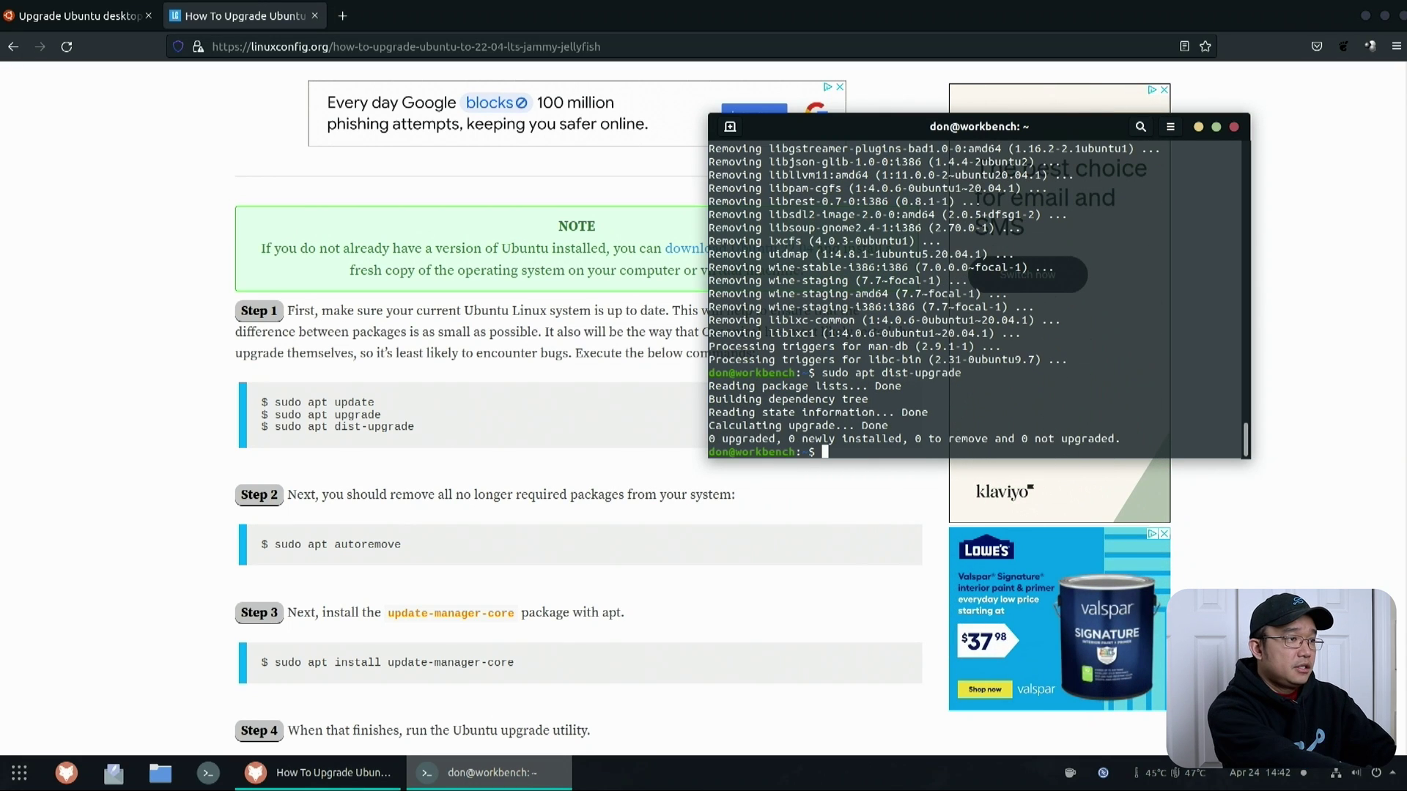
Step: Install update-manager-core with apt, then rerun sudo do-release-upgrade
{"action": "type", "text": "sudo apt install up"}
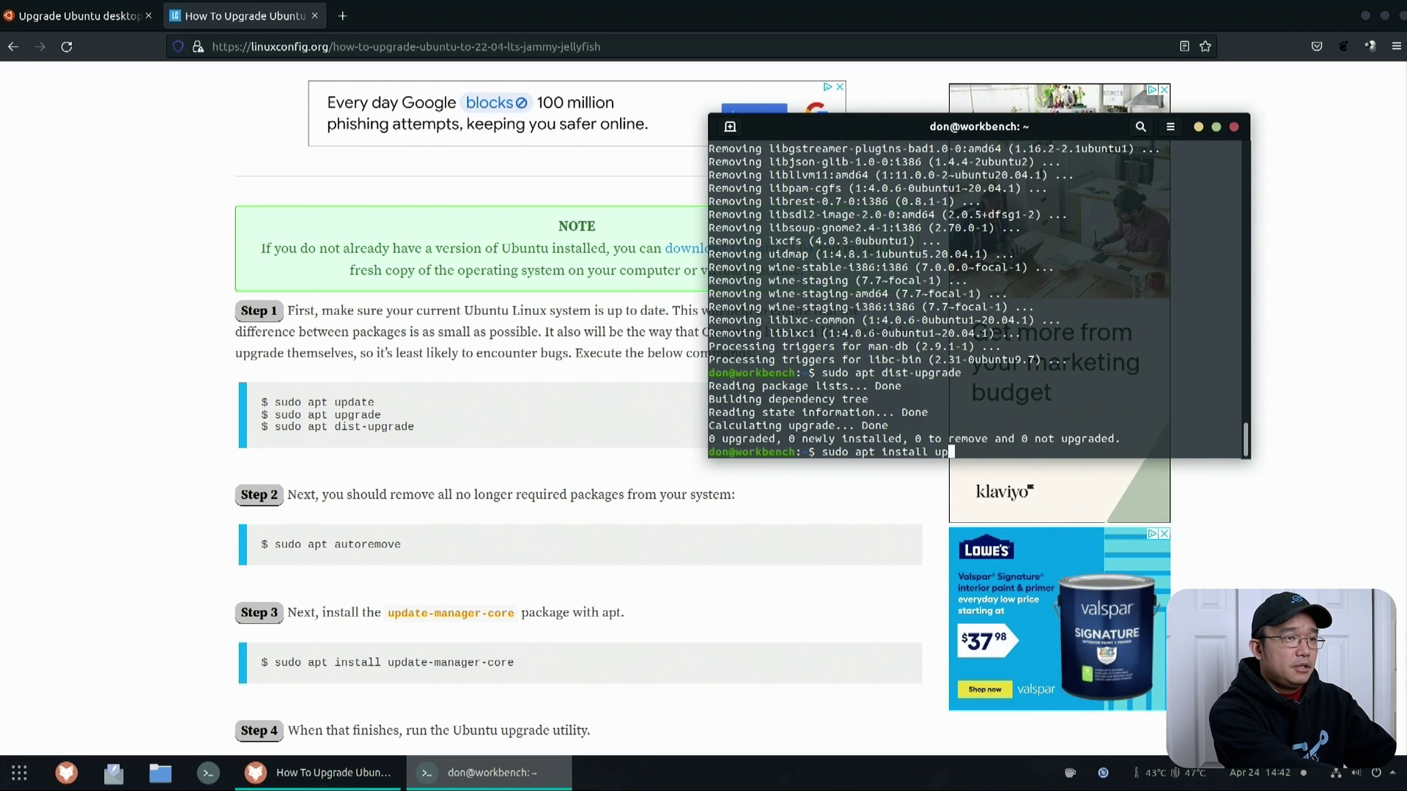
{"action": "type", "text": "date-managerc"}
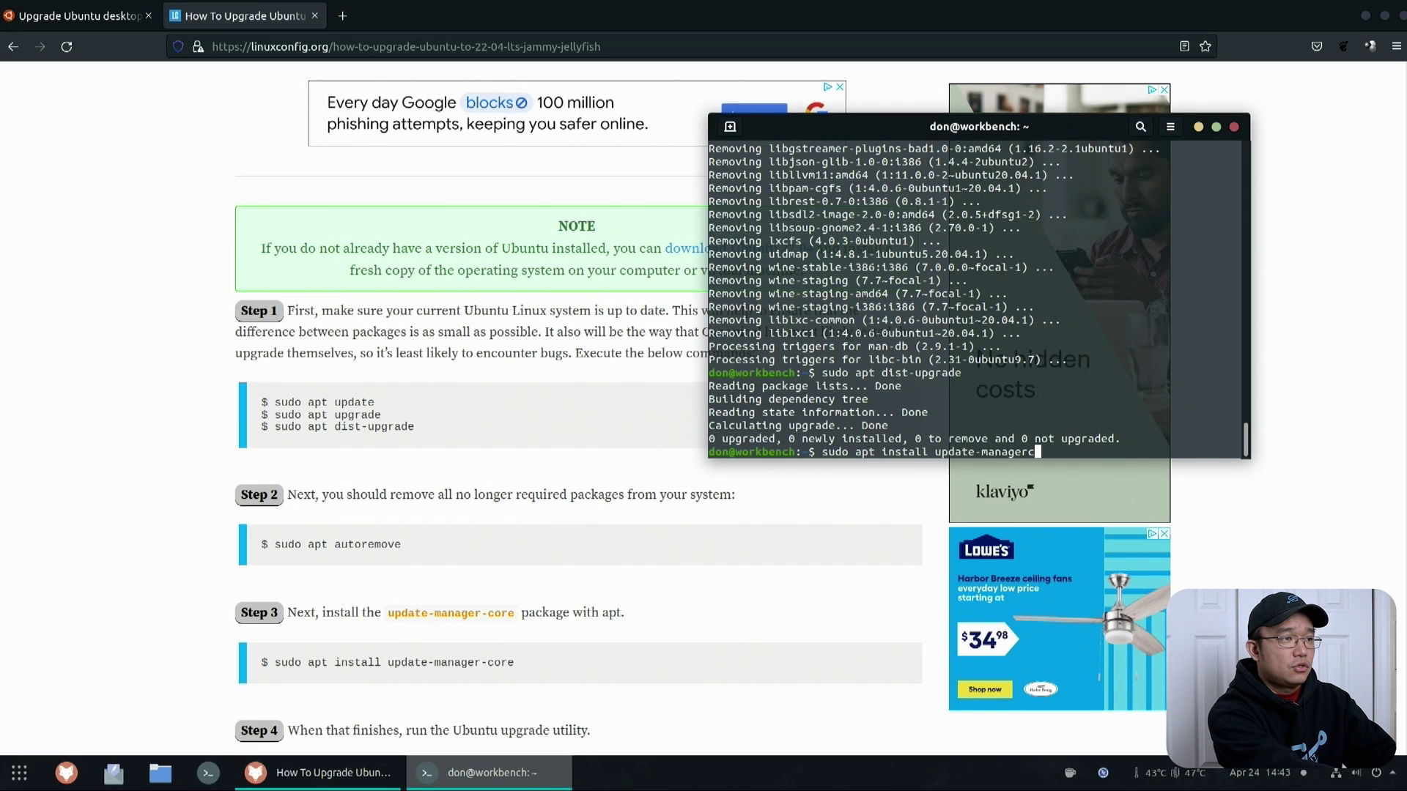
{"action": "key", "text": "BackSpace"}
{"action": "type", "text": "-core"}
{"action": "key", "text": "Return"}
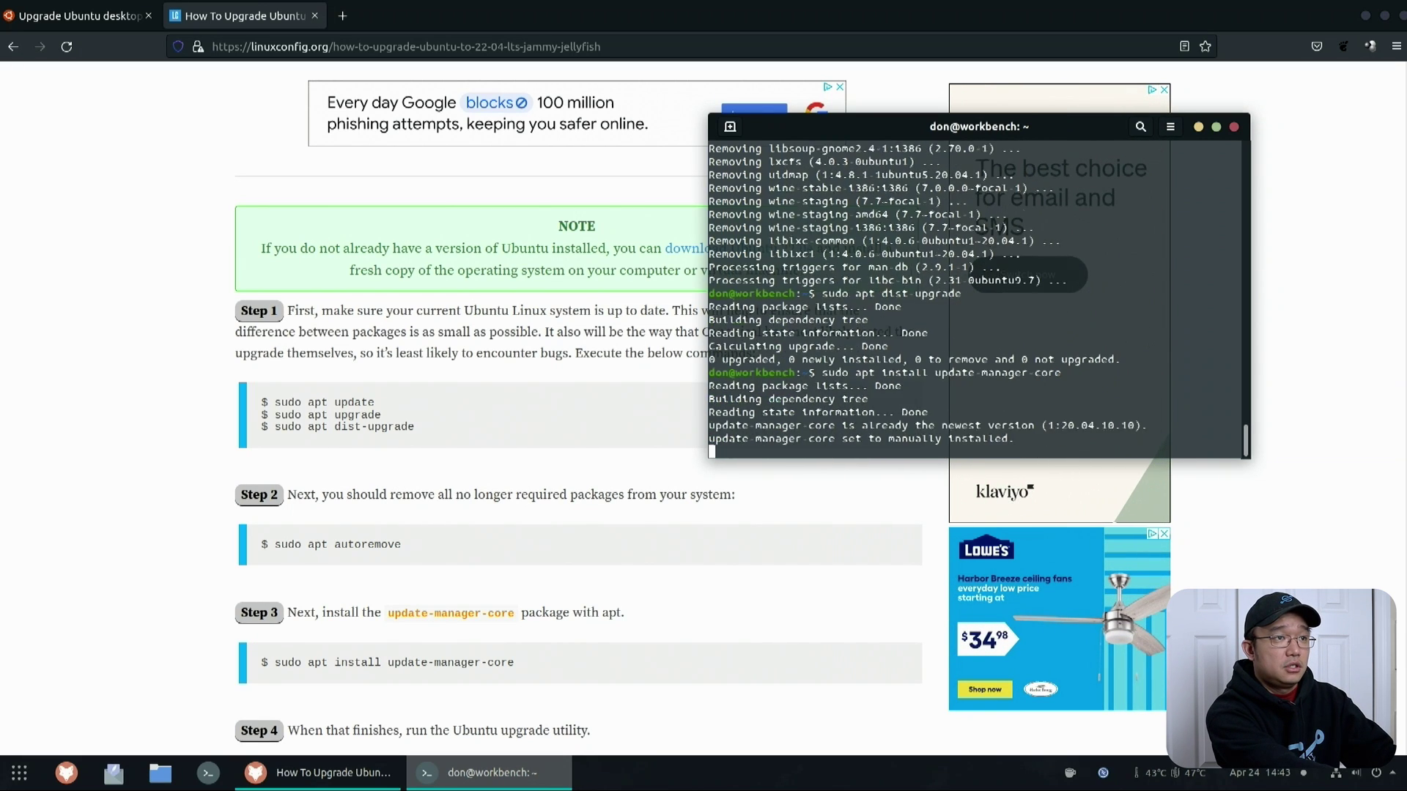
{"action": "scroll", "coordinate": [568, 427], "scroll_direction": "down", "scroll_amount": 4}
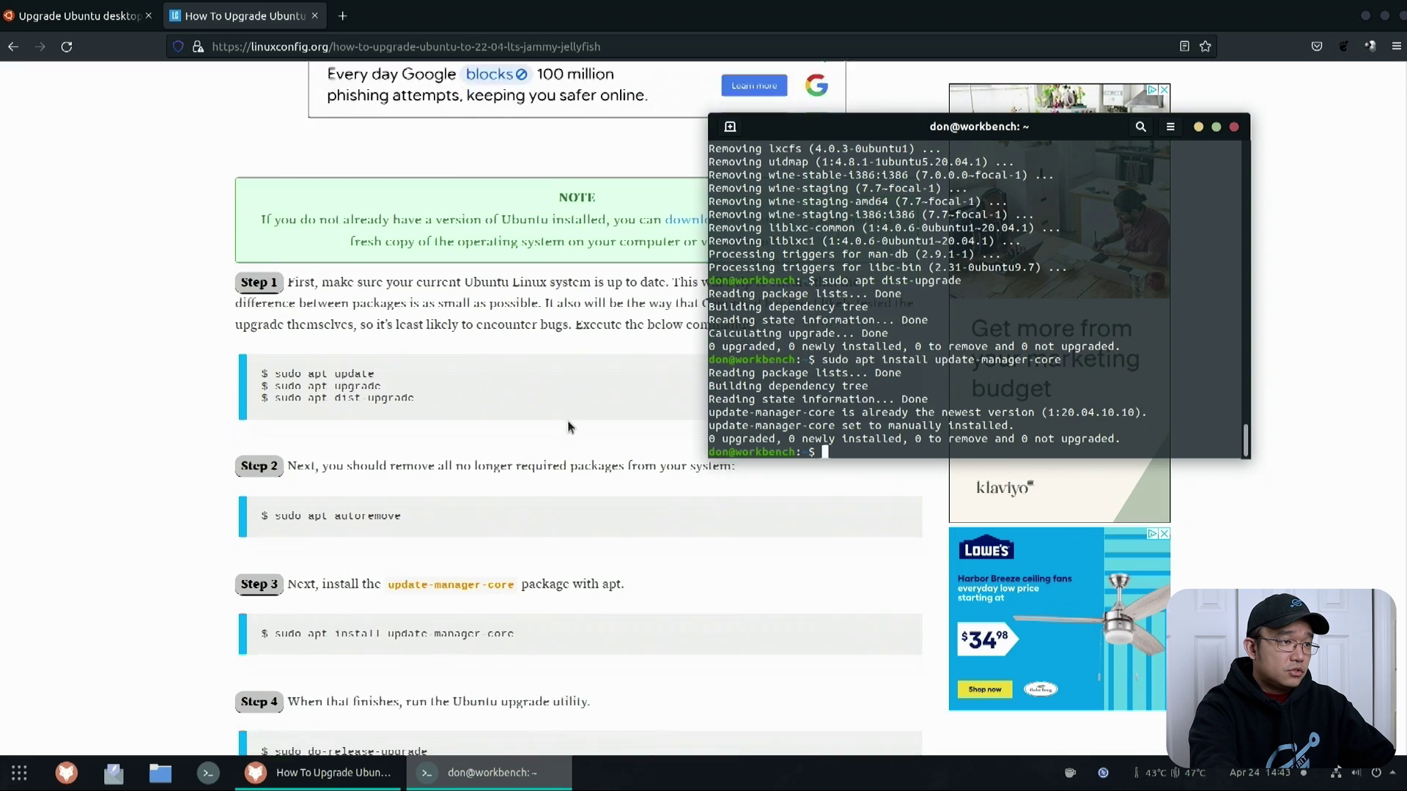
{"action": "scroll", "coordinate": [568, 427], "scroll_direction": "up", "scroll_amount": 1}
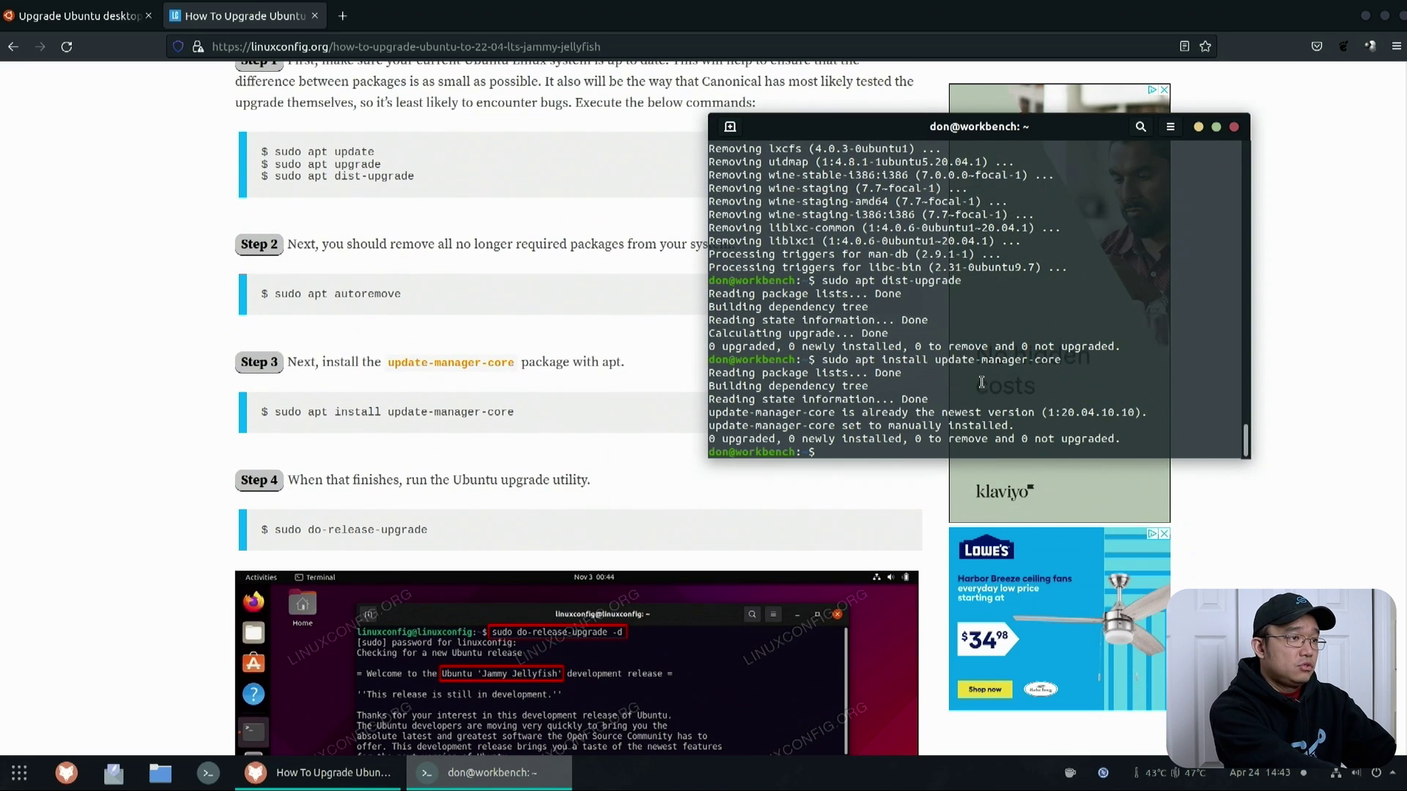
{"action": "type", "text": "sudo do=re"}
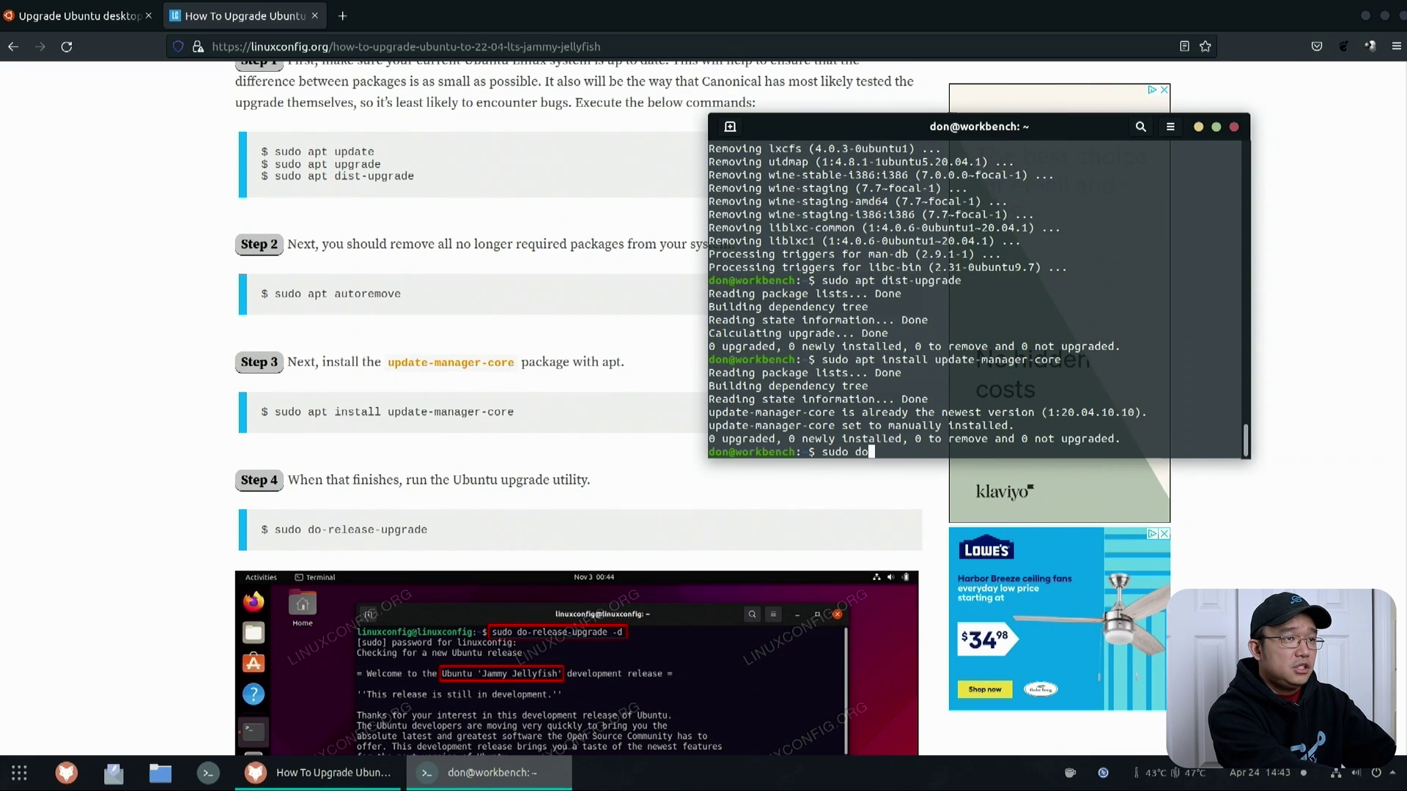
{"action": "key", "text": "BackSpace"}
{"action": "key", "text": "BackSpace"}
{"action": "key", "text": "BackSpace"}
{"action": "type", "text": "-release-upgrade"}
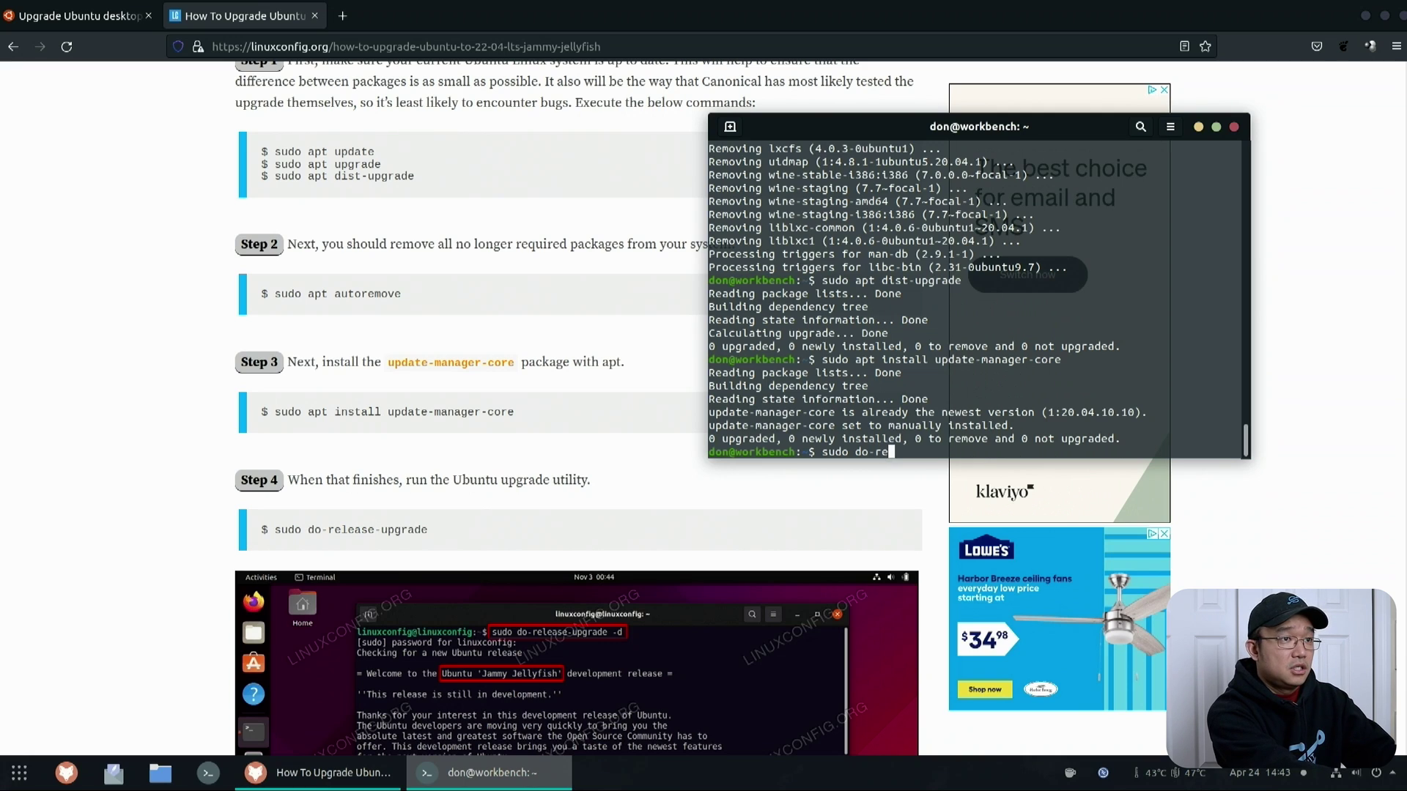
{"action": "key", "text": "Return"}
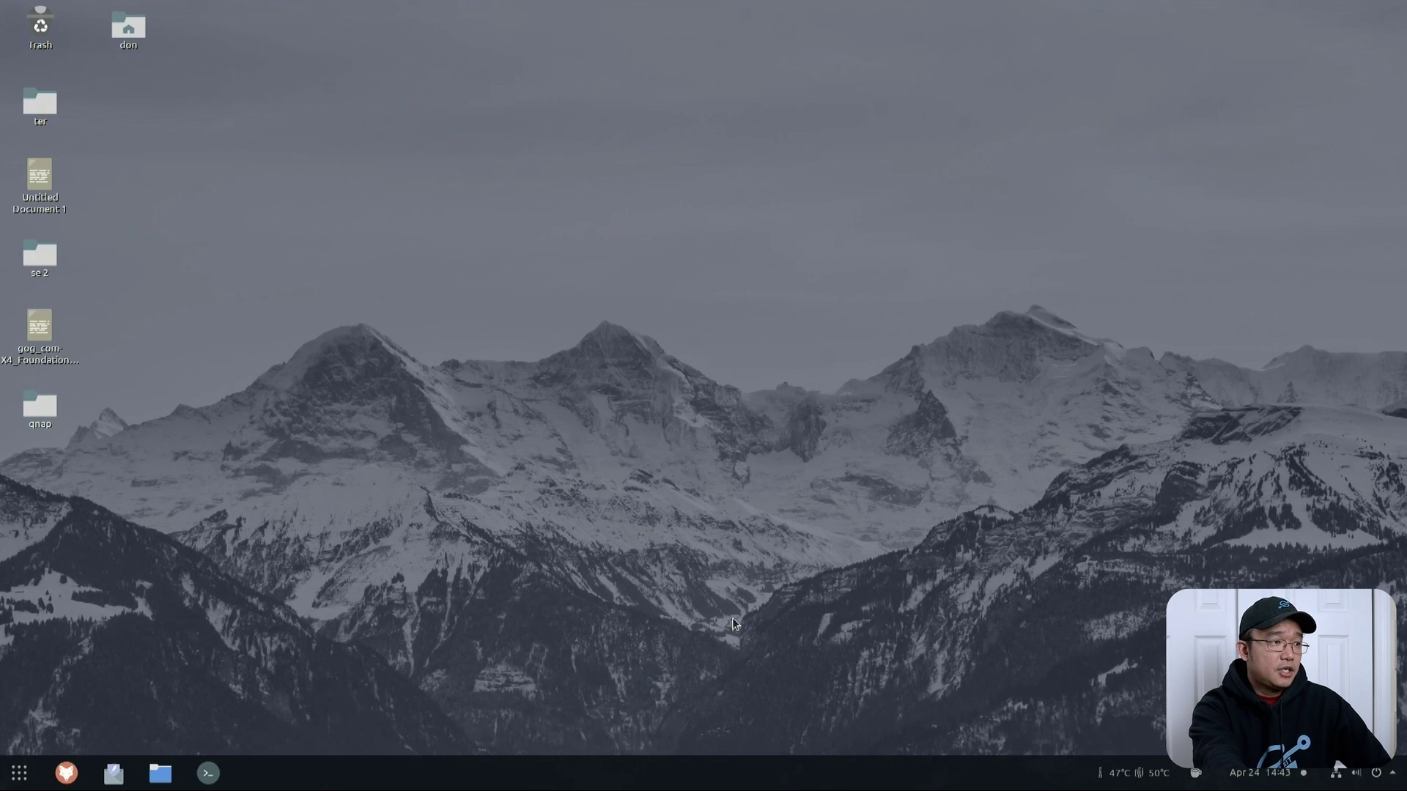
Step: Open a new terminal, launch Software Updater, and dismiss its up-to-date notice
{"action": "left_click", "coordinate": [208, 773]}
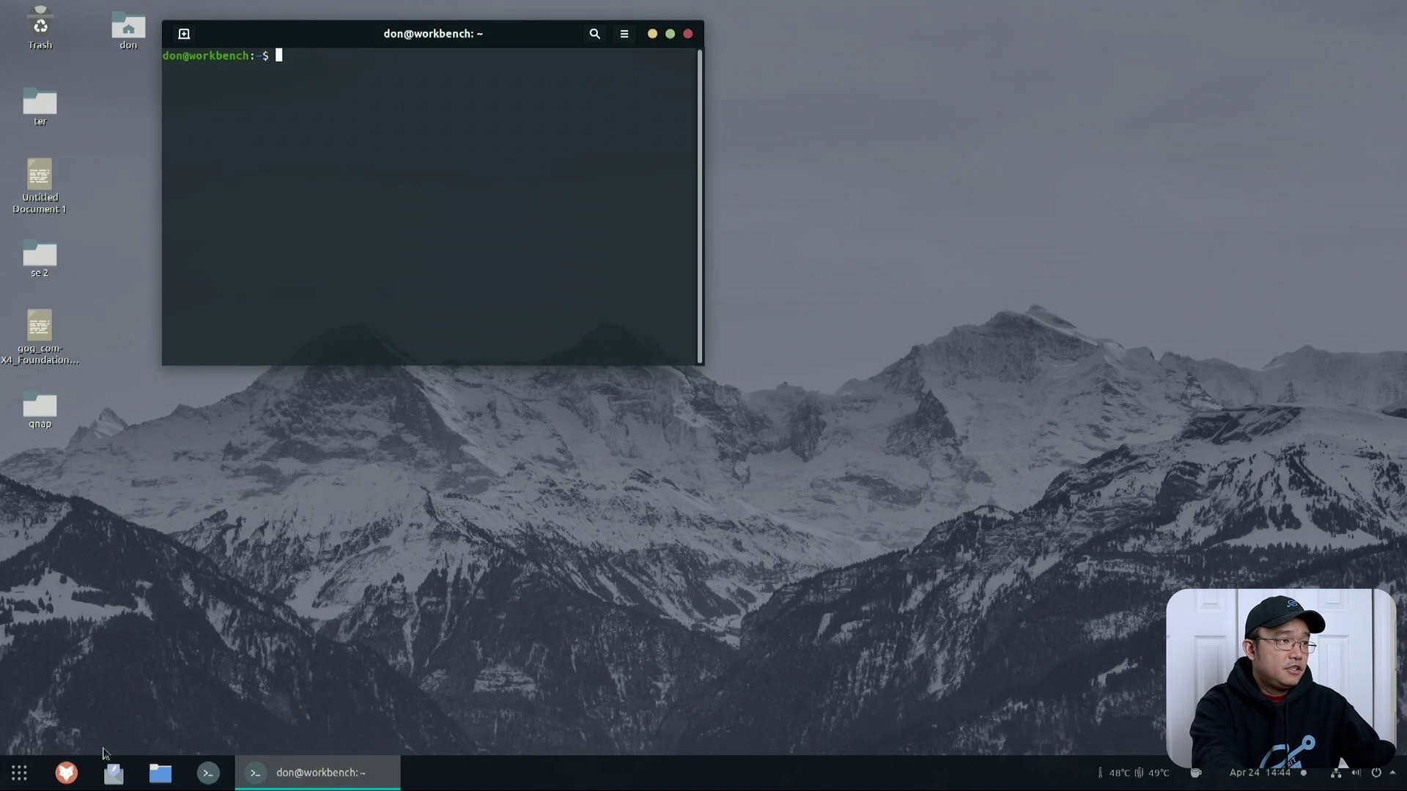
{"action": "left_click", "coordinate": [32, 776]}
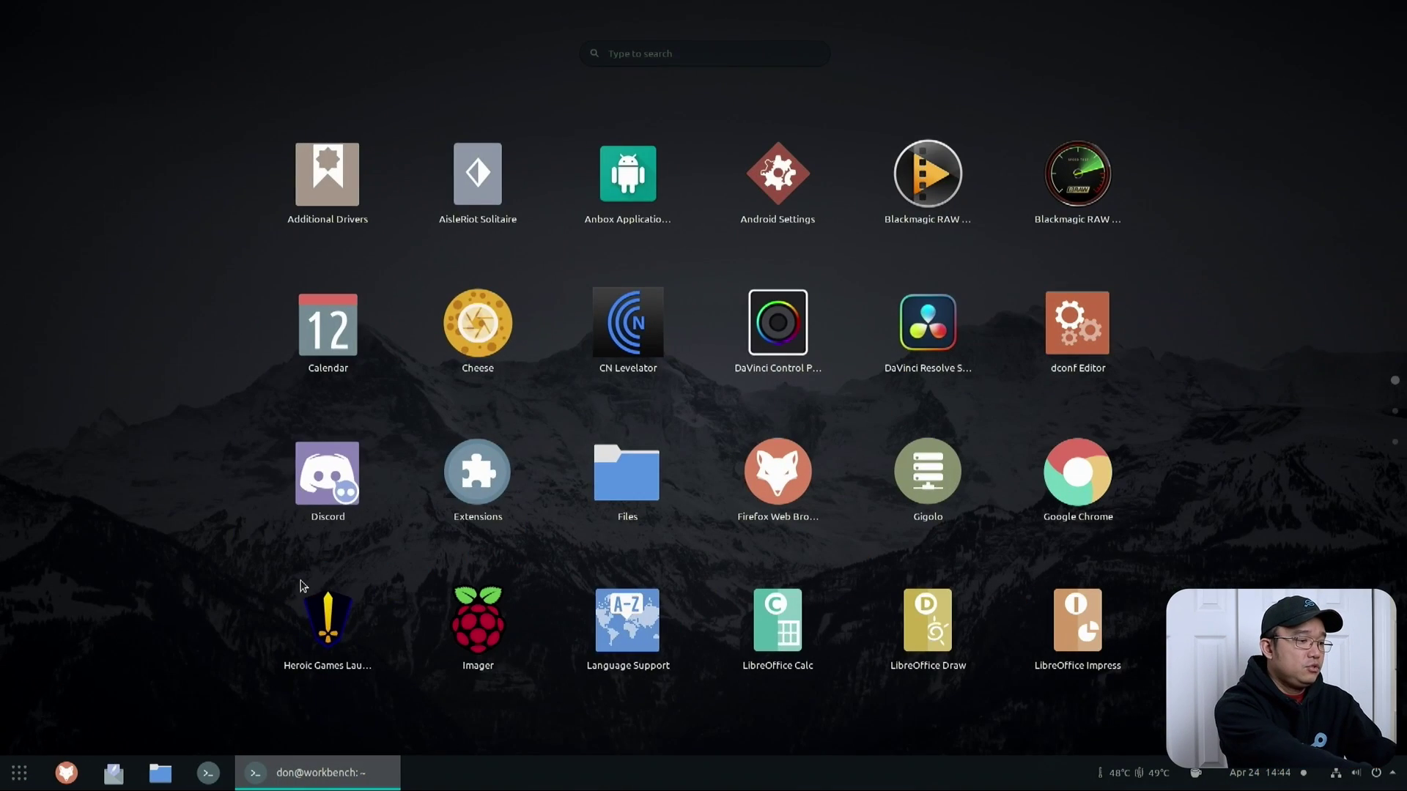
{"action": "type", "text": "doft"}
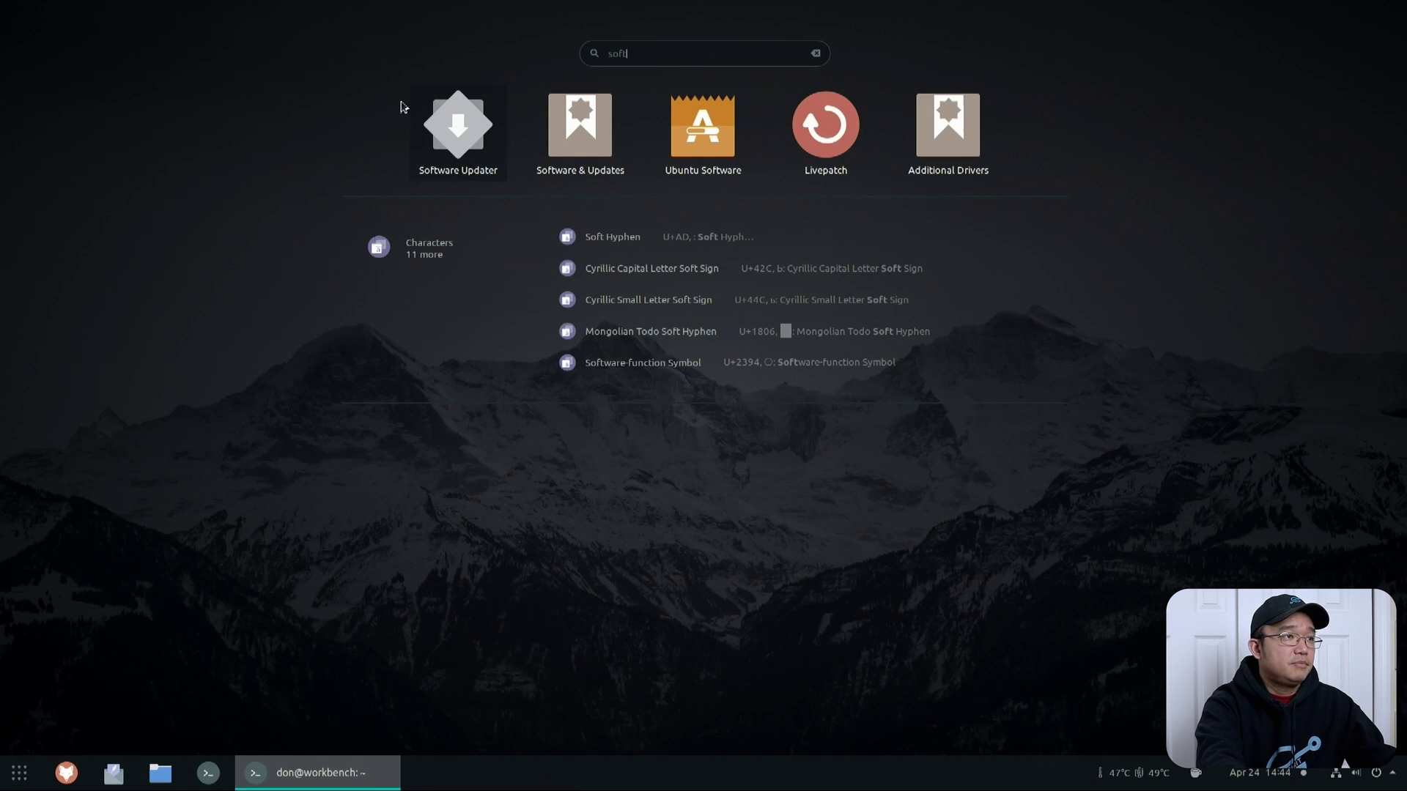
{"action": "left_click", "coordinate": [429, 117]}
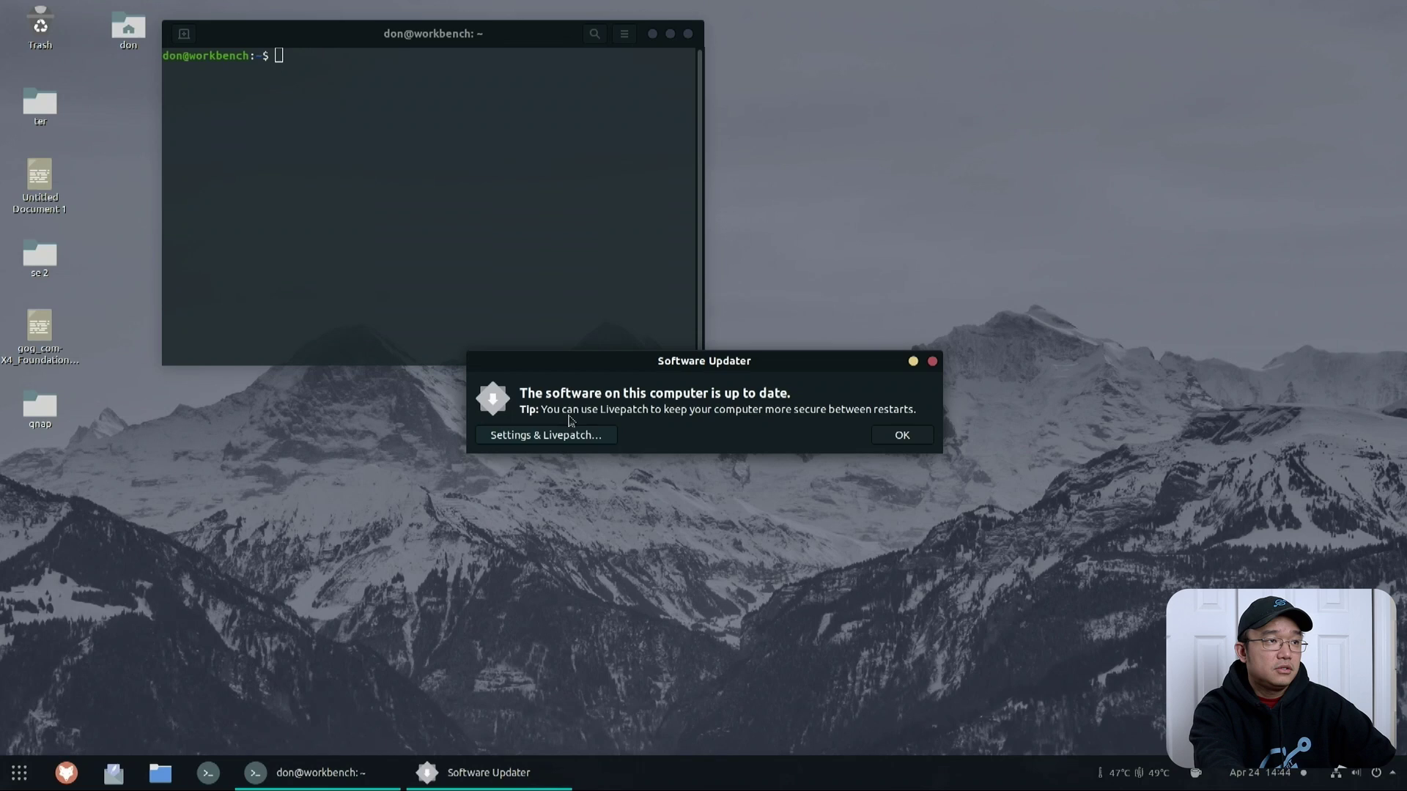
{"action": "left_click", "coordinate": [890, 436]}
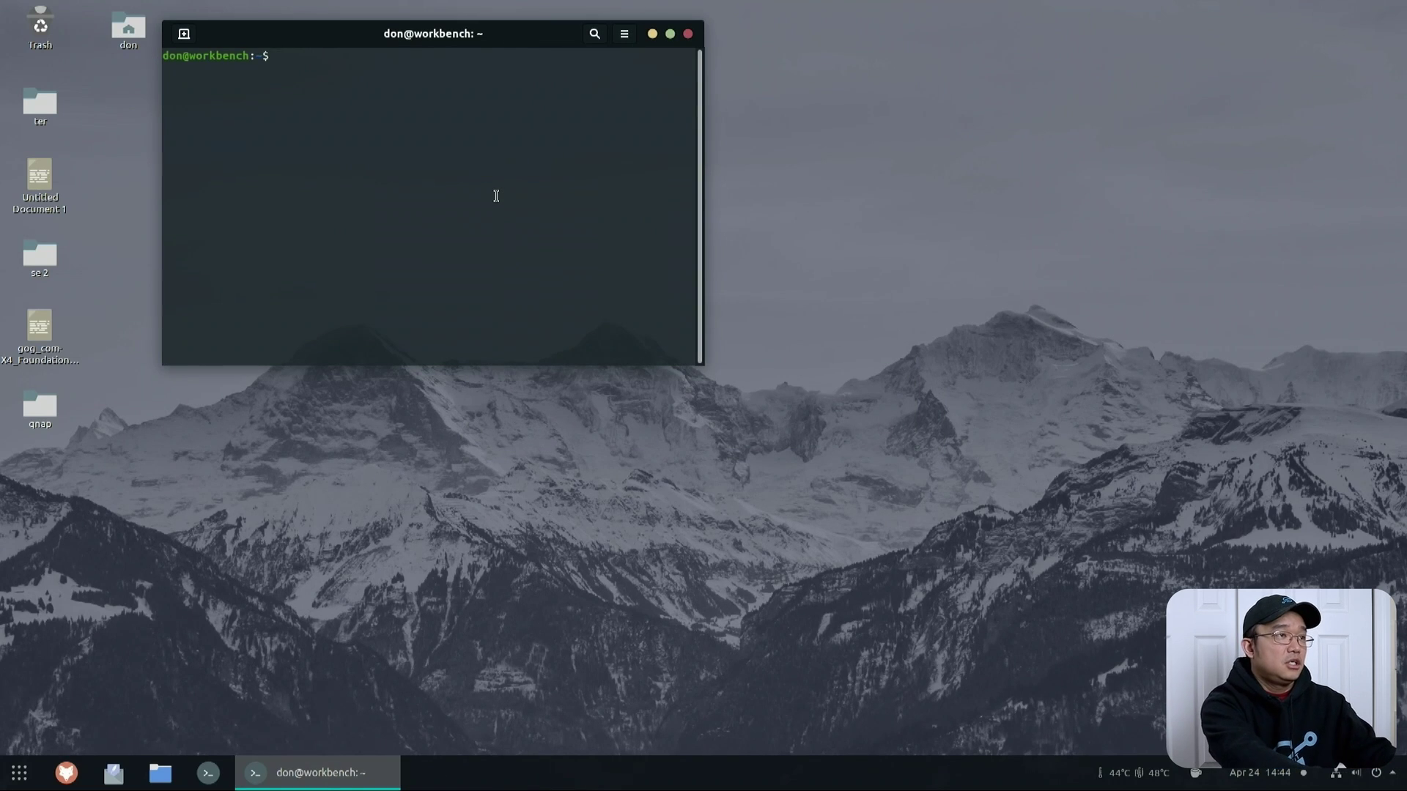
Step: Rerun sudo do-release-upgrade from history with the password, then launch Firefox
{"action": "key", "text": "Up"}
{"action": "key", "text": "Up"}
{"action": "key", "text": "Return"}
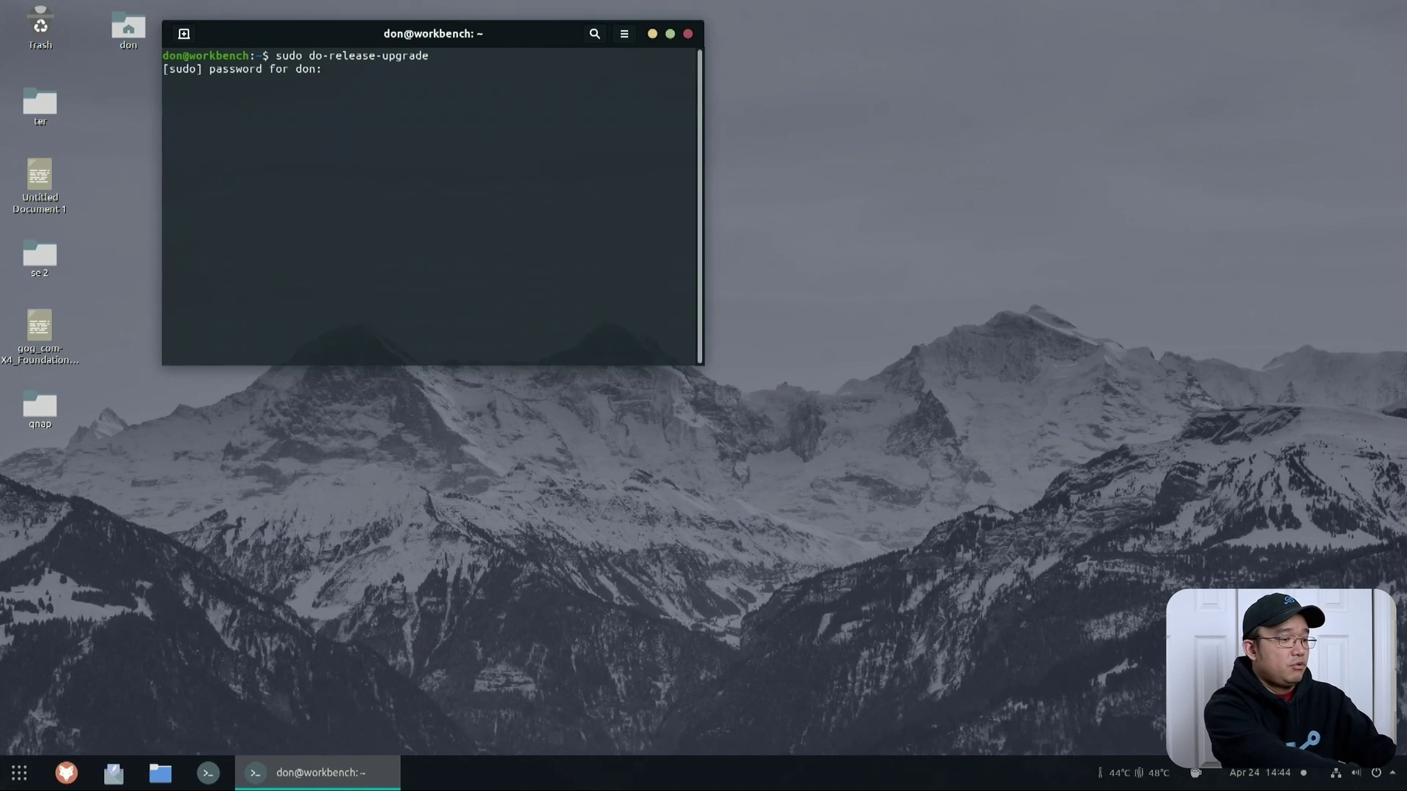
{"action": "key", "text": "Return"}
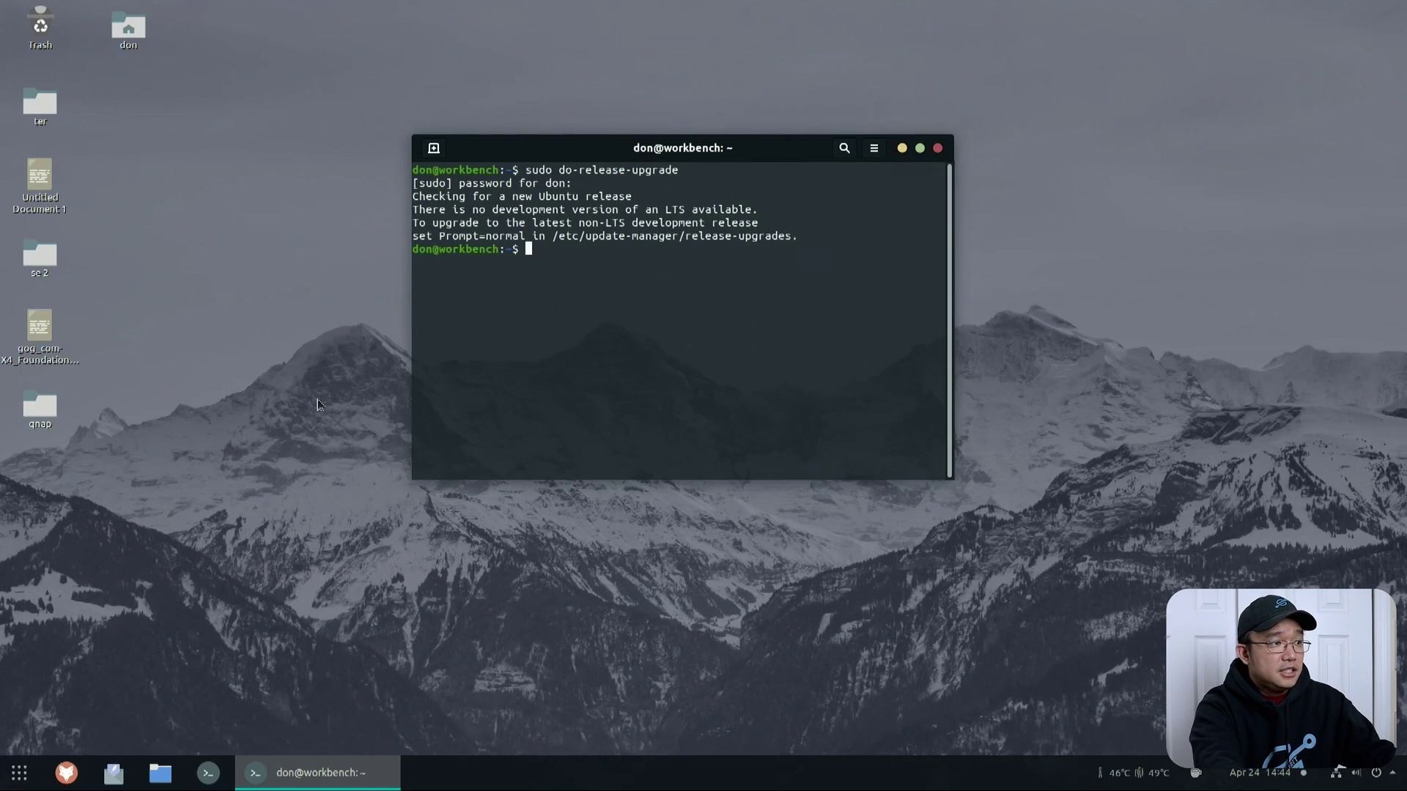
{"action": "left_click", "coordinate": [7, 780]}
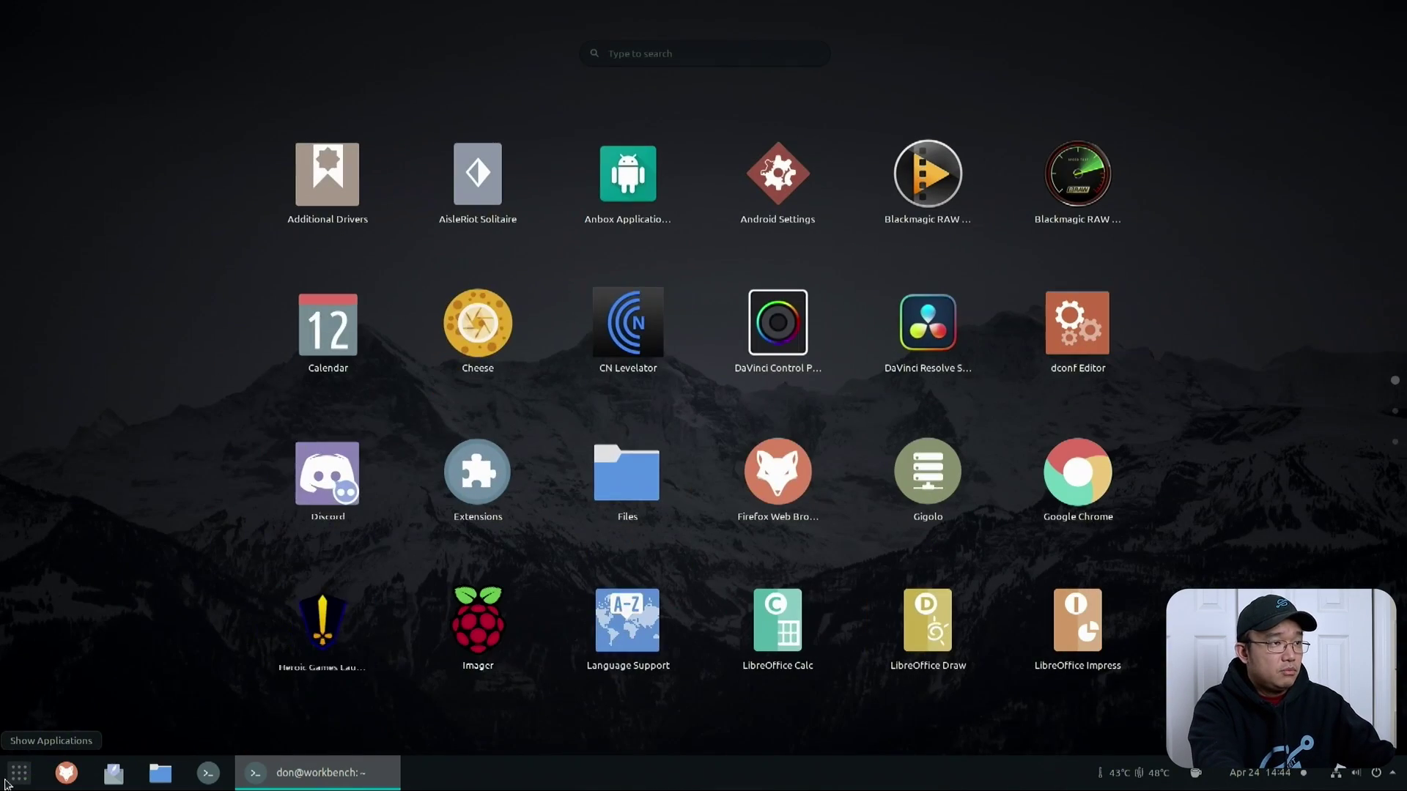
{"action": "left_click", "coordinate": [515, 424]}
{"action": "left_click", "coordinate": [76, 772]}
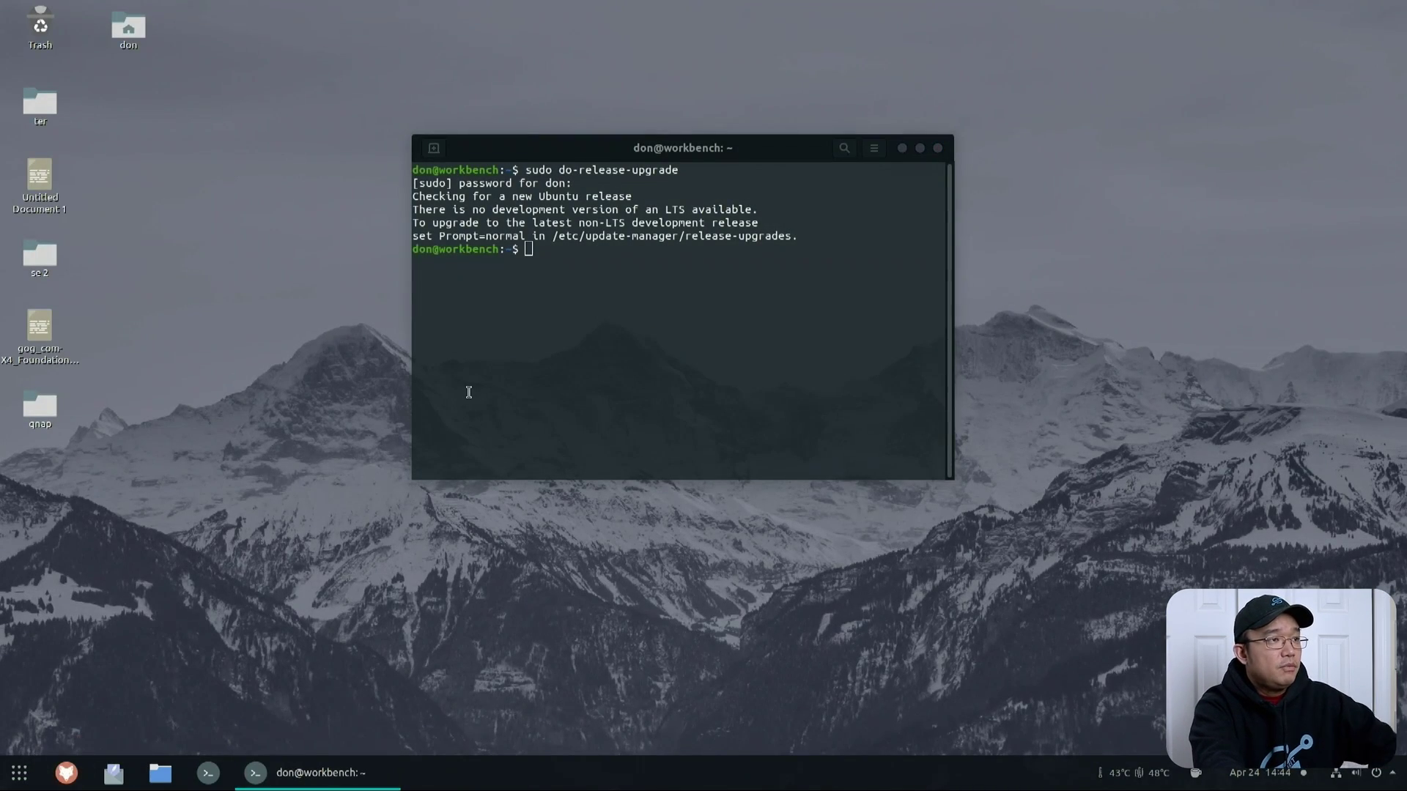
Step: Copy the DistUpgradeViewGtk3 upgrader command from the guide and run it in the terminal
{"action": "scroll", "coordinate": [543, 339], "scroll_direction": "down", "scroll_amount": 20}
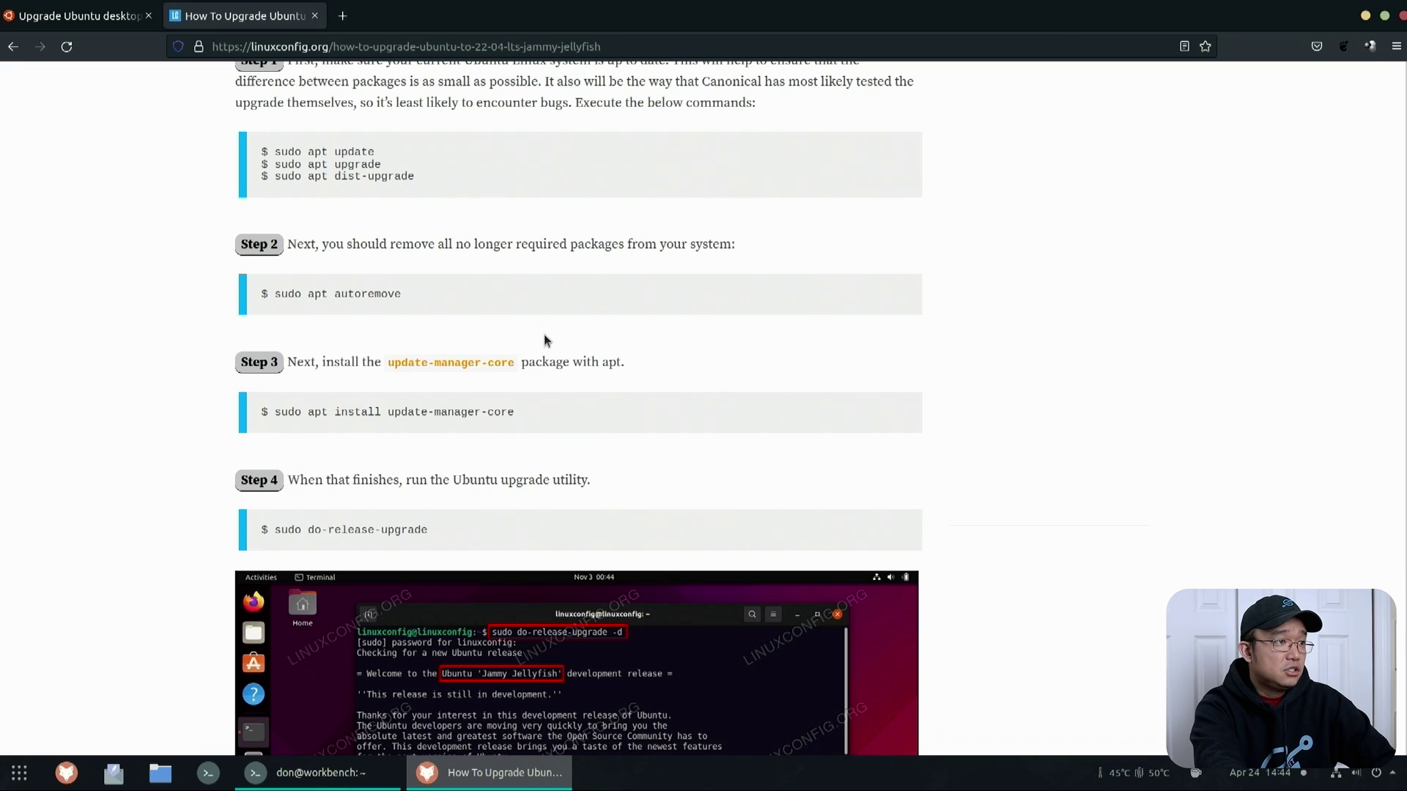
{"action": "left_click_drag", "start_coordinate": [581, 388], "coordinate": [277, 395]}
{"action": "right_click", "coordinate": [277, 394]}
{"action": "left_click", "coordinate": [296, 403]}
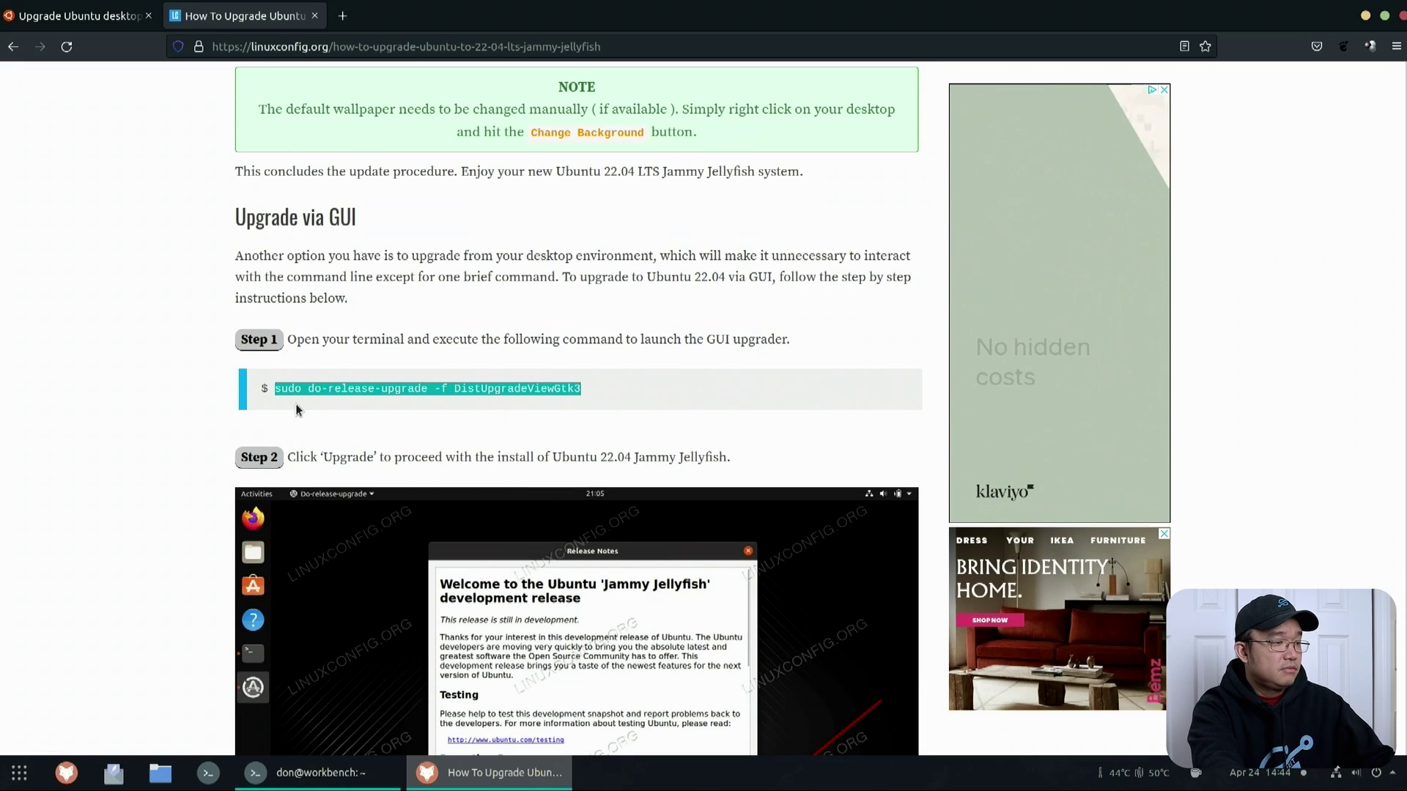
{"action": "key", "text": "alt+Tab"}
{"action": "right_click", "coordinate": [689, 367]}
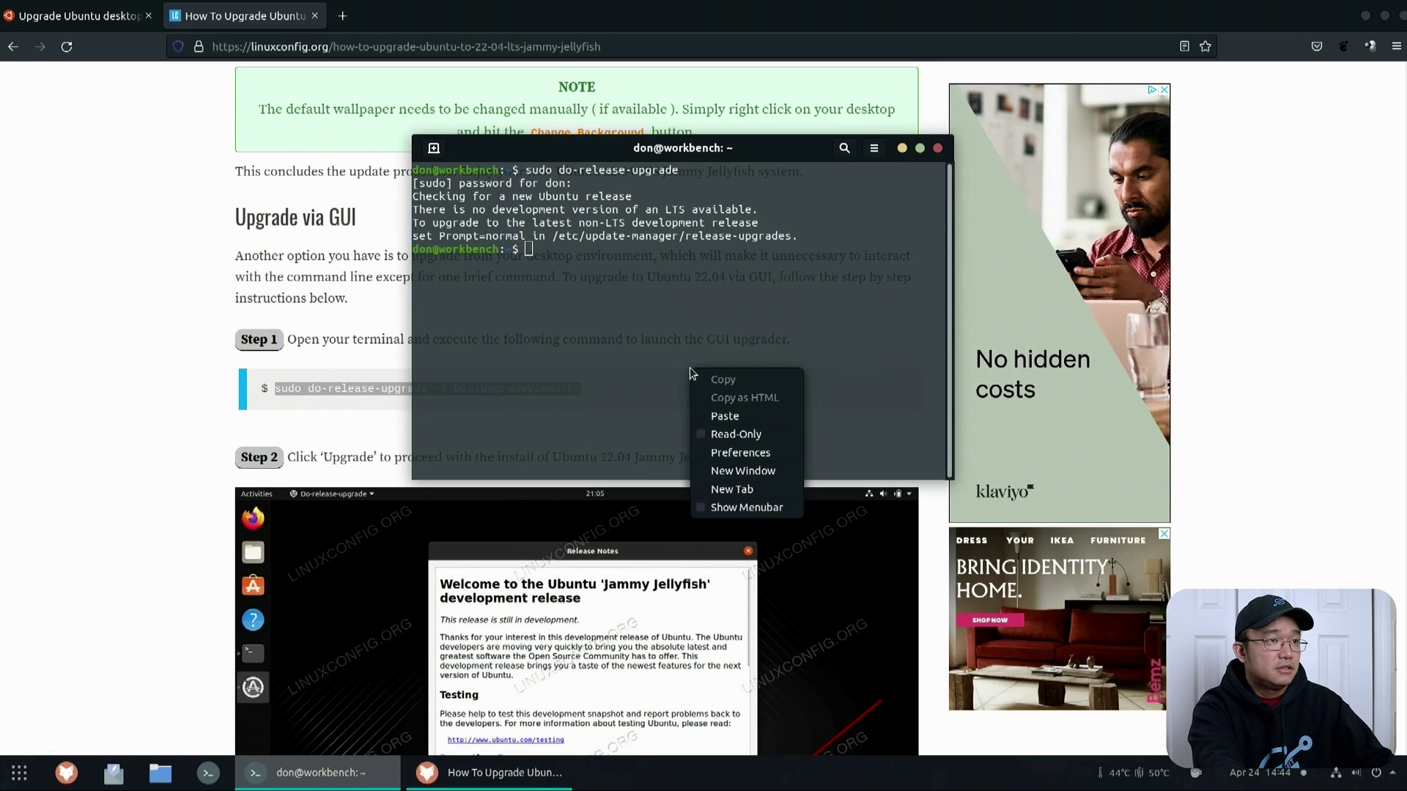
{"action": "left_click", "coordinate": [734, 418]}
{"action": "key", "text": "Return"}
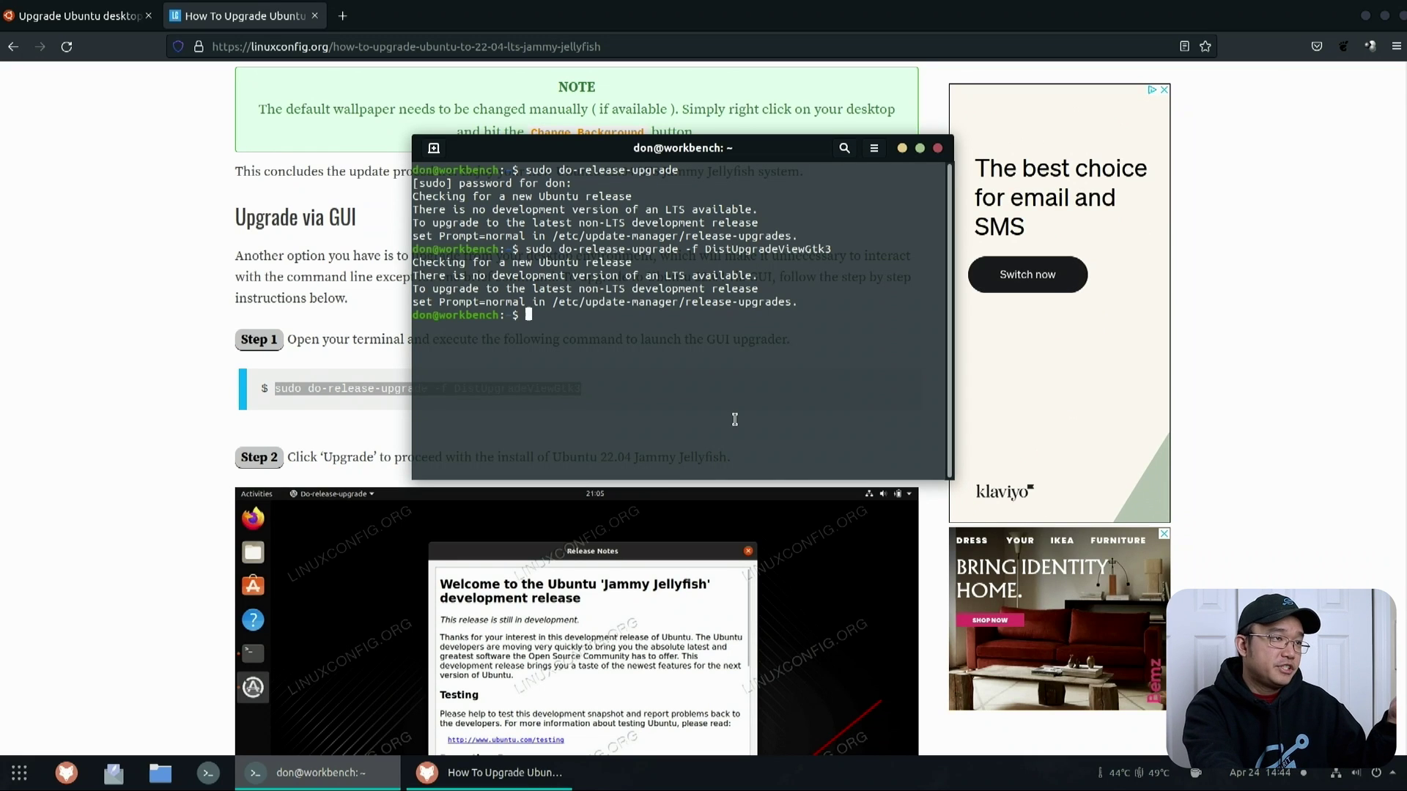
Step: Bring the Firefox upgrade guide back to the front and scroll further down it
{"action": "left_click", "coordinate": [187, 437]}
{"action": "scroll", "coordinate": [187, 437], "scroll_direction": "down", "scroll_amount": 3}
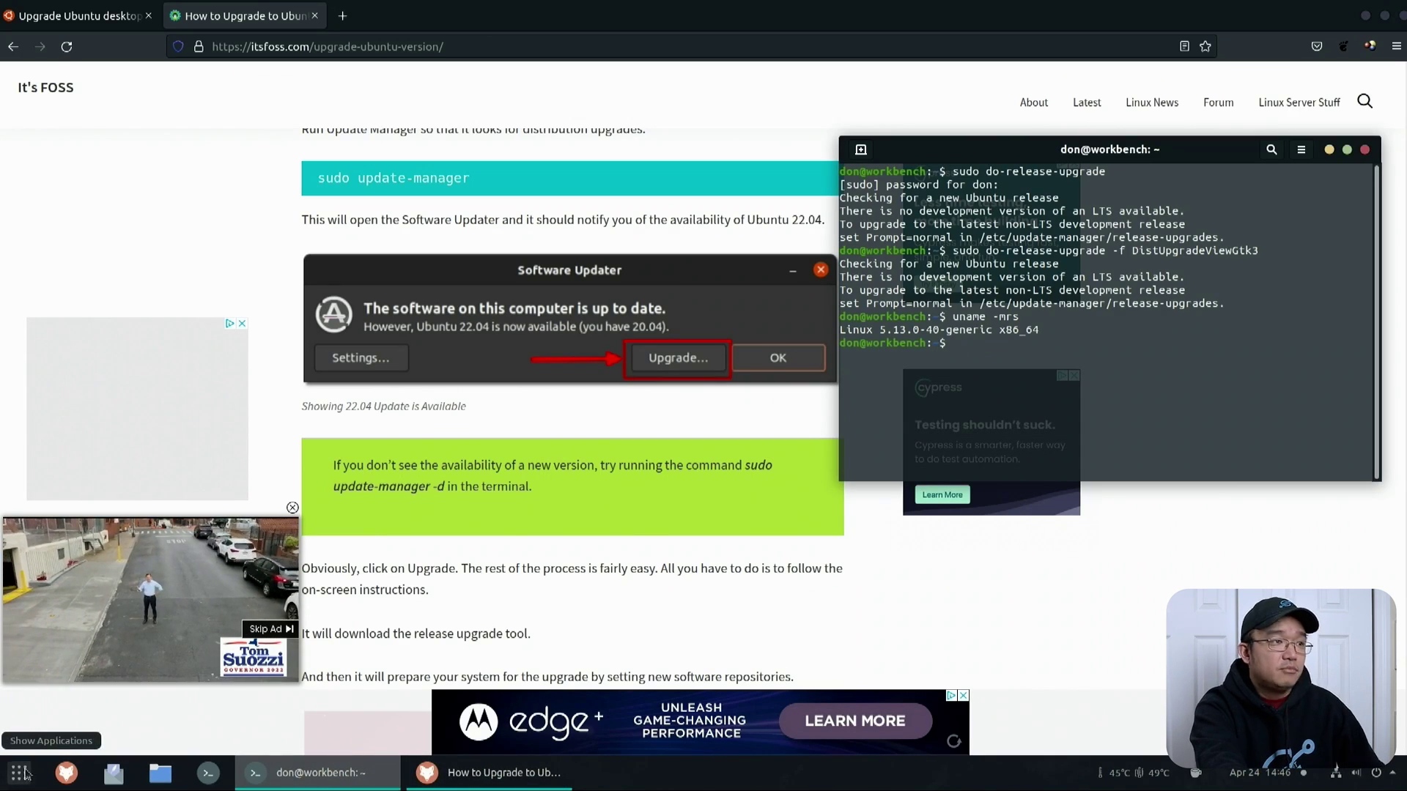
{"action": "key", "text": "super"}
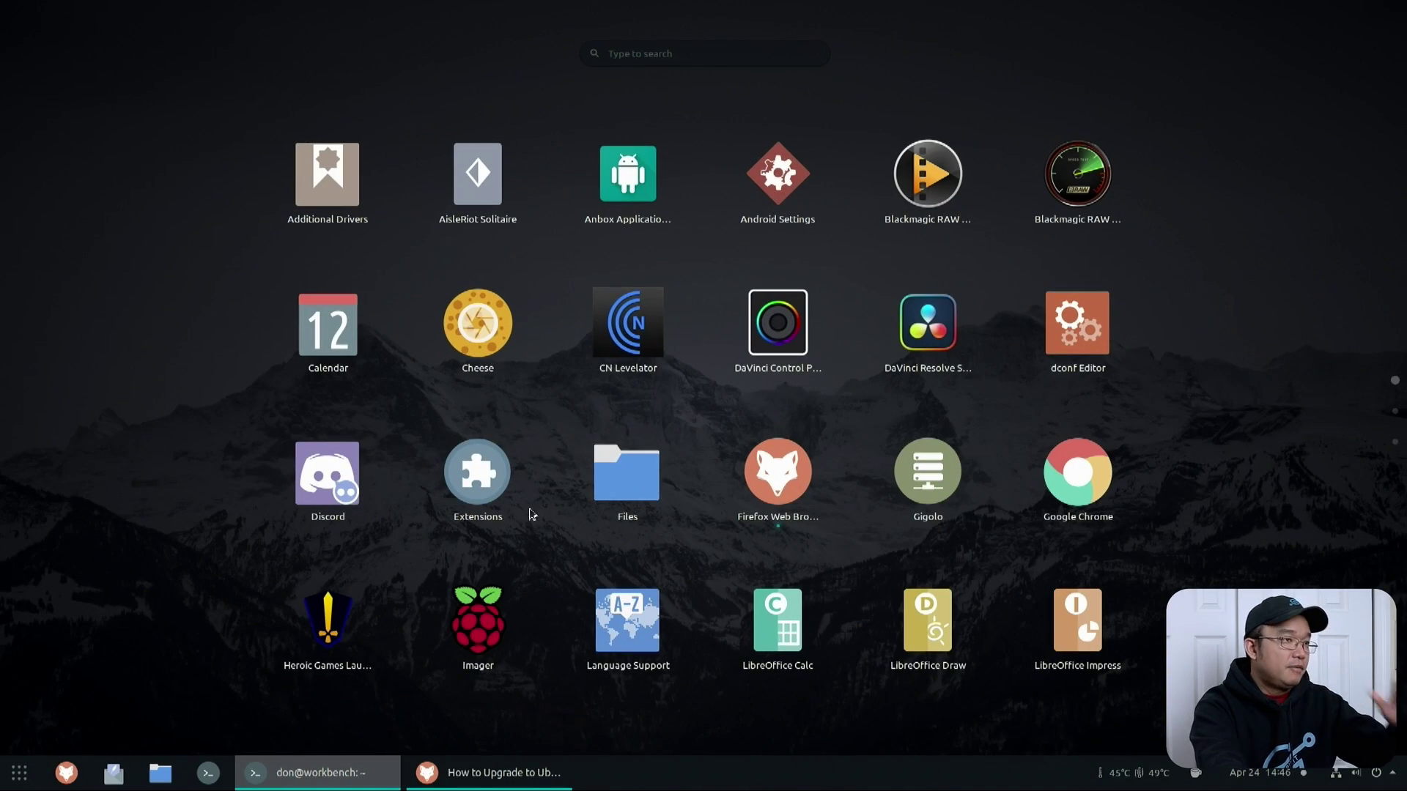
Step: Launch Software Updater from the 's' search and dismiss its up-to-date notice
{"action": "type", "text": "s"}
{"action": "left_click", "coordinate": [415, 154]}
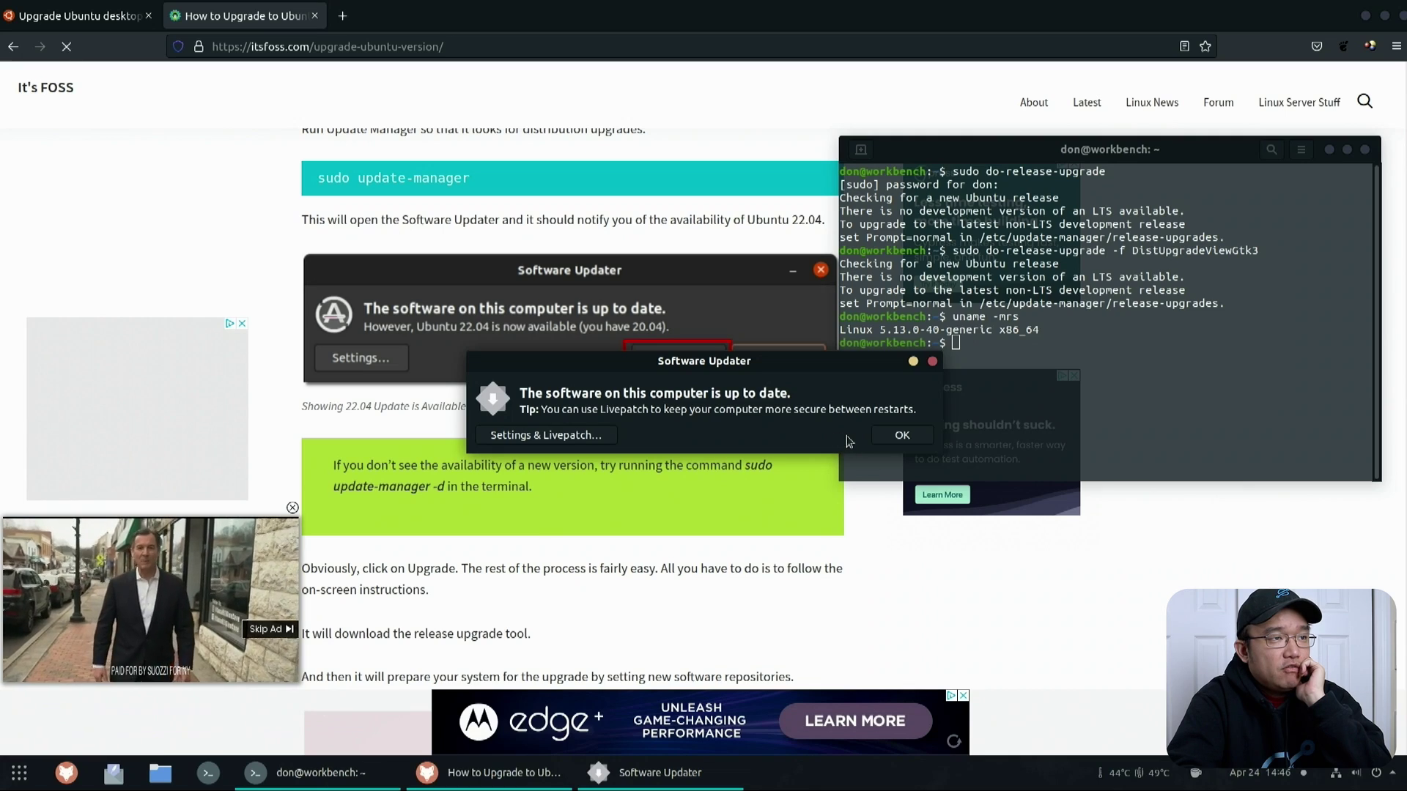
{"action": "left_click", "coordinate": [887, 437]}
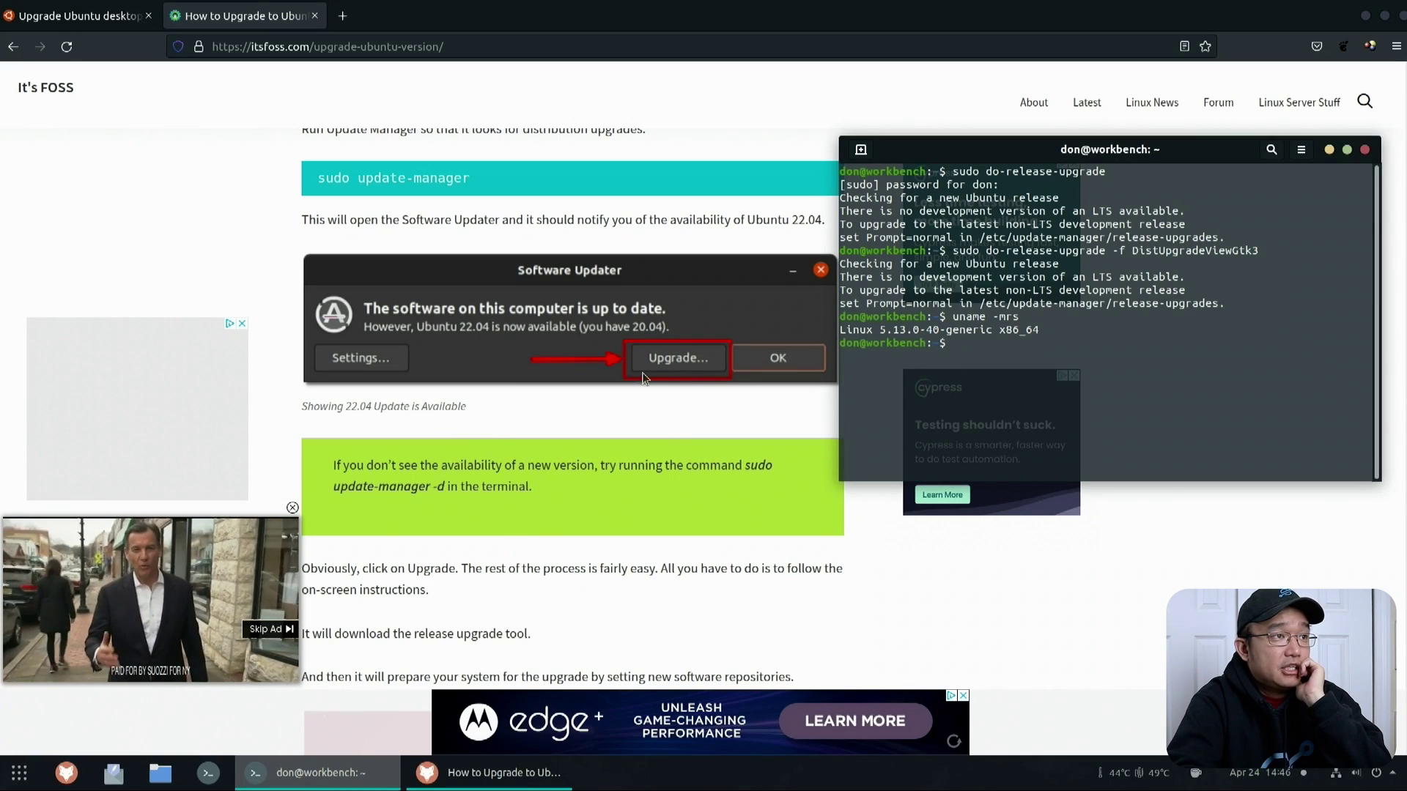
{"action": "left_click", "coordinate": [19, 773]}
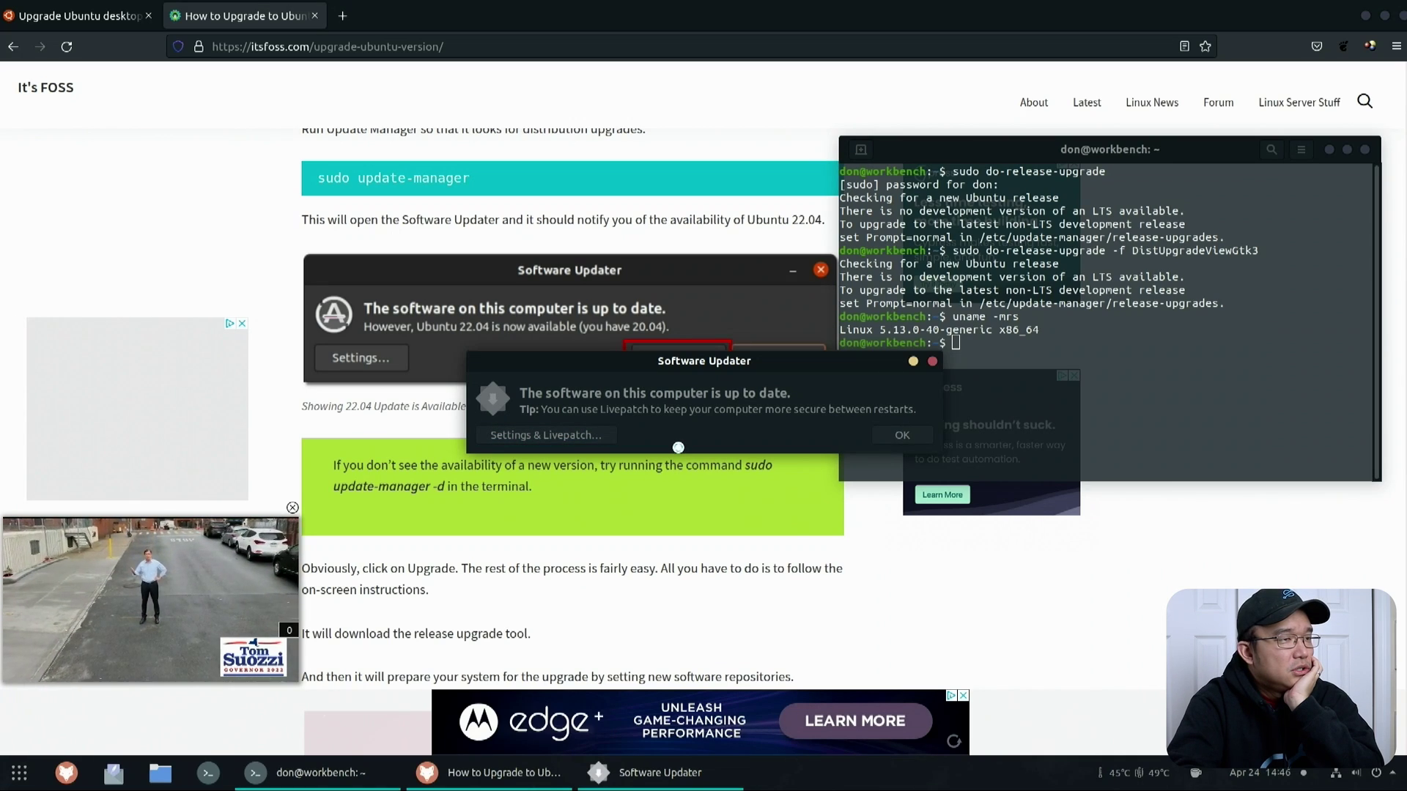
Step: Set new Ubuntu version notifications to 'For any new version', authenticating and closing the settings
{"action": "left_click", "coordinate": [751, 485]}
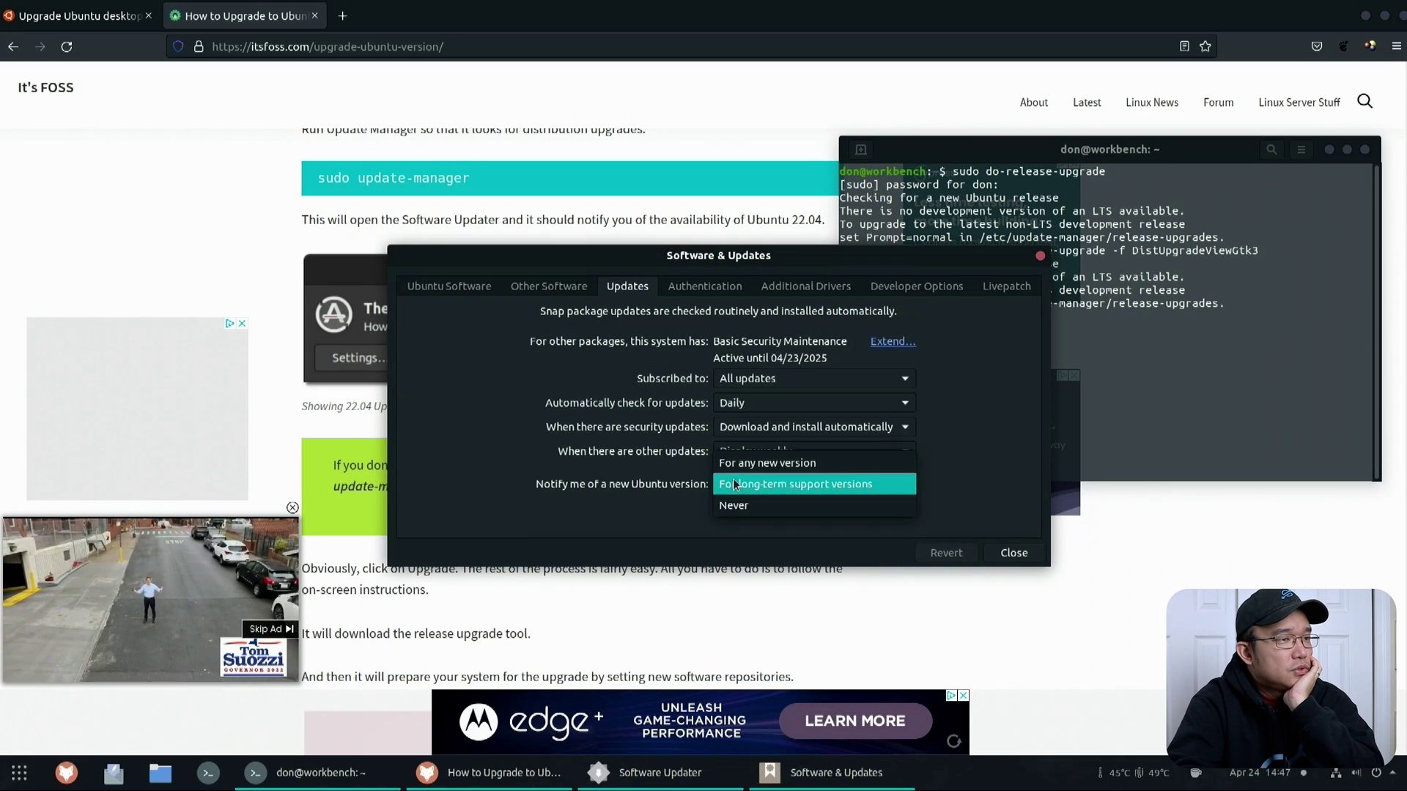
{"action": "left_click", "coordinate": [800, 468]}
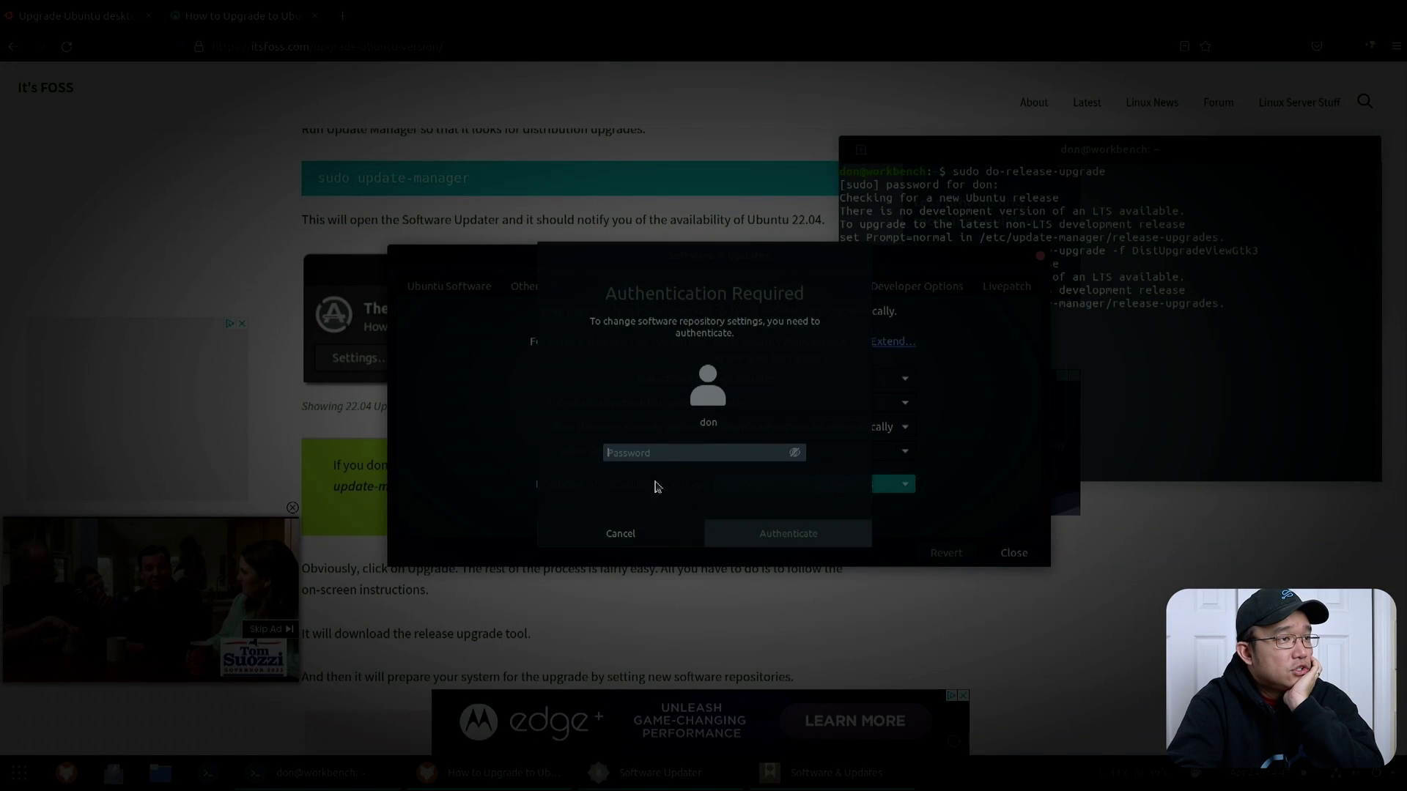
{"action": "type", "text": "********"}
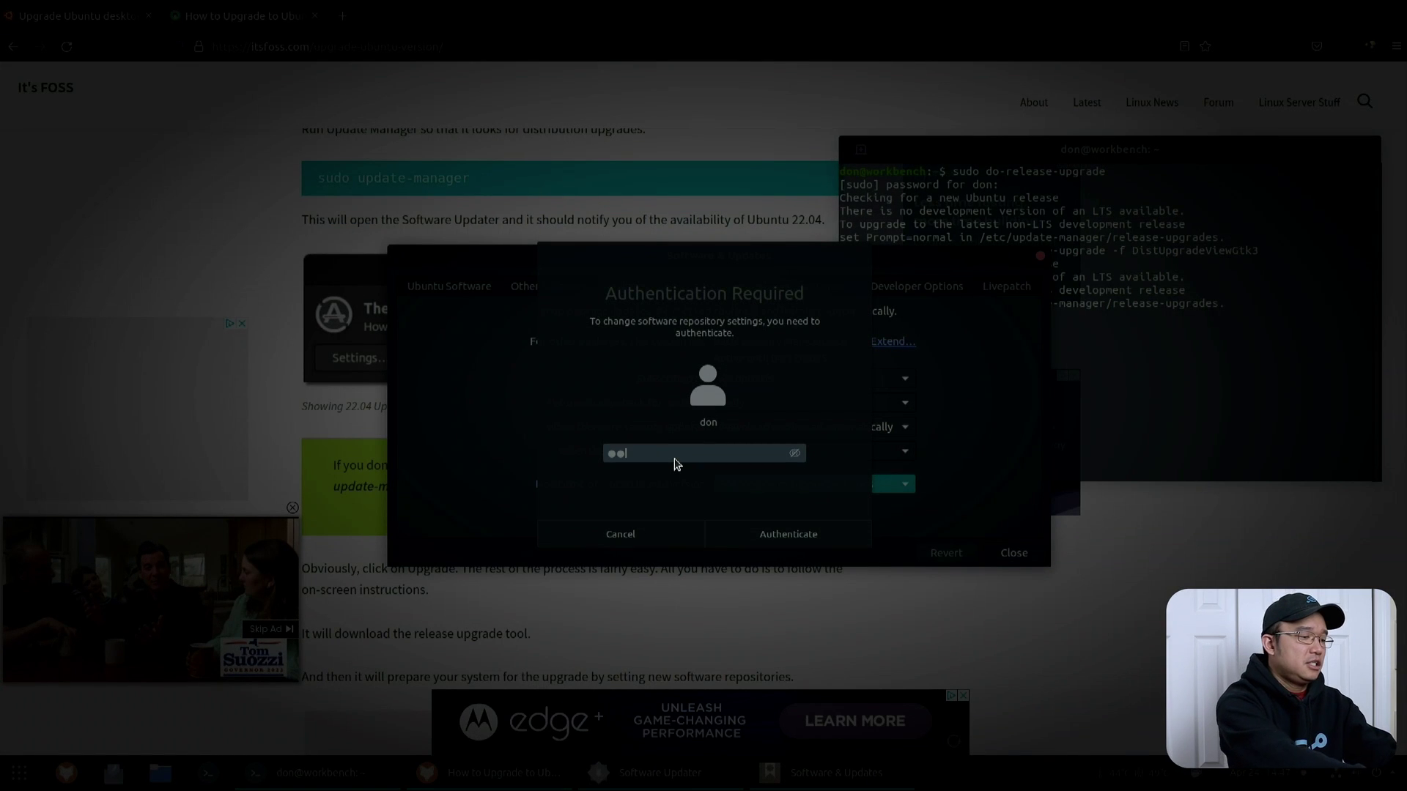
{"action": "key", "text": "Return"}
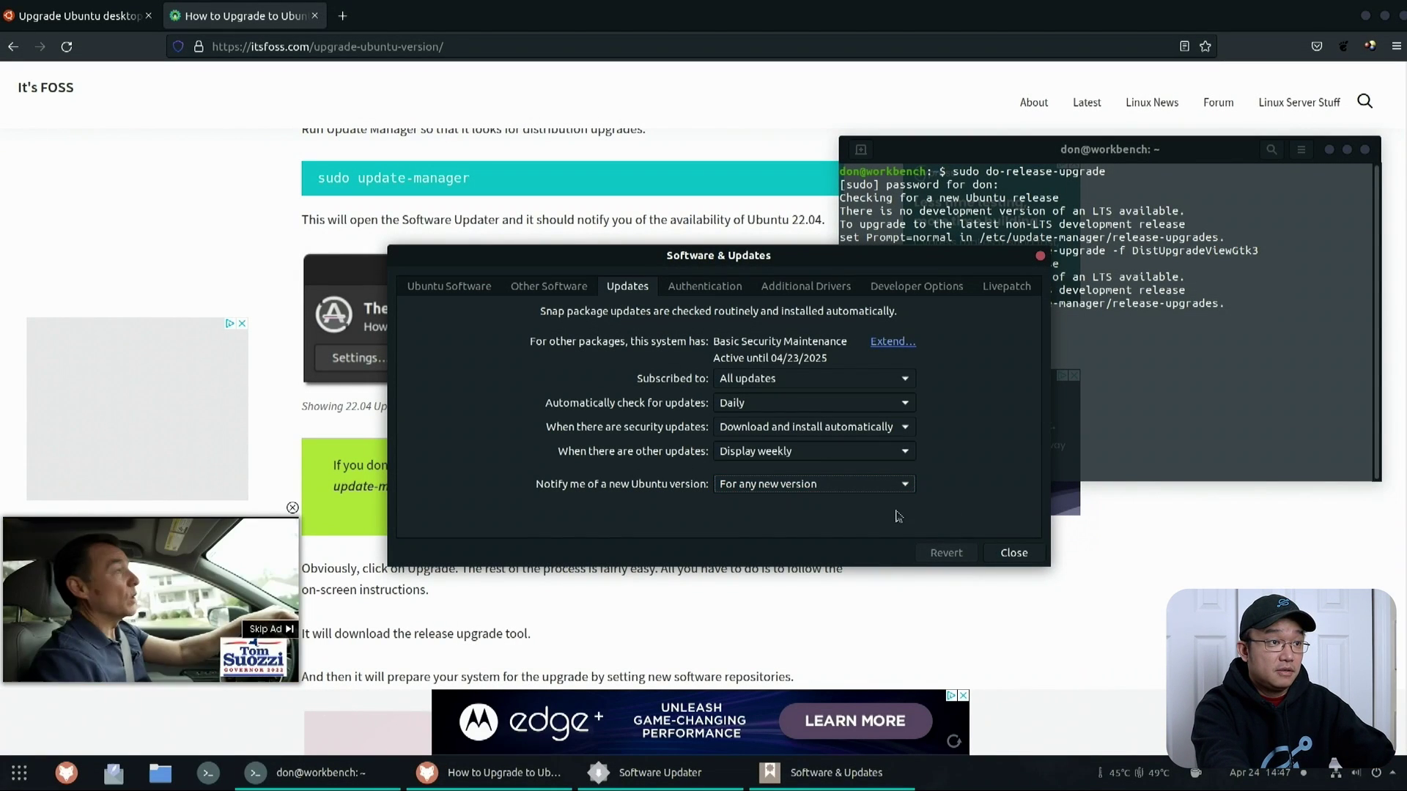
{"action": "left_click", "coordinate": [1011, 554]}
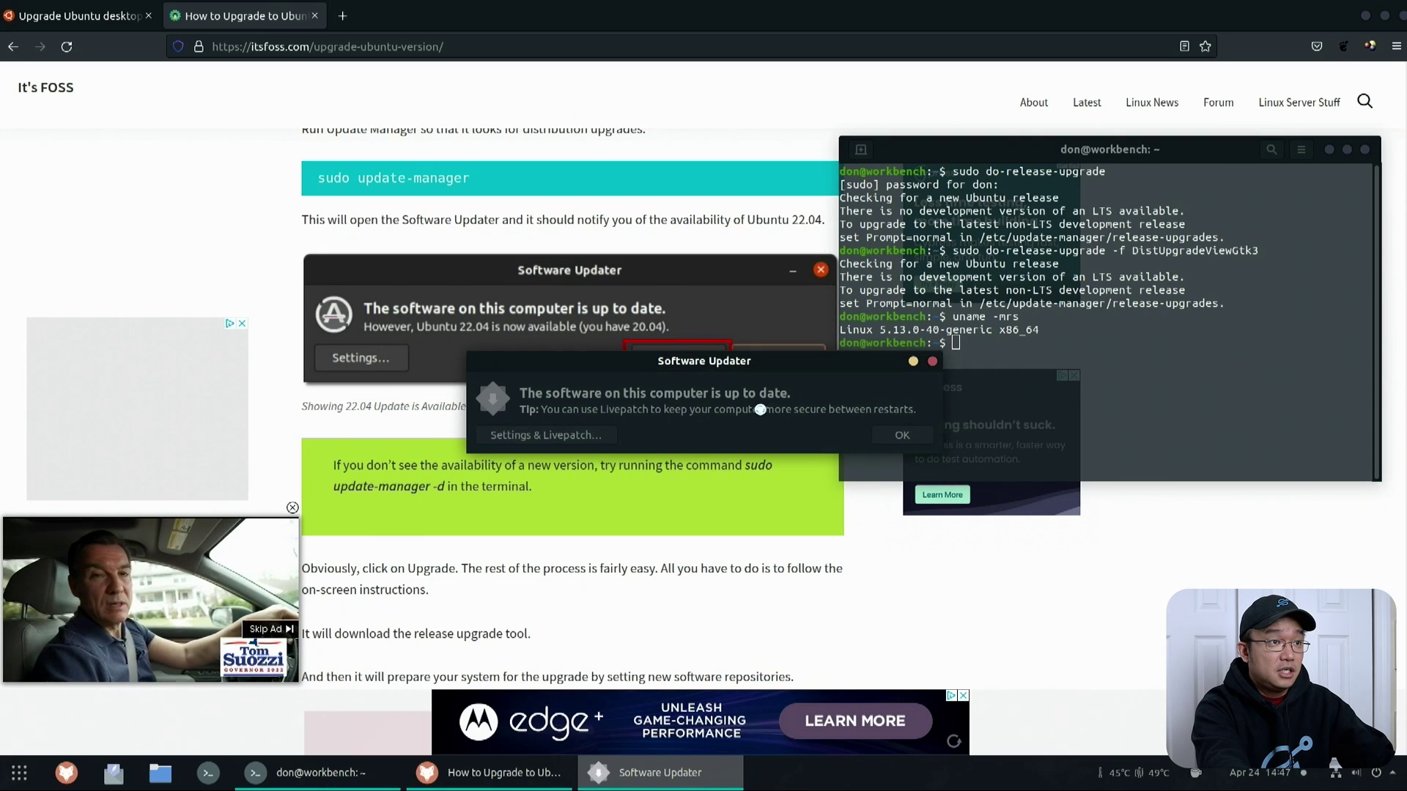
{"action": "left_click", "coordinate": [901, 434]}
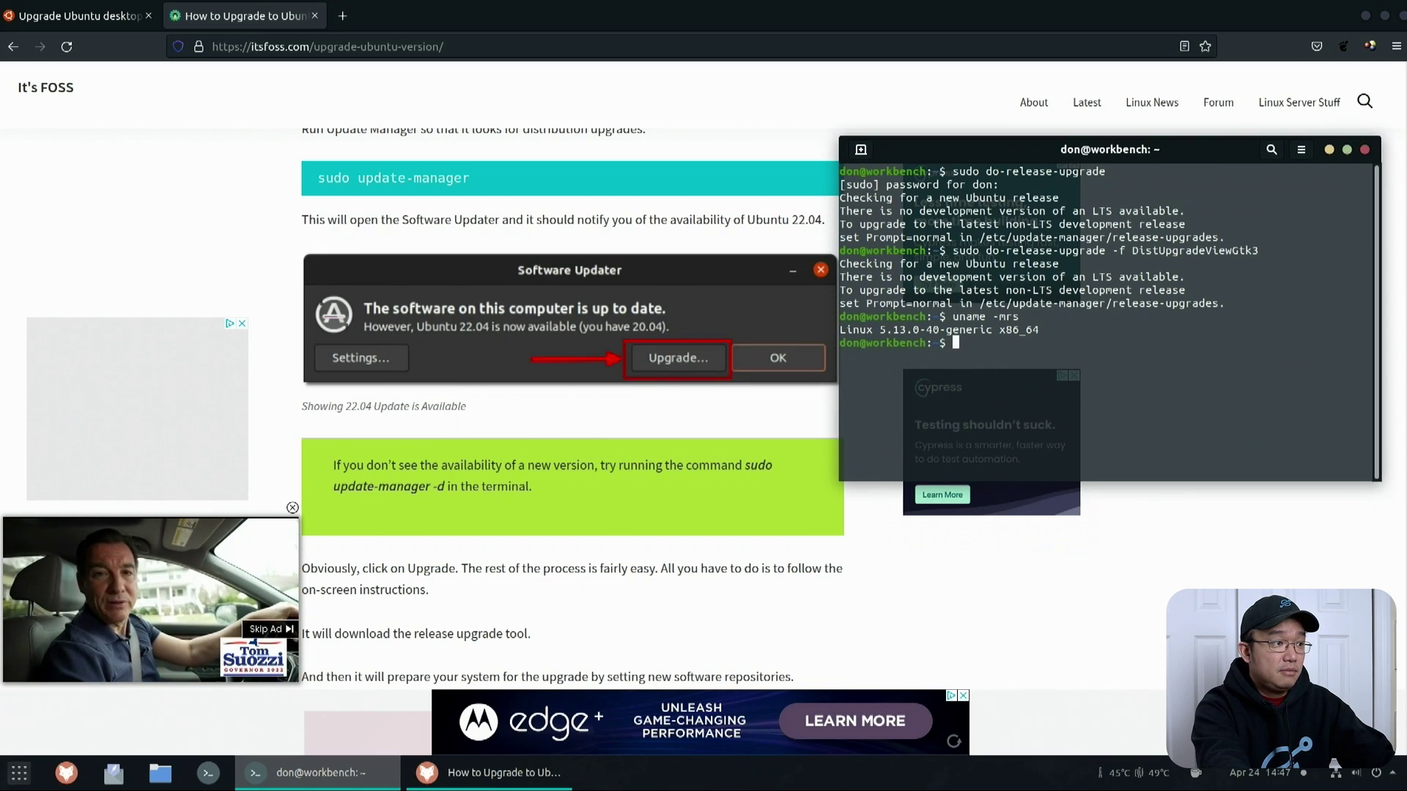
Step: Start the Ubuntu 21.10 upgrade with the account password, then close Firefox and the terminal
{"action": "left_click", "coordinate": [19, 773]}
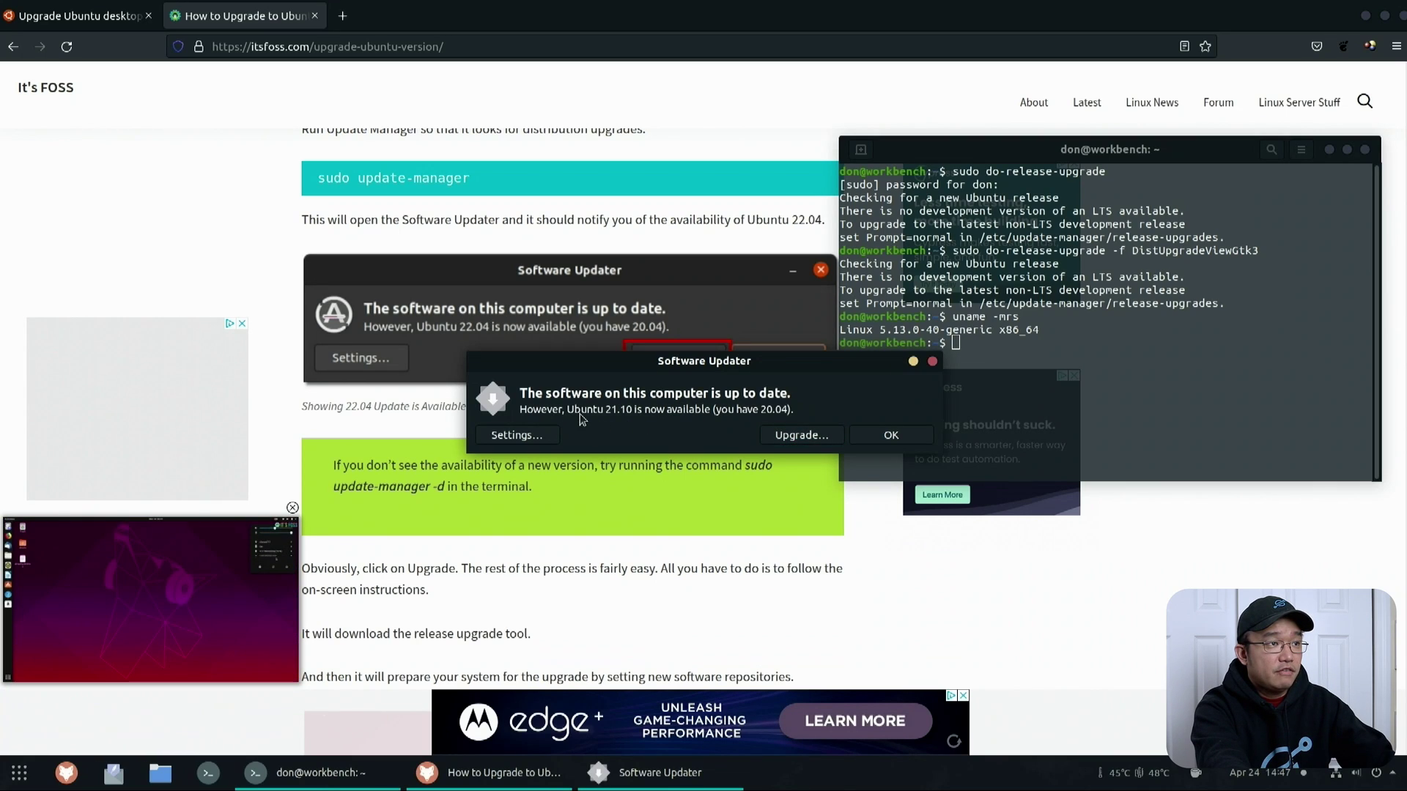
{"action": "left_click", "coordinate": [820, 437]}
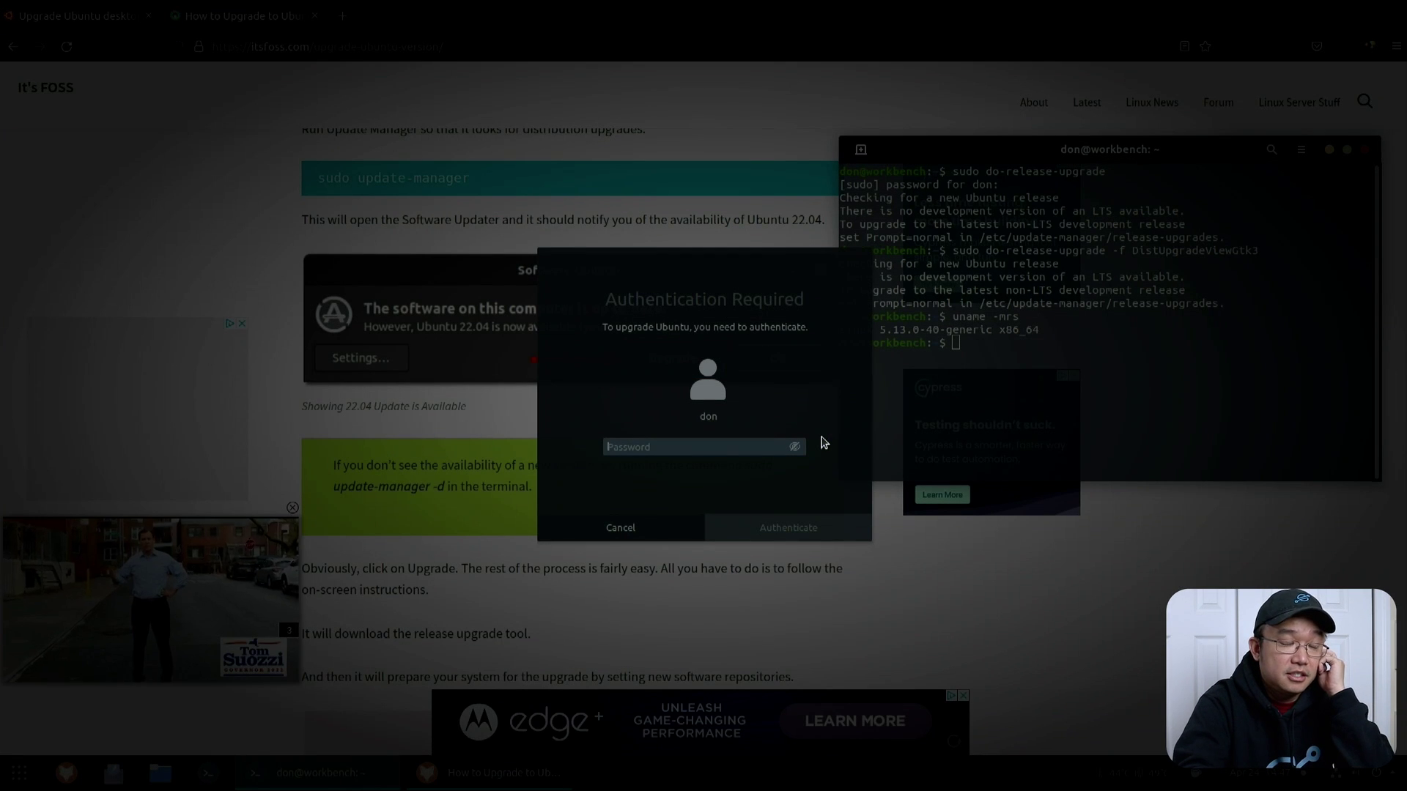
{"action": "type", "text": "******"}
{"action": "key", "text": "Return"}
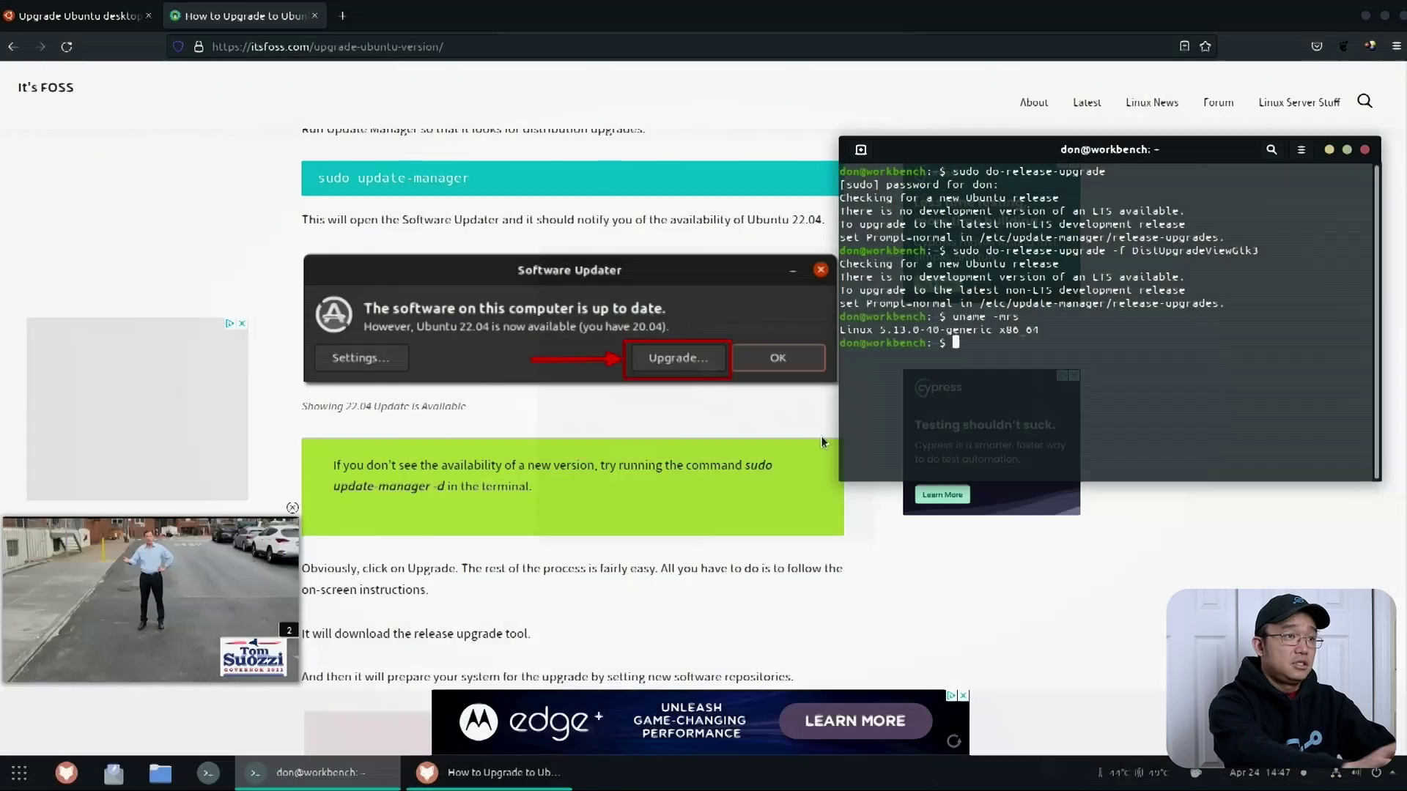
{"action": "left_click", "coordinate": [1384, 16]}
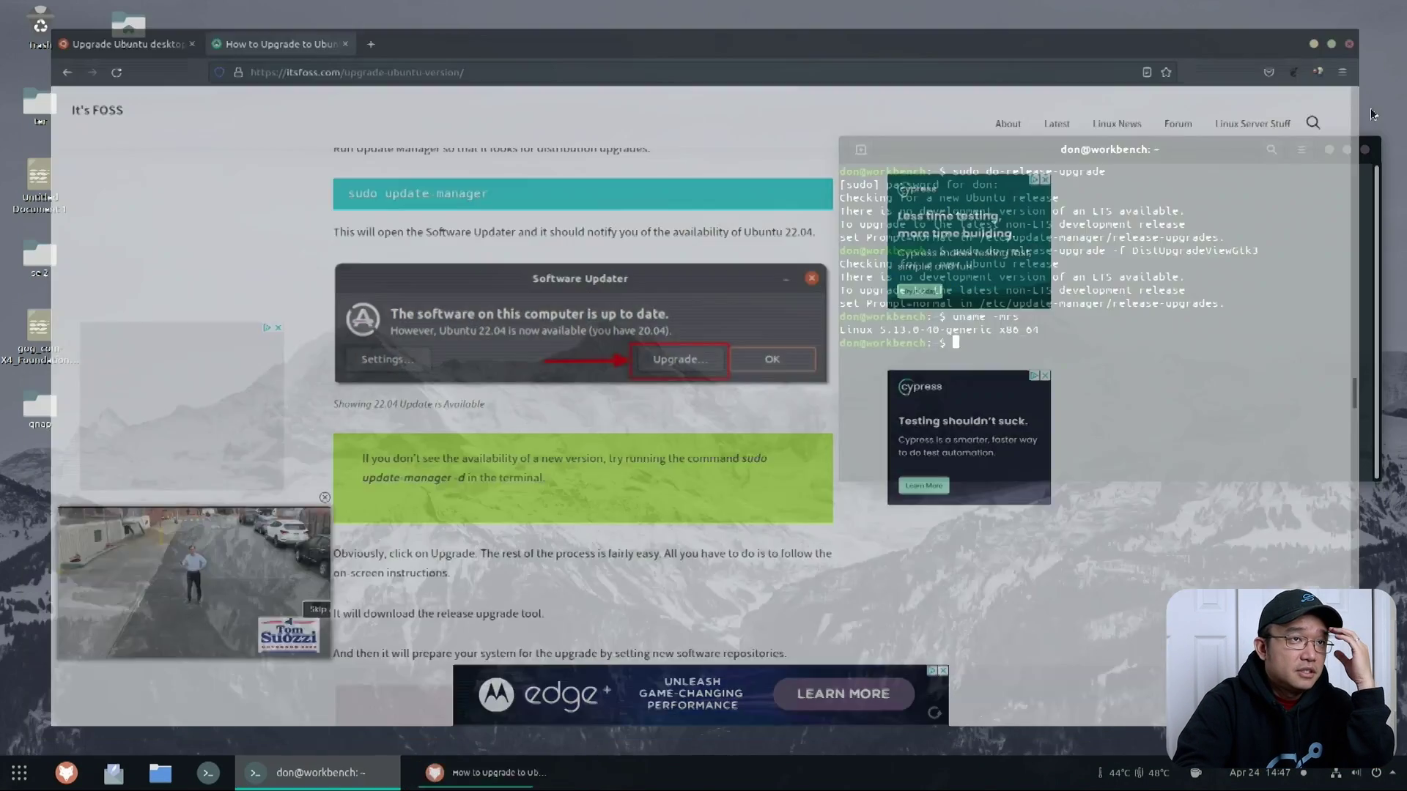
{"action": "left_click", "coordinate": [1365, 150]}
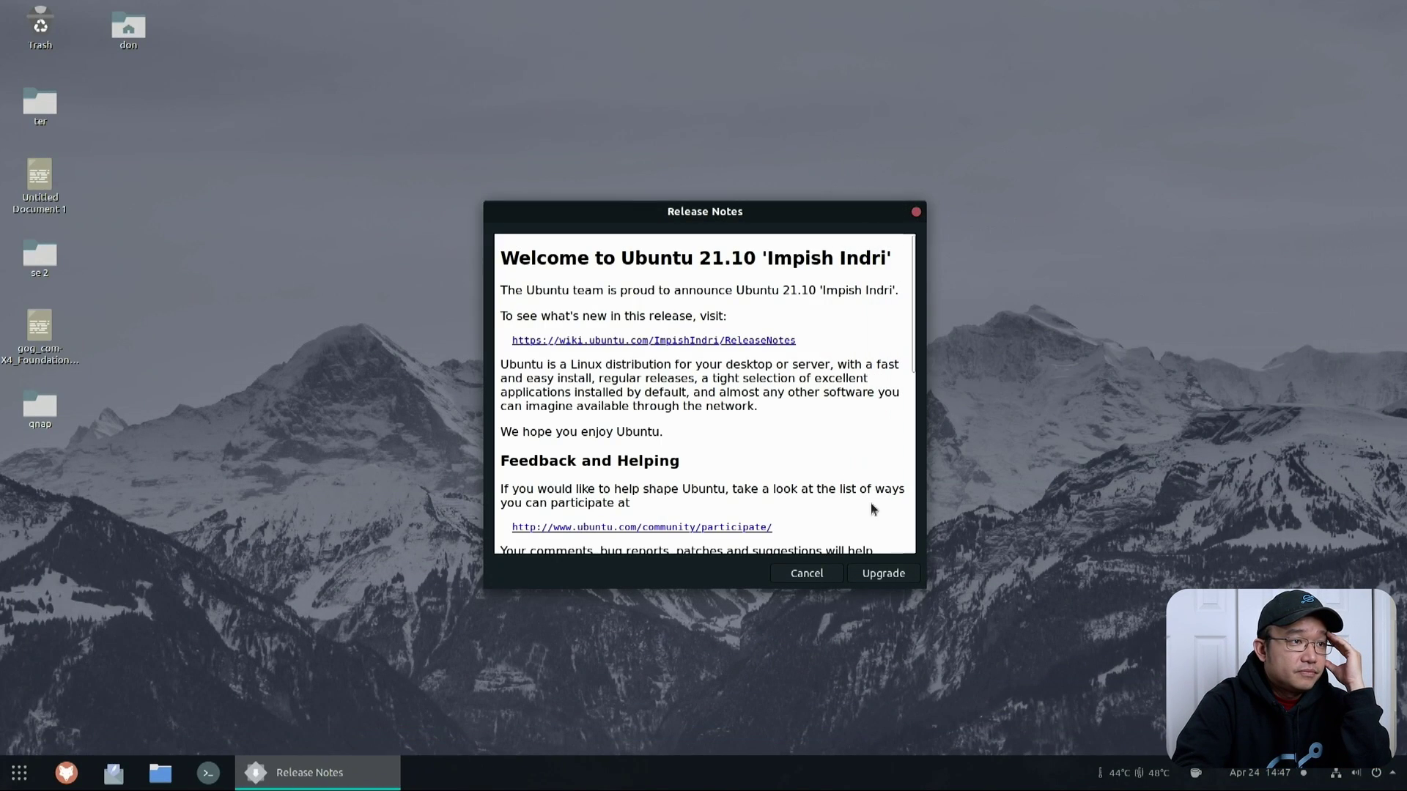
Step: Accept the Ubuntu 21.10 'Impish Indri' release notes to begin the distribution upgrade
{"action": "left_click", "coordinate": [878, 574]}
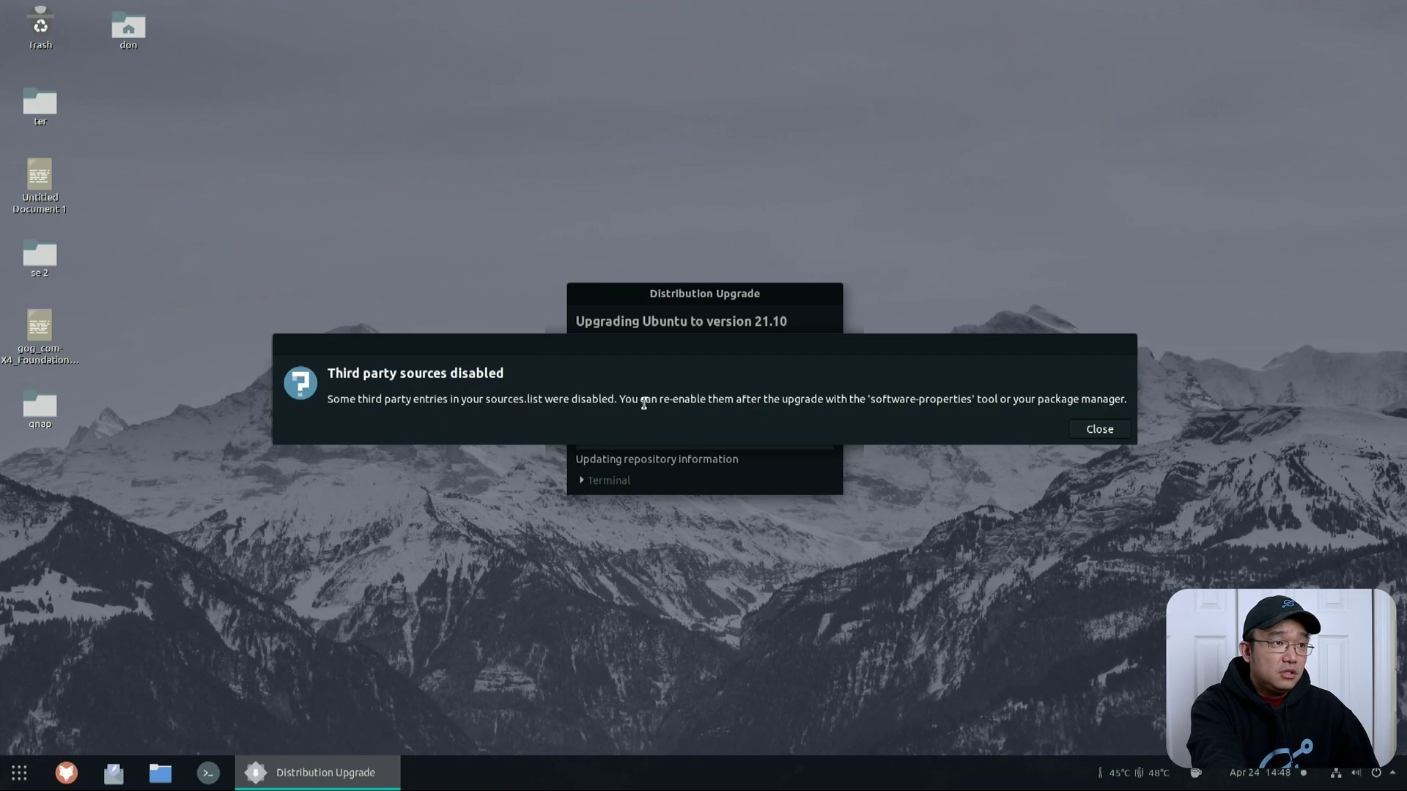
Step: Acknowledge the disabled third-party sources notice, answer the Postfix prompt, and dismiss the error report
{"action": "left_click", "coordinate": [1114, 429]}
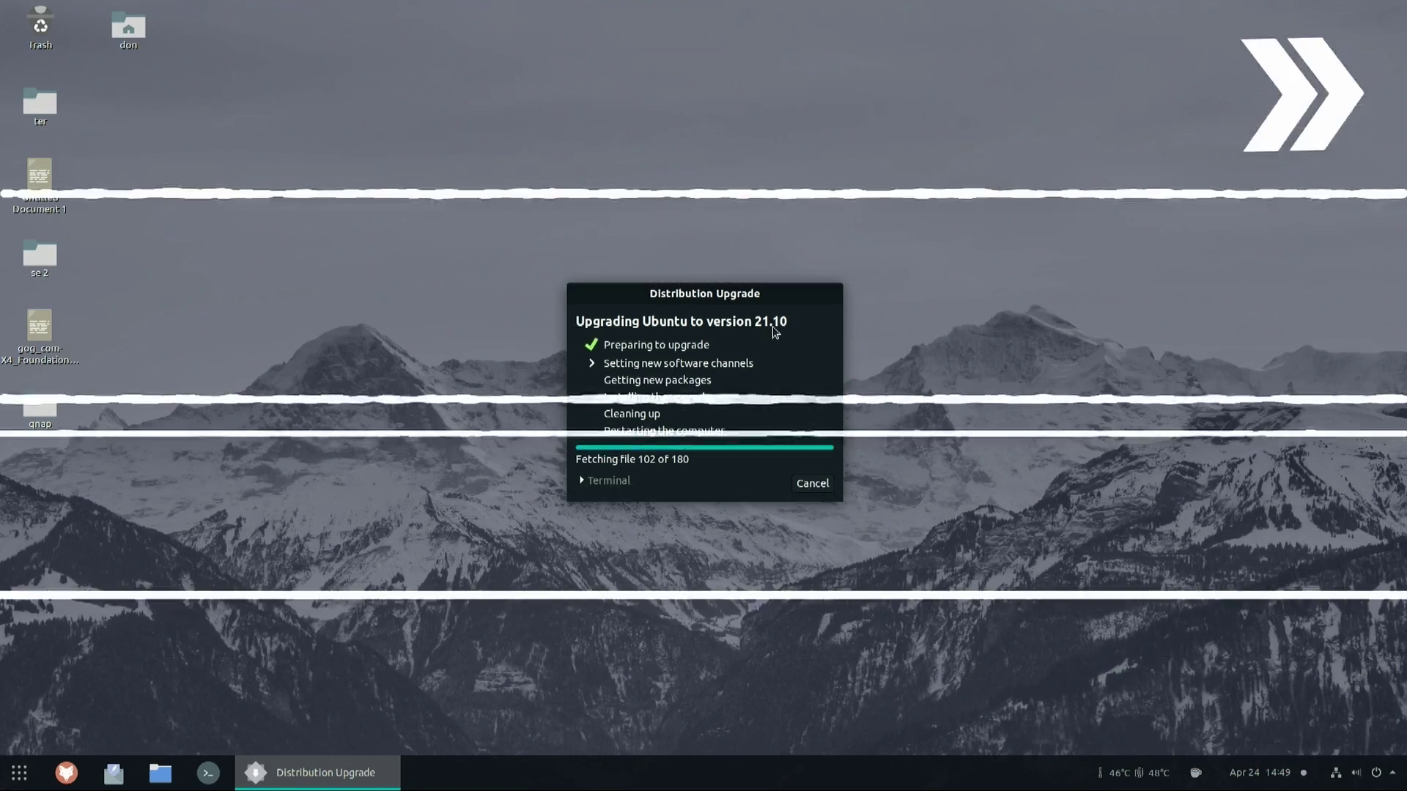
{"action": "left_click", "coordinate": [894, 227]}
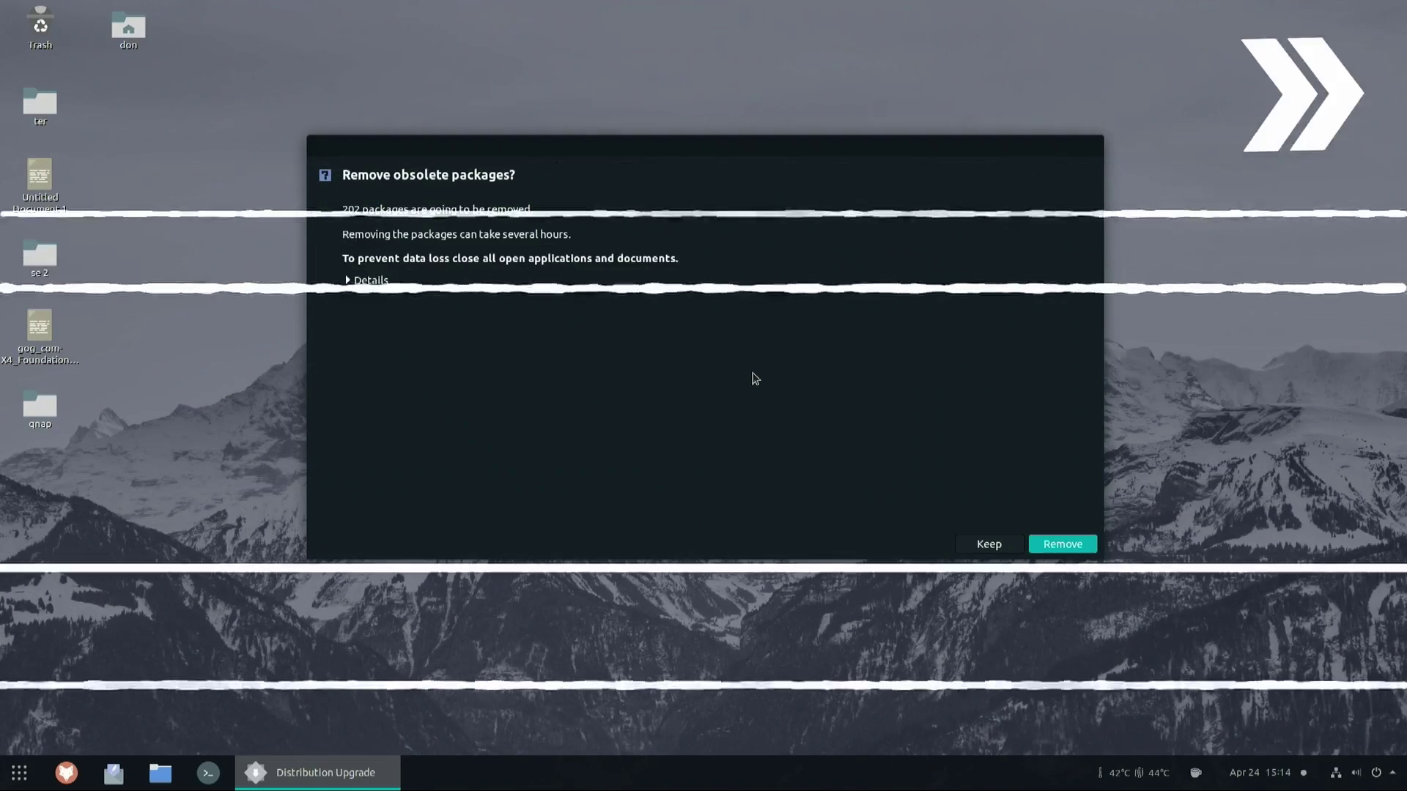
{"action": "left_click", "coordinate": [1062, 541]}
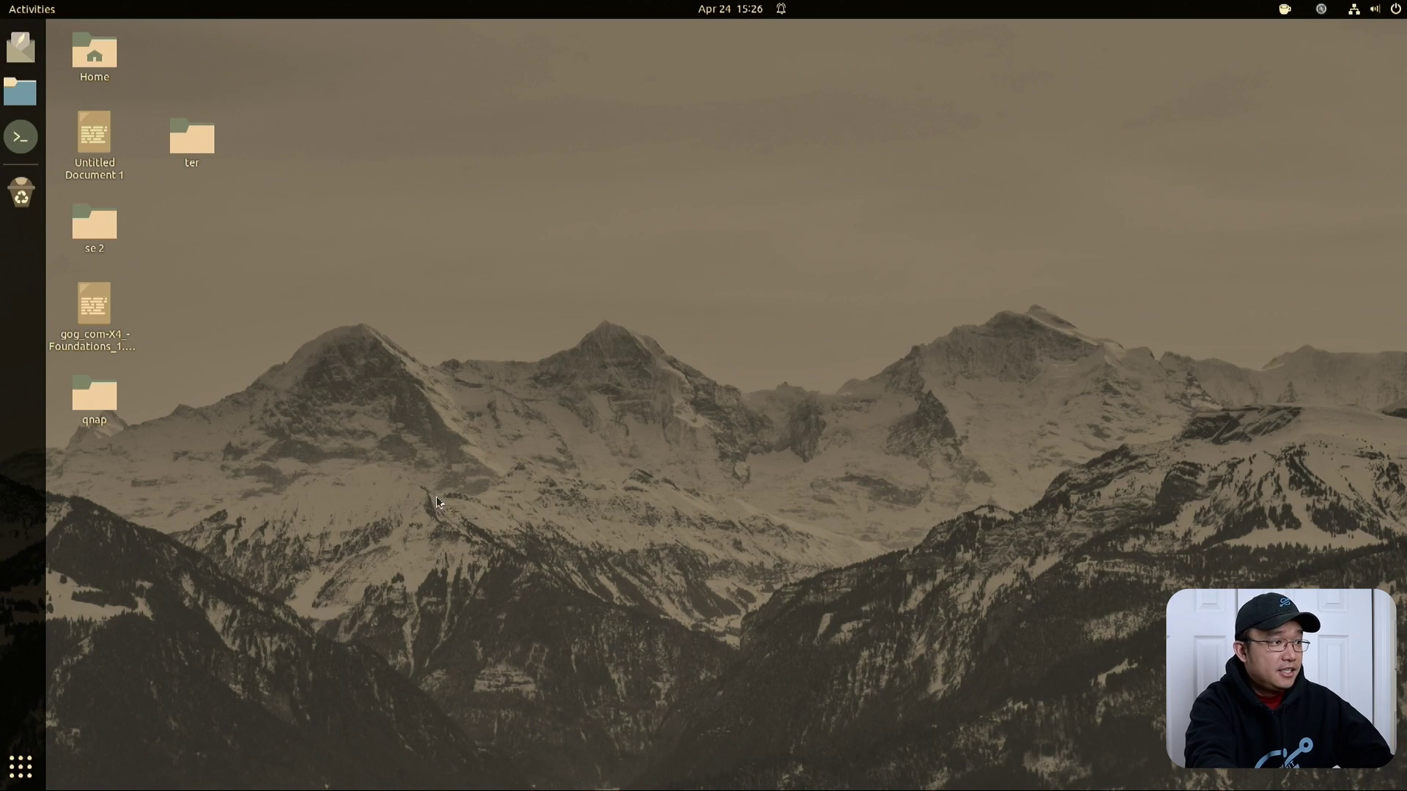
Step: Browse the first and second pages of the application grid, then close it
{"action": "left_click", "coordinate": [21, 767]}
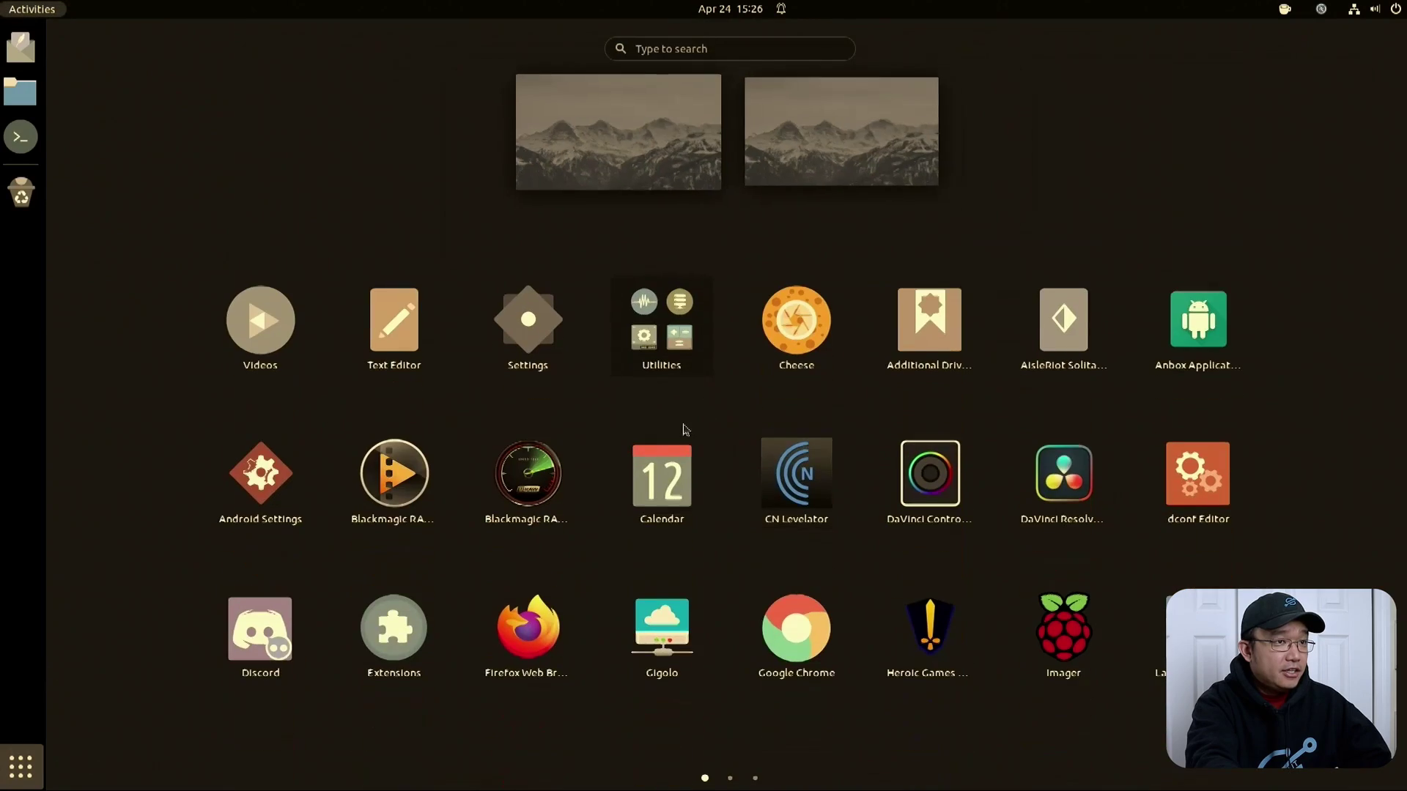
{"action": "mouse_move", "coordinate": [1338, 381]}
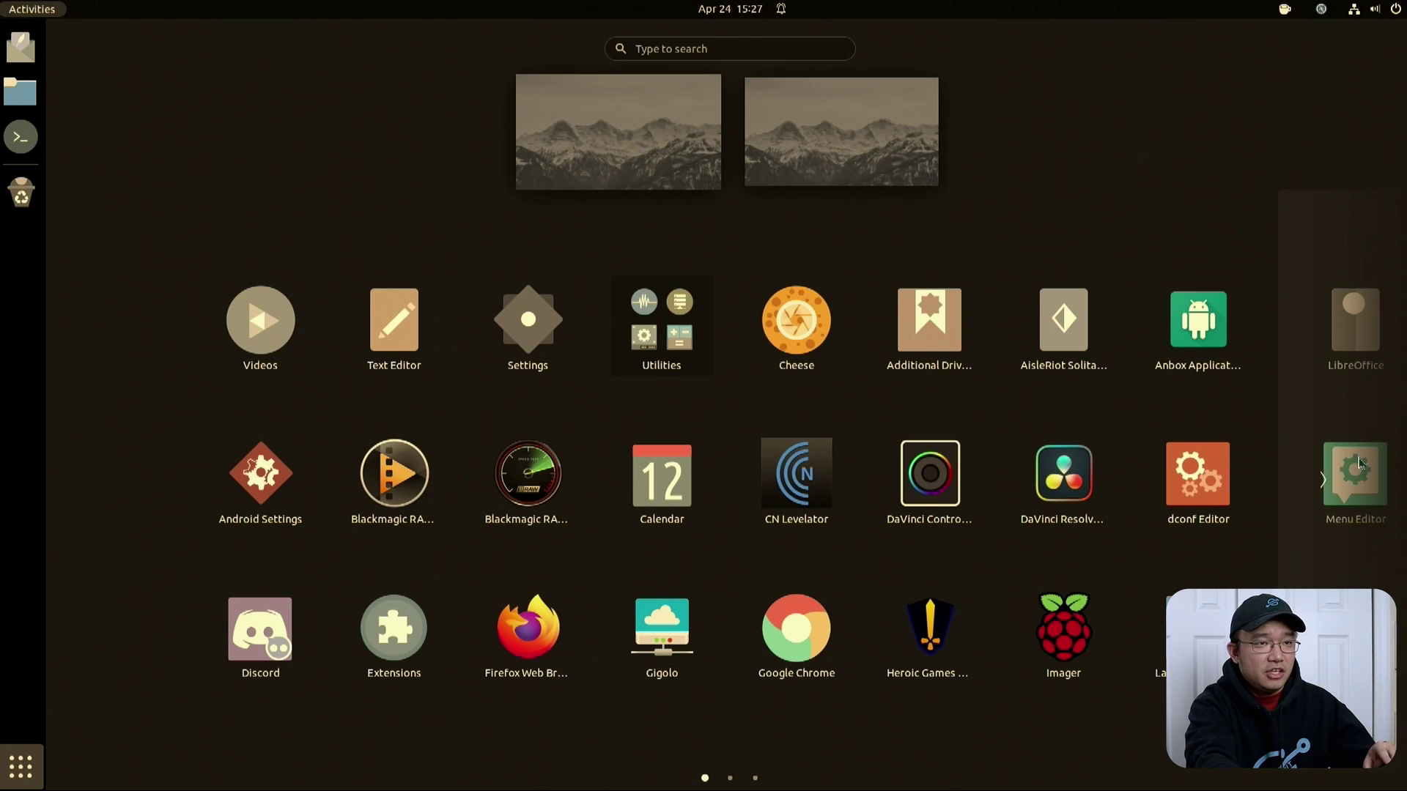
{"action": "left_click", "coordinate": [1354, 485]}
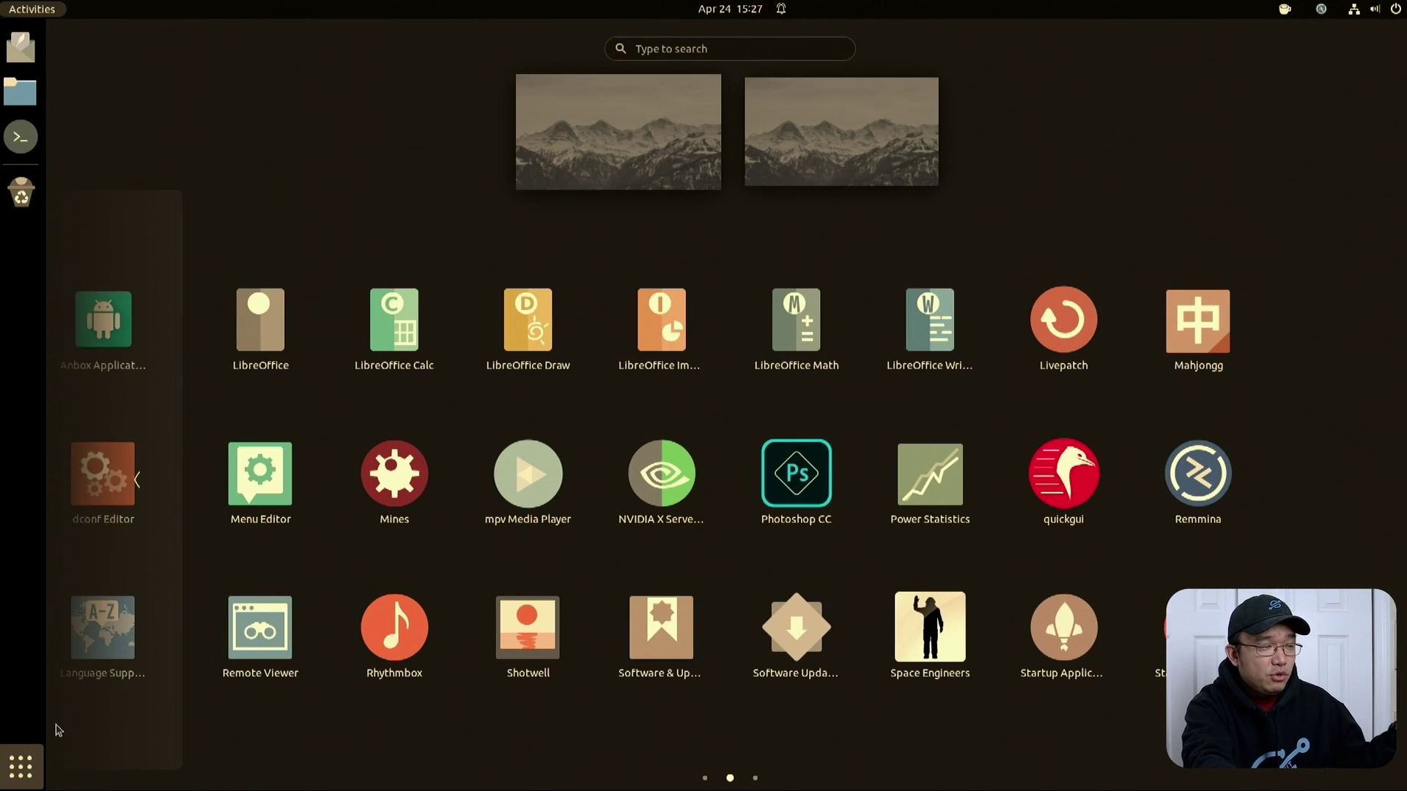
{"action": "left_click", "coordinate": [101, 480]}
{"action": "left_click", "coordinate": [21, 784]}
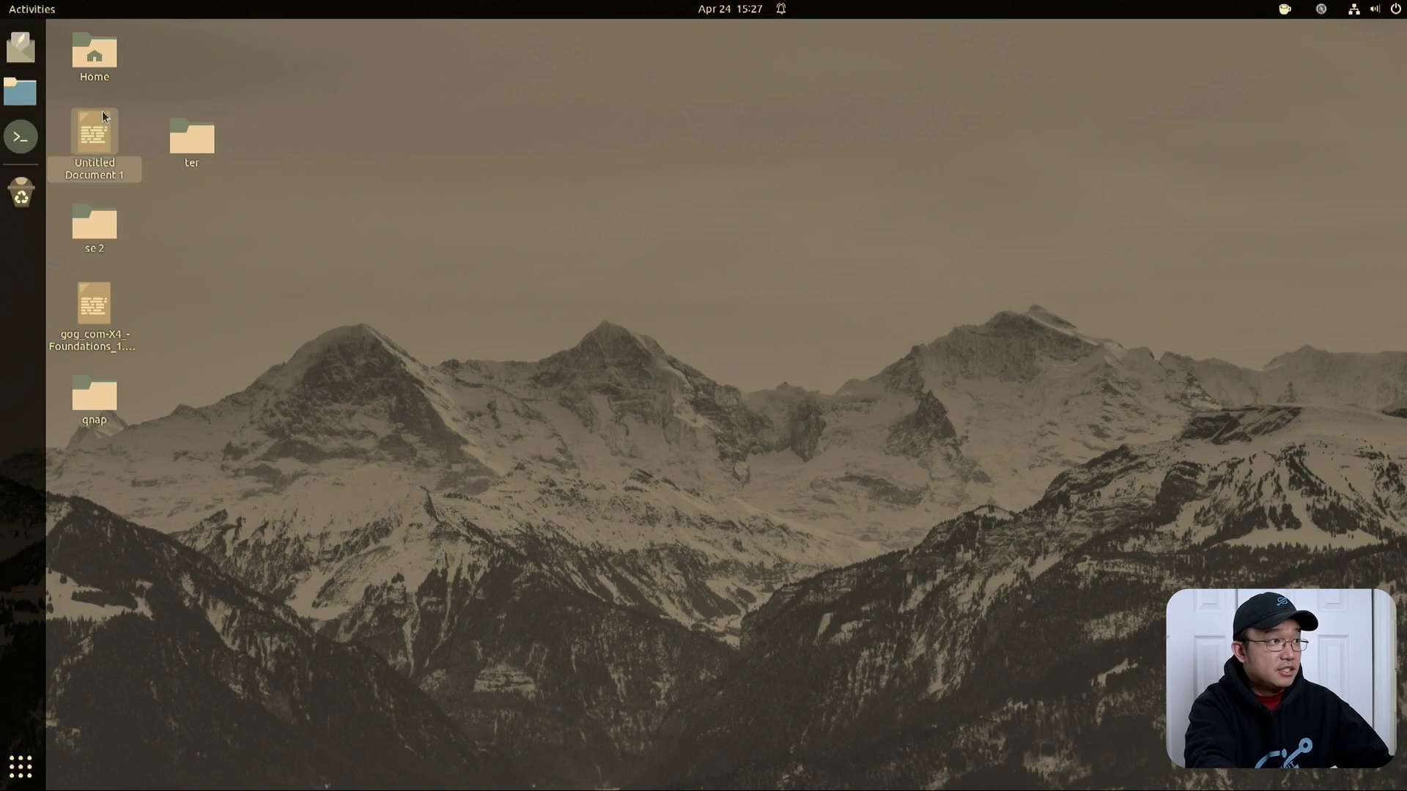
Step: In a terminal, run lsb_release -a and gnome-shell --version, confirming Ubuntu 21.10 and GNOME Shell 40.5
{"action": "left_click", "coordinate": [22, 137]}
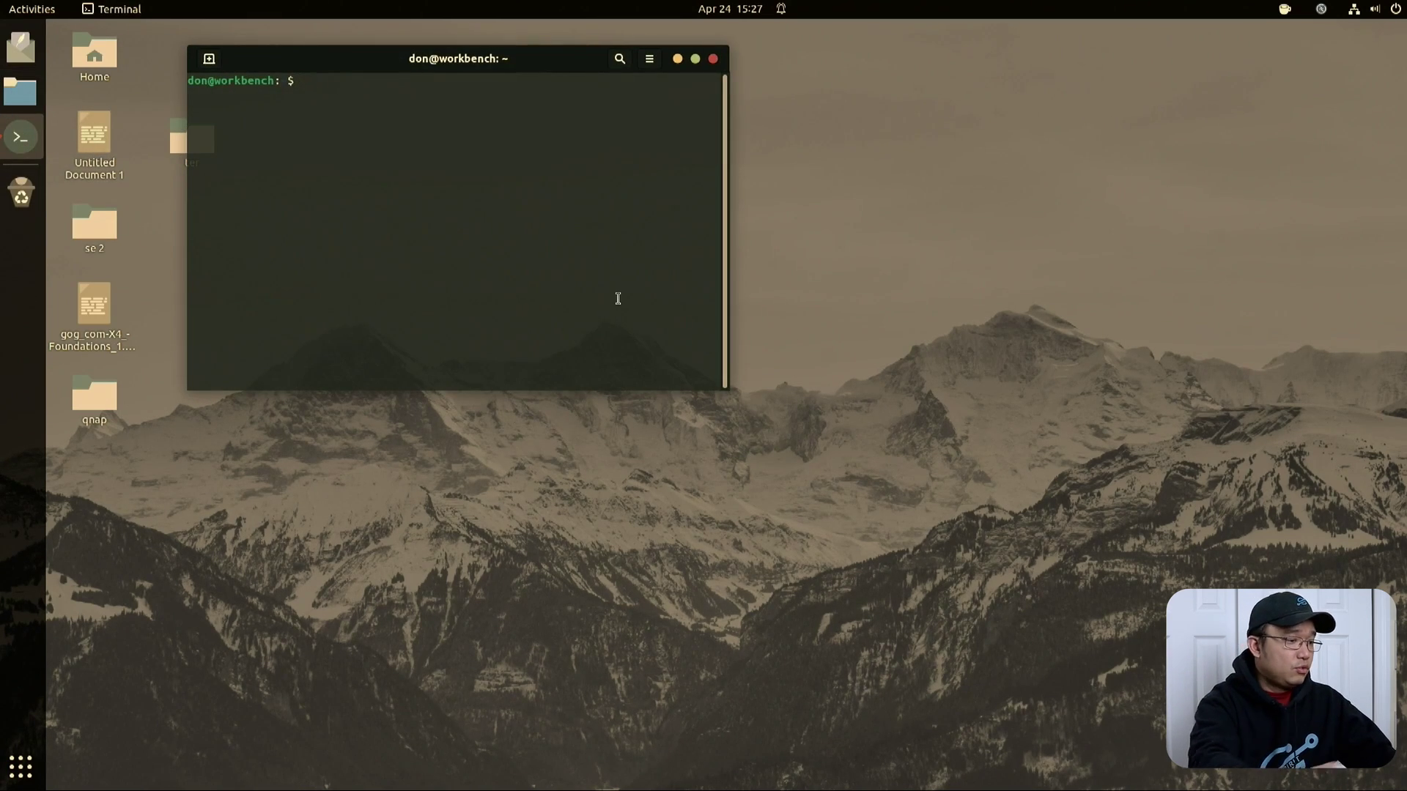
{"action": "type", "text": "lsb_release -a"}
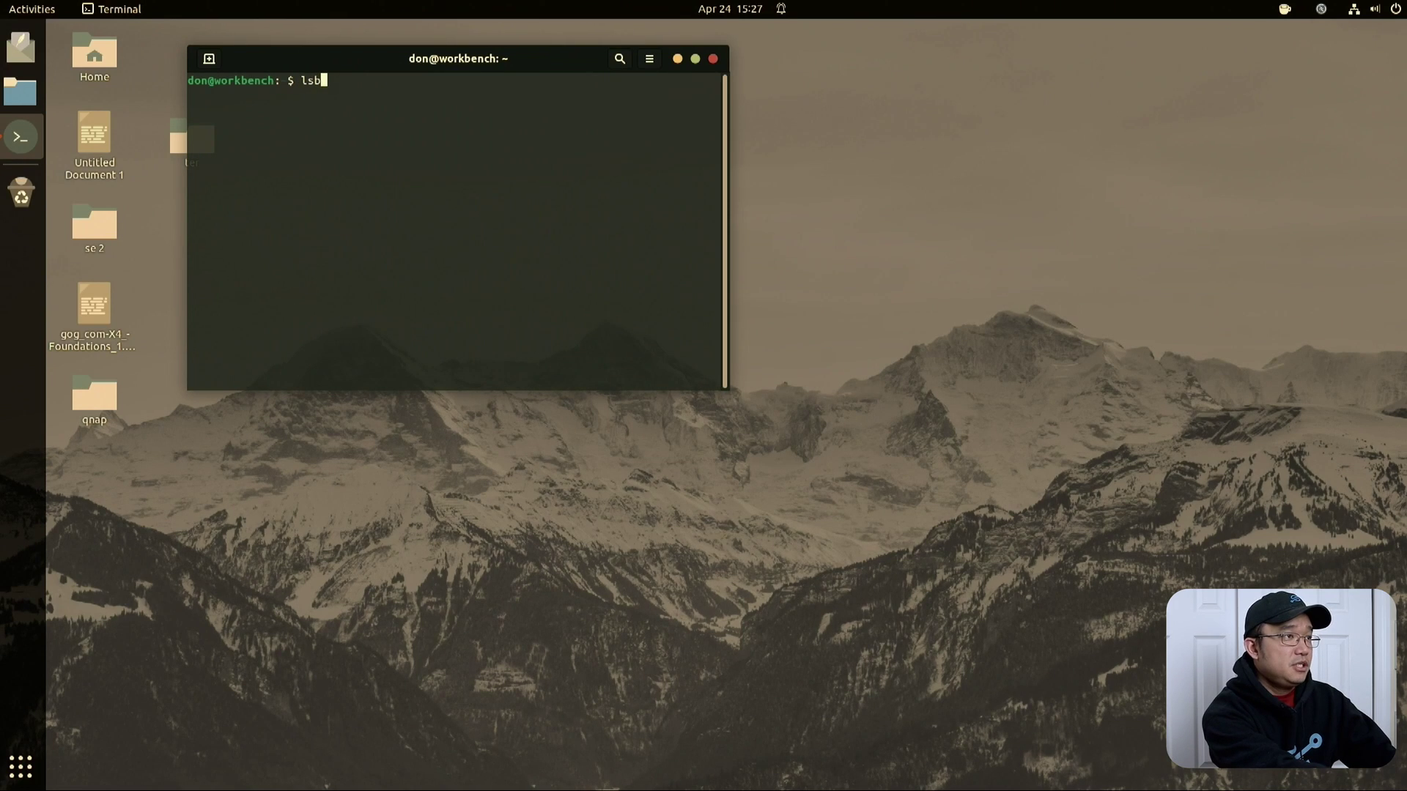
{"action": "key", "text": "Return"}
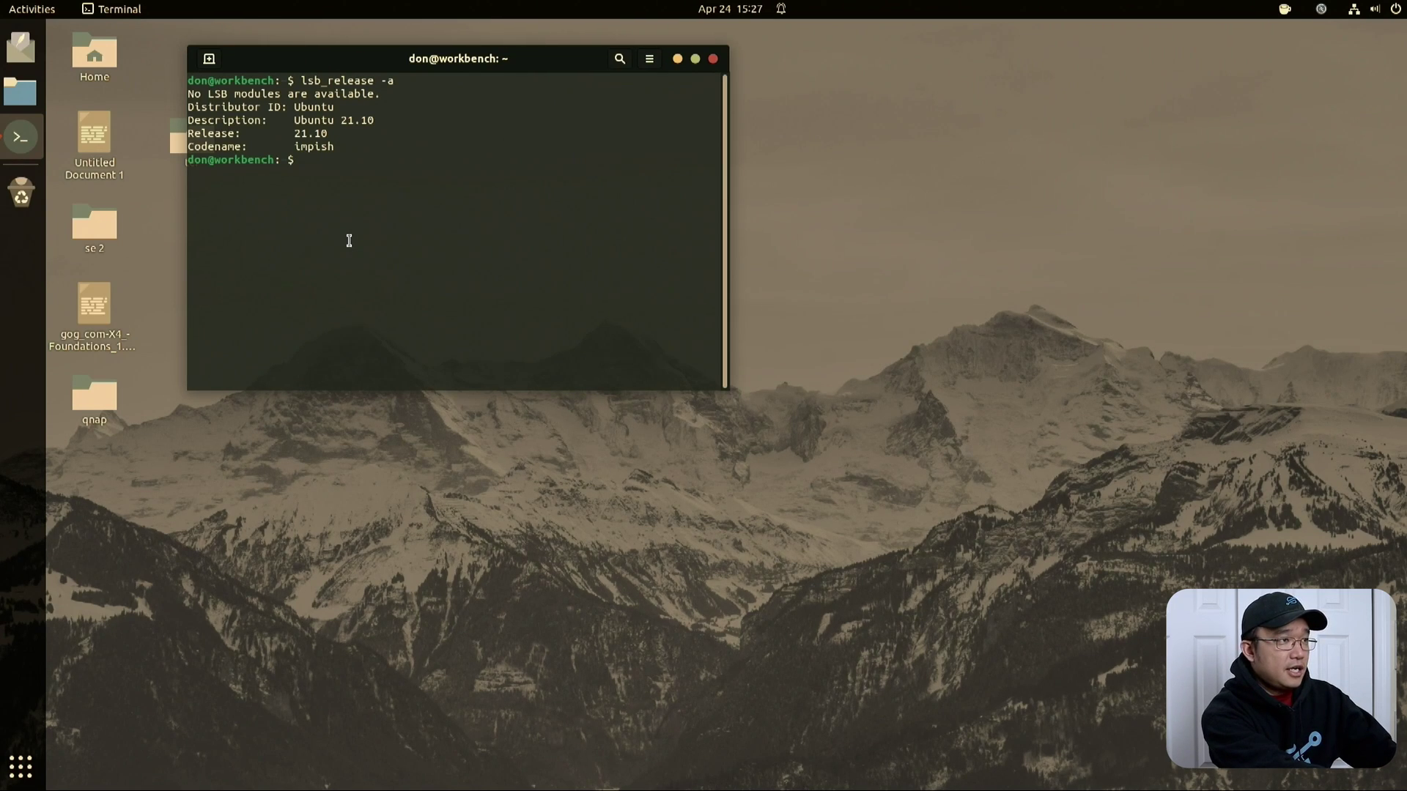
{"action": "type", "text": "gnome-shell"}
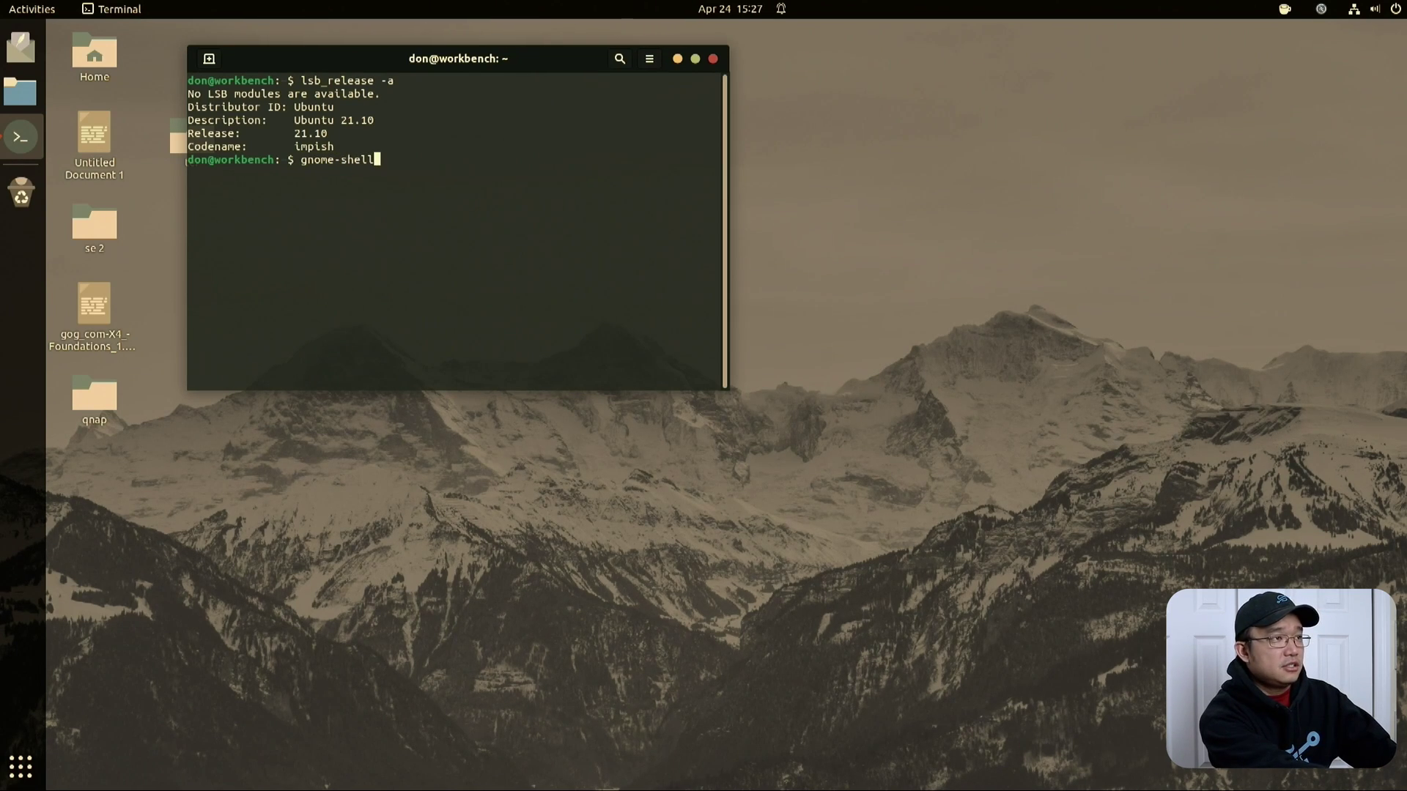
{"action": "type", "text": " --version"}
{"action": "key", "text": "Return"}
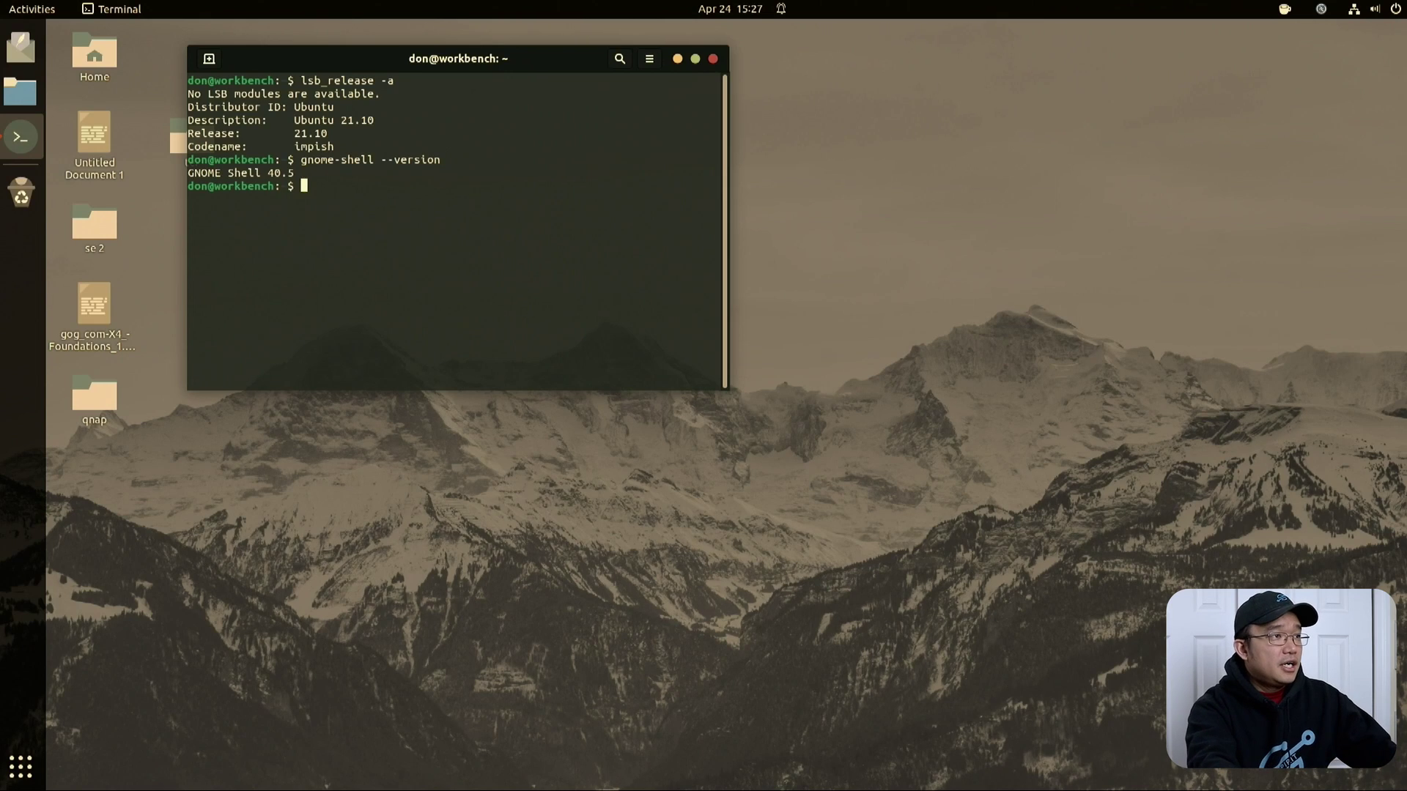
{"action": "triple_click", "coordinate": [297, 173]}
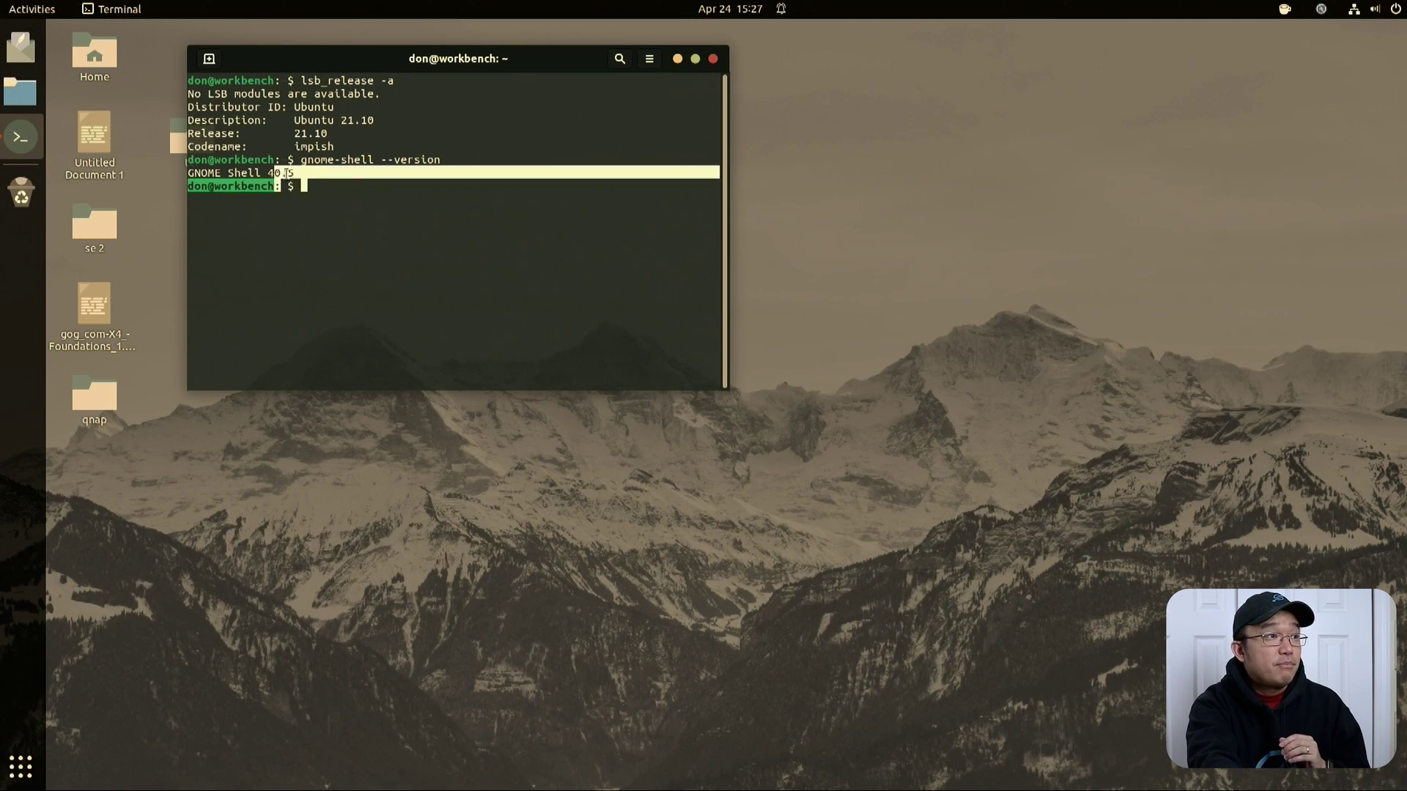
{"action": "left_click", "coordinate": [303, 171]}
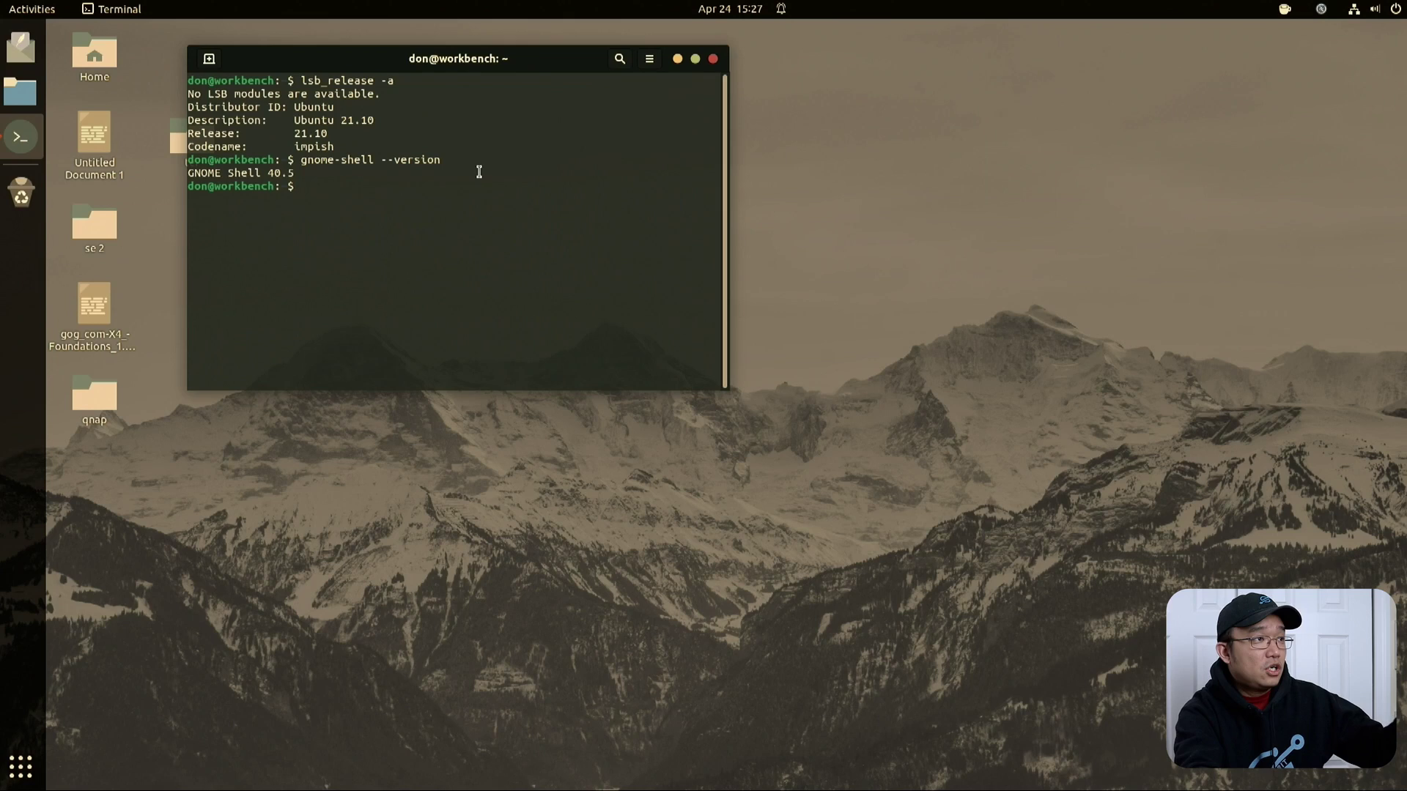
Step: Centre the terminal window, page through the app grid, and launch Software Updater
{"action": "left_click_drag", "start_coordinate": [400, 63], "coordinate": [585, 171]}
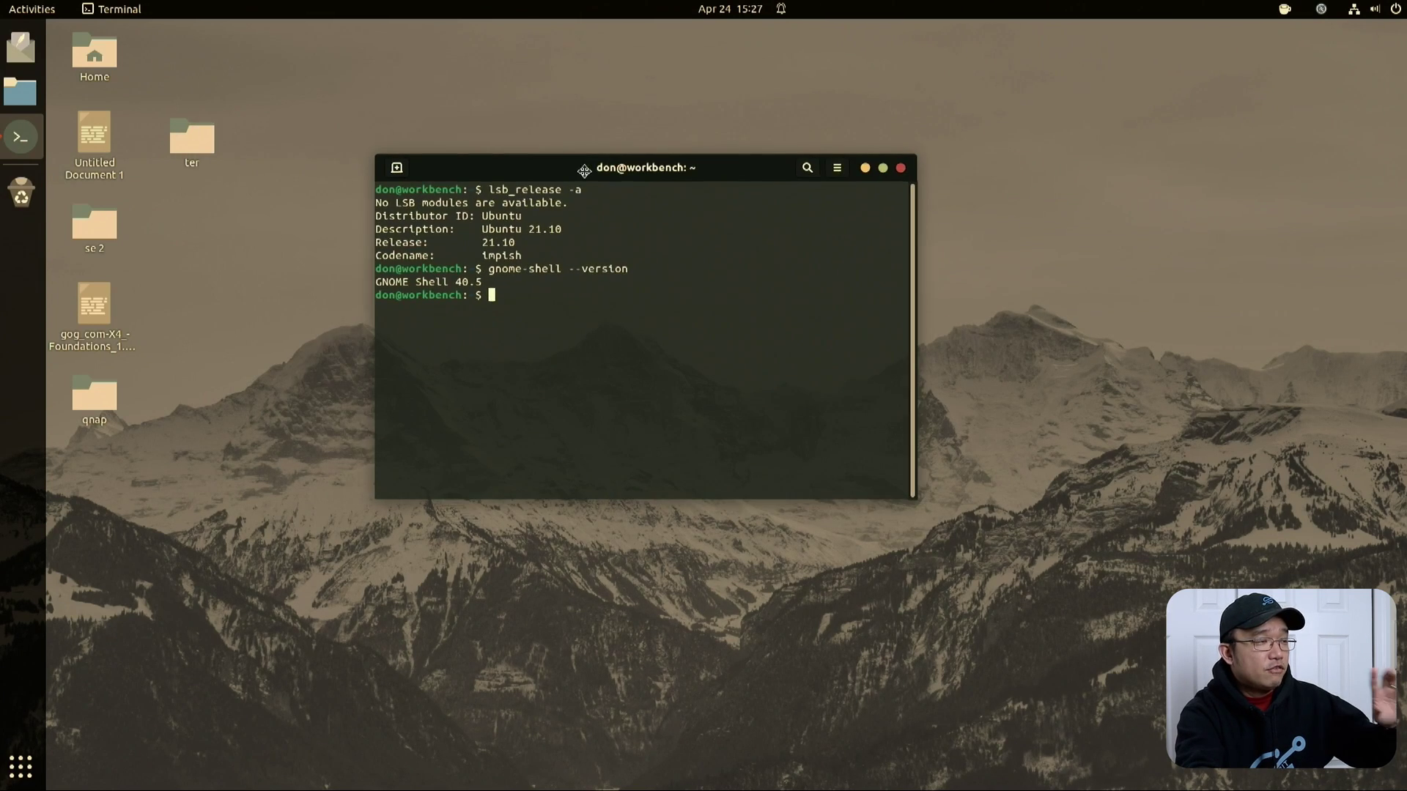
{"action": "left_click", "coordinate": [6, 786]}
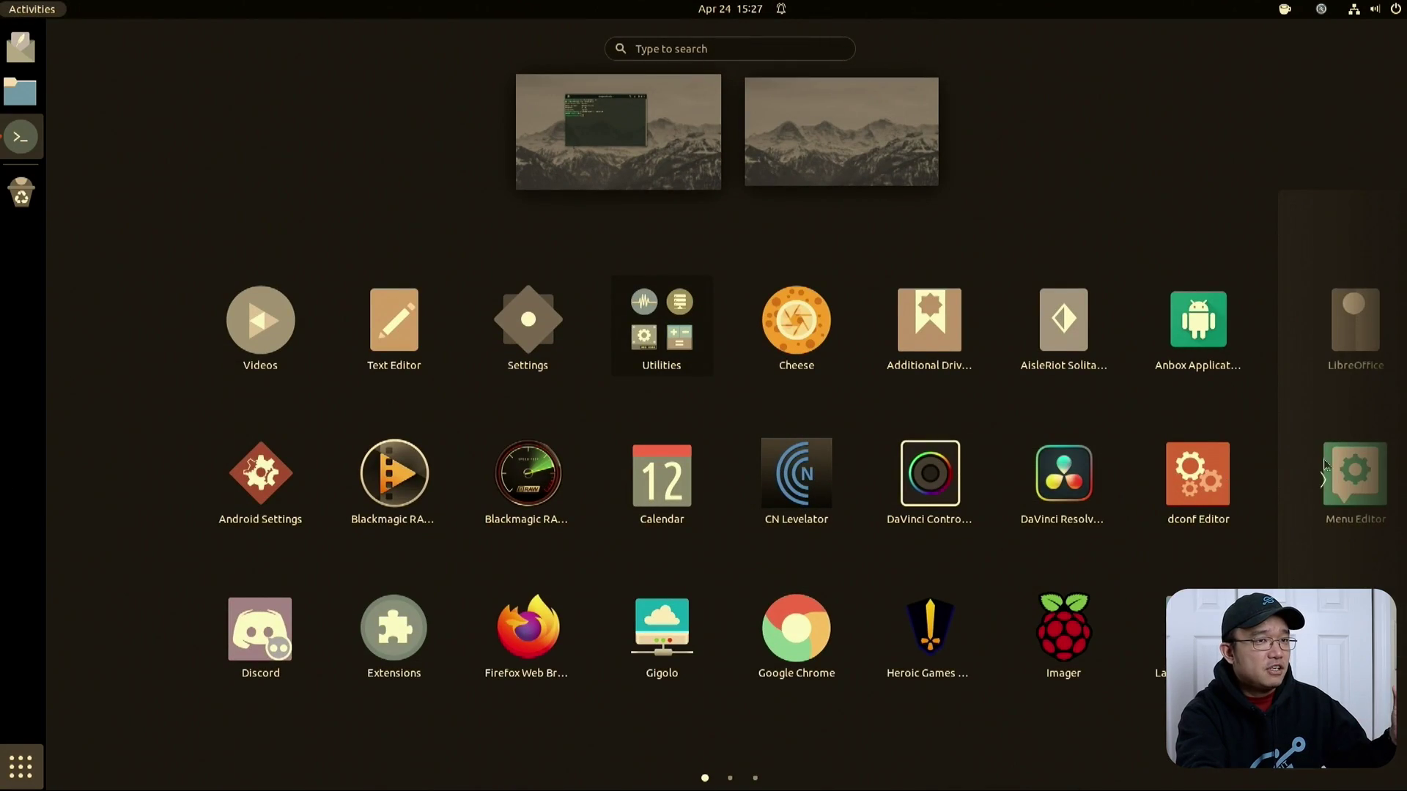
{"action": "left_click", "coordinate": [1333, 461]}
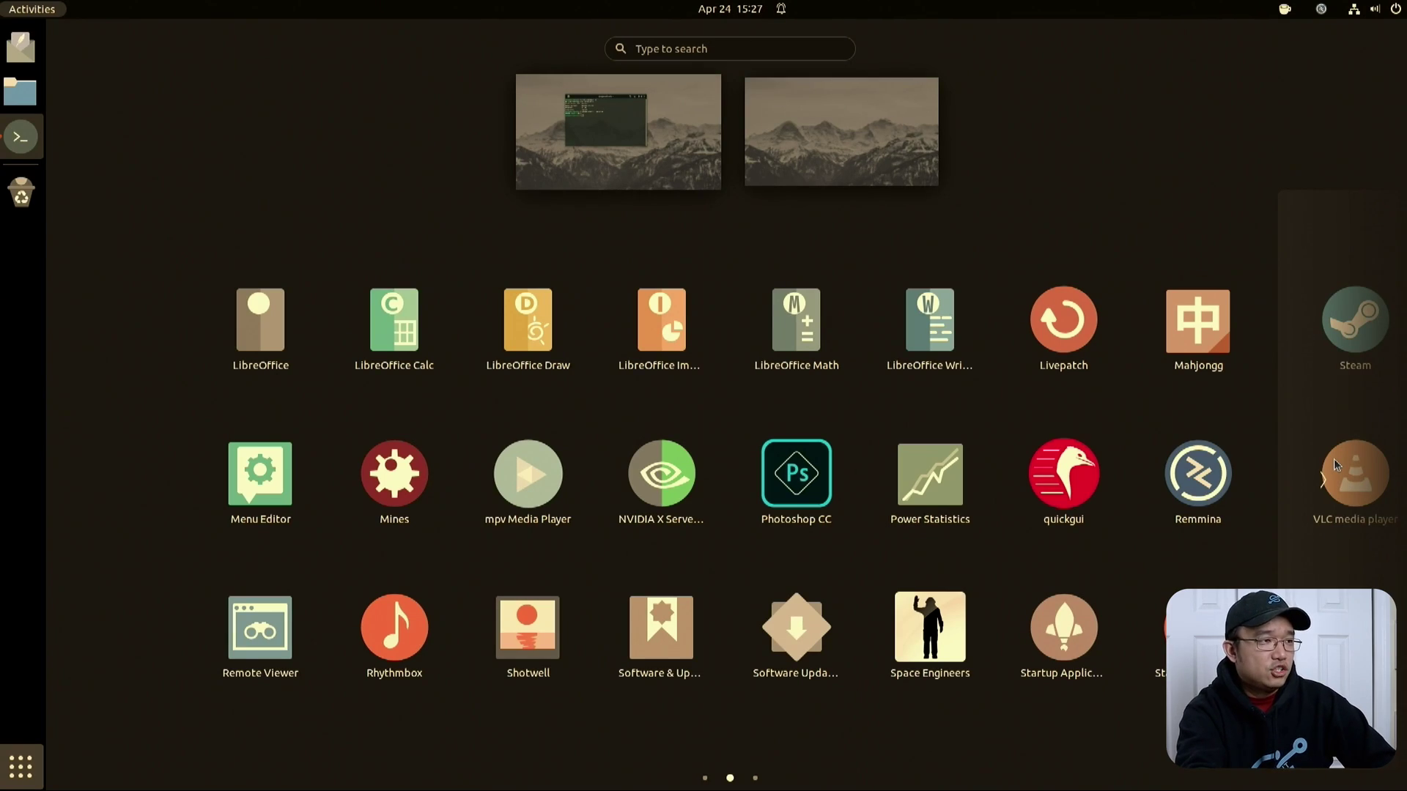
{"action": "left_click", "coordinate": [1334, 459]}
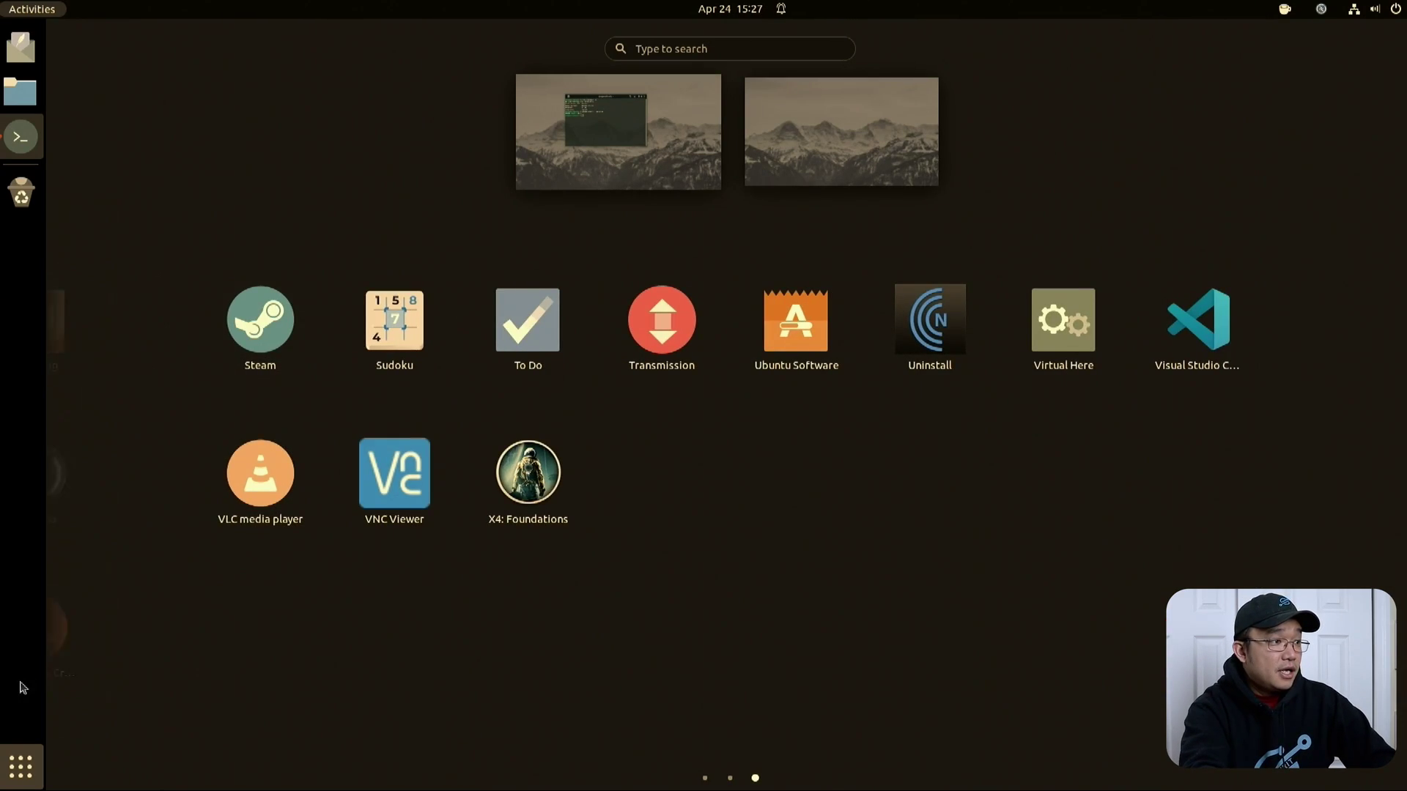
{"action": "left_click", "coordinate": [21, 767]}
{"action": "left_click", "coordinate": [20, 767]}
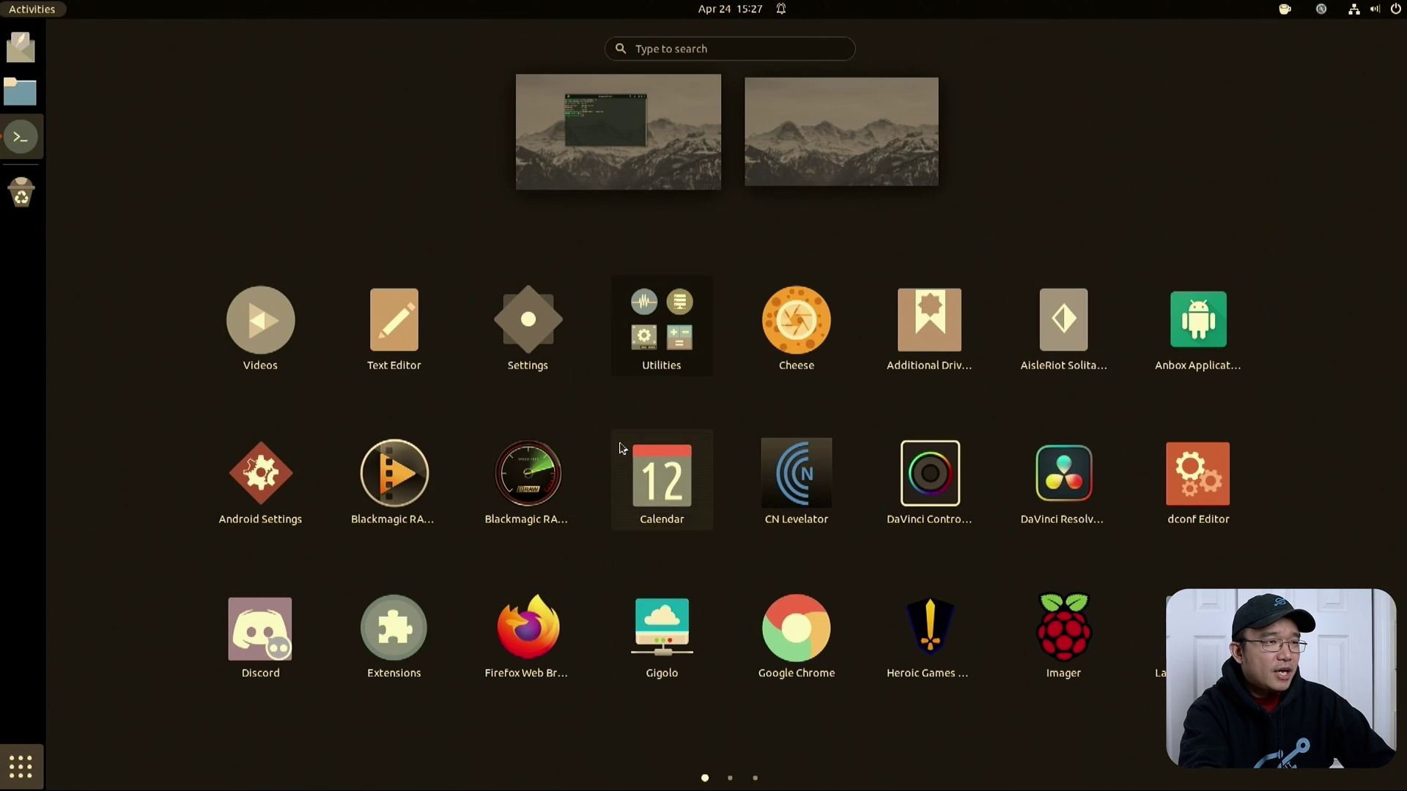
{"action": "scroll", "coordinate": [1202, 469], "scroll_direction": "down", "scroll_amount": 1}
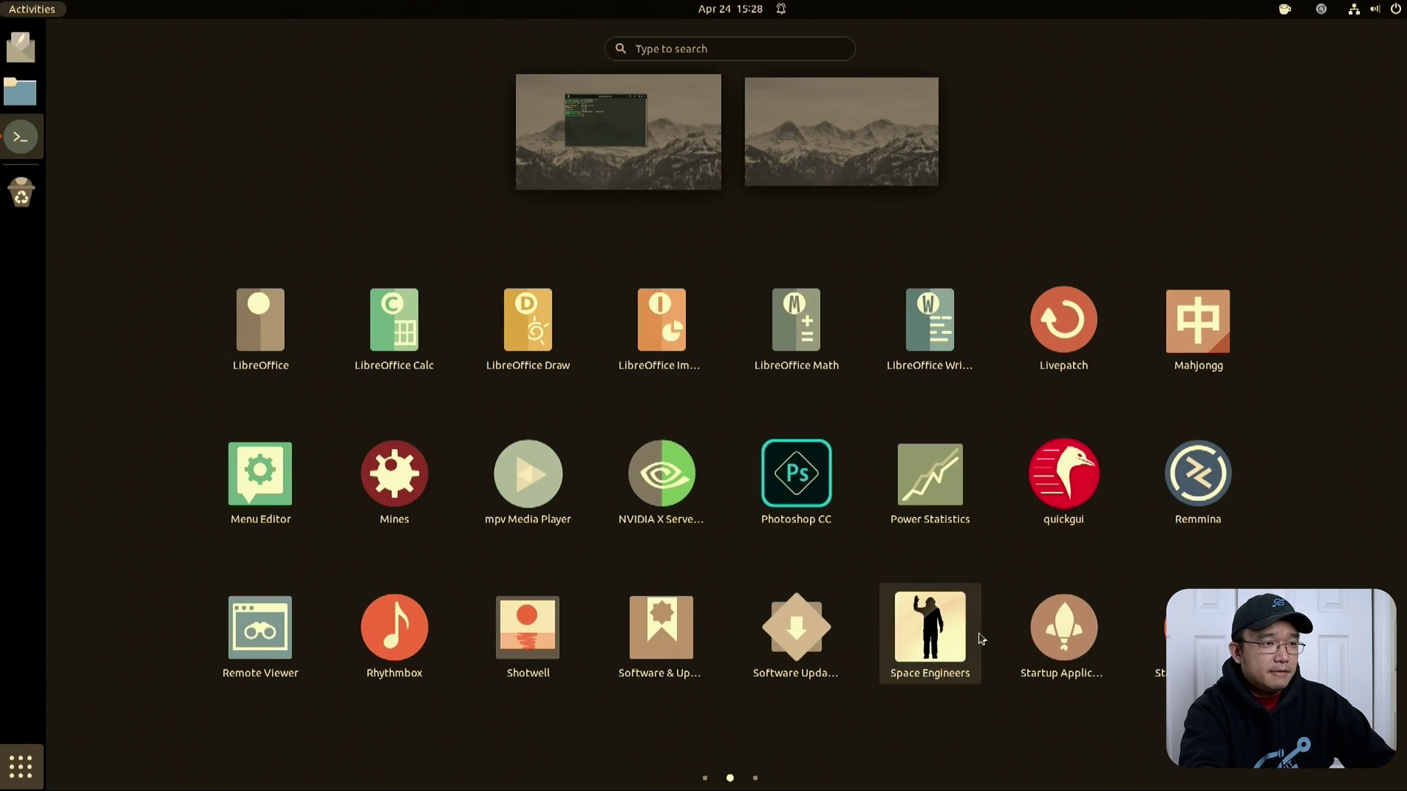
{"action": "left_click", "coordinate": [797, 628]}
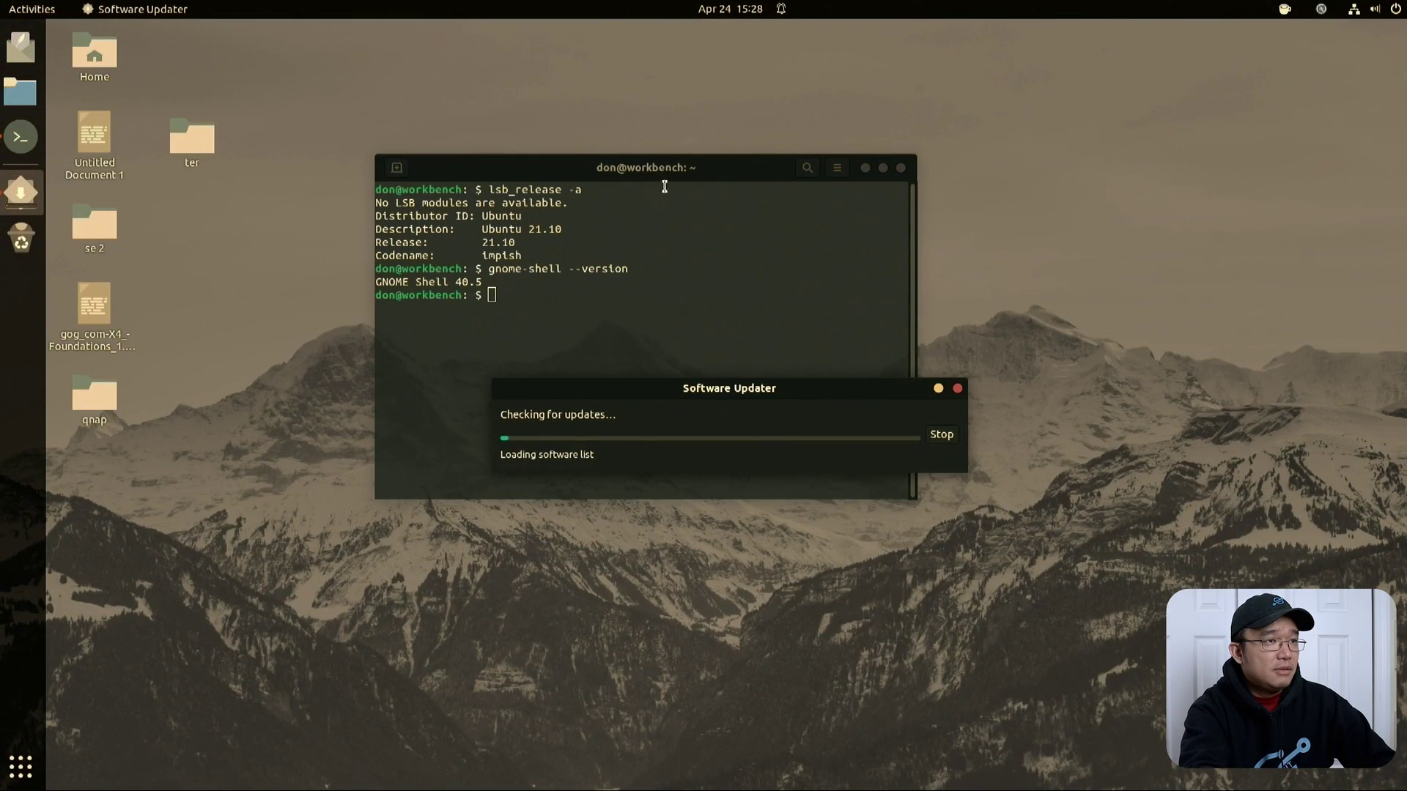
Step: Close the terminal, keep notifications at 'For any new version', and dismiss the up-to-date message
{"action": "left_click", "coordinate": [901, 168]}
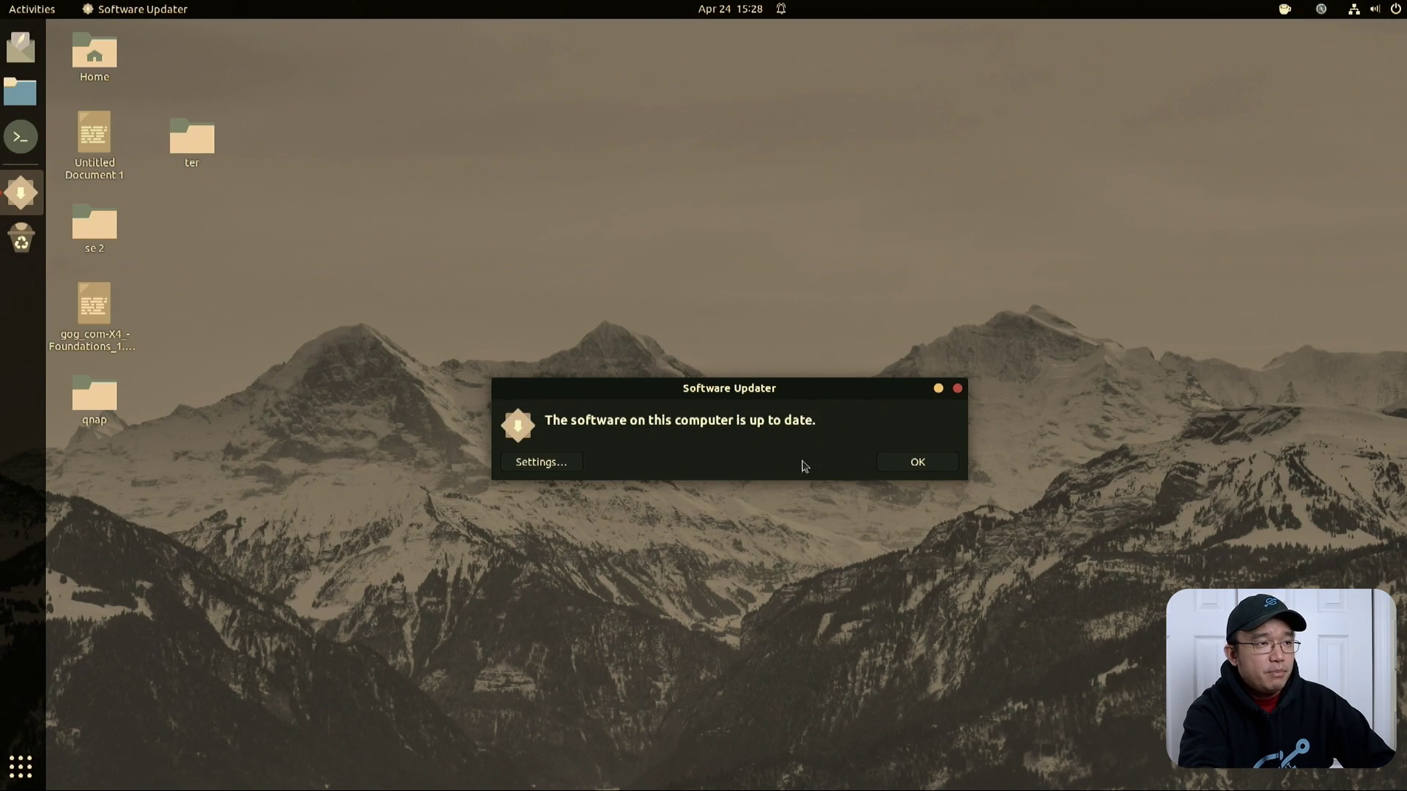
{"action": "left_click", "coordinate": [551, 463]}
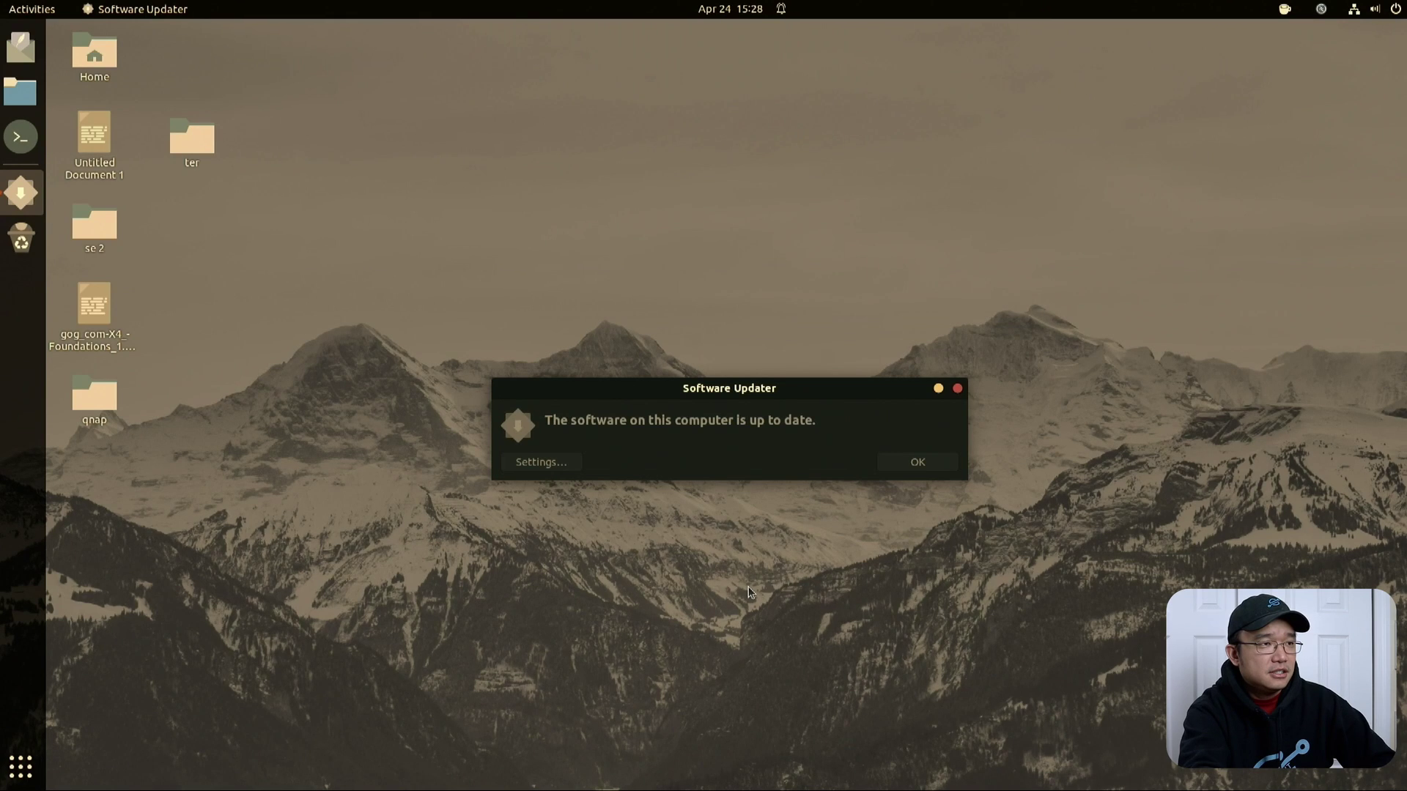
{"action": "left_click", "coordinate": [842, 512]}
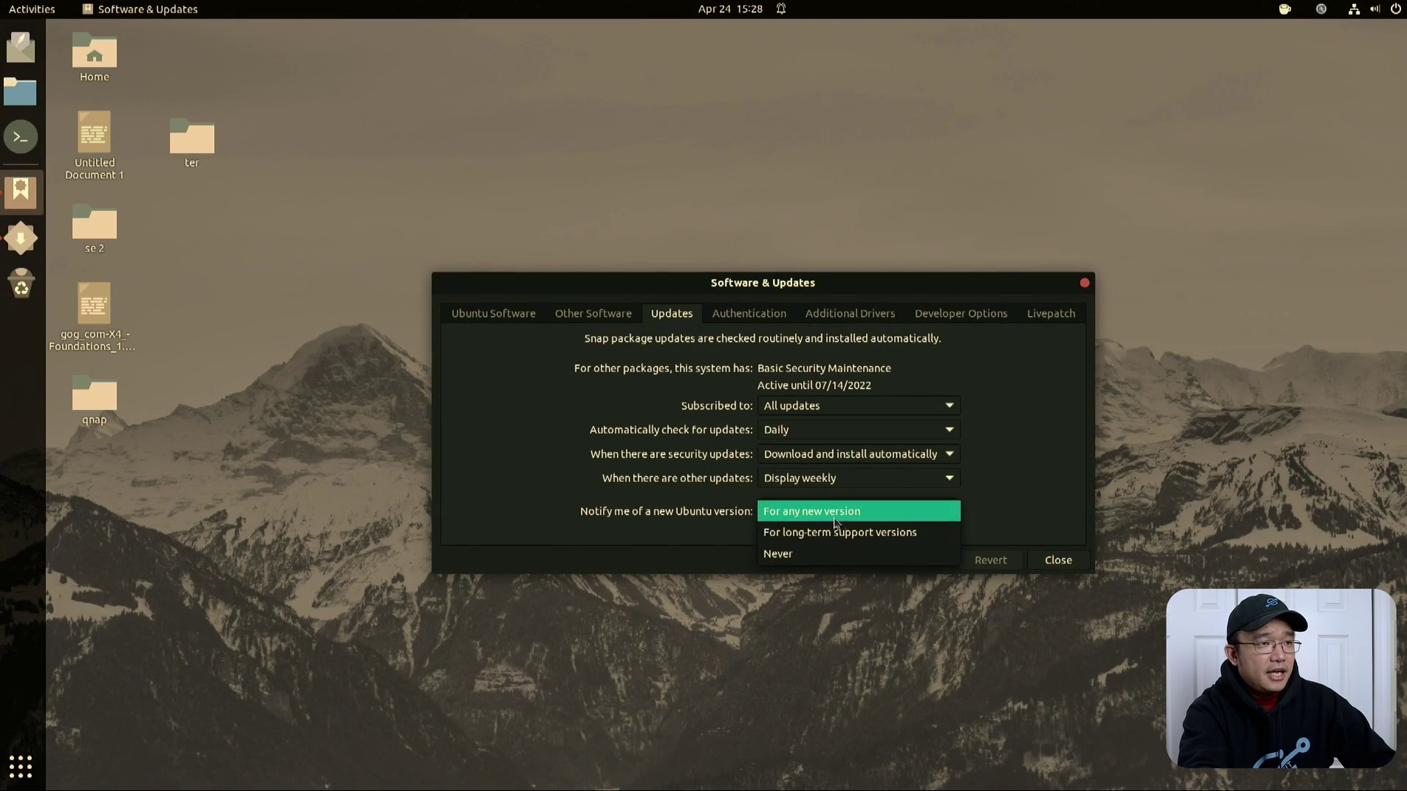
{"action": "left_click", "coordinate": [851, 511]}
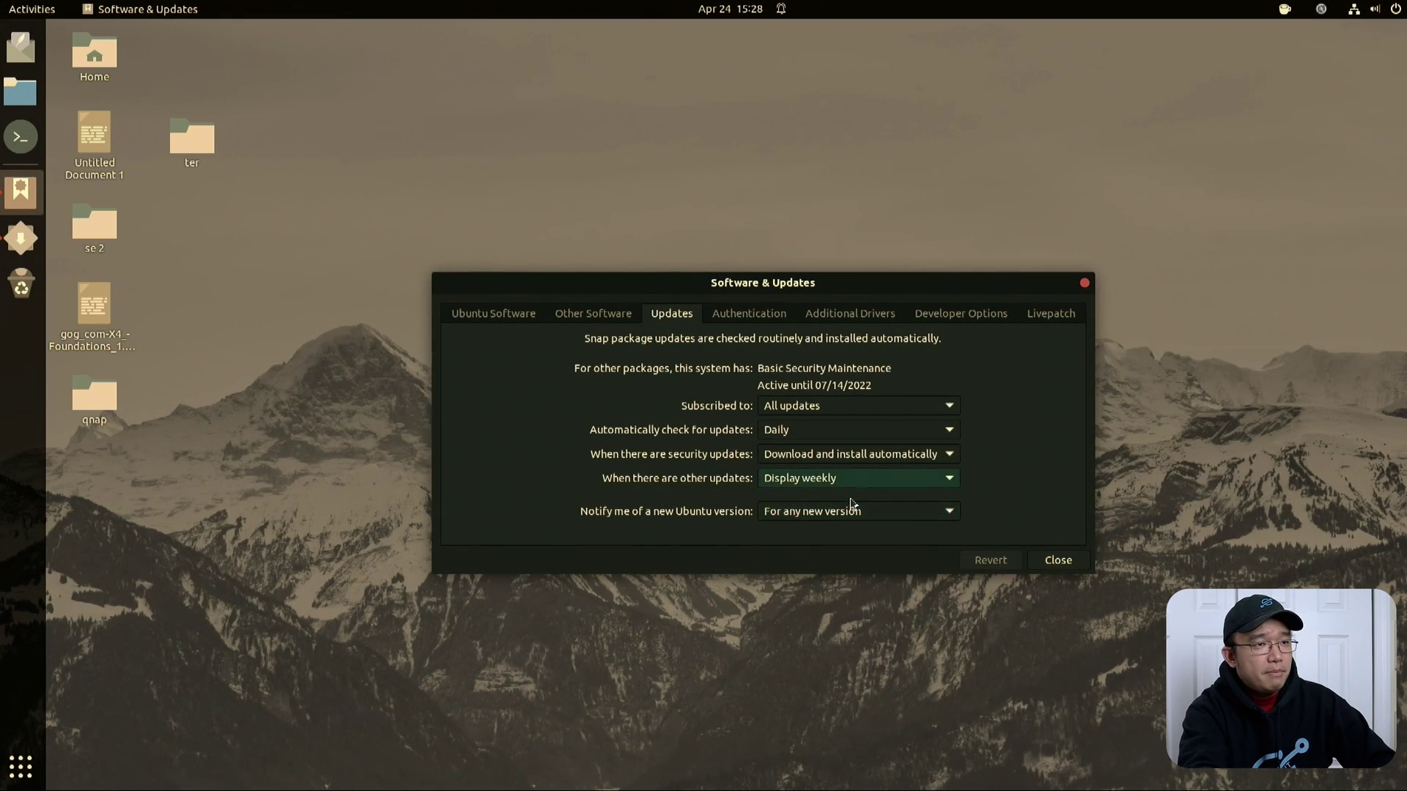
{"action": "left_click", "coordinate": [1058, 560]}
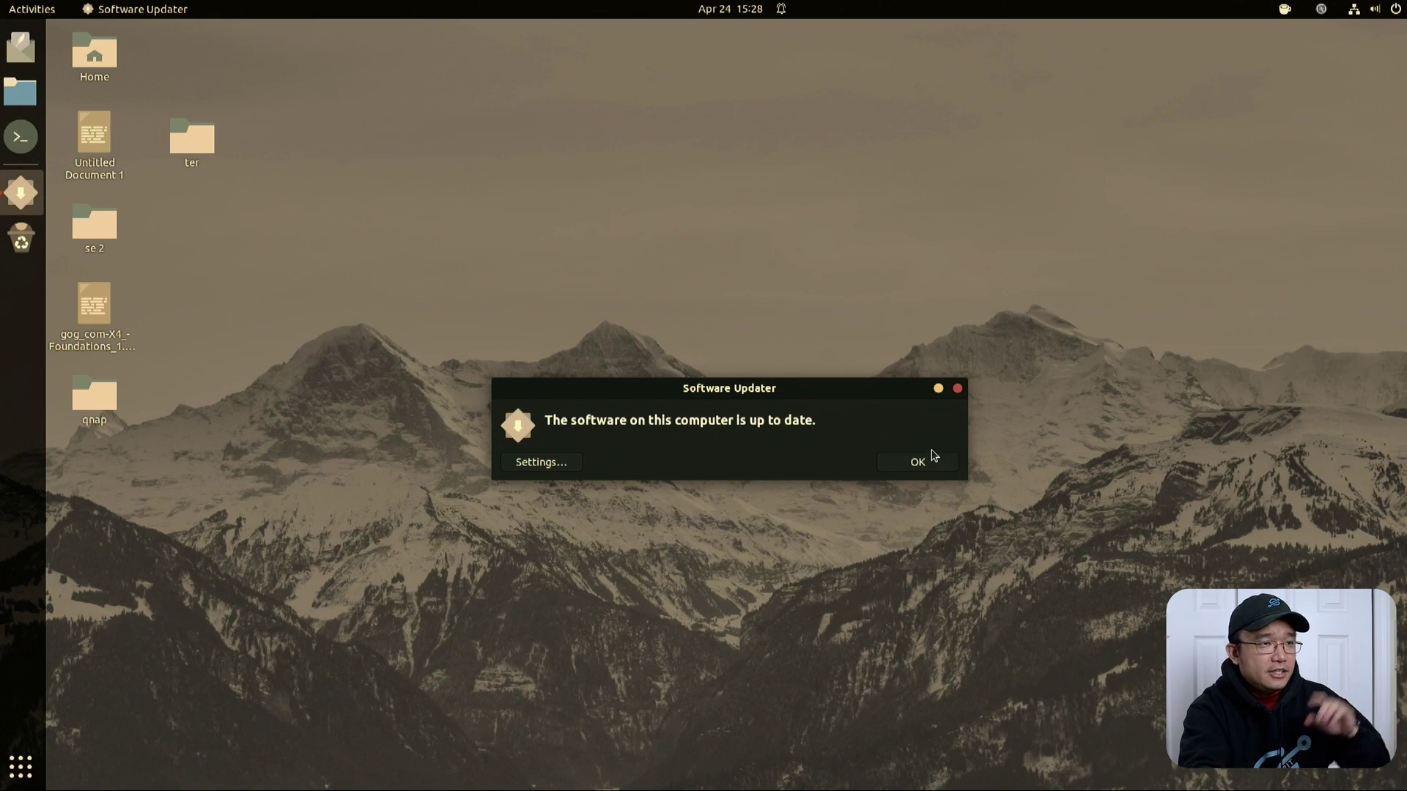
{"action": "left_click", "coordinate": [922, 461]}
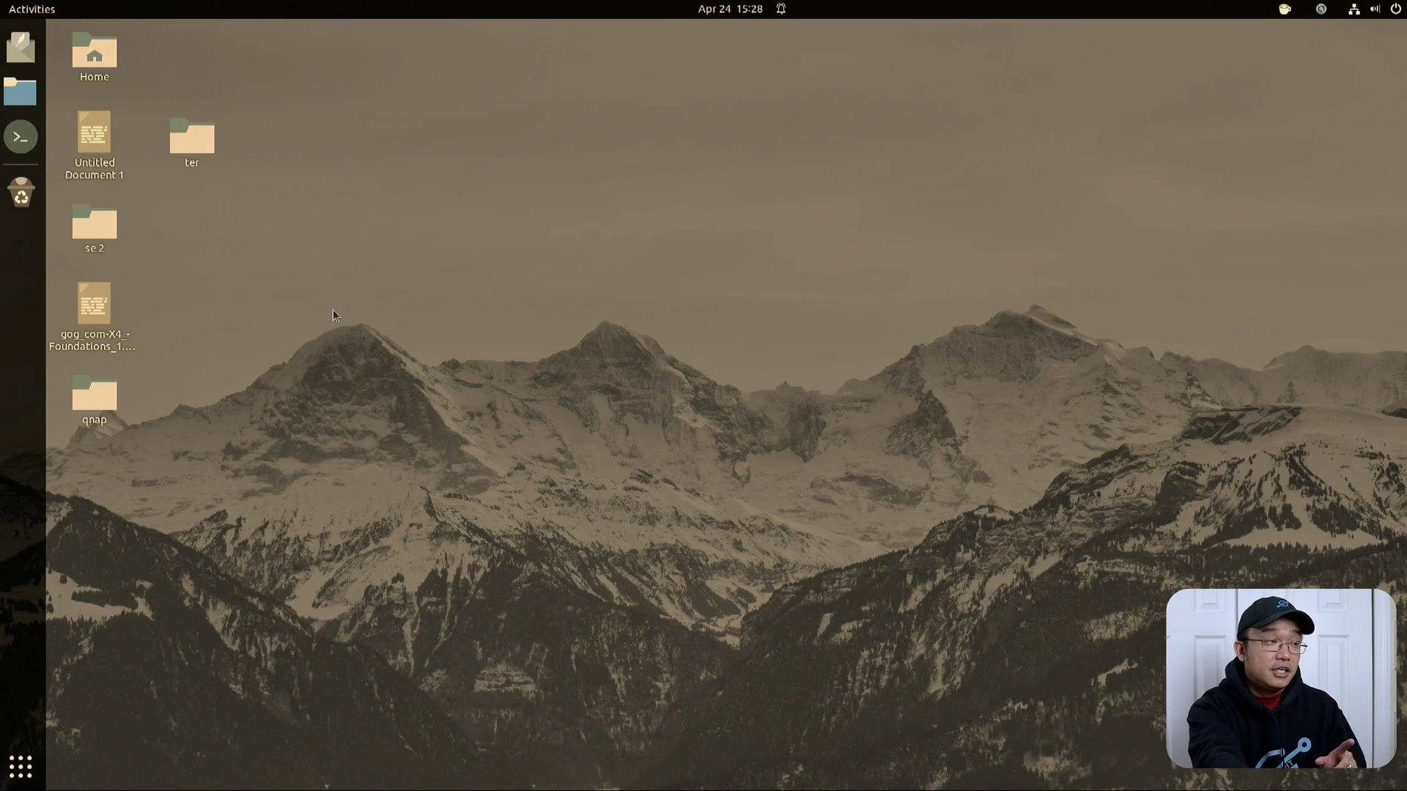
{"action": "key", "text": "ctrl+alt+t"}
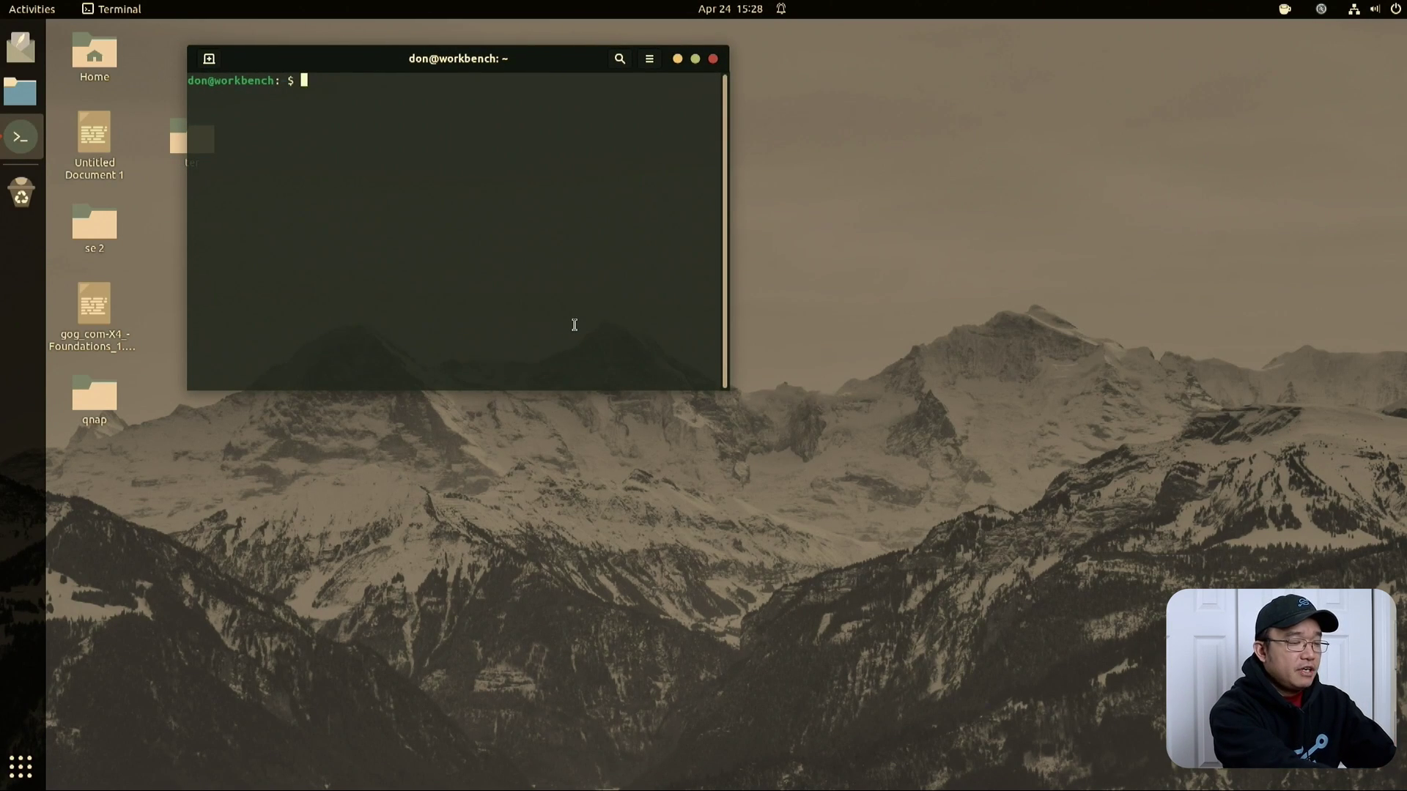
Step: Run sudo do-release-upgrade with the account password, then rerun it with -d for development releases
{"action": "type", "text": "sudo do-re"}
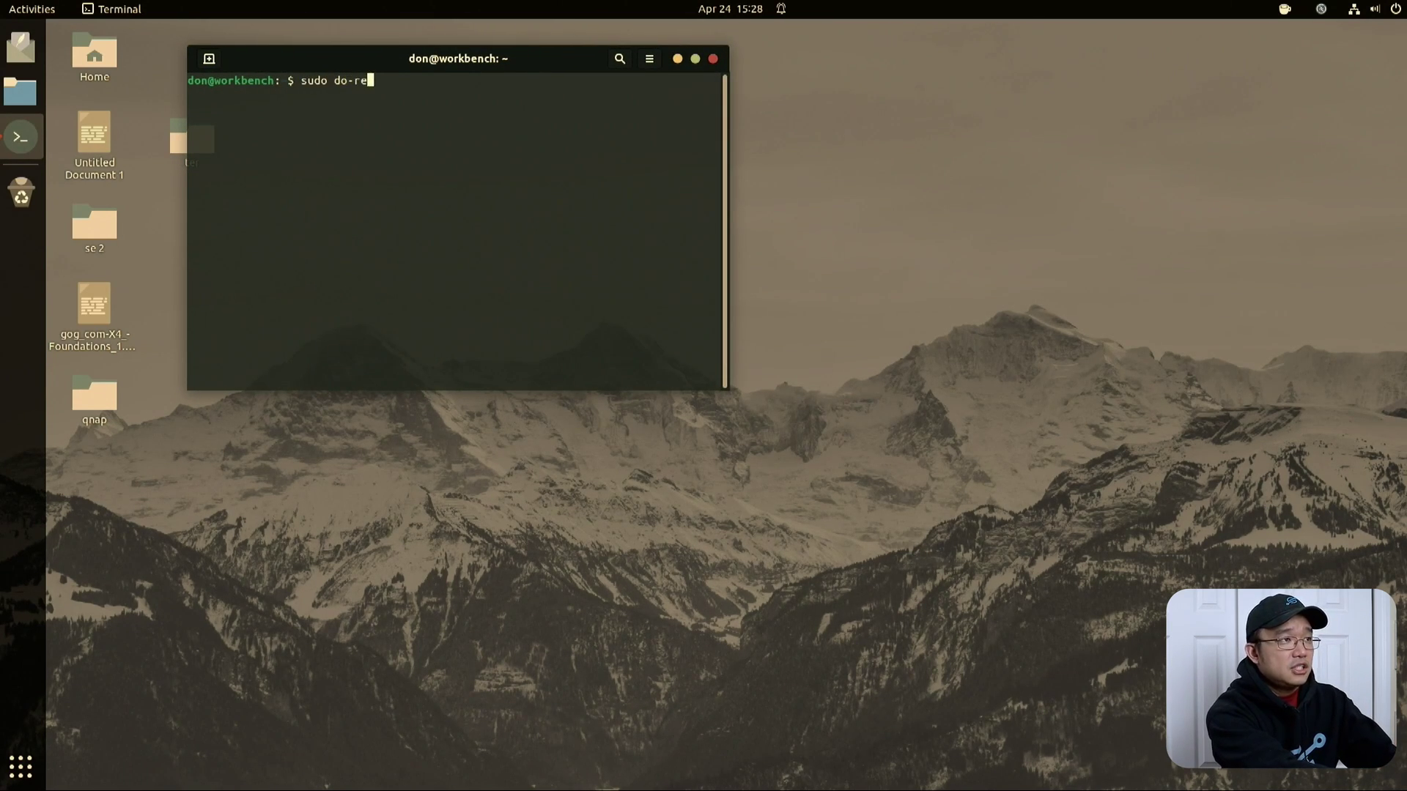
{"action": "key", "text": "Tab"}
{"action": "key", "text": "Return"}
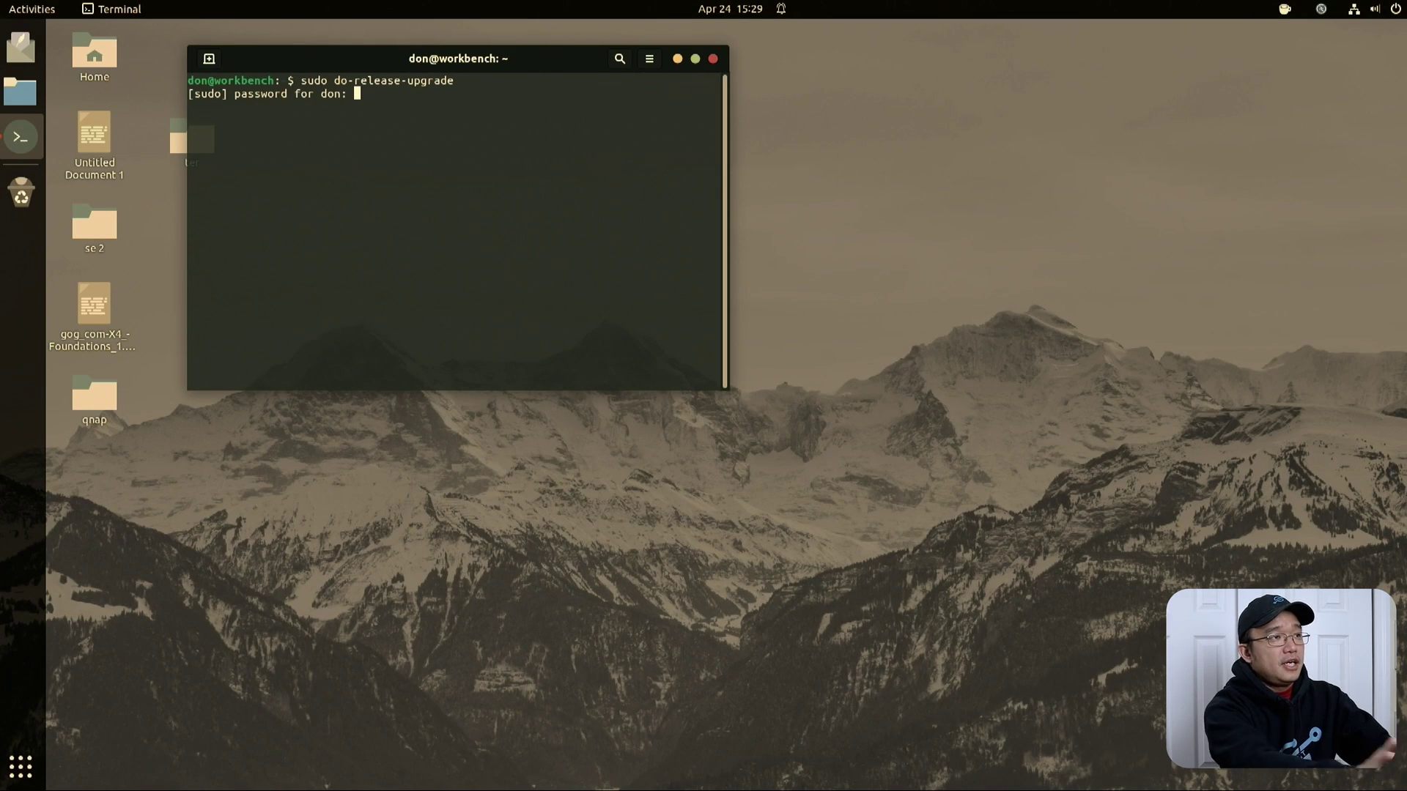
{"action": "key", "text": "Return"}
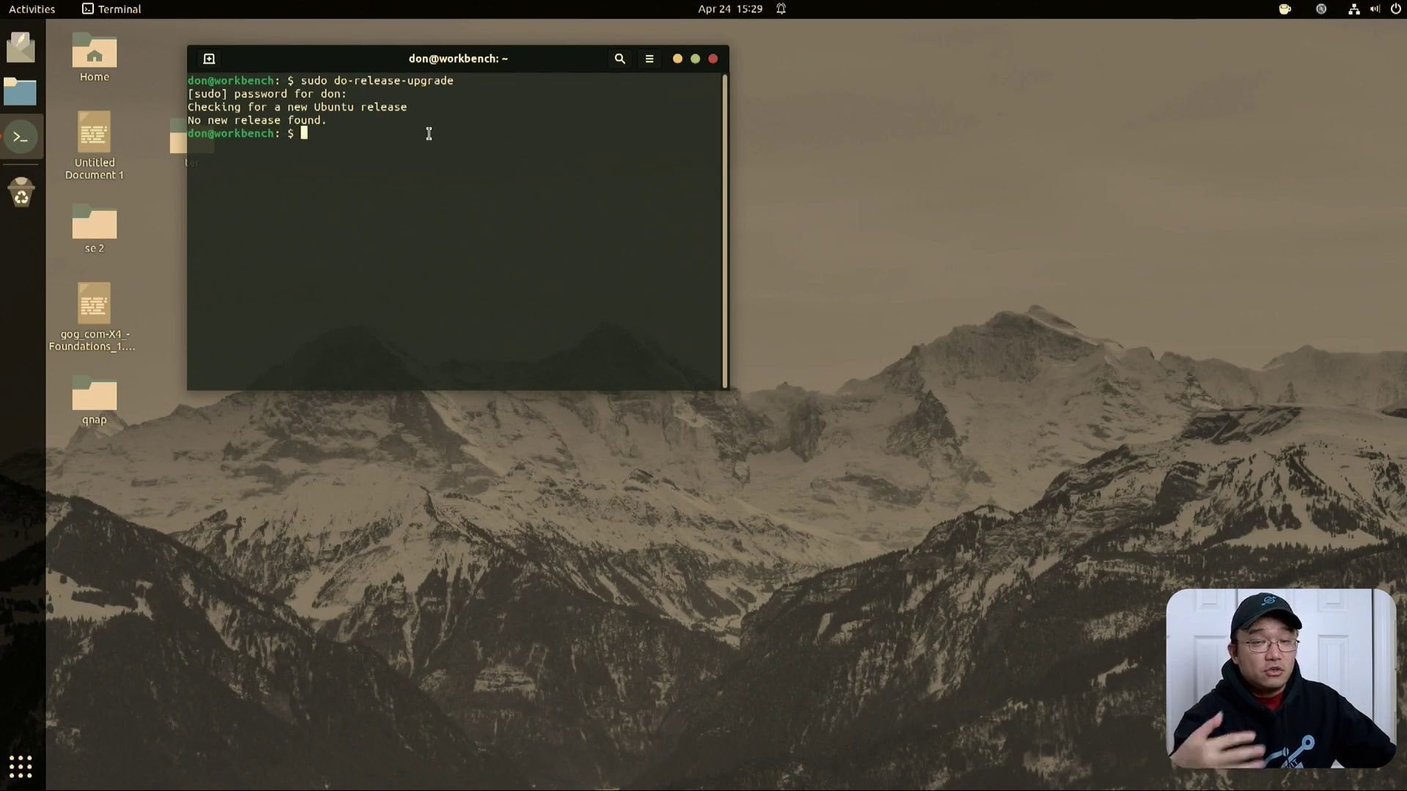
{"action": "key", "text": "Up"}
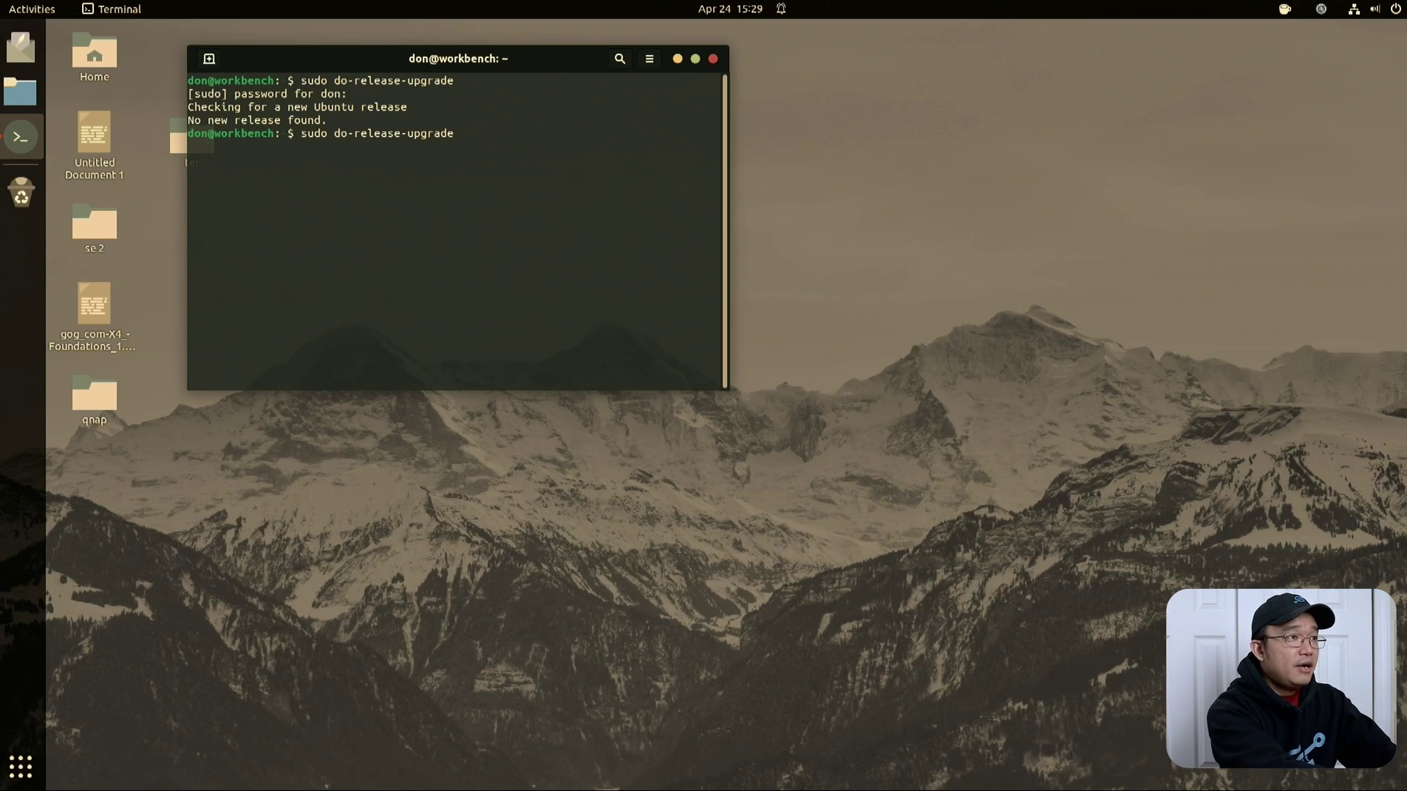
{"action": "type", "text": "-d"}
{"action": "key", "text": "Return"}
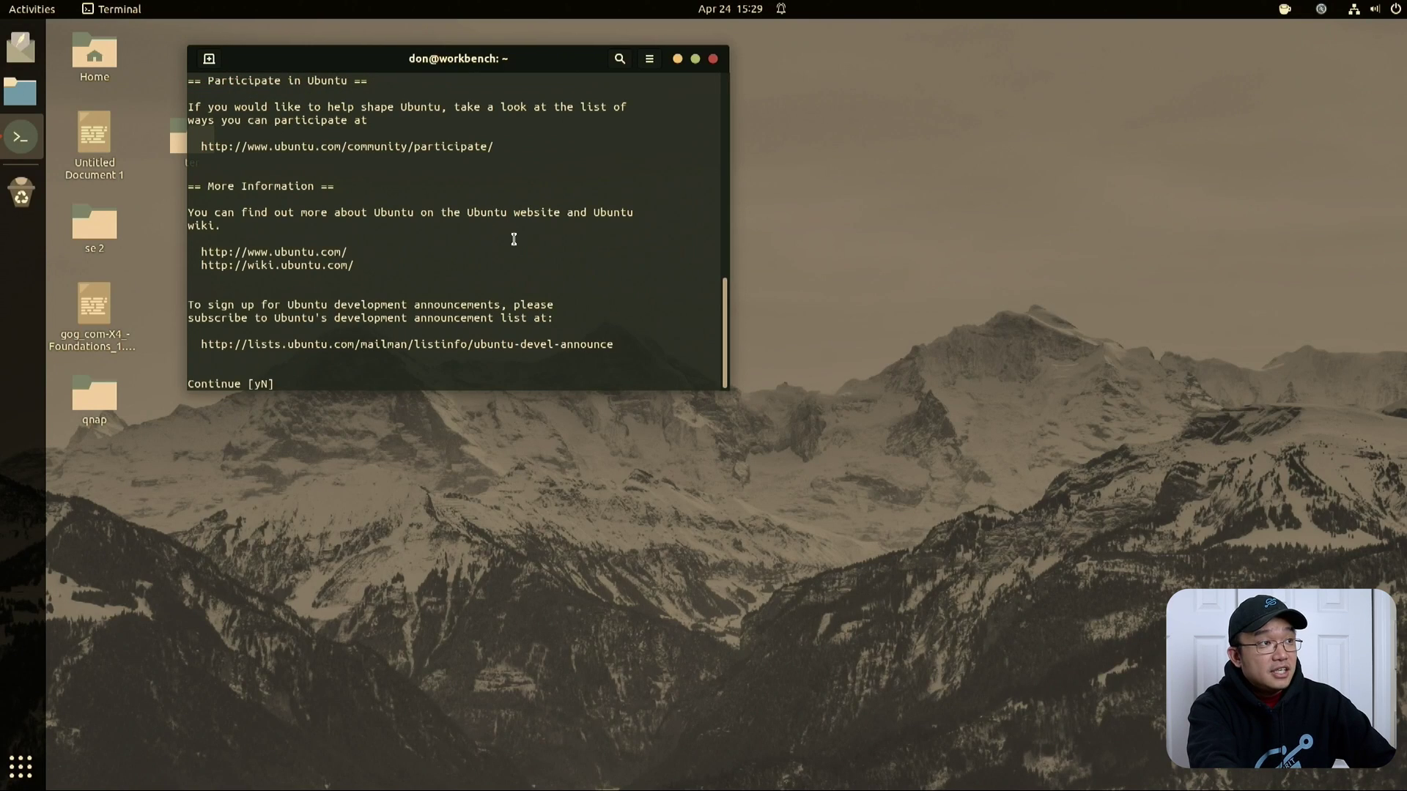
Step: Review the Jammy Jellyfish welcome text and answer y to continue the release upgrade
{"action": "scroll", "coordinate": [514, 239], "scroll_direction": "up", "scroll_amount": 5}
{"action": "scroll", "coordinate": [514, 239], "scroll_direction": "up", "scroll_amount": 10}
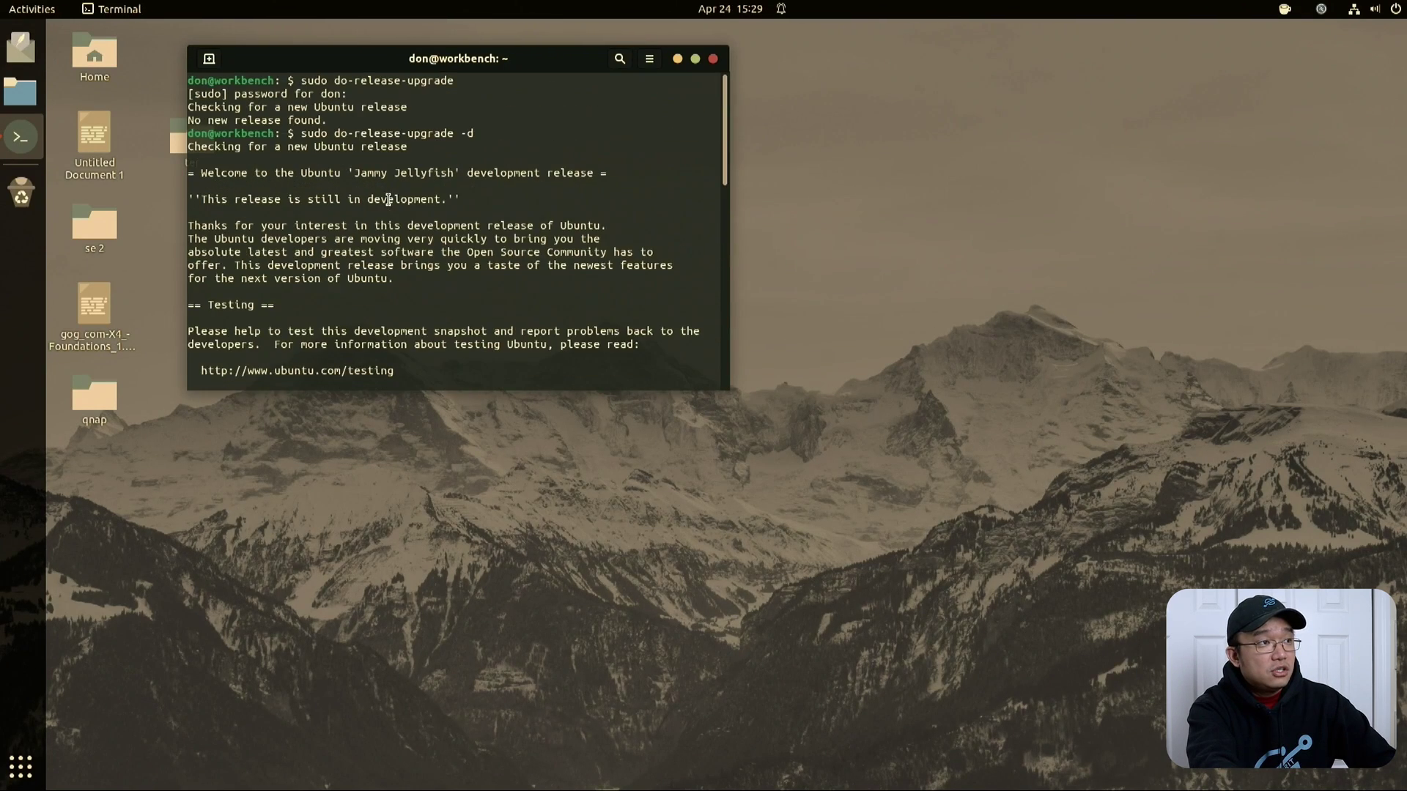
{"action": "double_click", "coordinate": [370, 173]}
{"action": "left_click", "coordinate": [452, 178]}
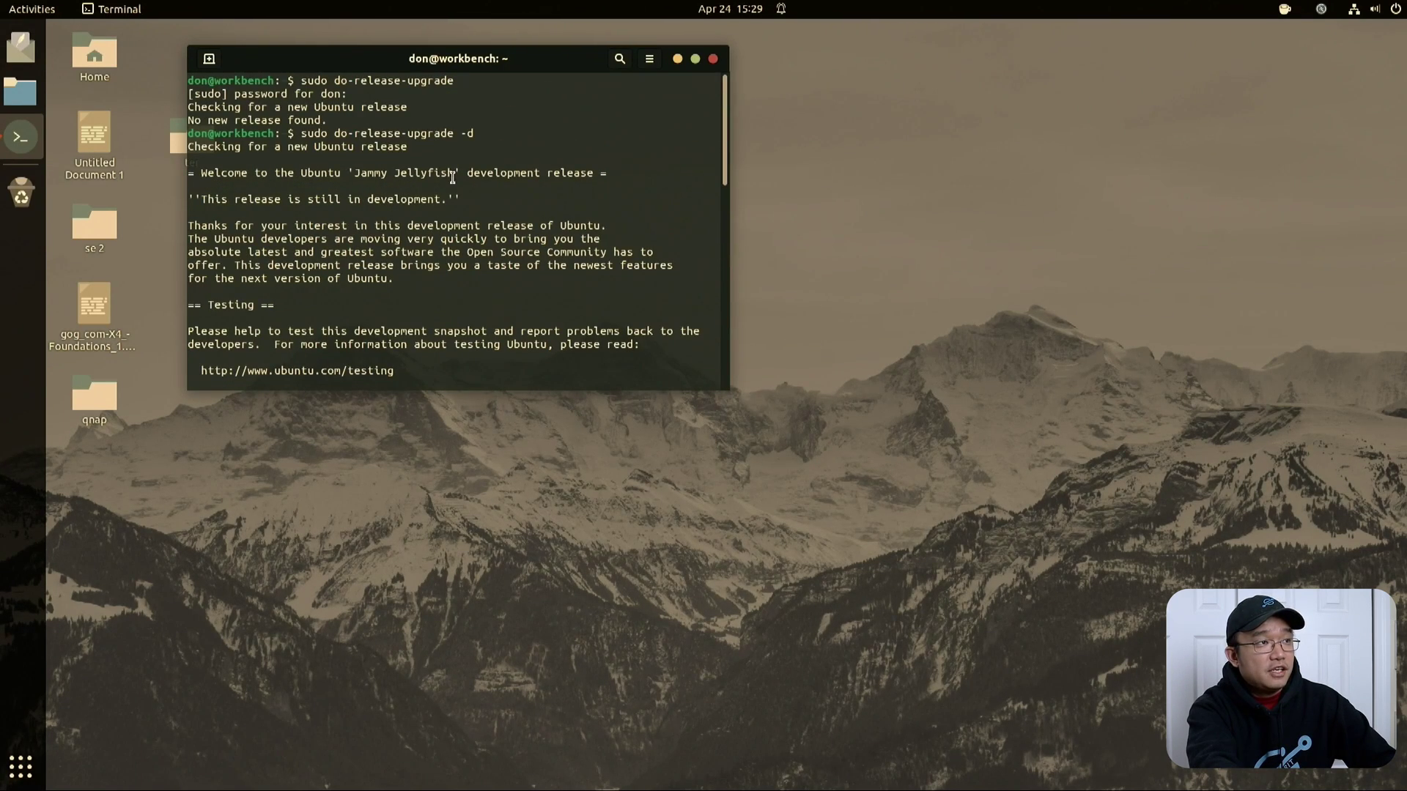
{"action": "triple_click", "coordinate": [454, 177]}
{"action": "left_click", "coordinate": [456, 174]}
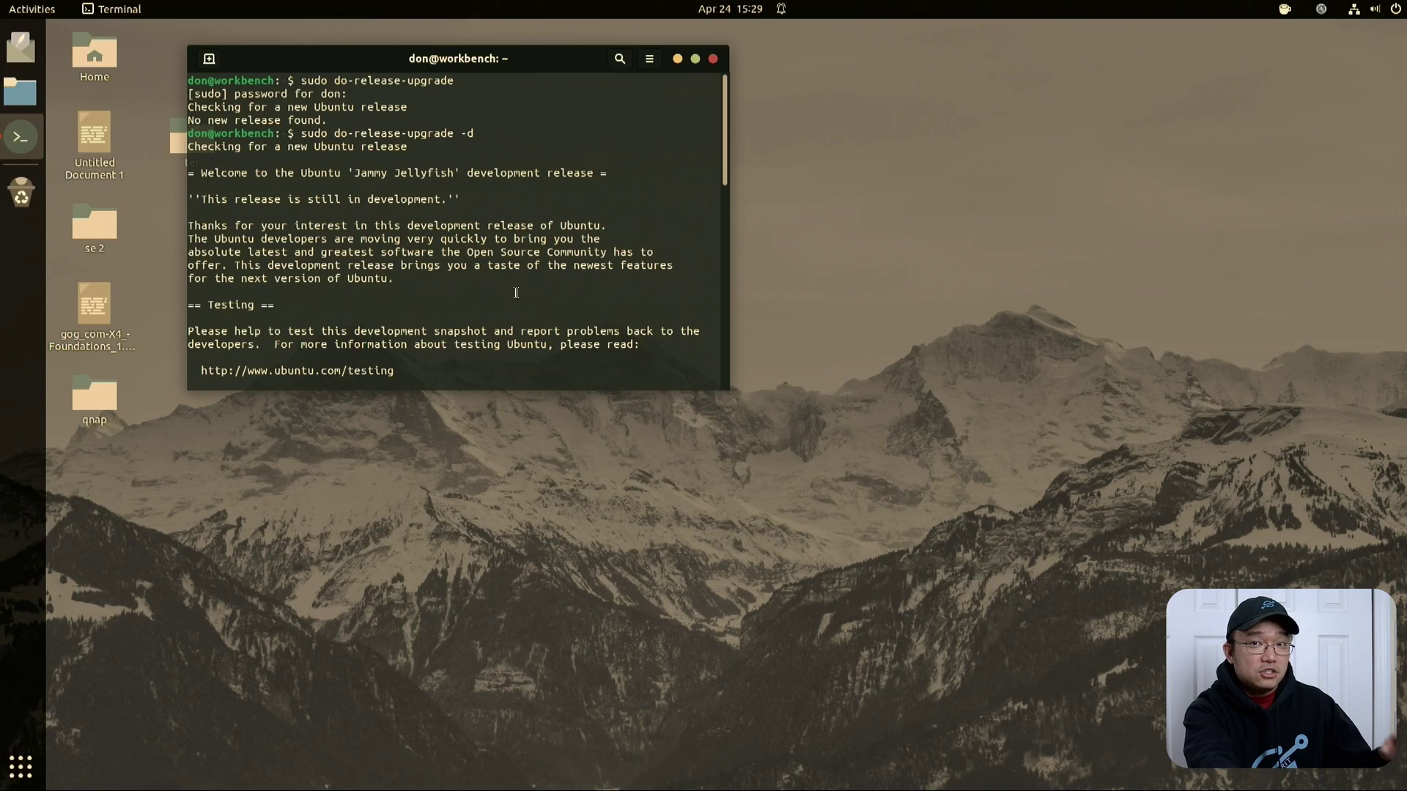
{"action": "scroll", "coordinate": [611, 212], "scroll_direction": "down", "scroll_amount": 10}
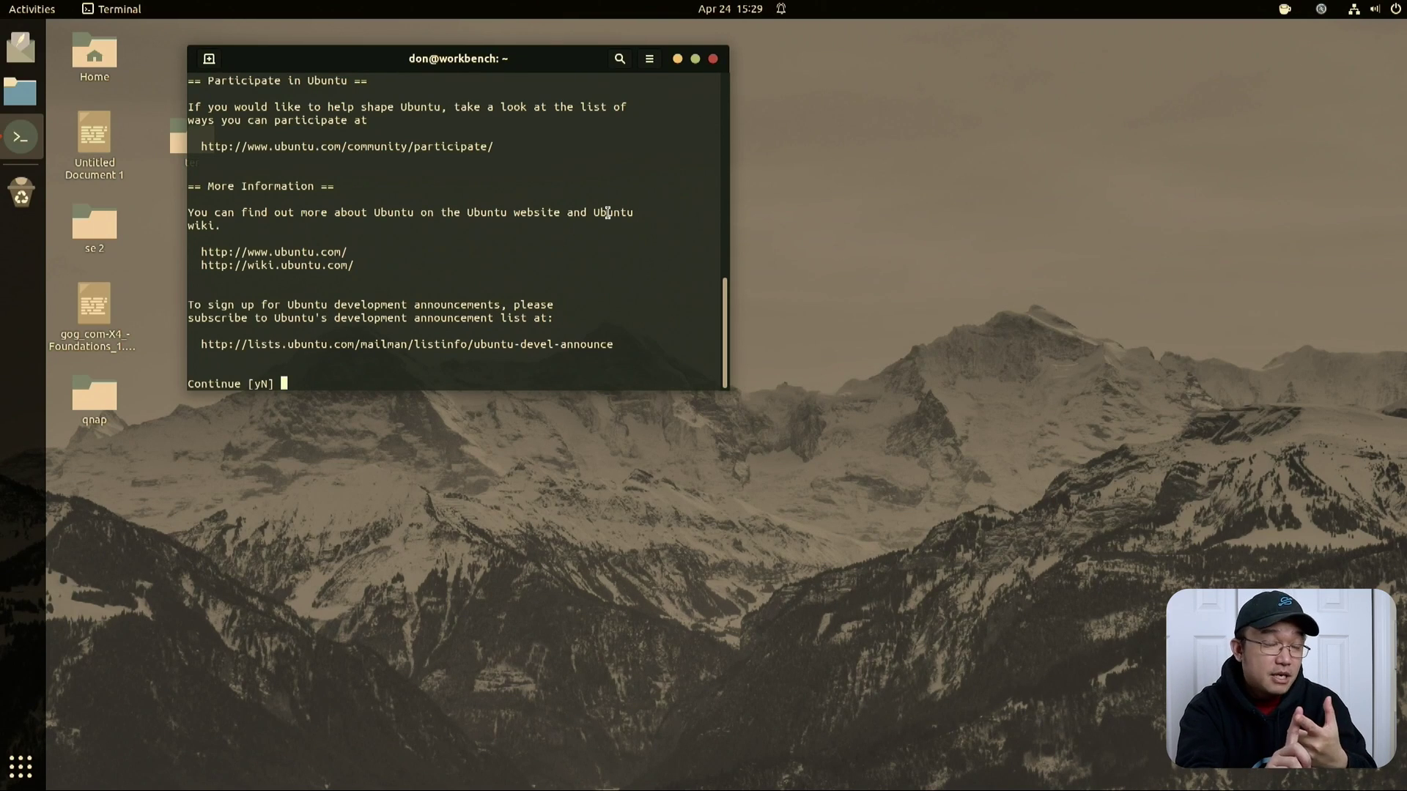
{"action": "type", "text": "y"}
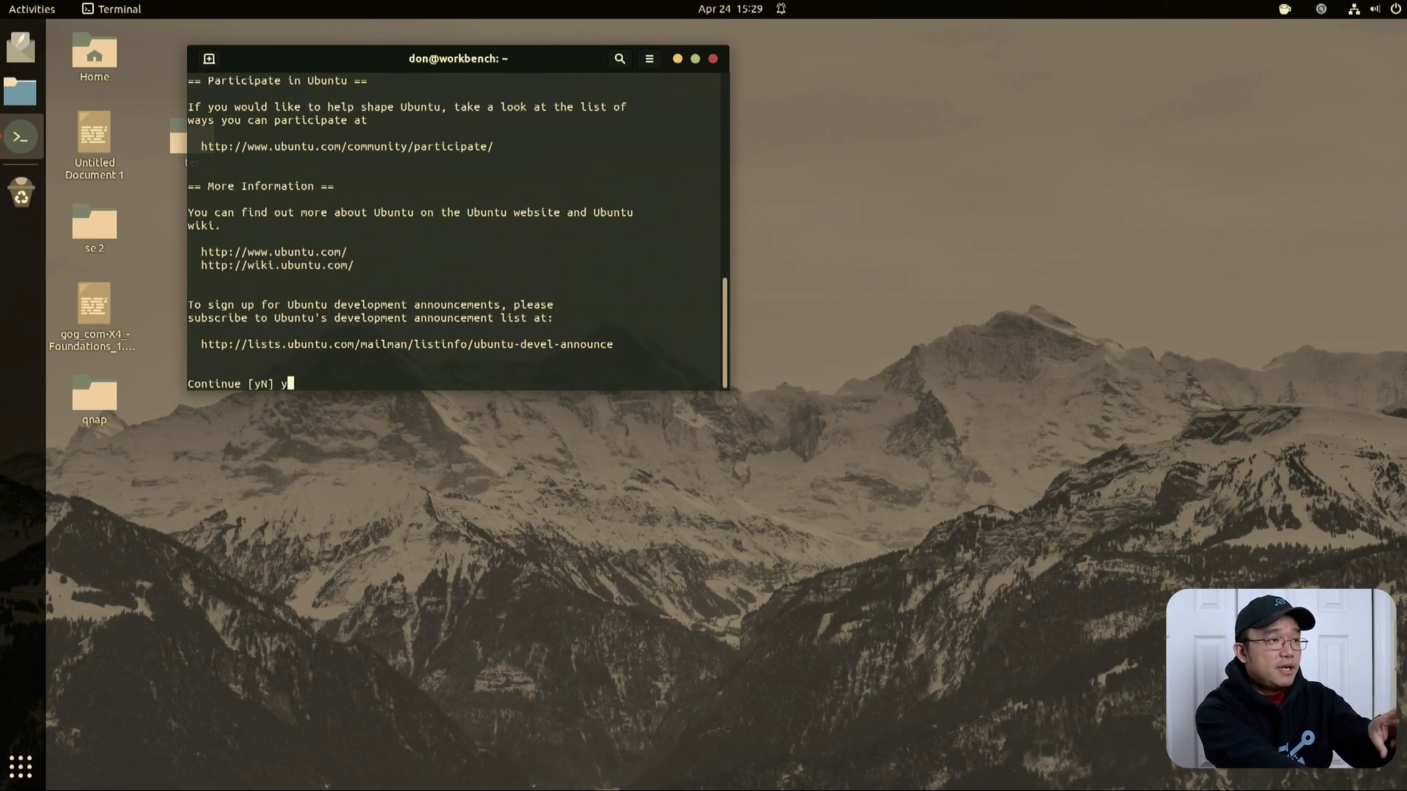
{"action": "key", "text": "Return"}
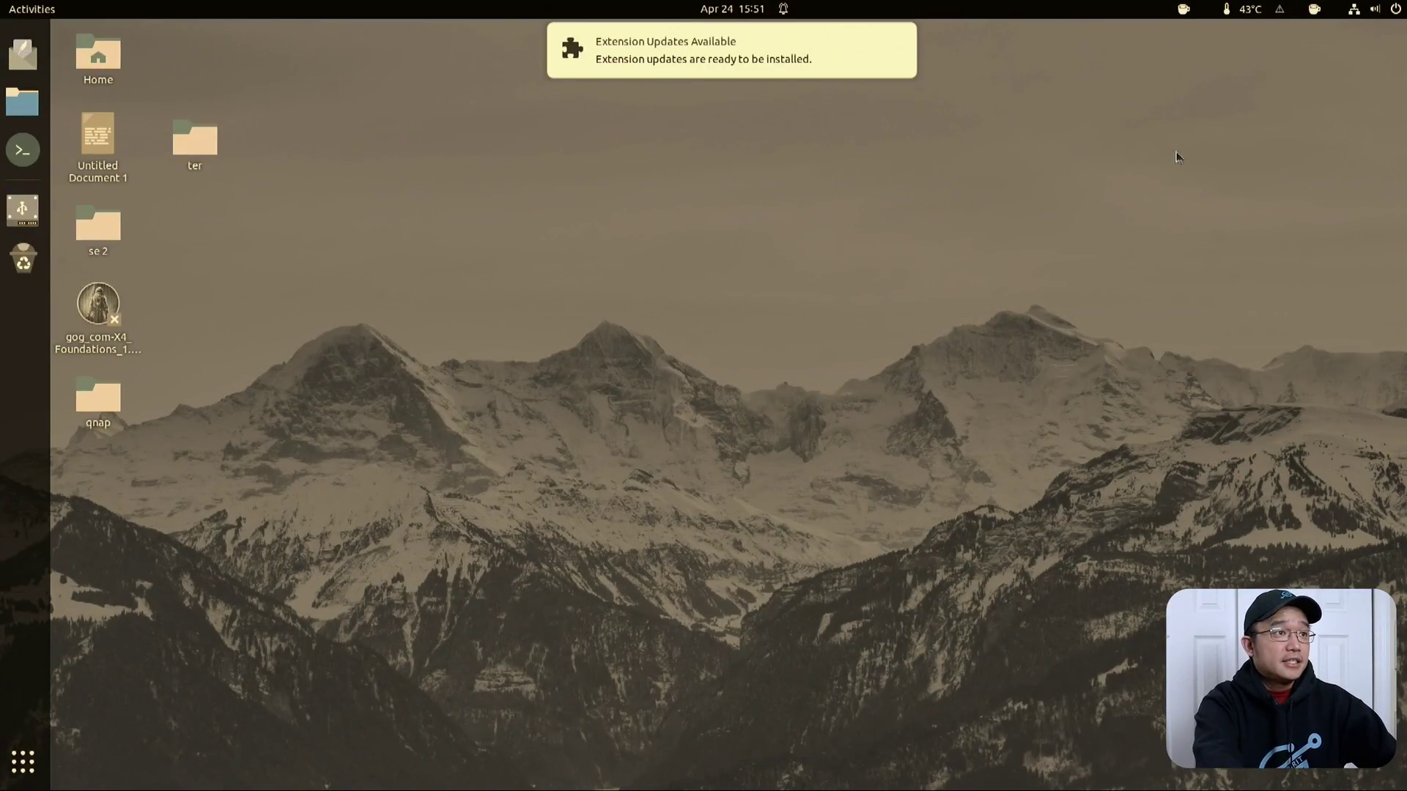
Step: Open a terminal from the dock and move it to the screen centre
{"action": "left_click", "coordinate": [23, 762]}
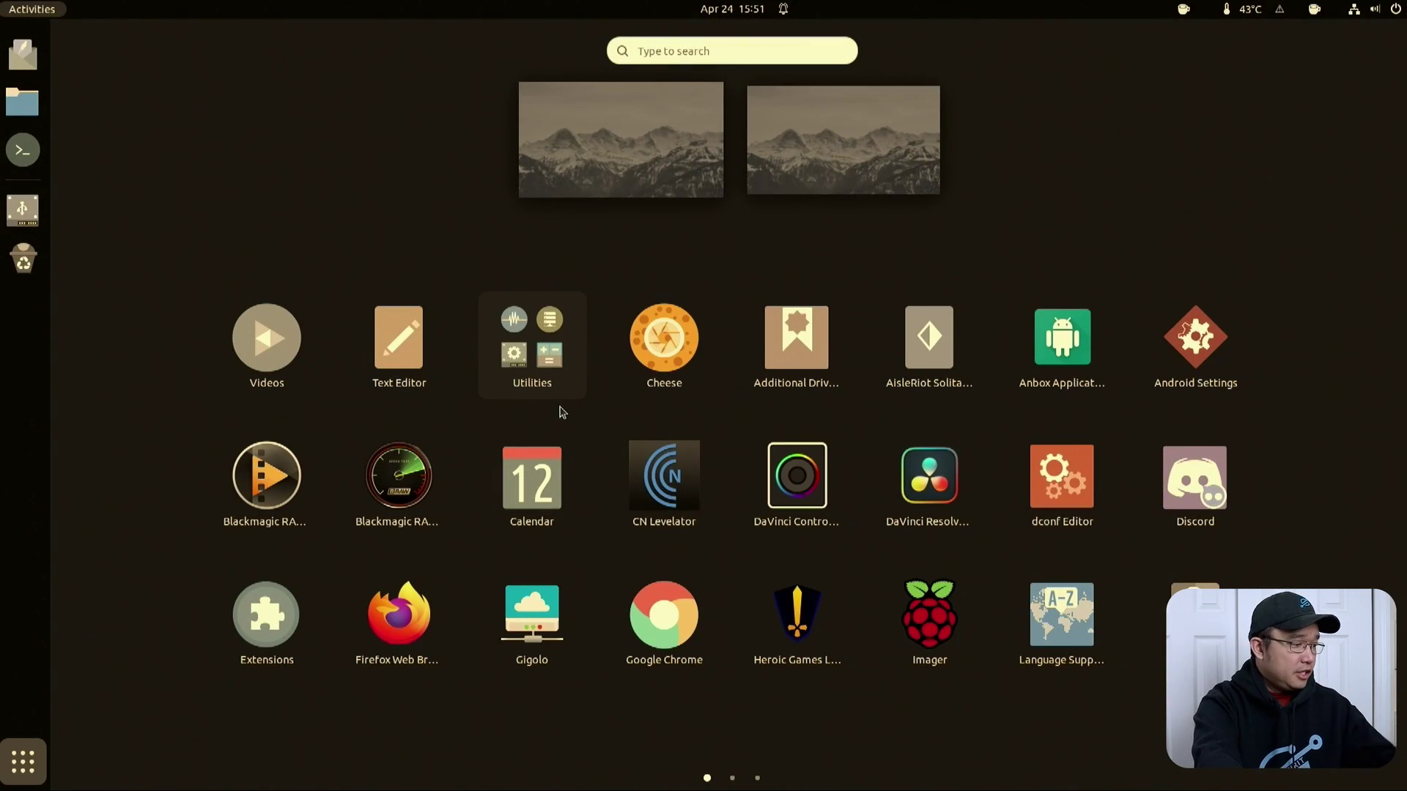
{"action": "left_click", "coordinate": [561, 412]}
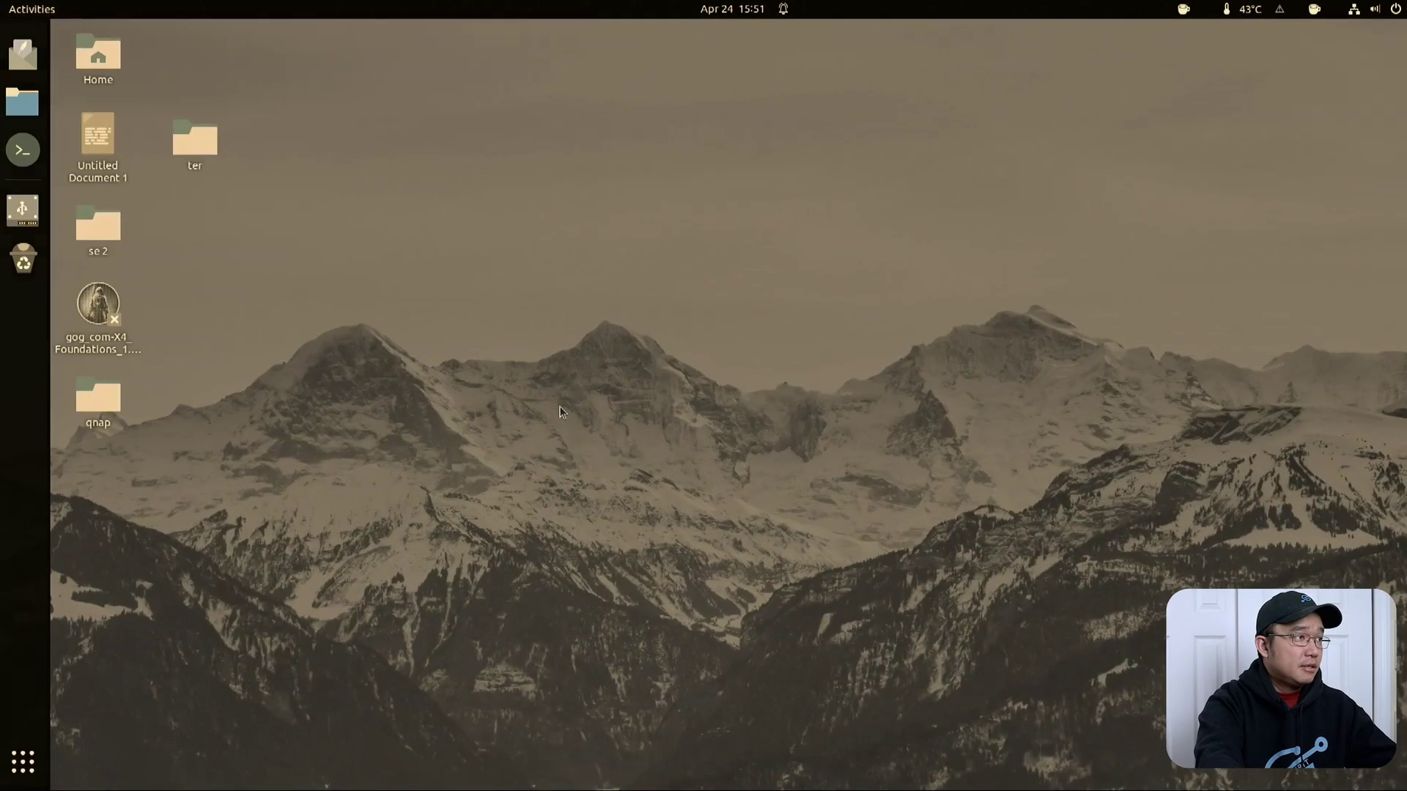
{"action": "left_click", "coordinate": [7, 164]}
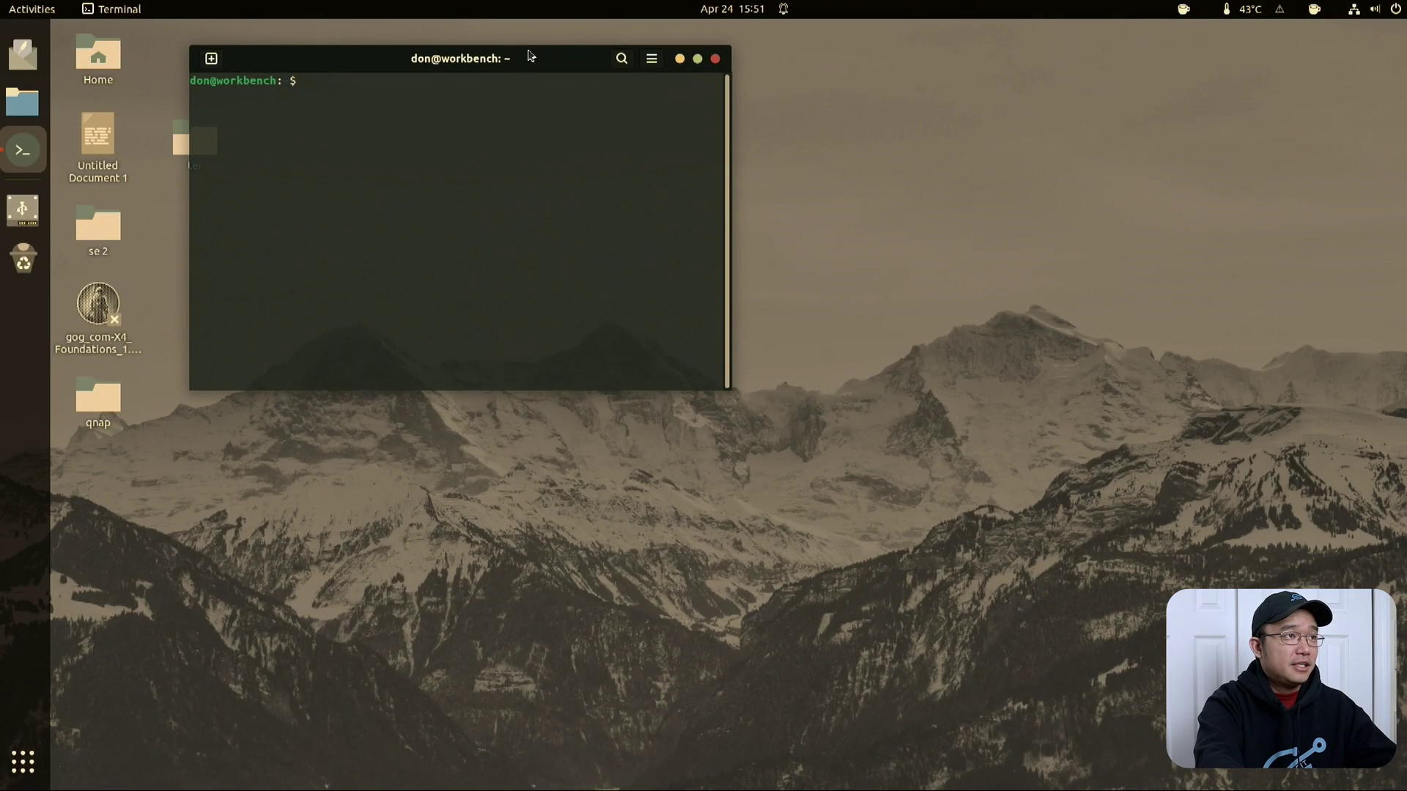
{"action": "left_click_drag", "start_coordinate": [530, 54], "coordinate": [911, 271]}
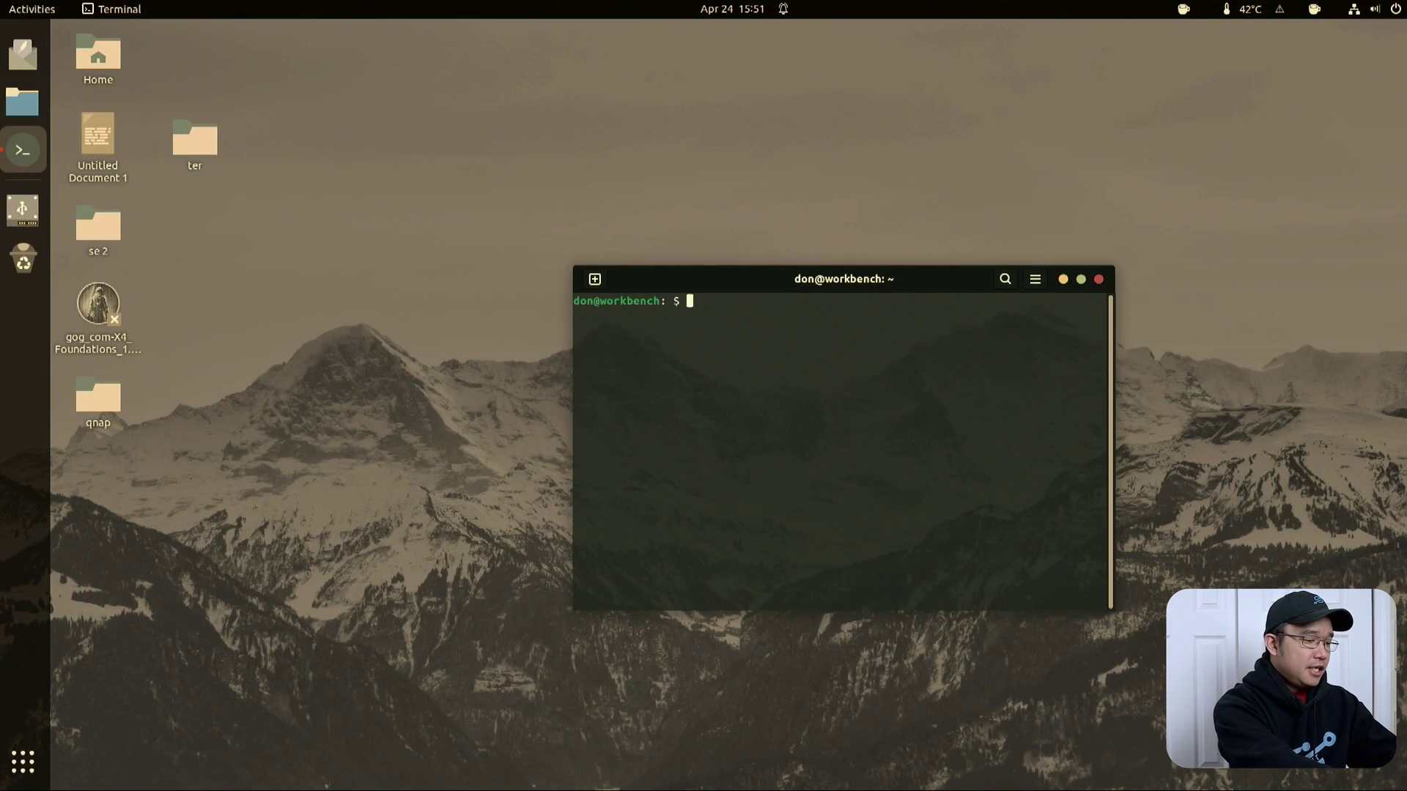
Step: Run lsb_release -a and gnome-shell --version, confirming Ubuntu 22.04 LTS and GNOME Shell 42.0
{"action": "type", "text": "lsb_release -a"}
{"action": "key", "text": "Return"}
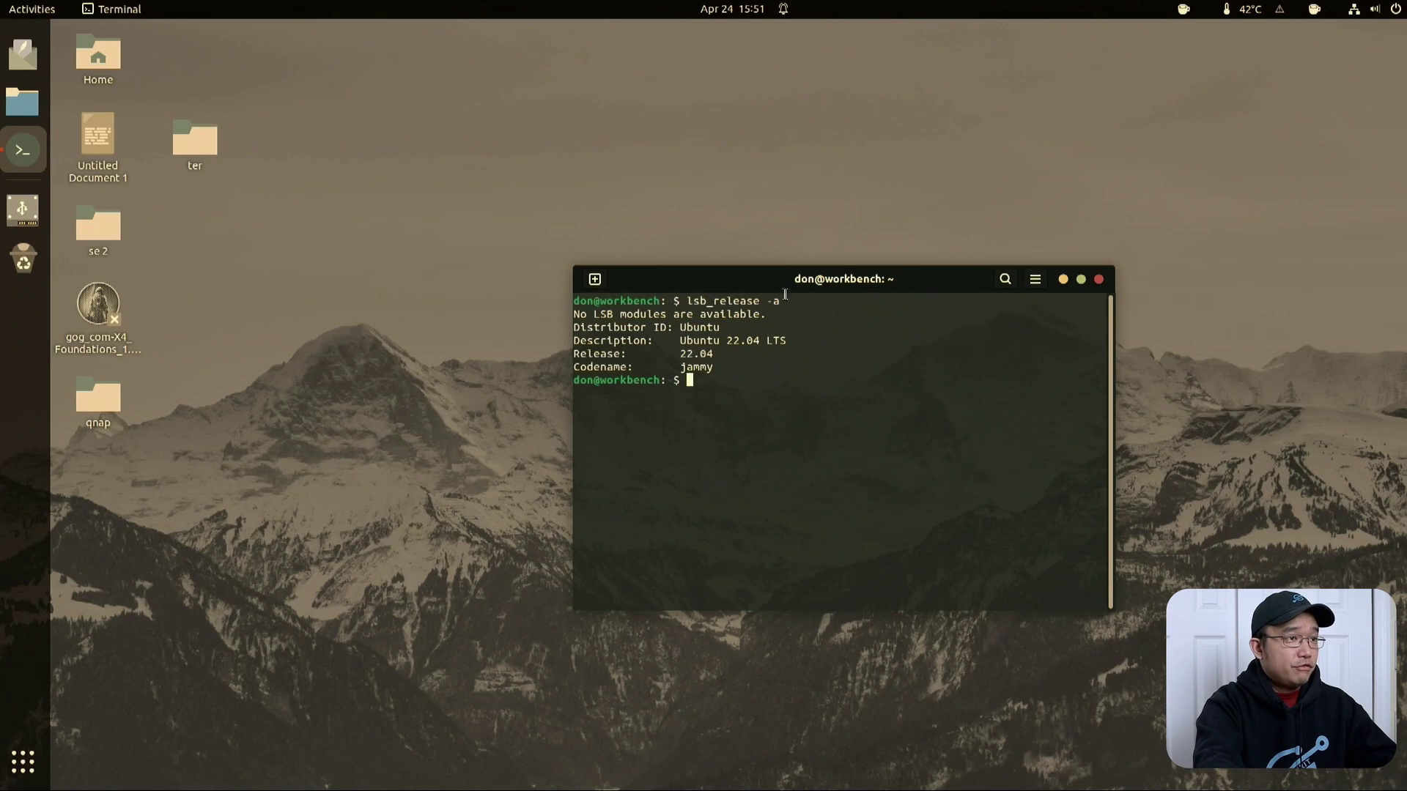
{"action": "type", "text": "gnome-"}
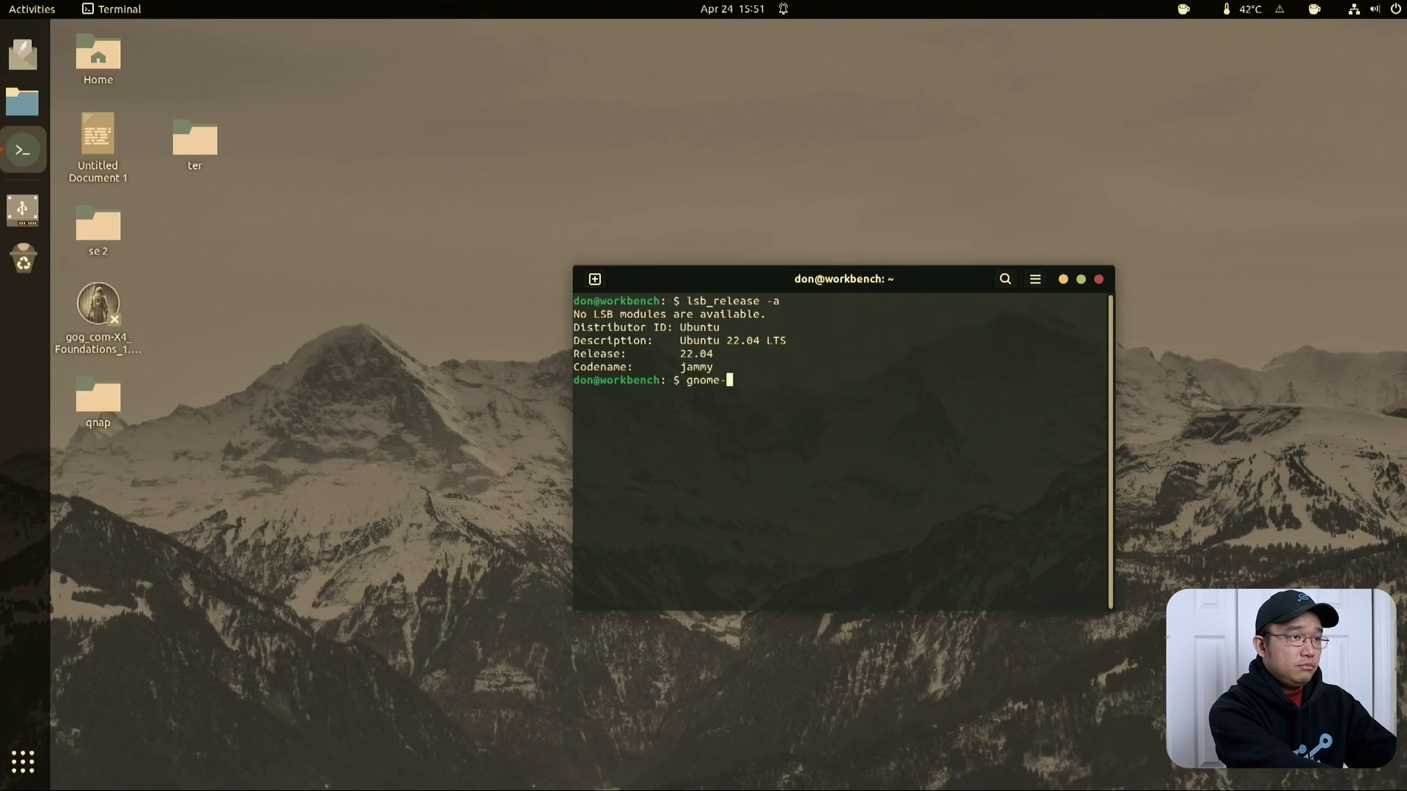
{"action": "type", "text": "shell --version"}
{"action": "key", "text": "Return"}
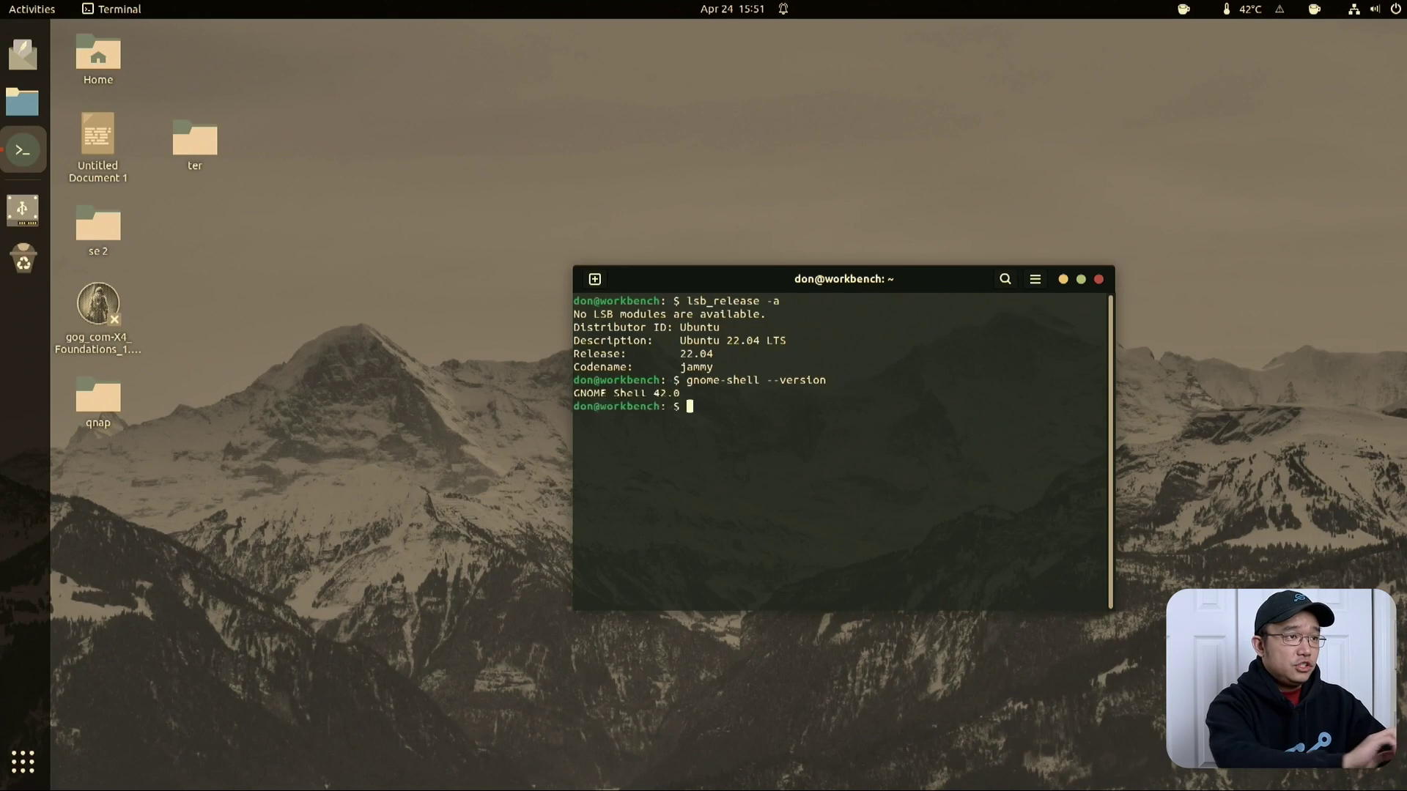
{"action": "left_click", "coordinate": [1231, 16]}
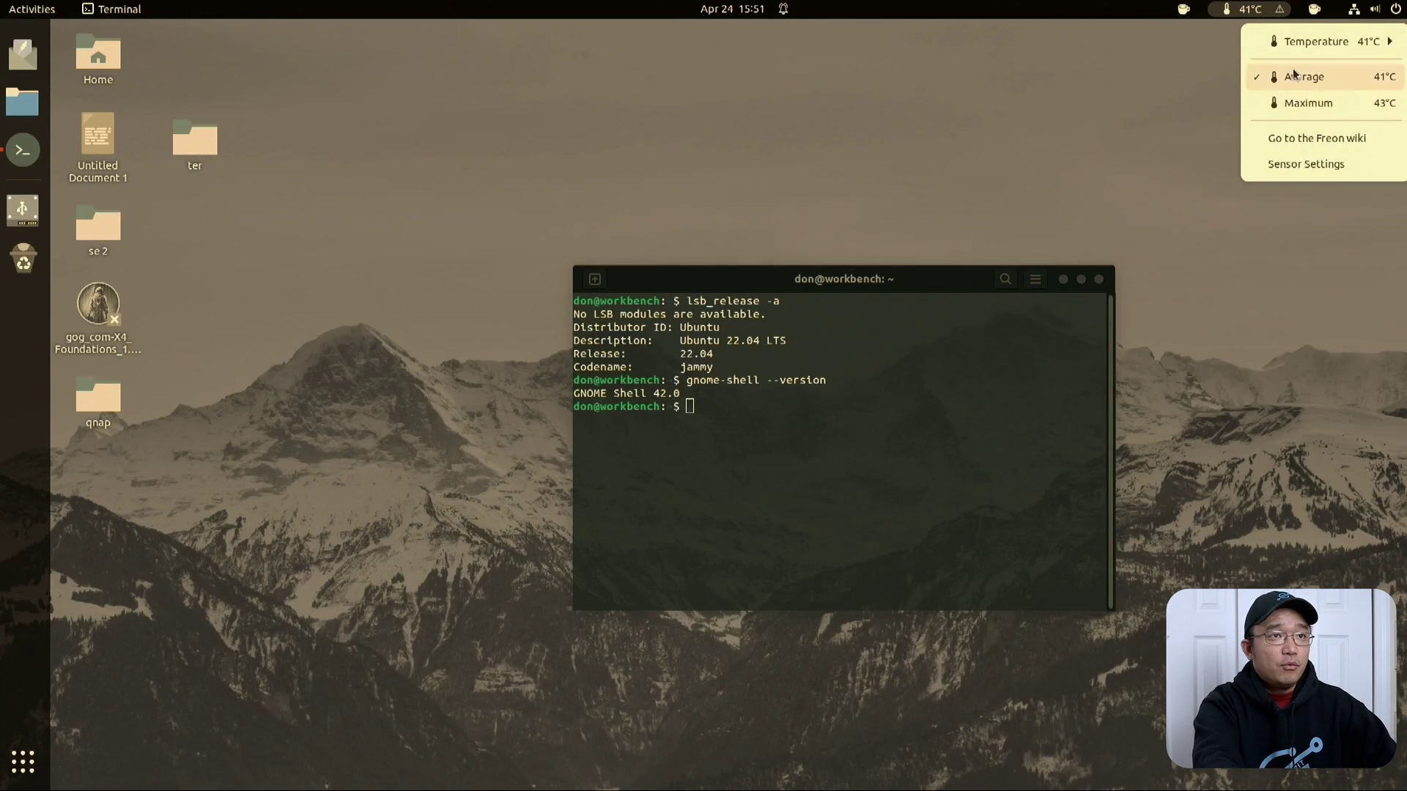
Step: Check the Freon temperature sensor readings in the top bar
{"action": "left_click", "coordinate": [1250, 10]}
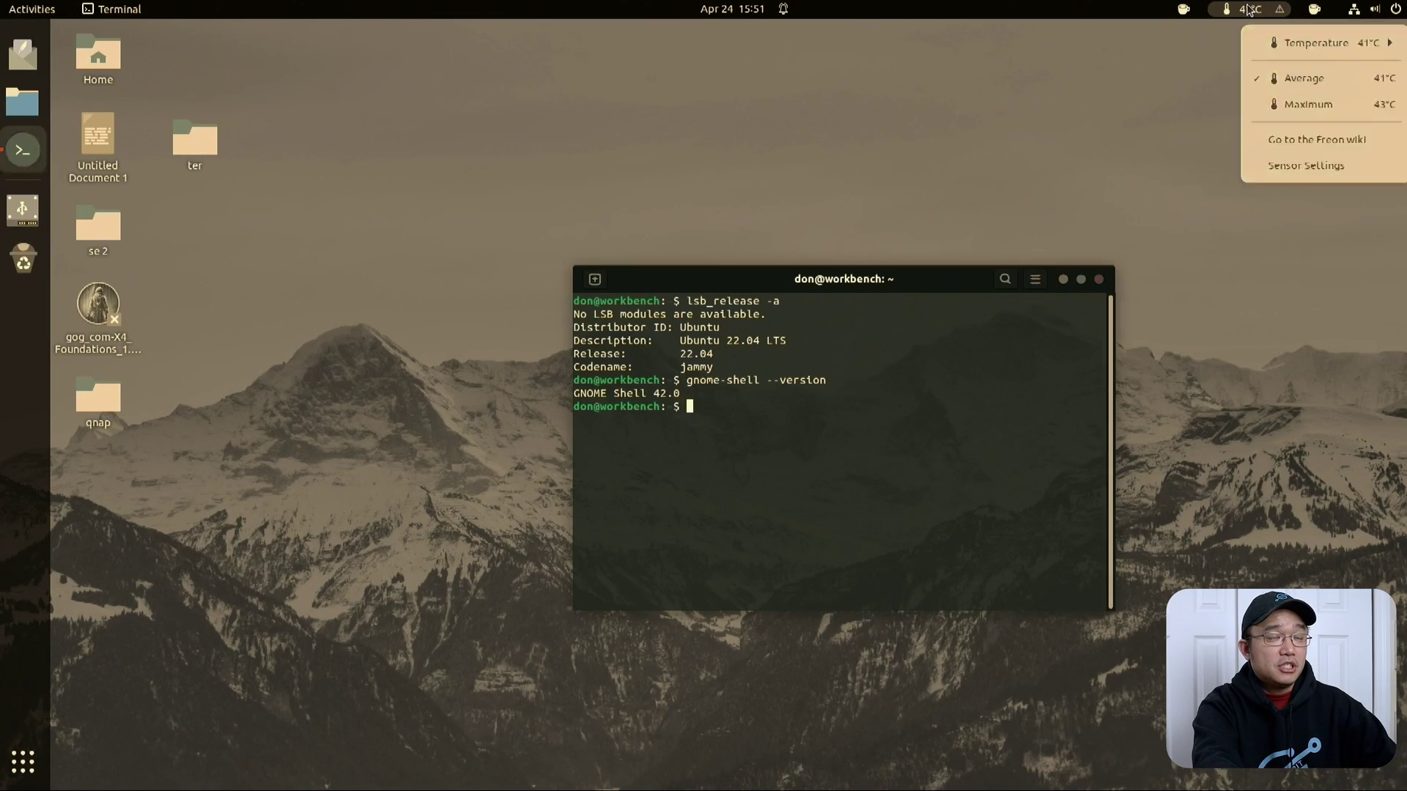
{"action": "left_click", "coordinate": [1249, 10]}
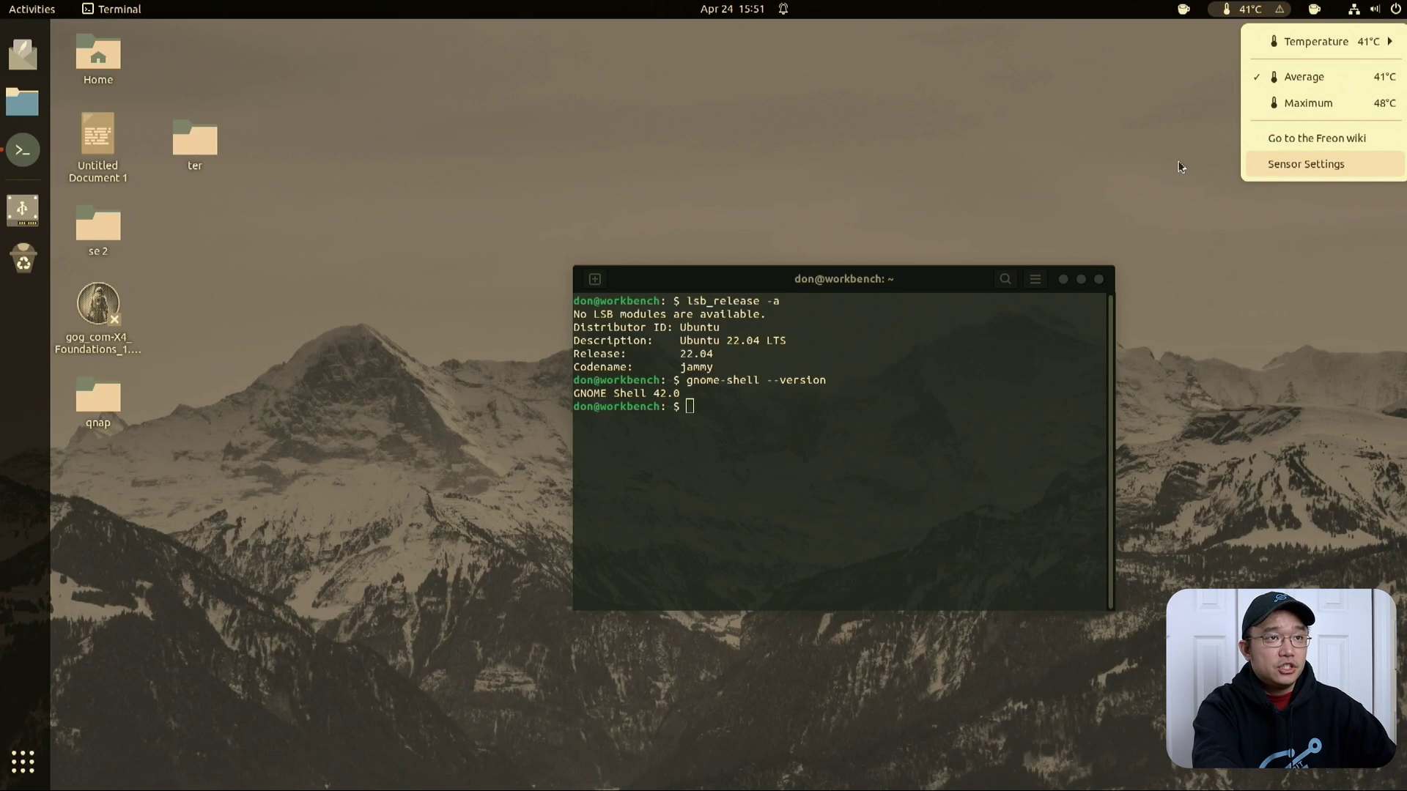
{"action": "left_click", "coordinate": [1141, 146]}
{"action": "left_click", "coordinate": [1231, 10]}
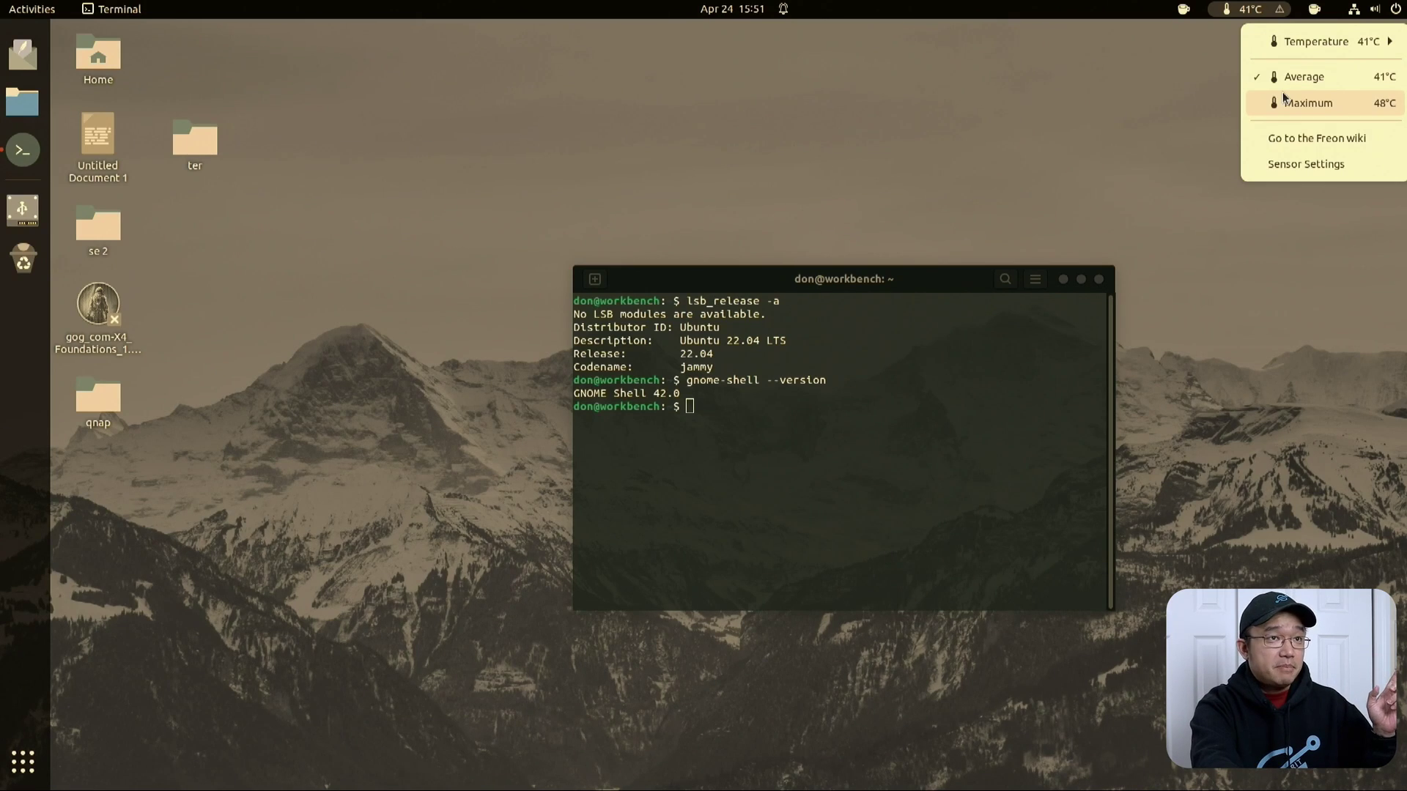
Step: Disable auto suspend and the screensaver with Caffeine, then select the X4 Foundations desktop launcher
{"action": "left_click", "coordinate": [1192, 13]}
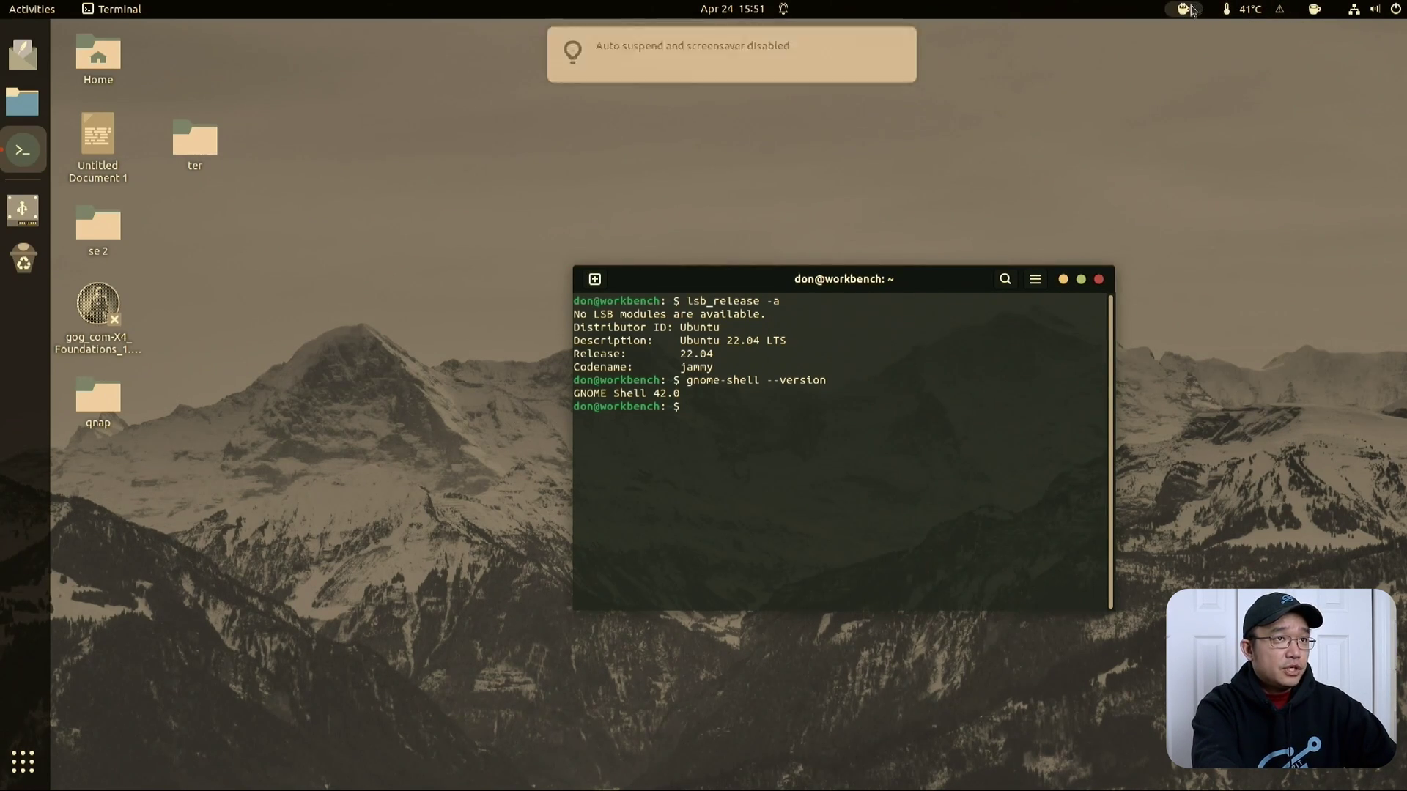
{"action": "left_click", "coordinate": [718, 192]}
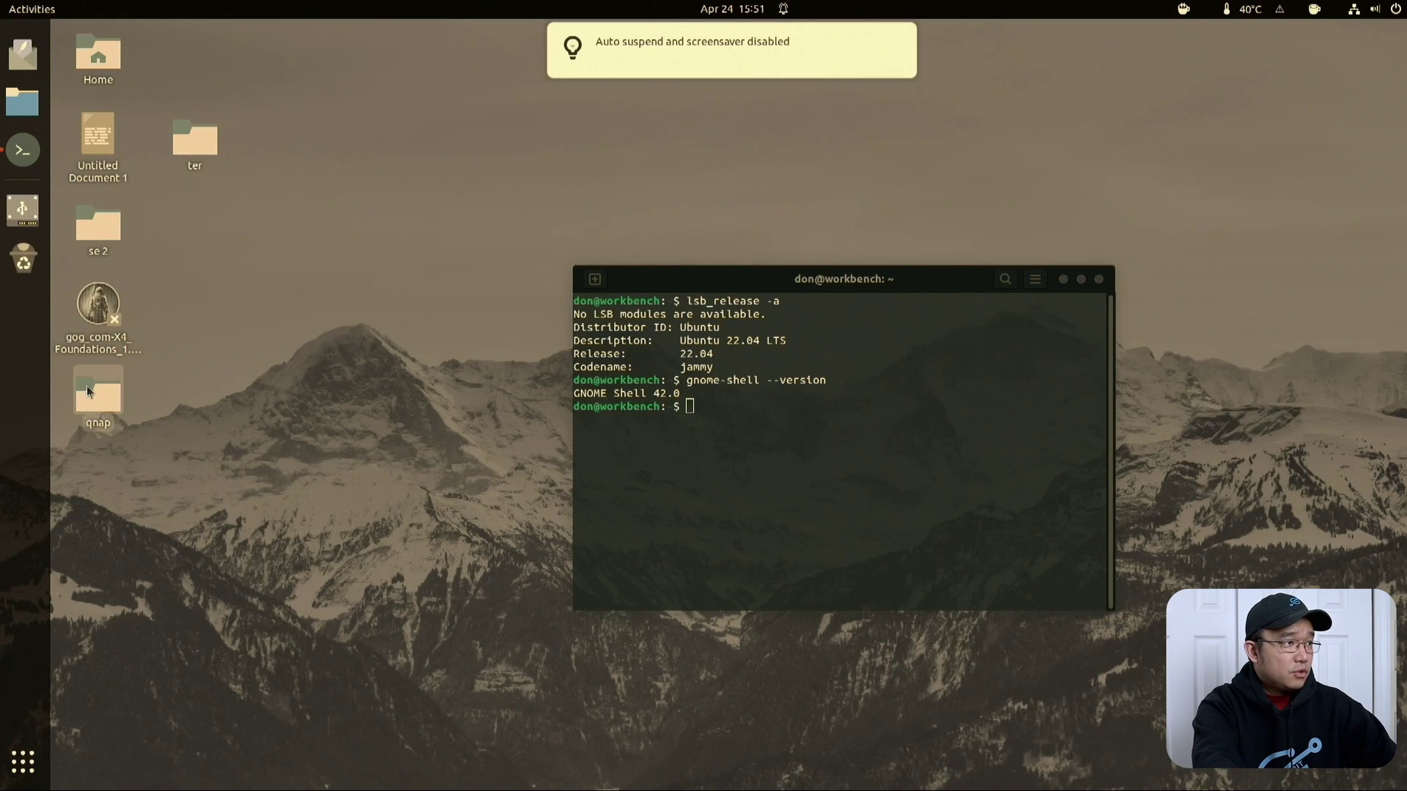
{"action": "left_click", "coordinate": [91, 351]}
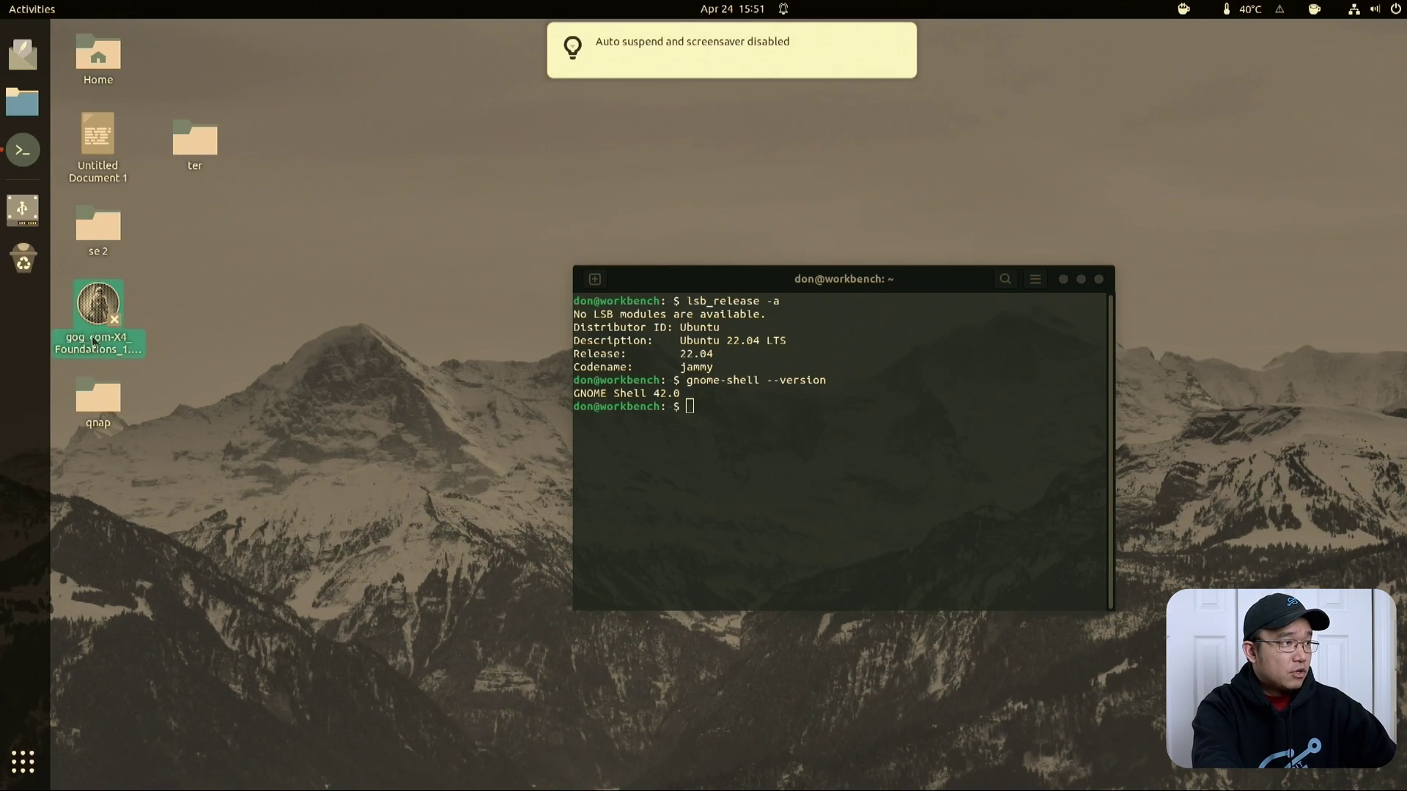
Step: Page through the application grid and launch Firefox Web Browser
{"action": "left_click", "coordinate": [23, 762]}
{"action": "scroll", "coordinate": [533, 511], "scroll_direction": "down", "scroll_amount": 1}
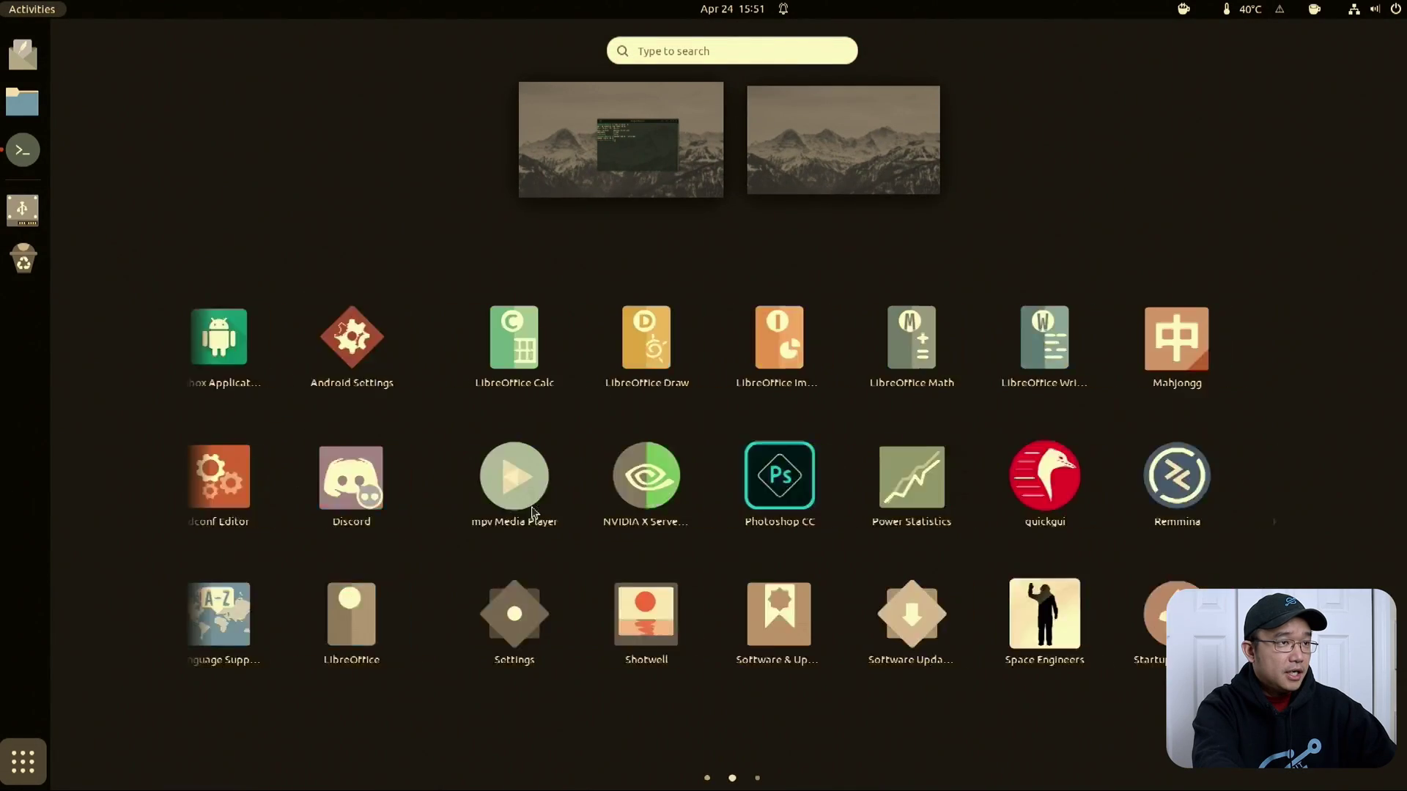
{"action": "scroll", "coordinate": [625, 504], "scroll_direction": "down", "scroll_amount": 1}
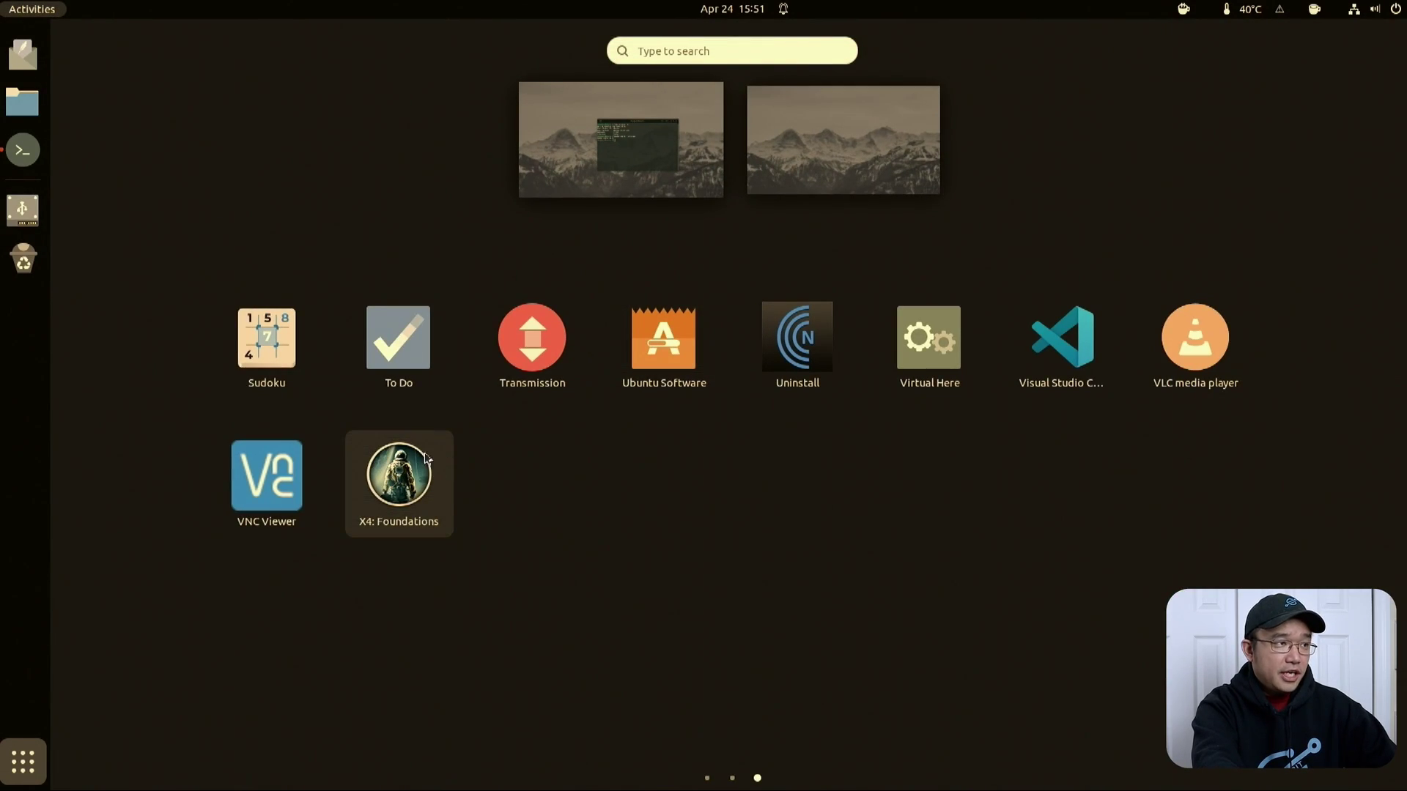
{"action": "scroll", "coordinate": [426, 457], "scroll_direction": "up", "scroll_amount": 2}
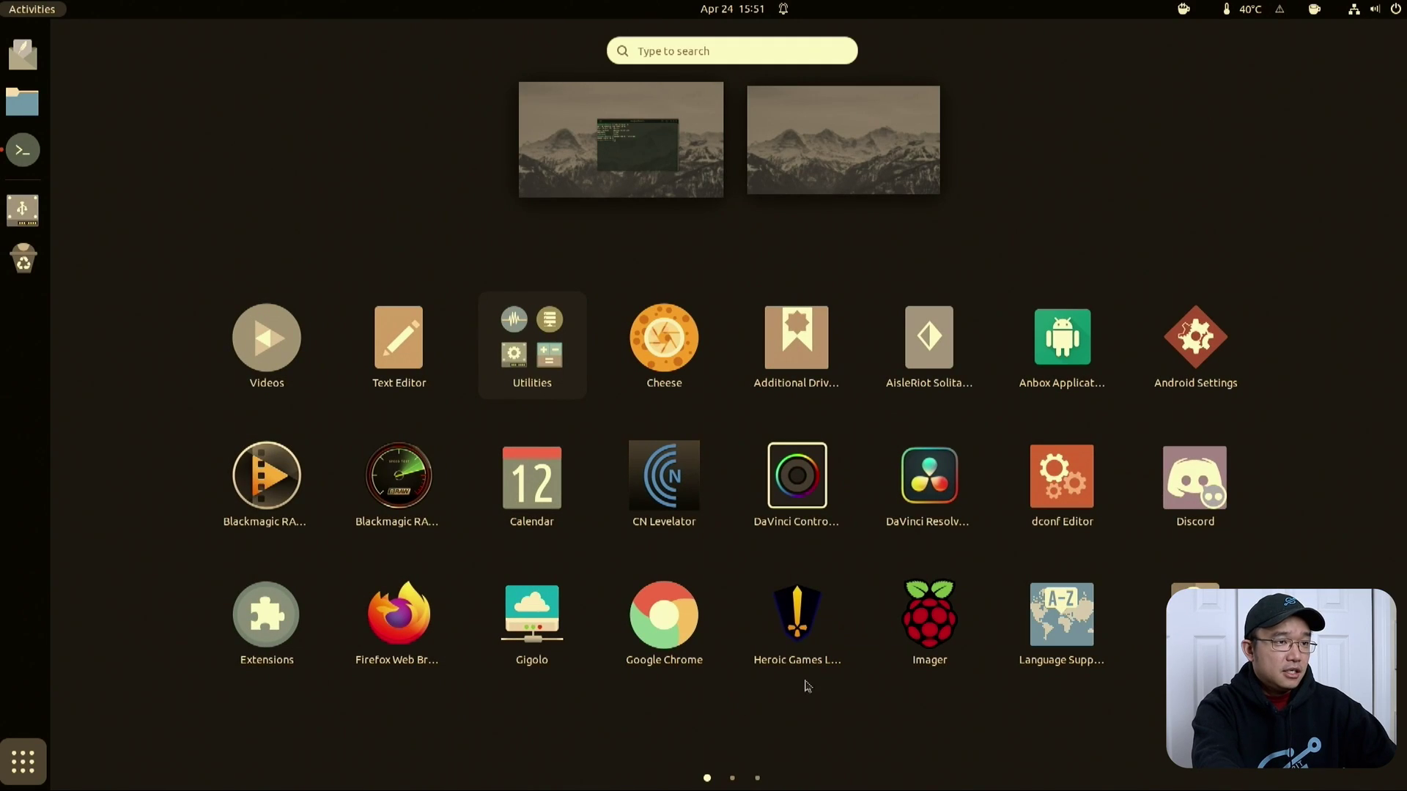
{"action": "left_click", "coordinate": [418, 647]}
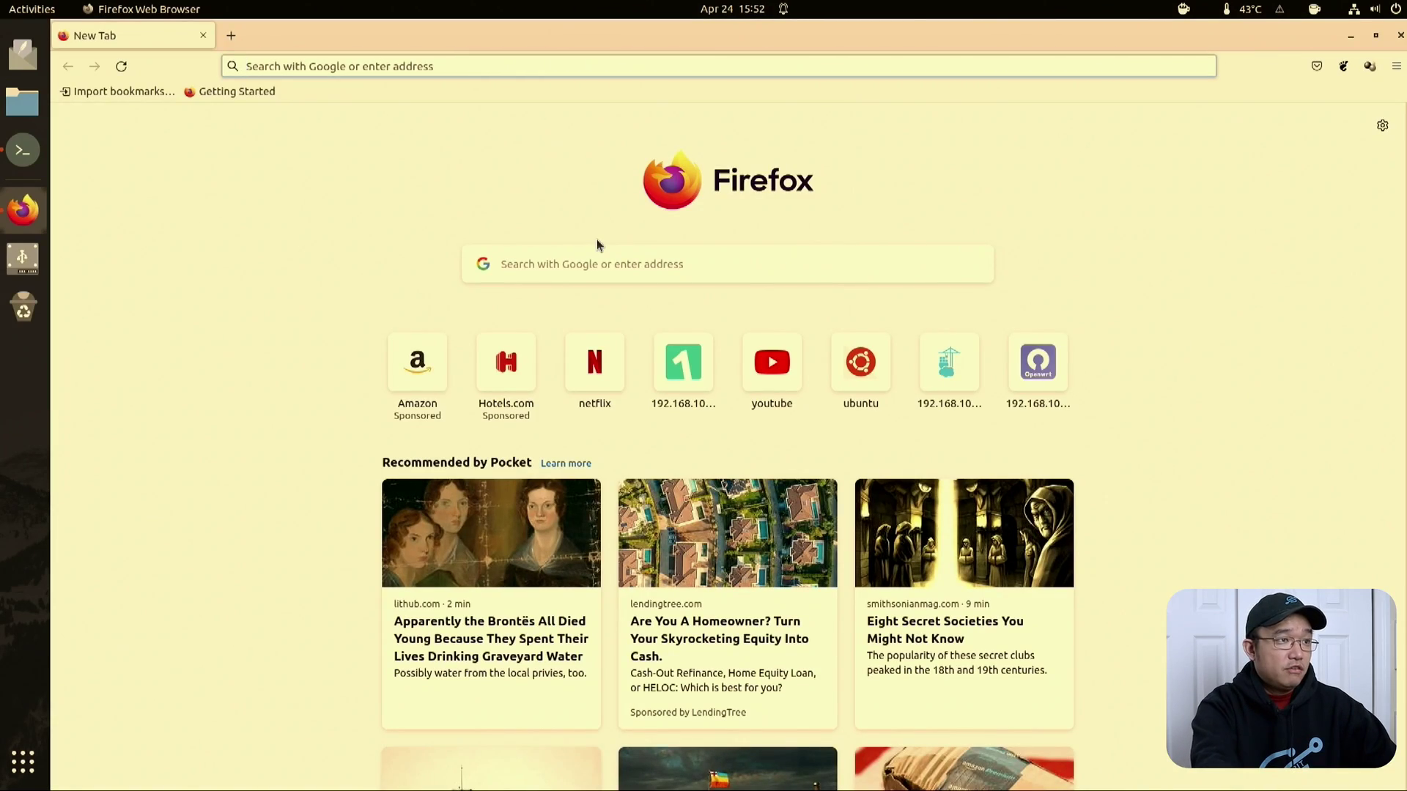
Step: Unmaximize the Firefox window on its New Tab page, then close it
{"action": "left_click", "coordinate": [249, 442]}
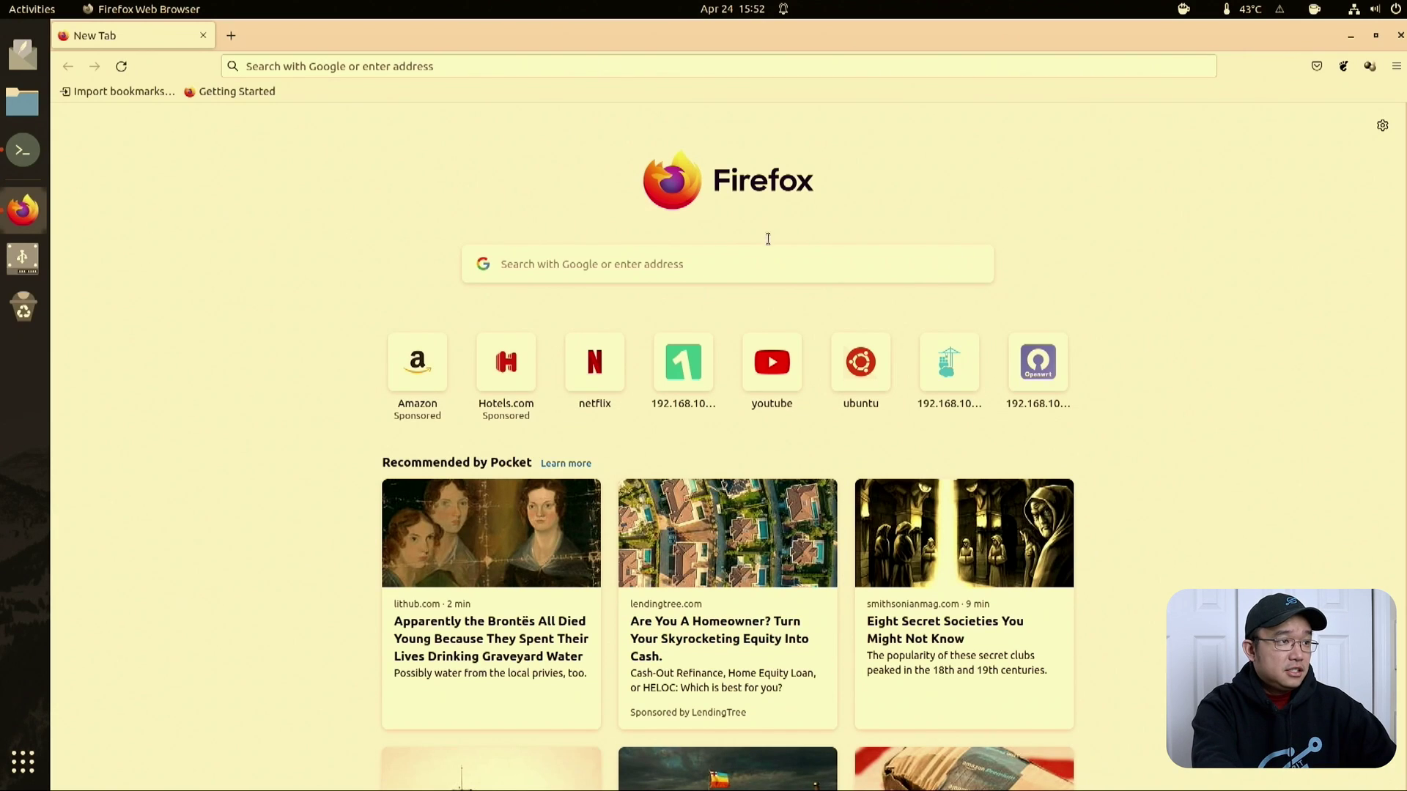
{"action": "left_click", "coordinate": [1375, 35]}
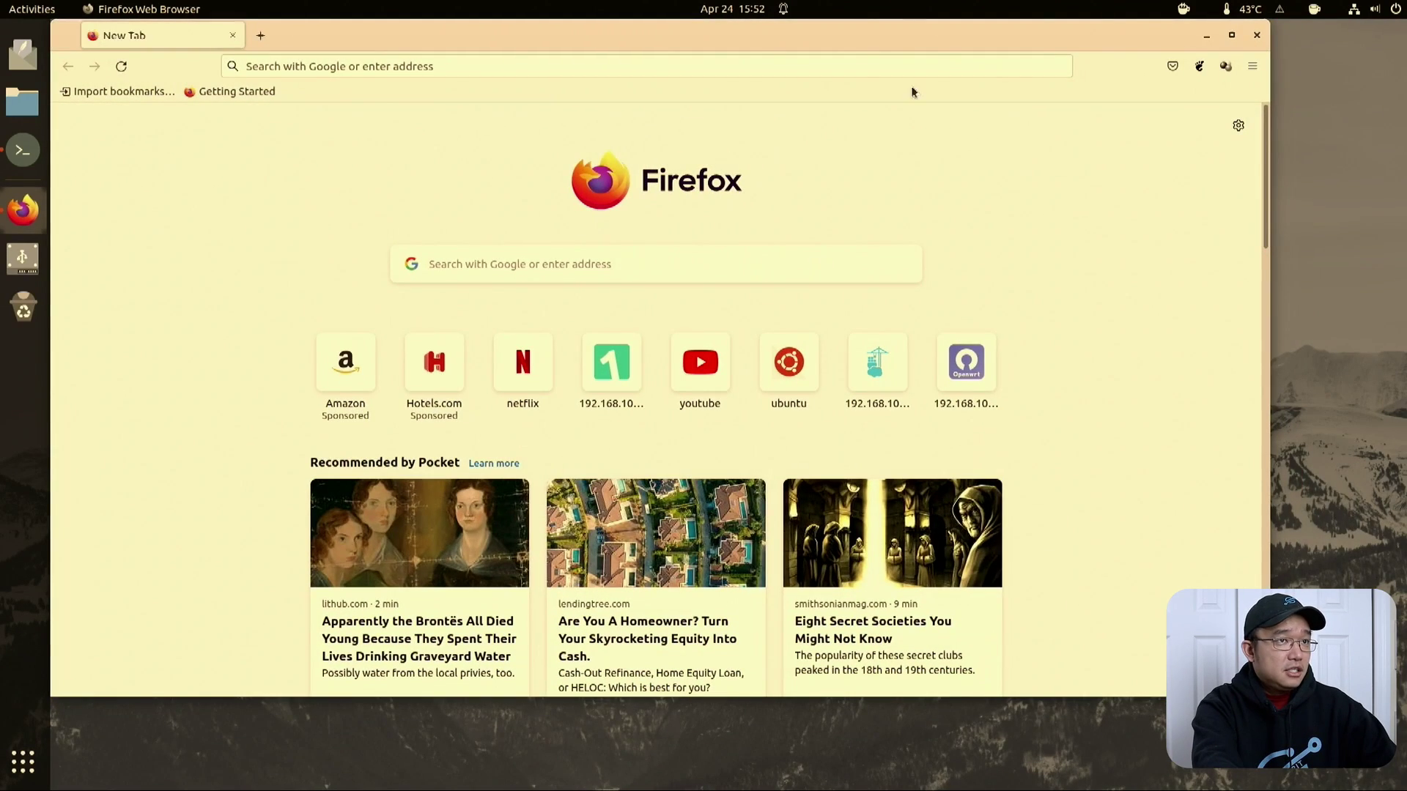
{"action": "left_click", "coordinate": [1256, 36]}
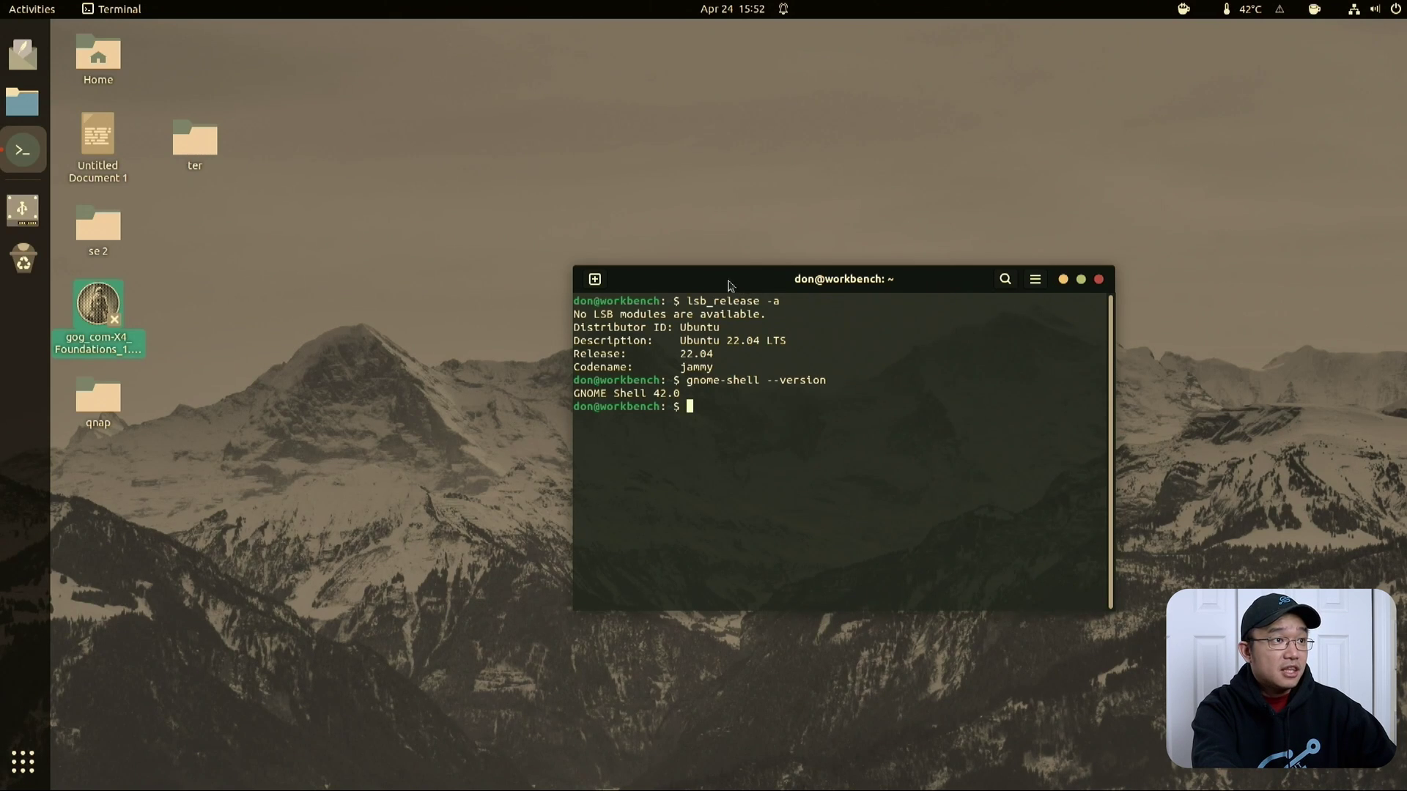
Step: Move the terminal window up and left and make it narrower
{"action": "left_click_drag", "start_coordinate": [729, 284], "coordinate": [544, 273]}
{"action": "left_click_drag", "start_coordinate": [927, 257], "coordinate": [879, 257]}
{"action": "key", "text": "super+a"}
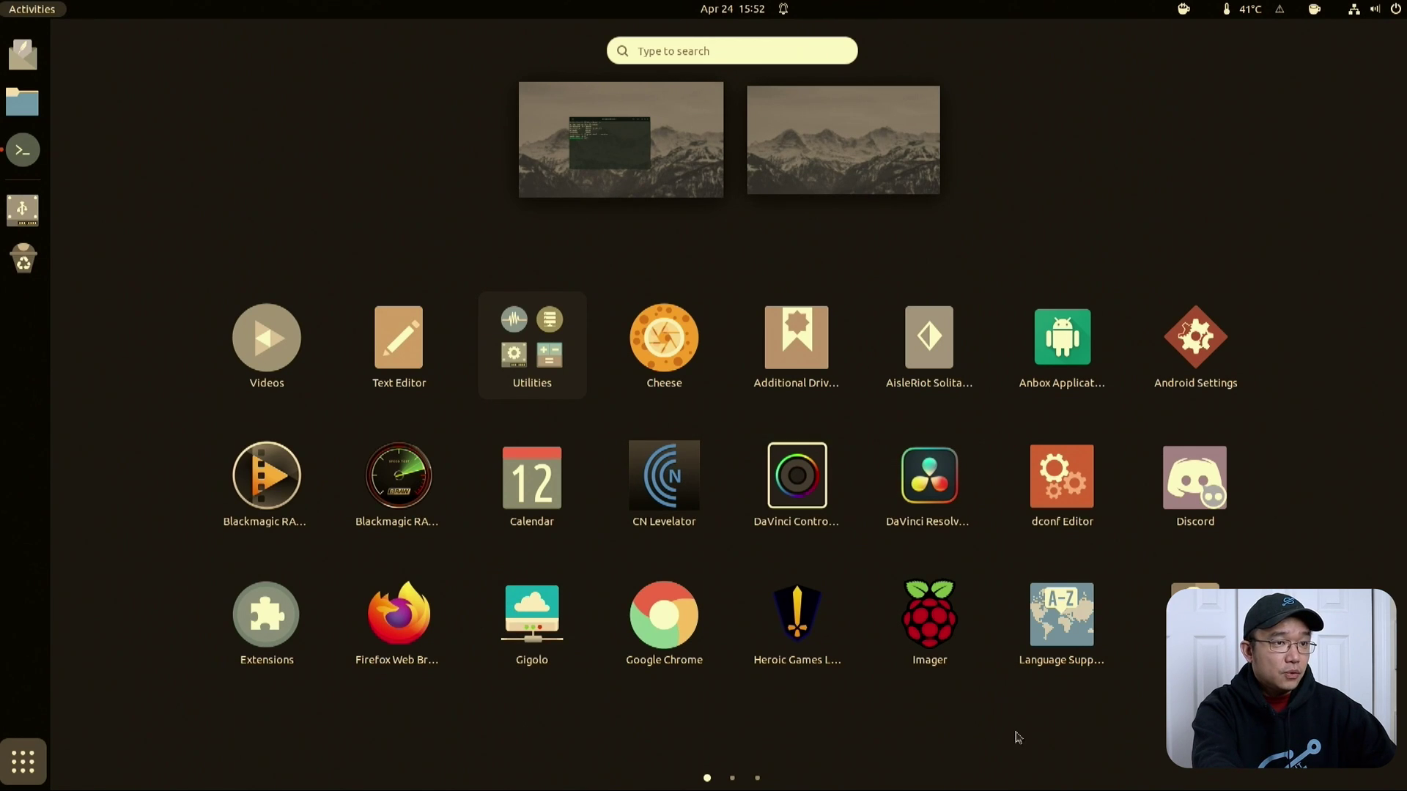
Step: Peek into the Utilities app folder, then launch Extensions and move its window right and down
{"action": "left_click", "coordinate": [551, 396]}
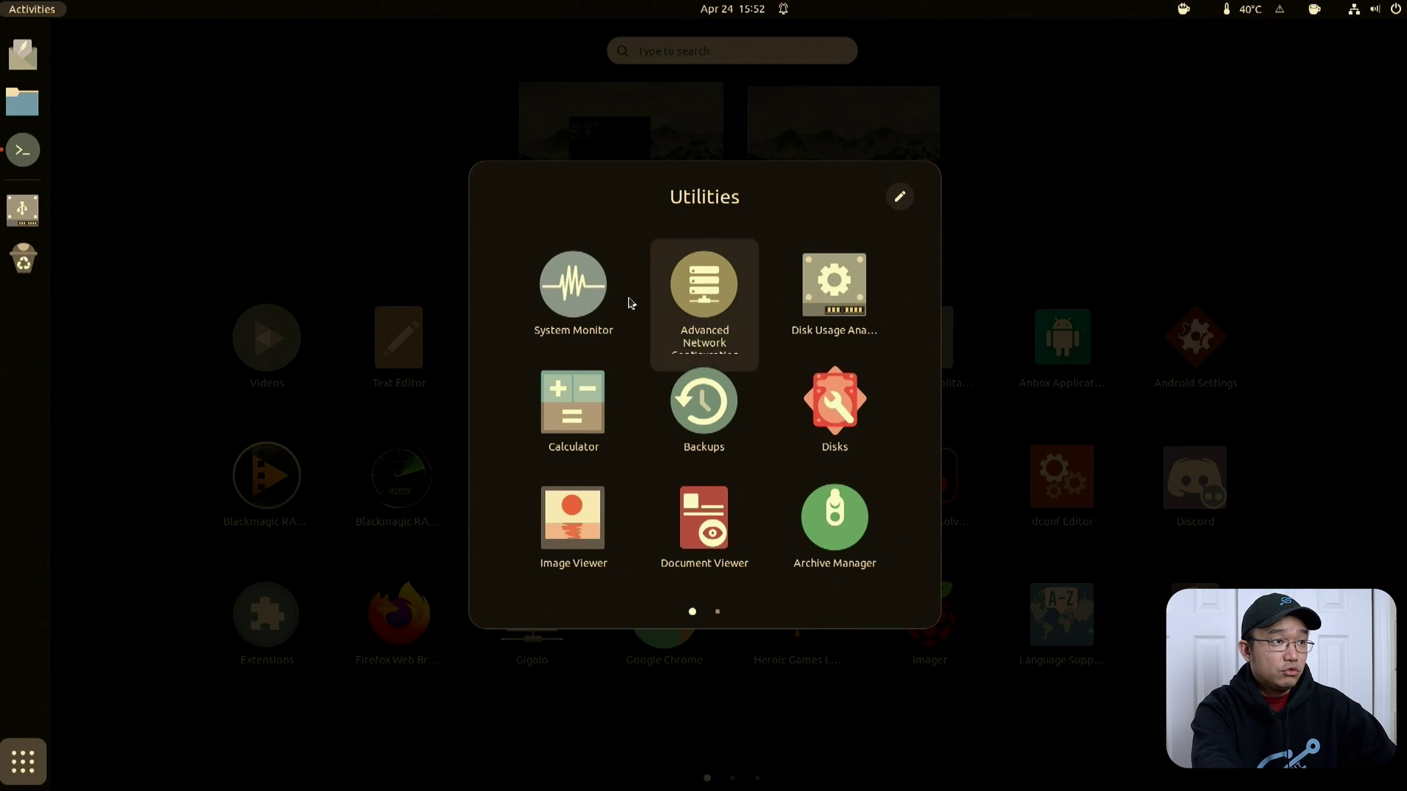
{"action": "left_click", "coordinate": [406, 196]}
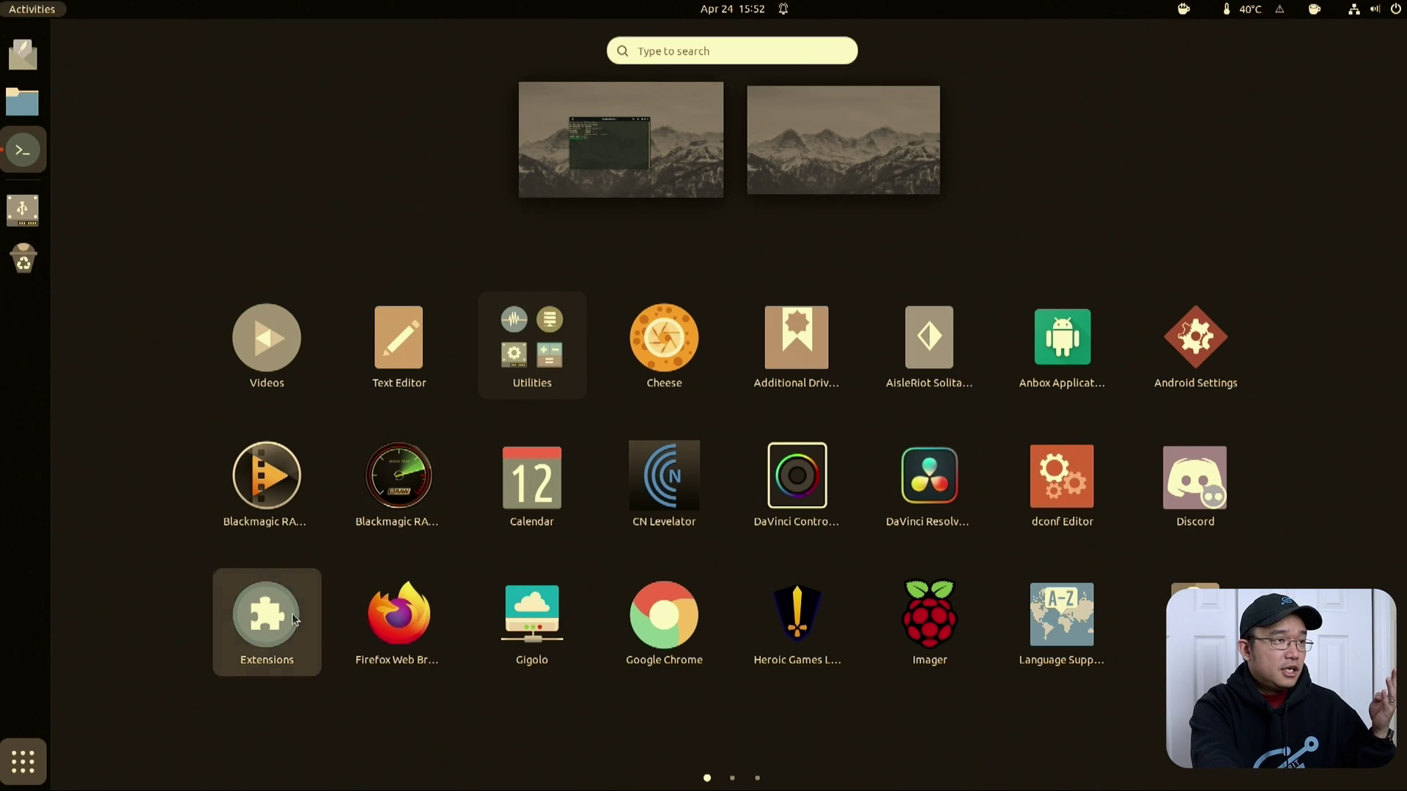
{"action": "key", "text": "super"}
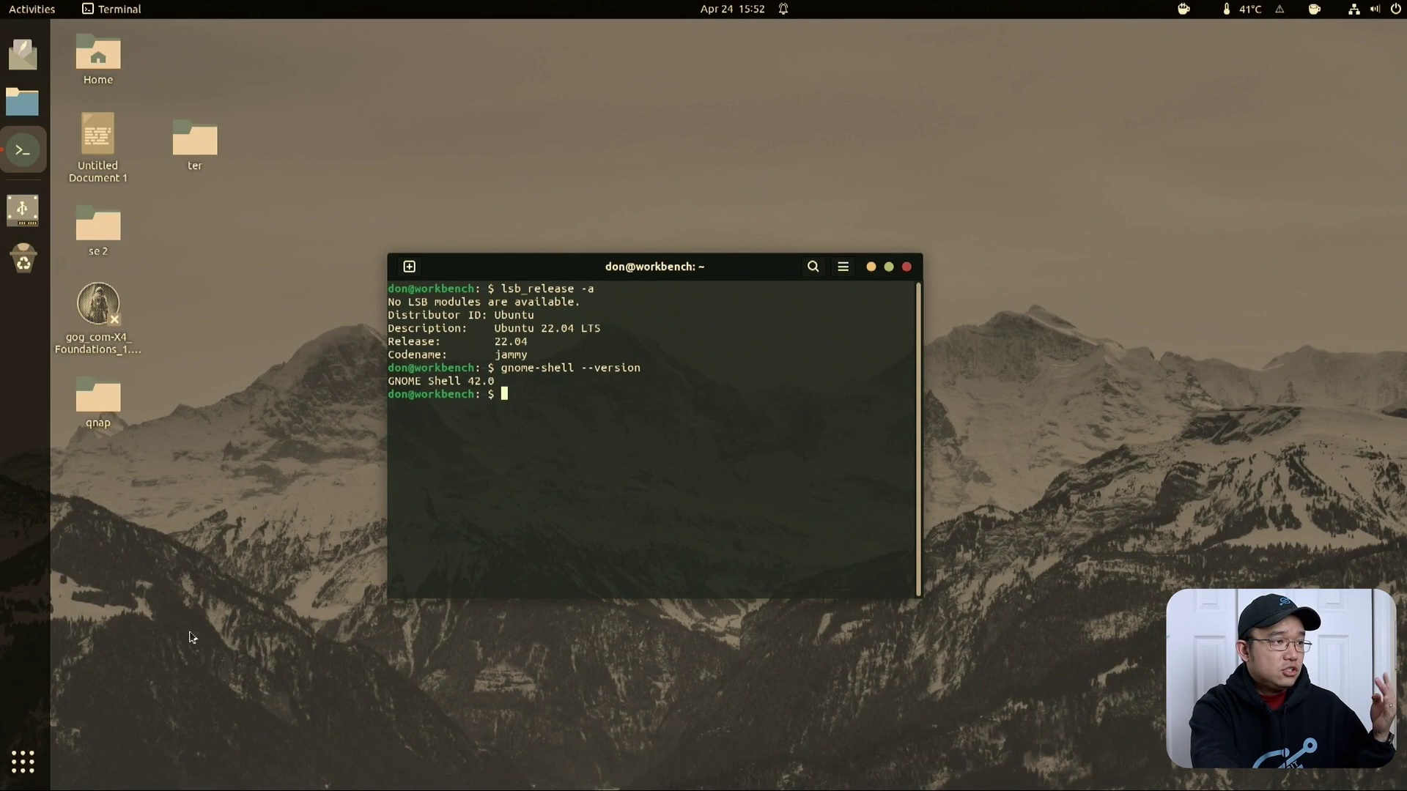
{"action": "left_click_drag", "start_coordinate": [438, 51], "coordinate": [591, 119]}
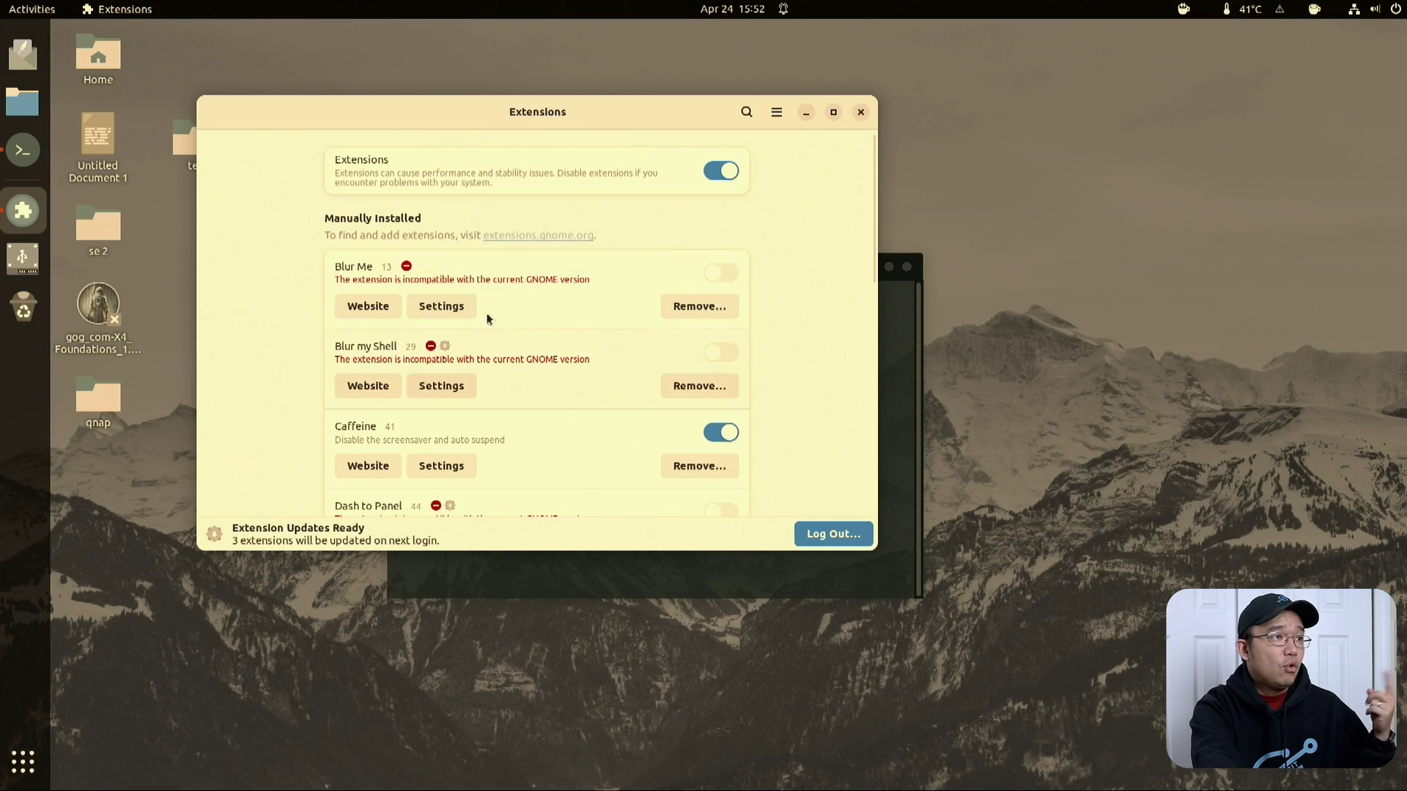
Step: Scroll through the installed extensions, try the extension search, and close the Extensions window
{"action": "scroll", "coordinate": [441, 330], "scroll_direction": "down", "scroll_amount": 4}
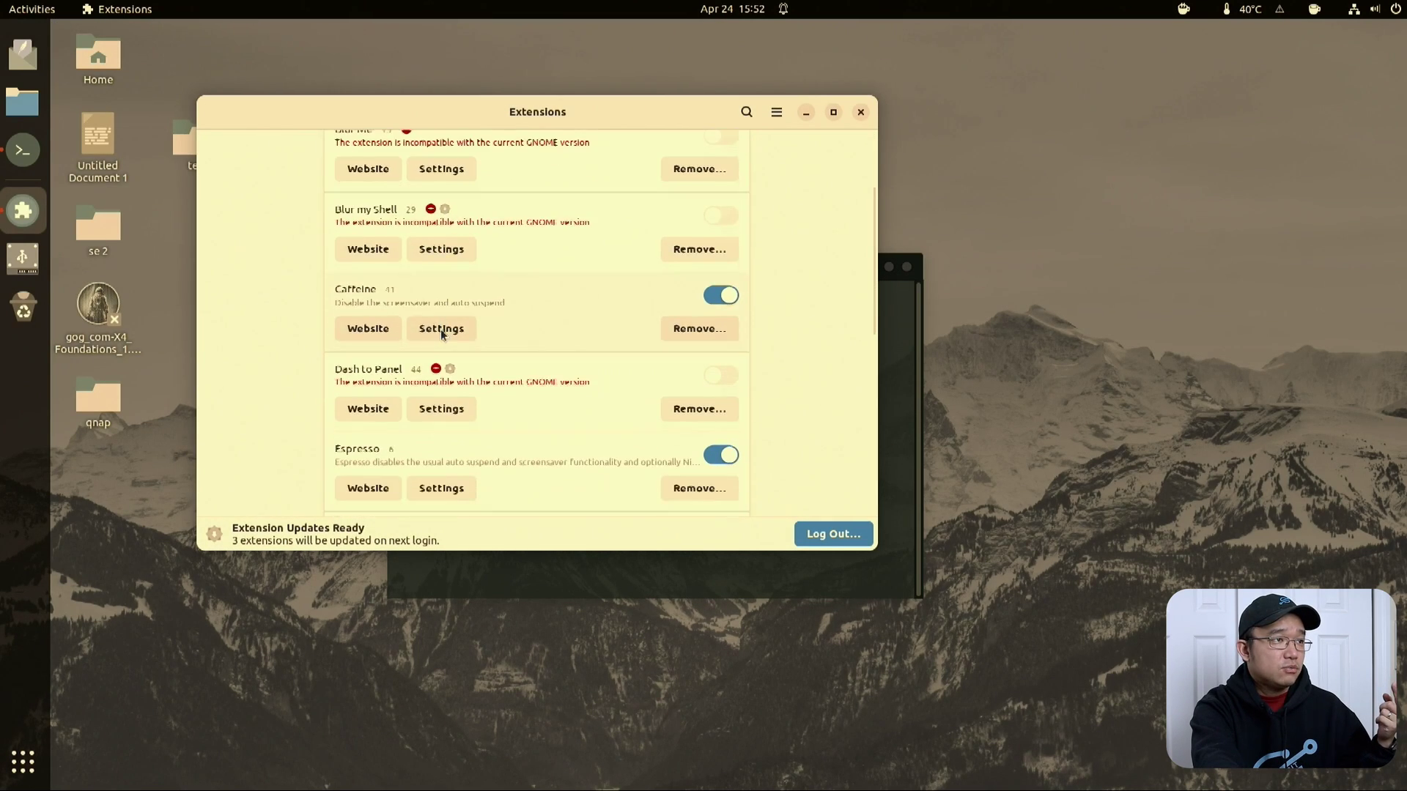
{"action": "scroll", "coordinate": [396, 446], "scroll_direction": "down", "scroll_amount": 7}
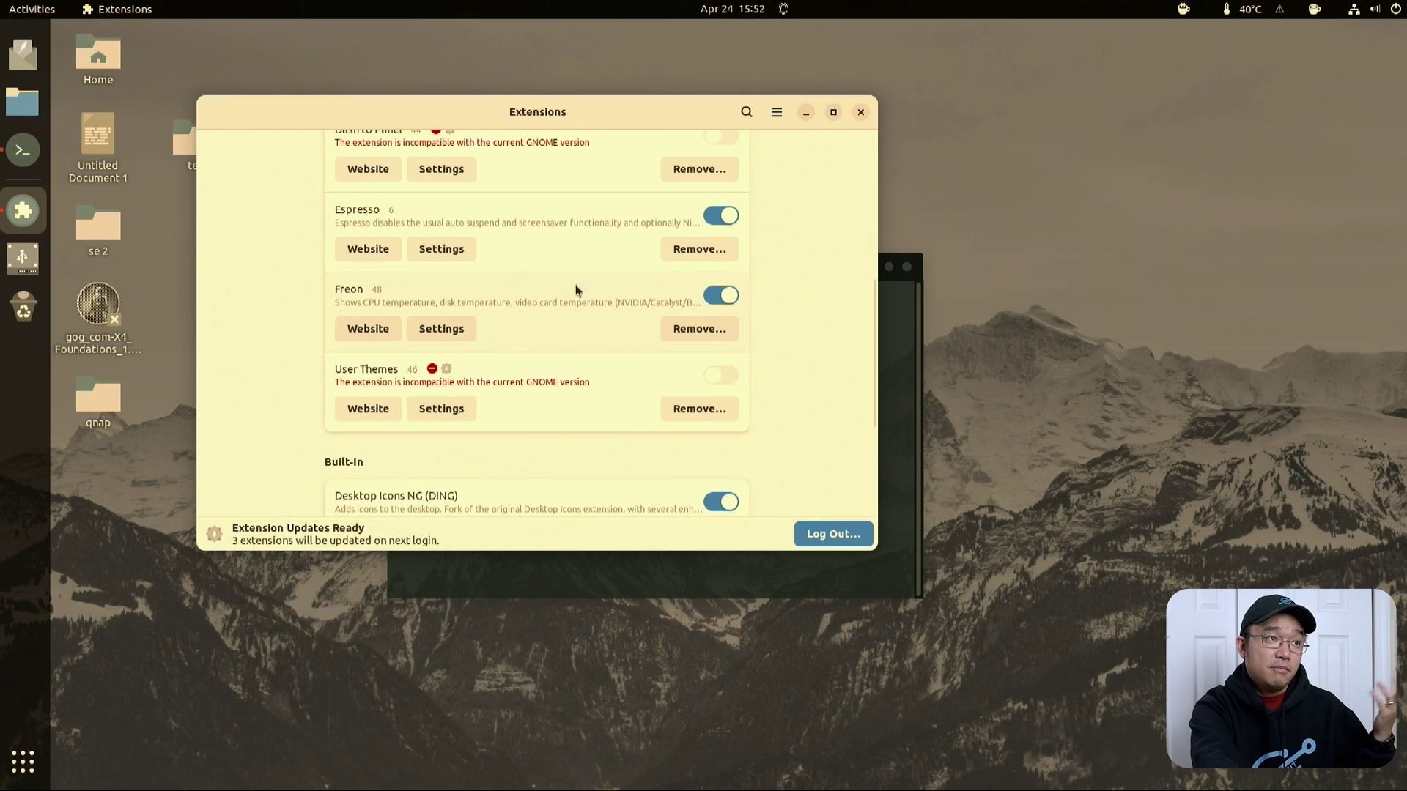
{"action": "scroll", "coordinate": [487, 335], "scroll_direction": "down", "scroll_amount": 6}
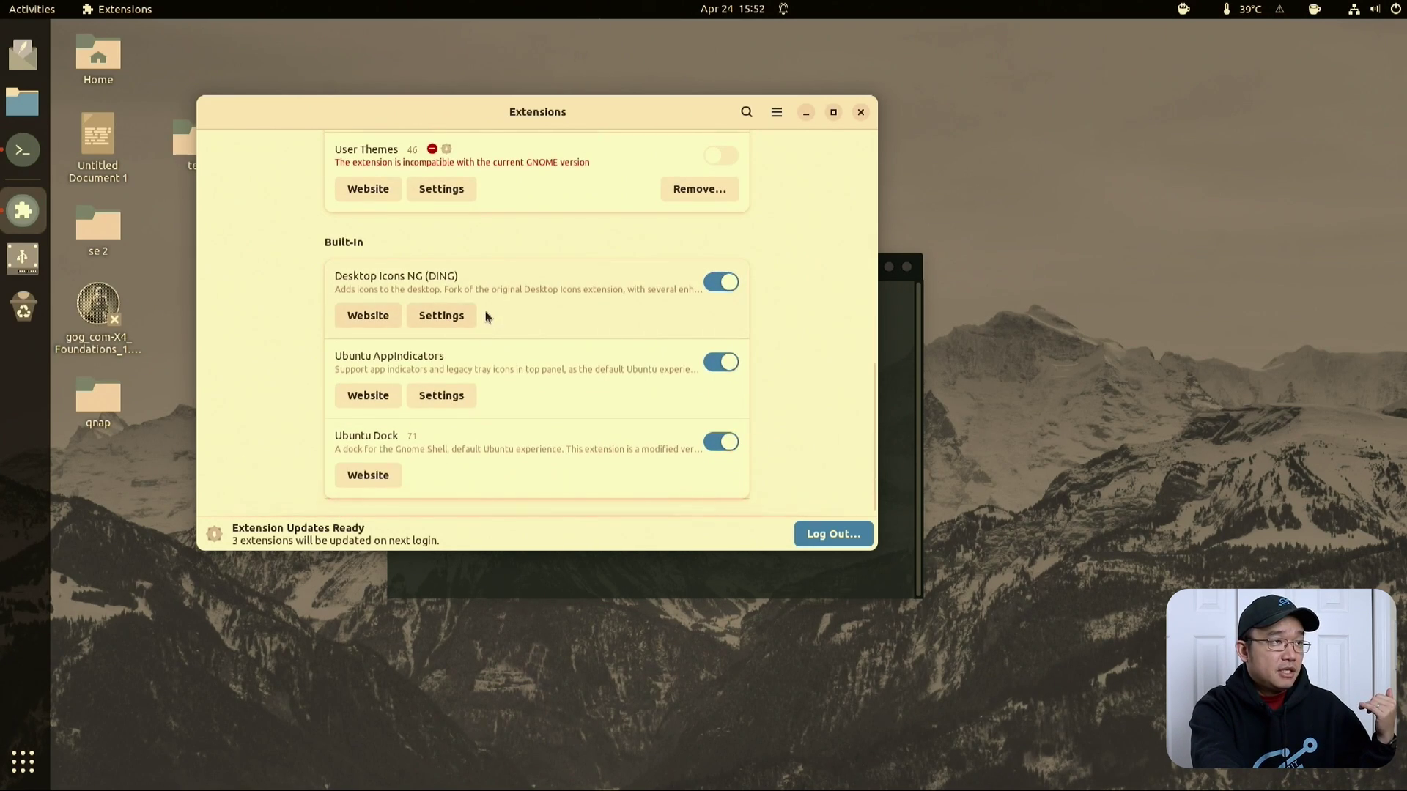
{"action": "scroll", "coordinate": [481, 326], "scroll_direction": "up", "scroll_amount": 15}
{"action": "left_click", "coordinate": [746, 111]}
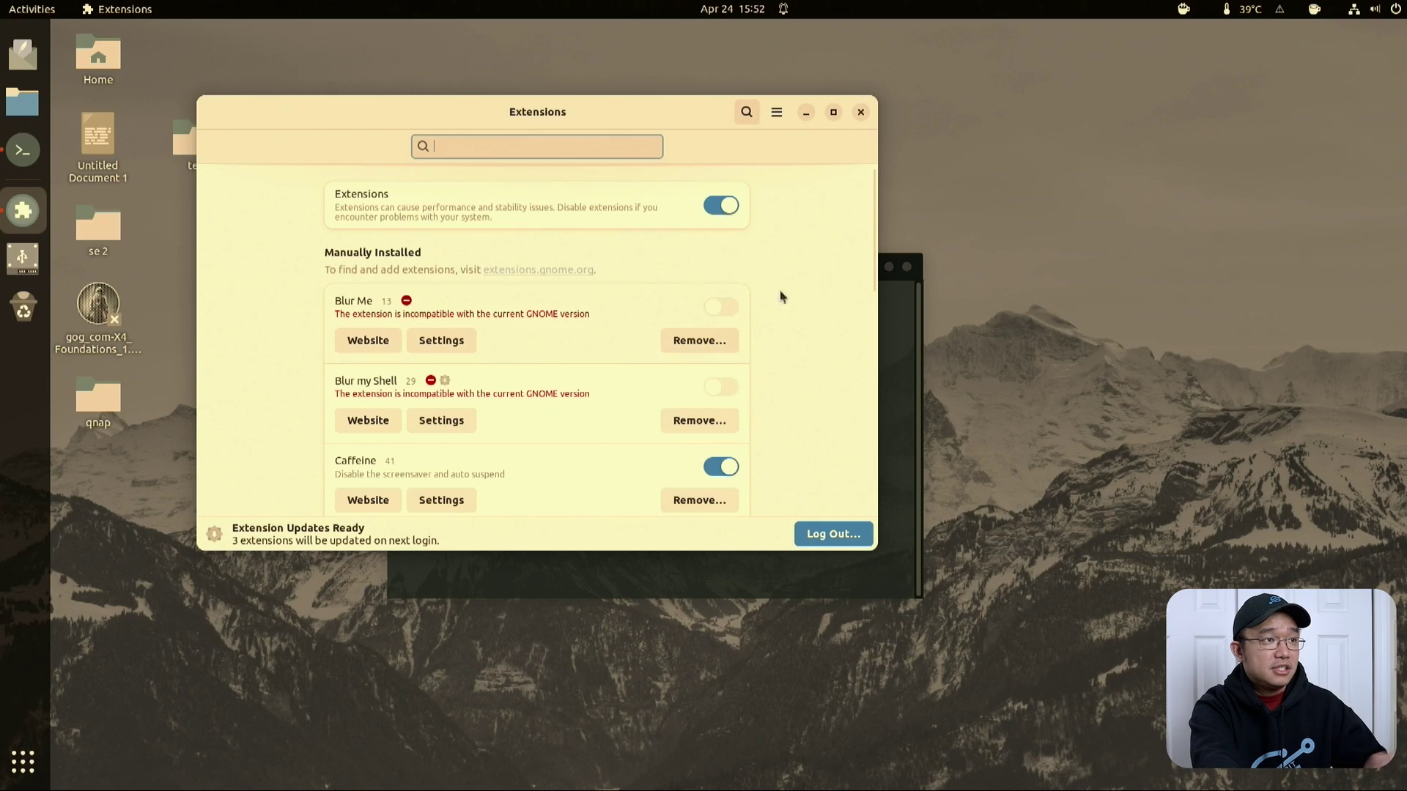
{"action": "left_click", "coordinate": [861, 115]}
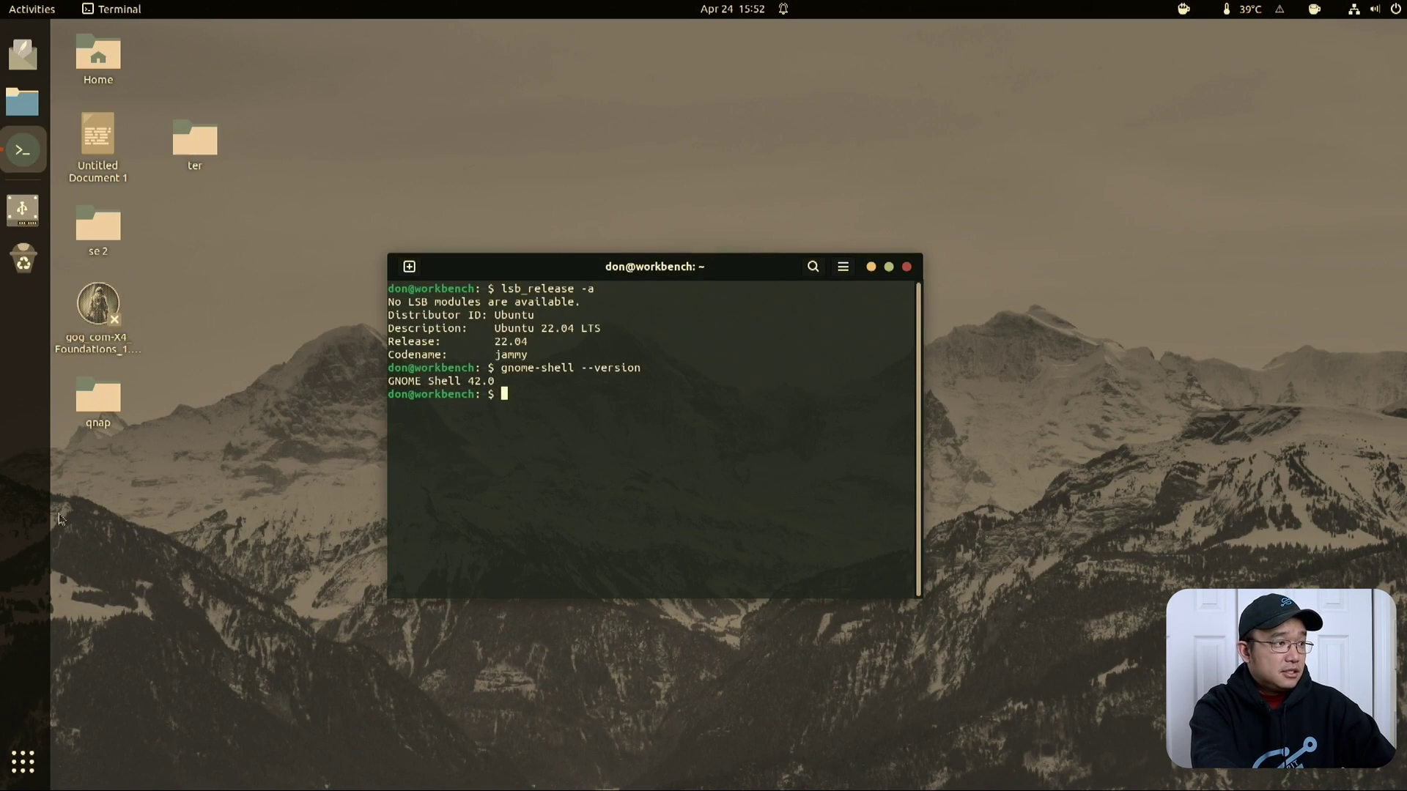
Step: Glance at the application grid, then return to the desktop with the terminal focused
{"action": "left_click", "coordinate": [23, 762]}
{"action": "scroll", "coordinate": [740, 571], "scroll_direction": "down", "scroll_amount": 1}
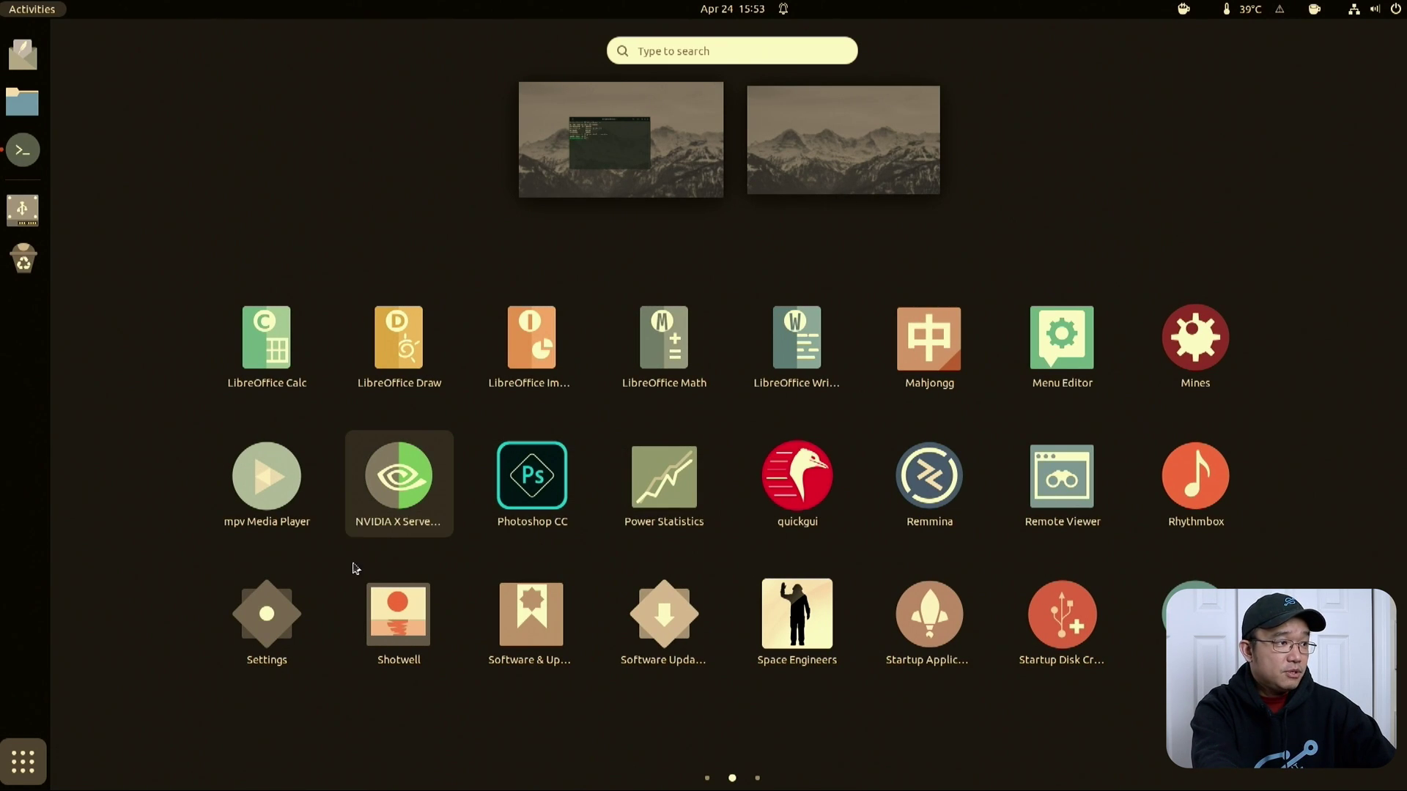
{"action": "key", "text": "Escape"}
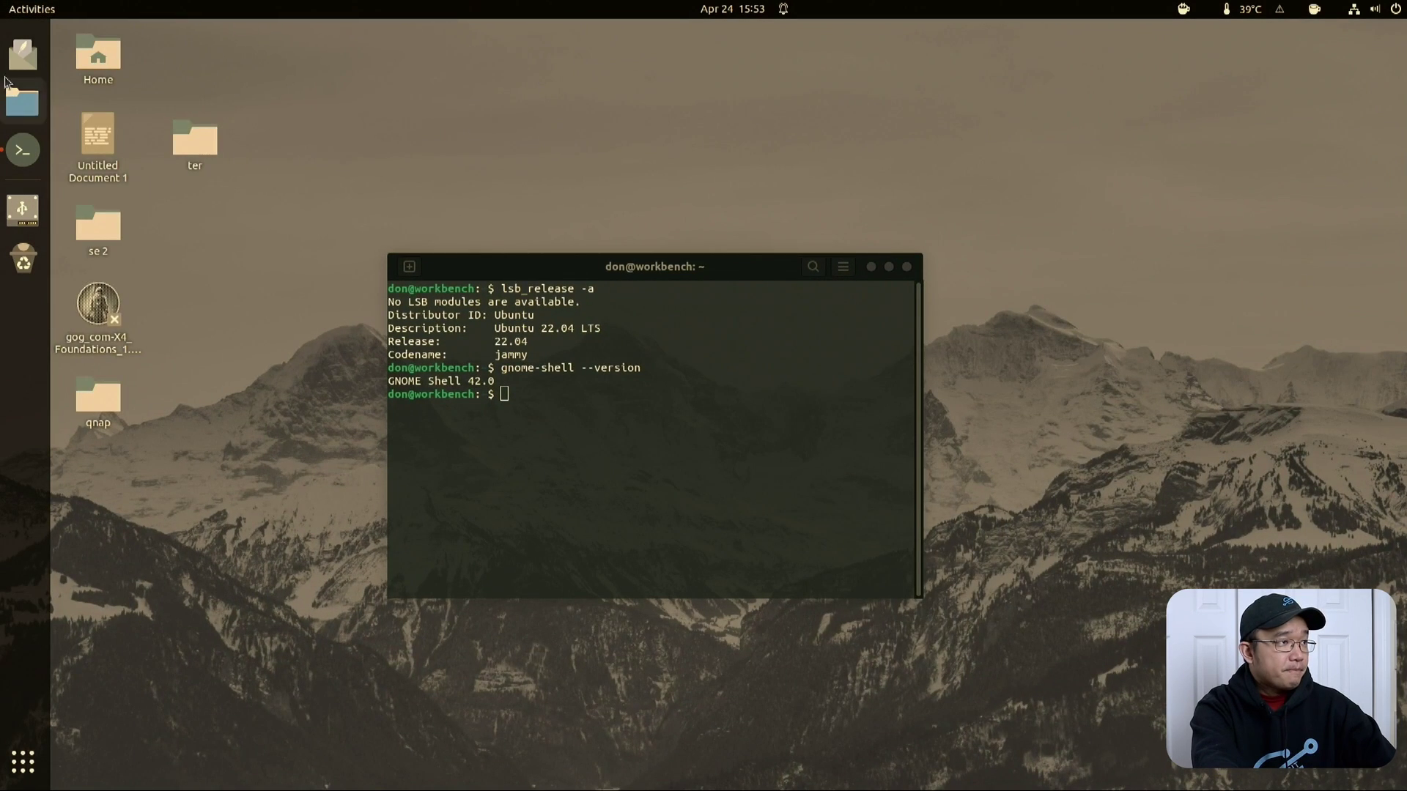
{"action": "left_click", "coordinate": [416, 503]}
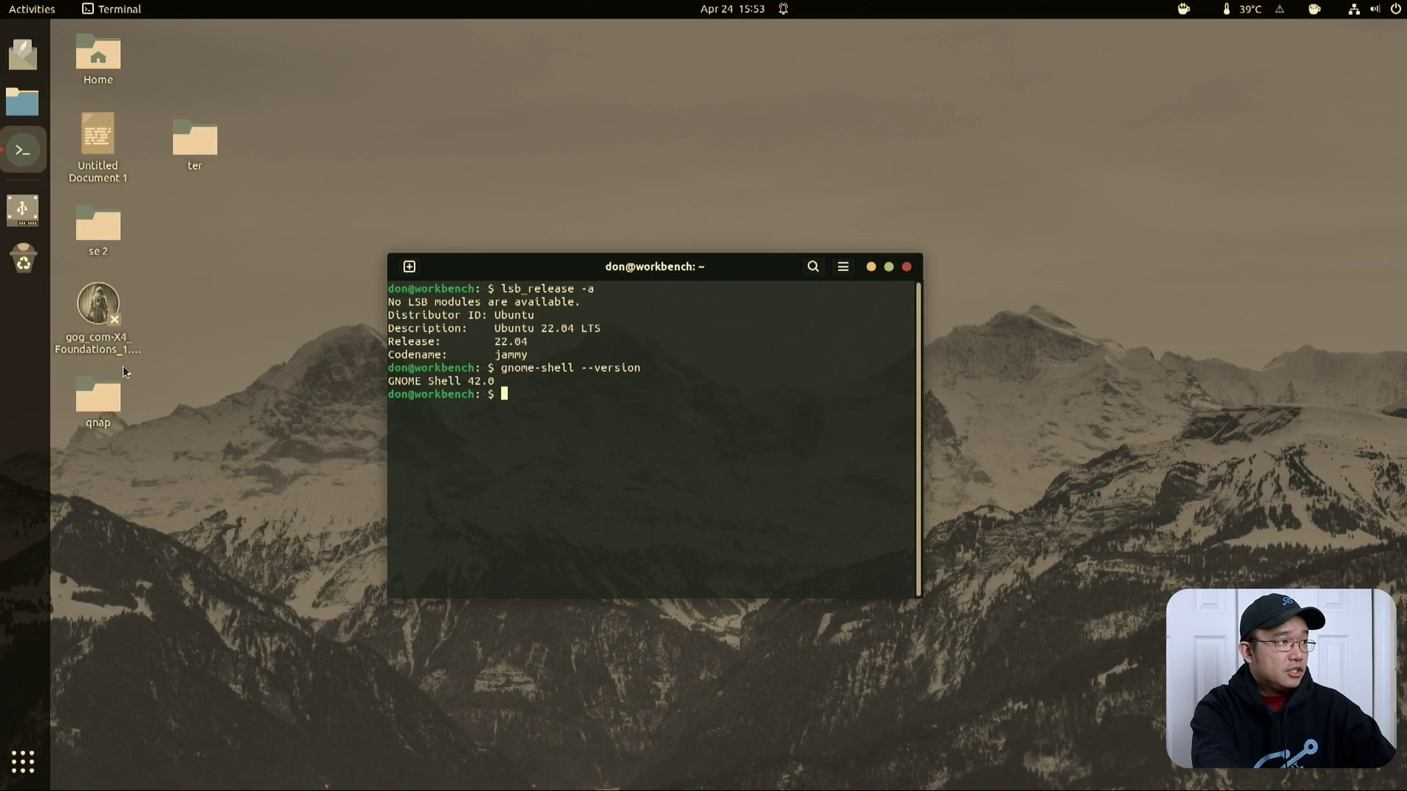
Step: Launch Settings via a 'set' search and open About, selecting the X11 windowing system value
{"action": "left_click", "coordinate": [8, 775]}
{"action": "type", "text": "set"}
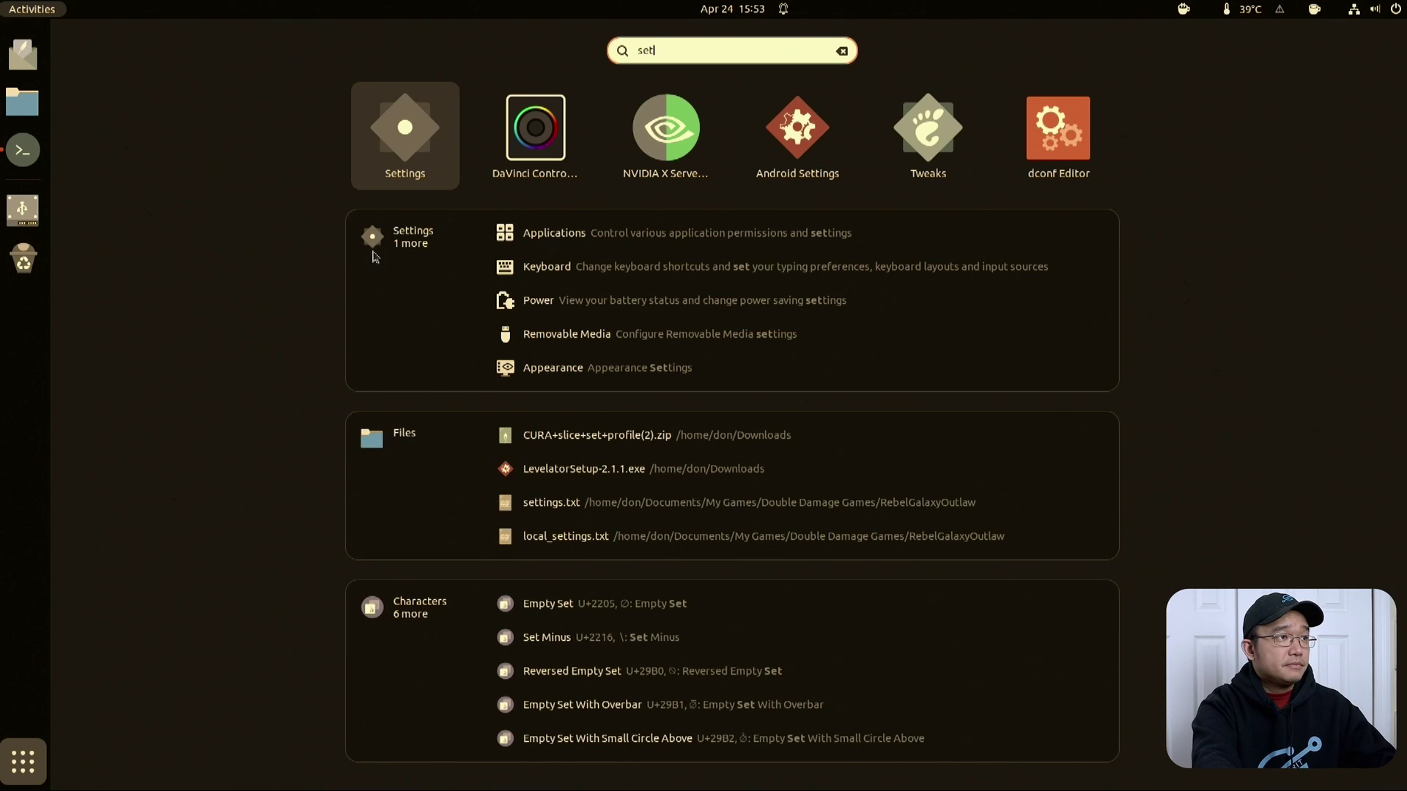
{"action": "key", "text": "Return"}
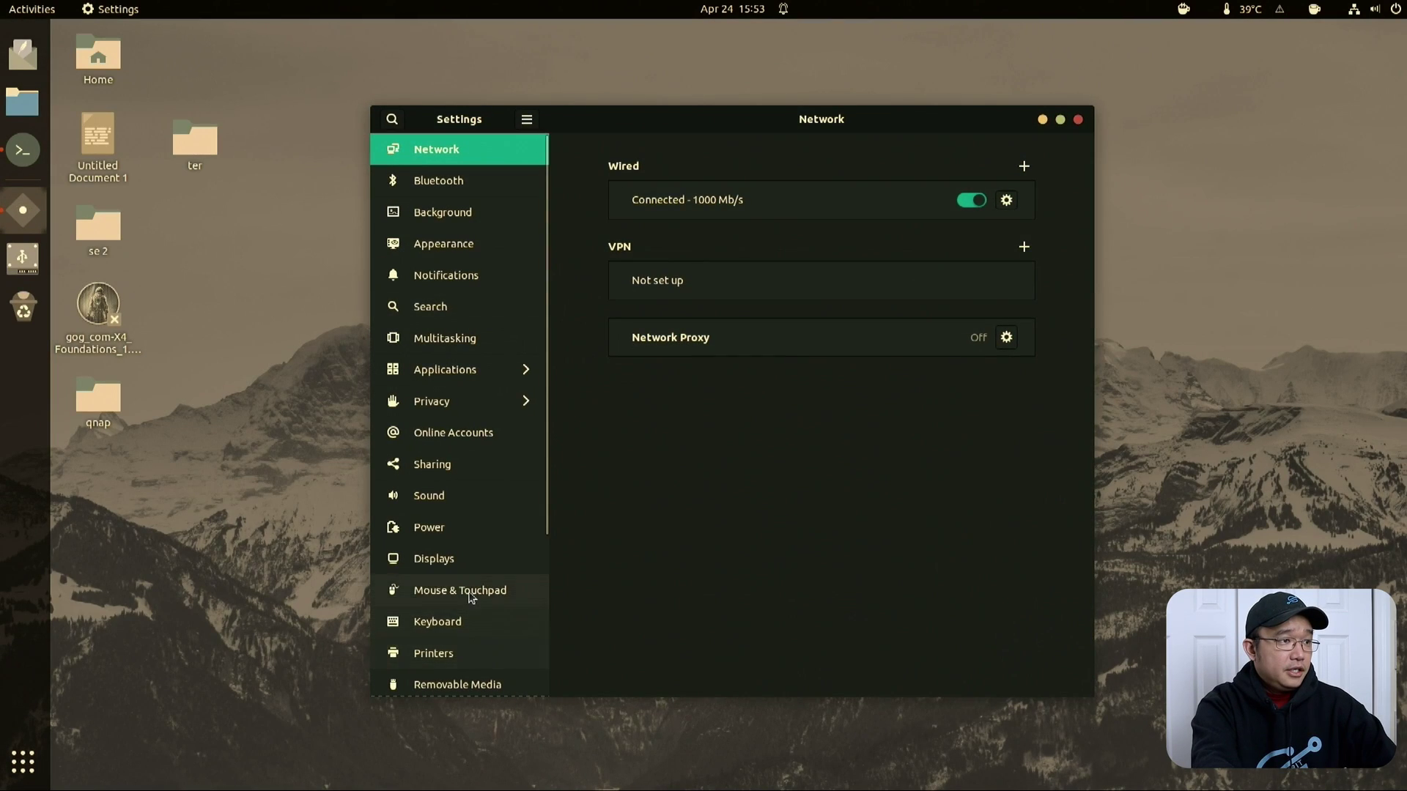
{"action": "scroll", "coordinate": [471, 597], "scroll_direction": "down", "scroll_amount": 5}
{"action": "left_click", "coordinate": [449, 682]}
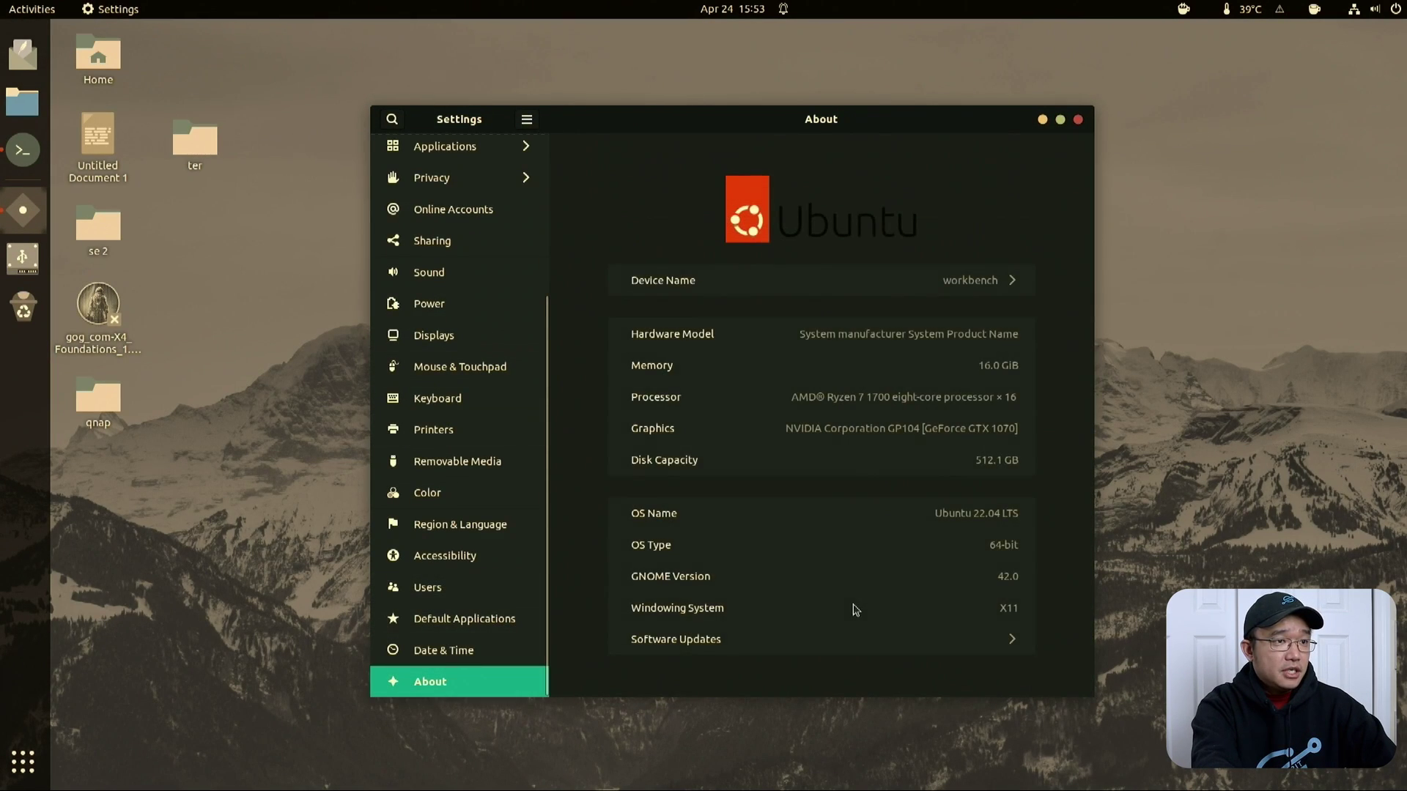
{"action": "double_click", "coordinate": [1016, 607]}
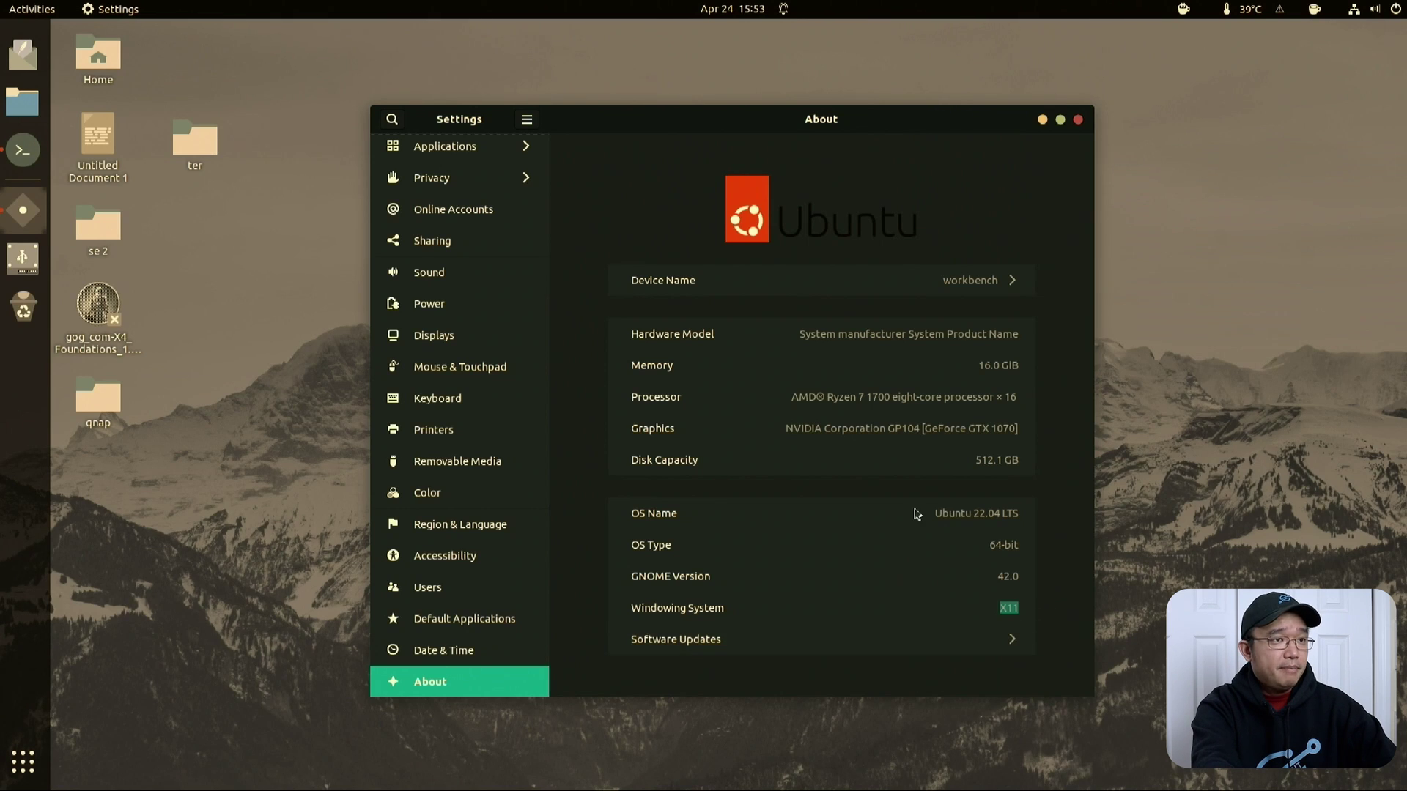
{"action": "scroll", "coordinate": [513, 250], "scroll_direction": "up", "scroll_amount": 5}
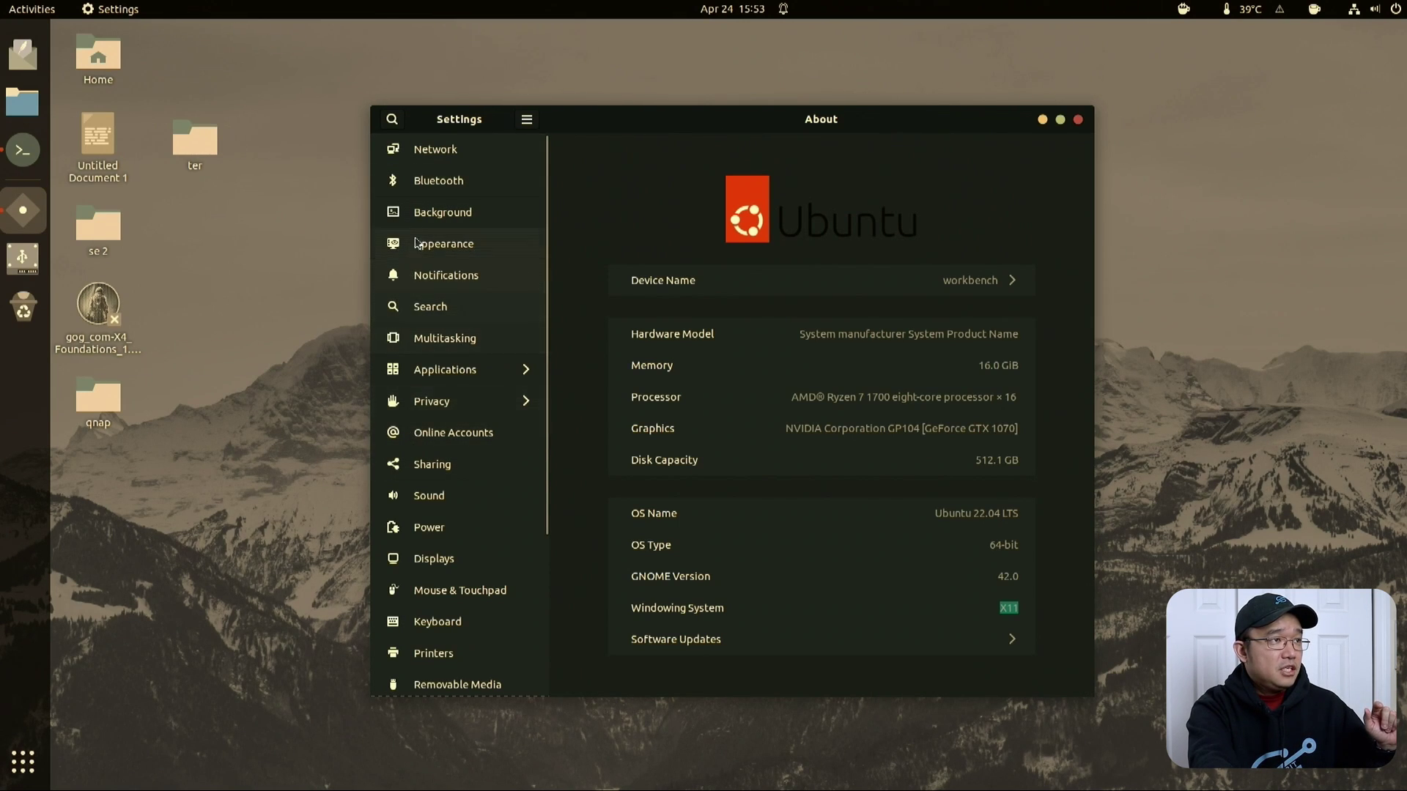
{"action": "left_click", "coordinate": [23, 762]}
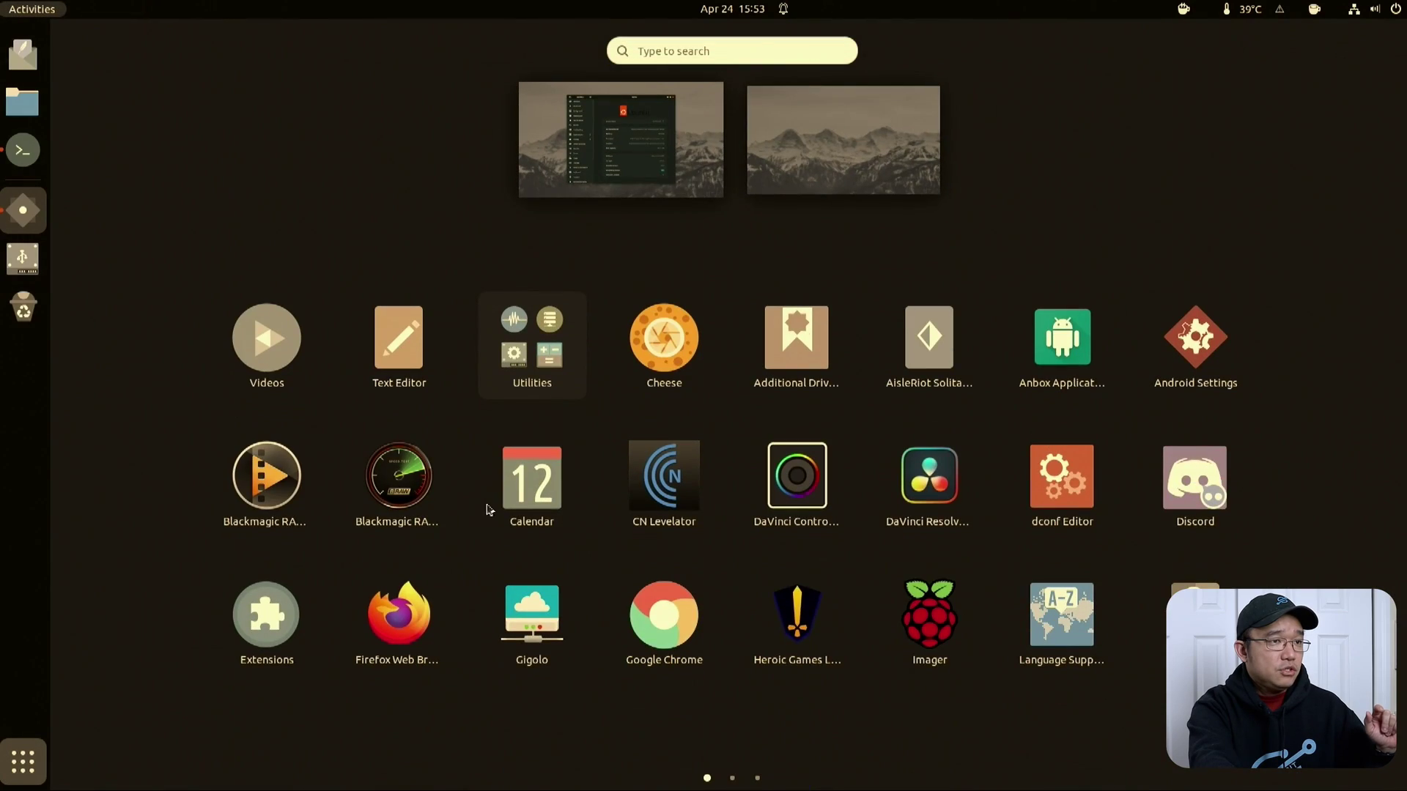
Step: Launch Tweaks via a 'twe' search, move it left, and open its Appearance page
{"action": "scroll", "coordinate": [965, 514], "scroll_direction": "down", "scroll_amount": 1}
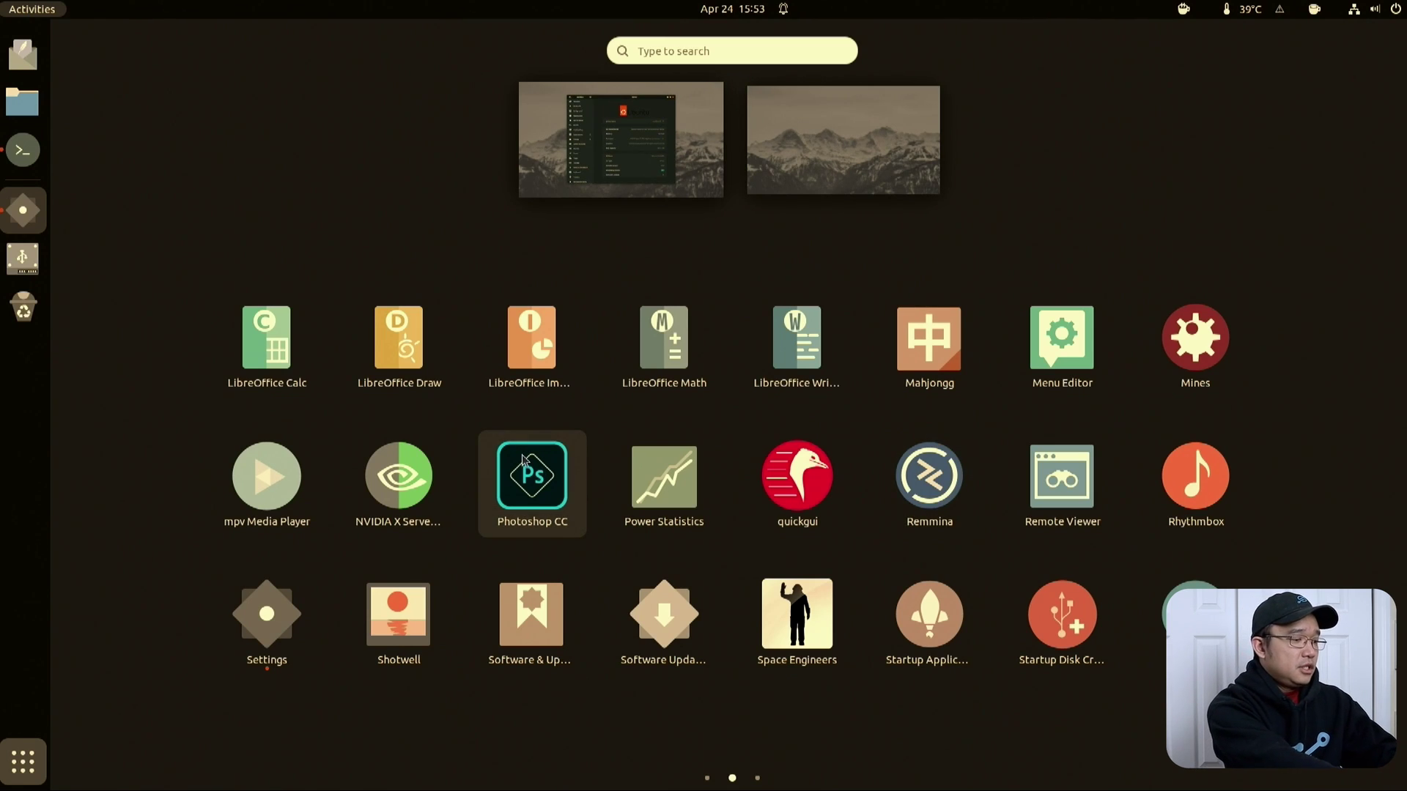
{"action": "type", "text": "d"}
{"action": "key", "text": "BackSpace"}
{"action": "type", "text": "twe"}
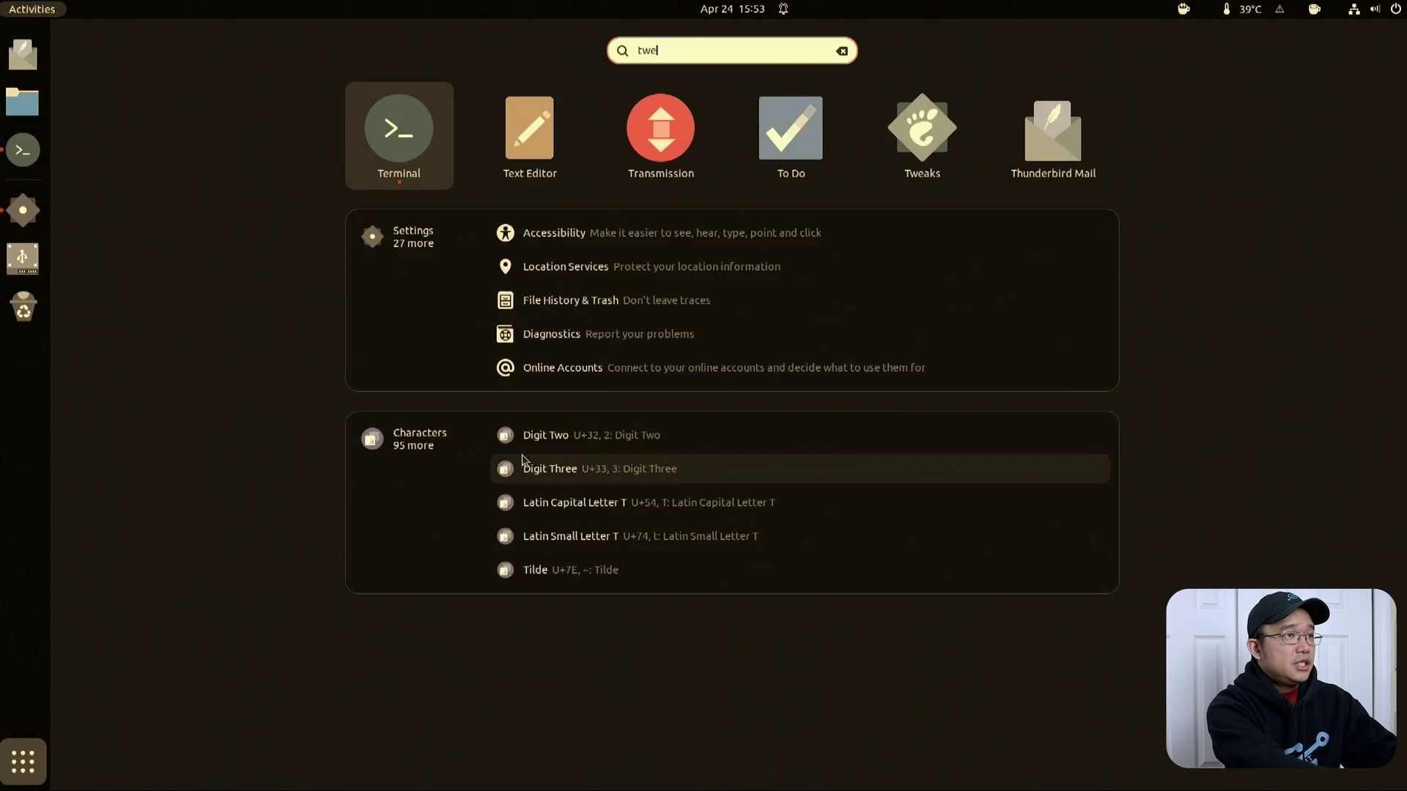
{"action": "left_click", "coordinate": [730, 147]}
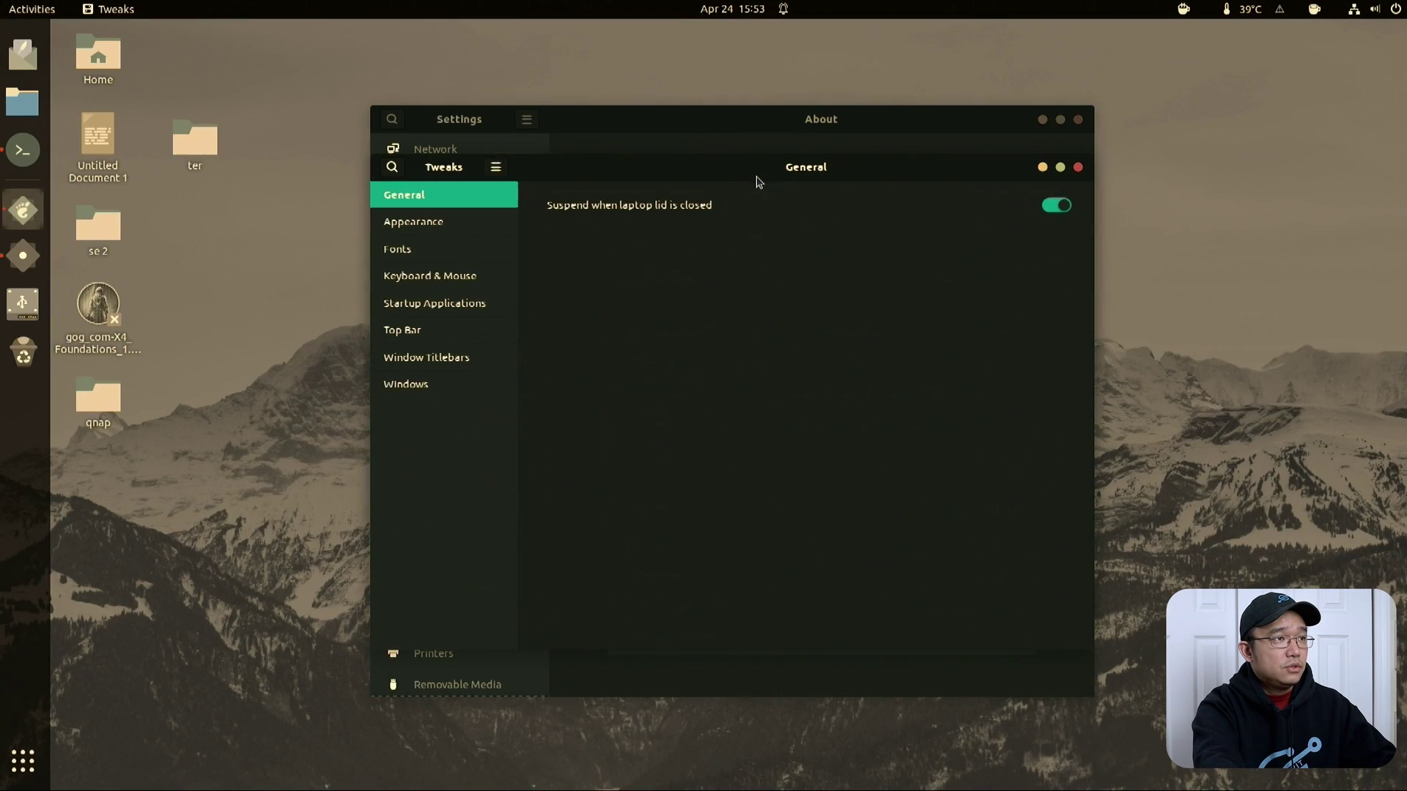
{"action": "left_click_drag", "start_coordinate": [730, 184], "coordinate": [544, 185]}
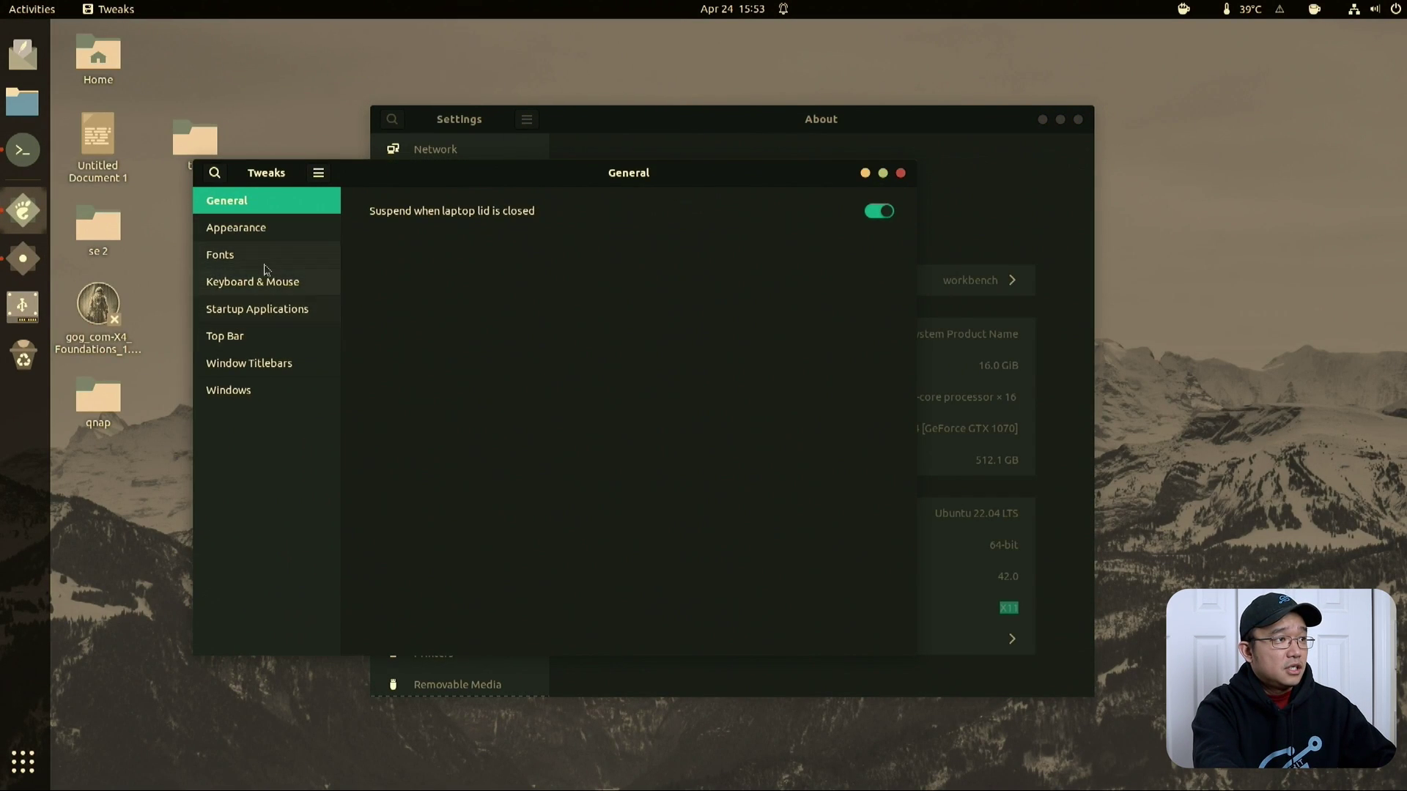
{"action": "left_click", "coordinate": [256, 233]}
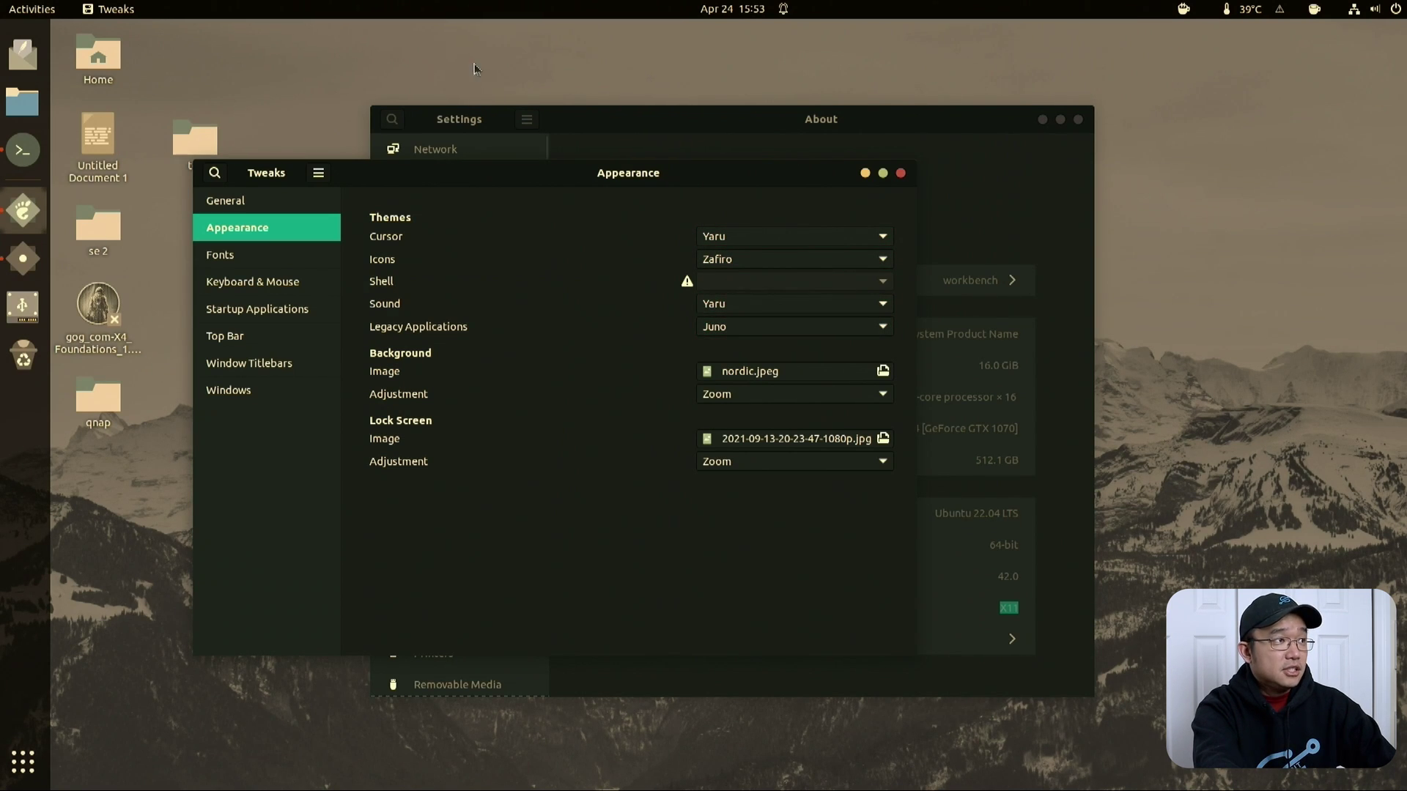
Step: Move Settings up and right, and confirm the Legacy Applications theme remains Juno
{"action": "left_click", "coordinate": [36, 9]}
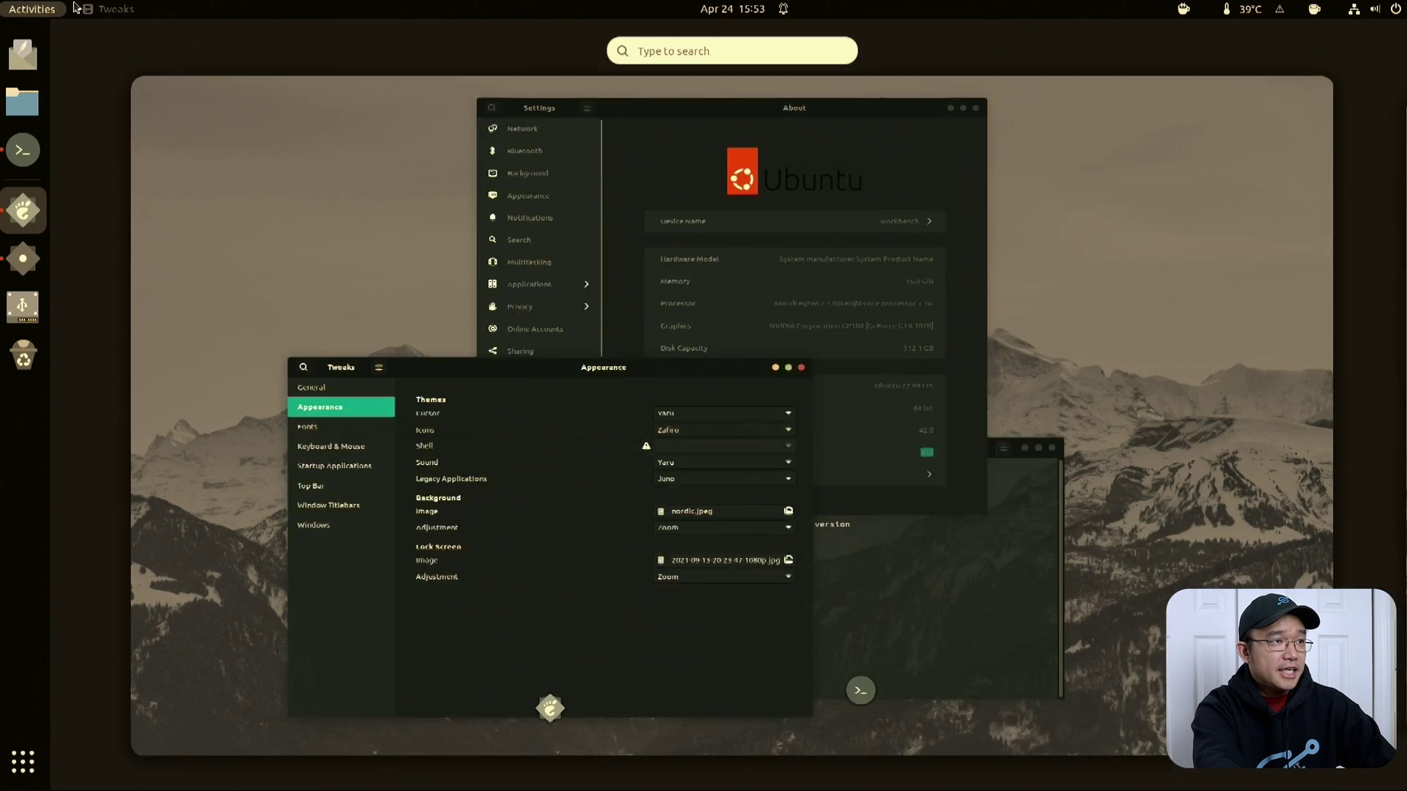
{"action": "key", "text": "Escape"}
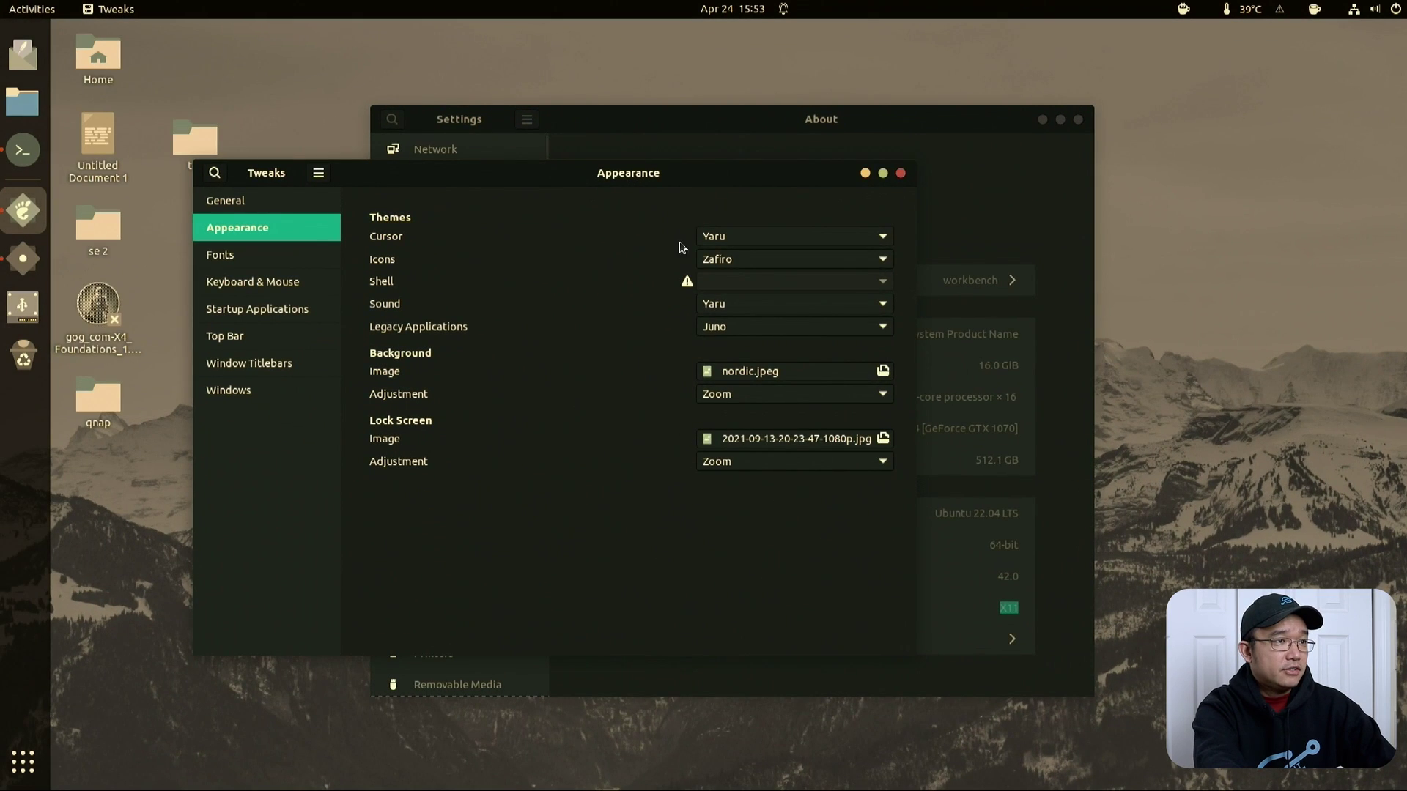
{"action": "left_click", "coordinate": [719, 325]}
{"action": "left_click", "coordinate": [1110, 244]}
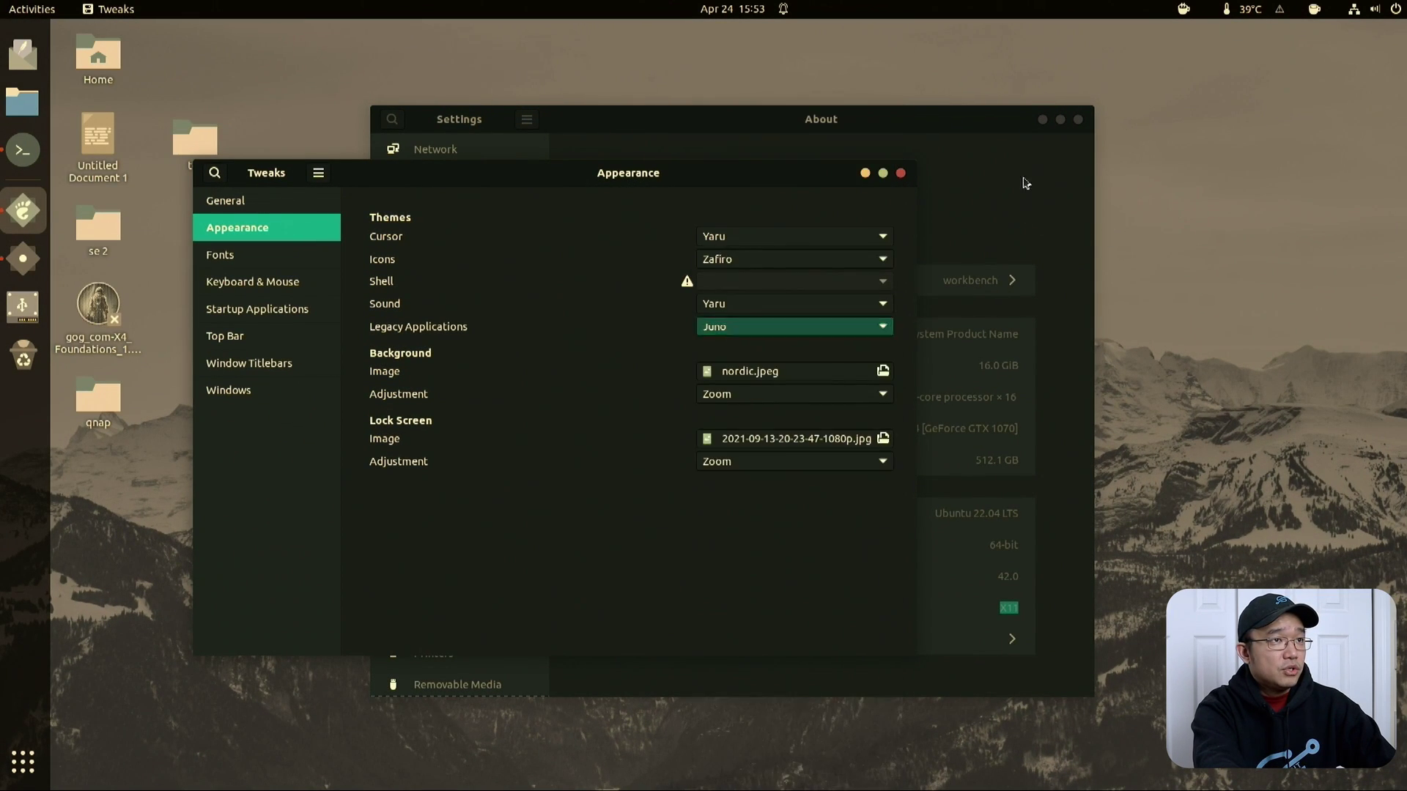
{"action": "left_click_drag", "start_coordinate": [976, 124], "coordinate": [1176, 92]}
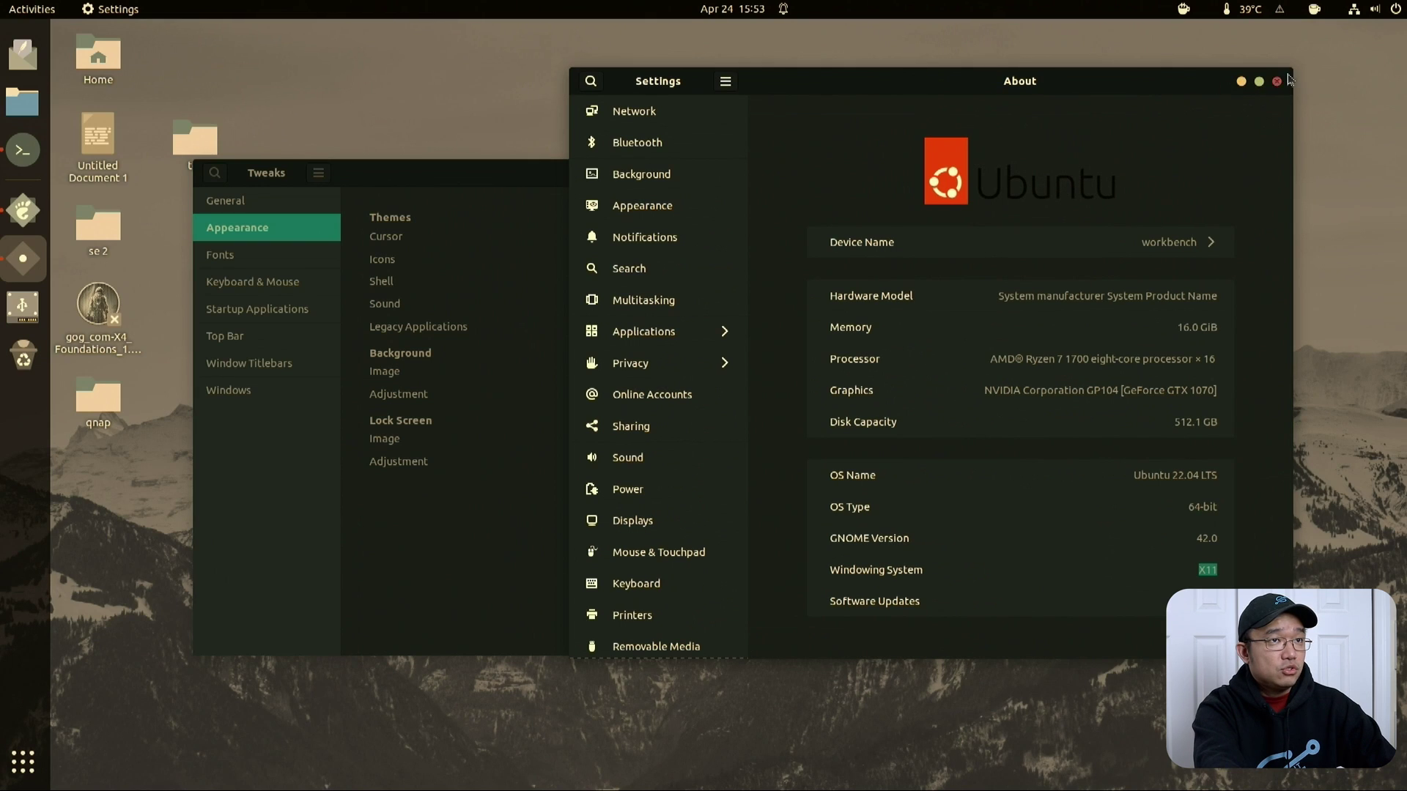
{"action": "left_click", "coordinate": [464, 175]}
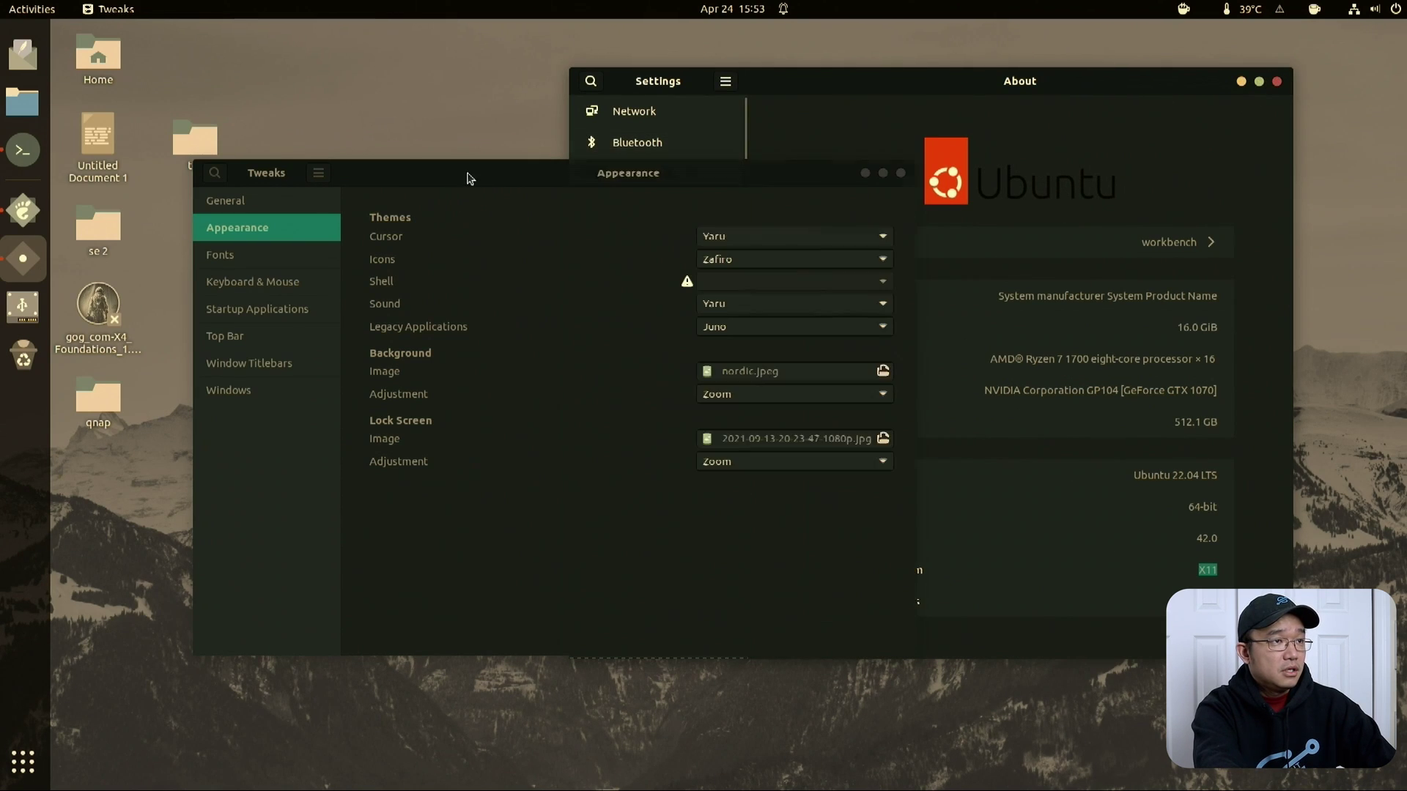
{"action": "left_click", "coordinate": [745, 326]}
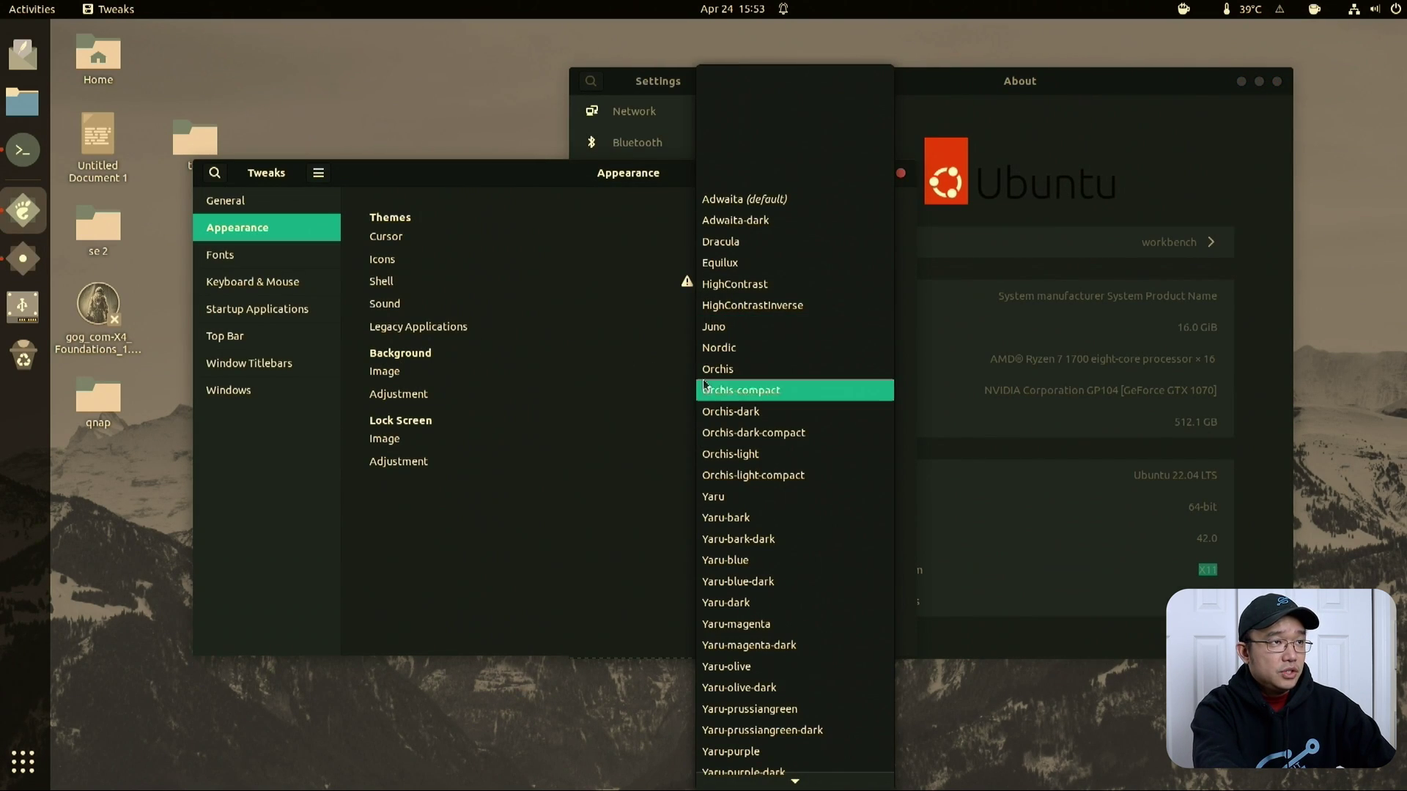
{"action": "left_click", "coordinate": [511, 193]}
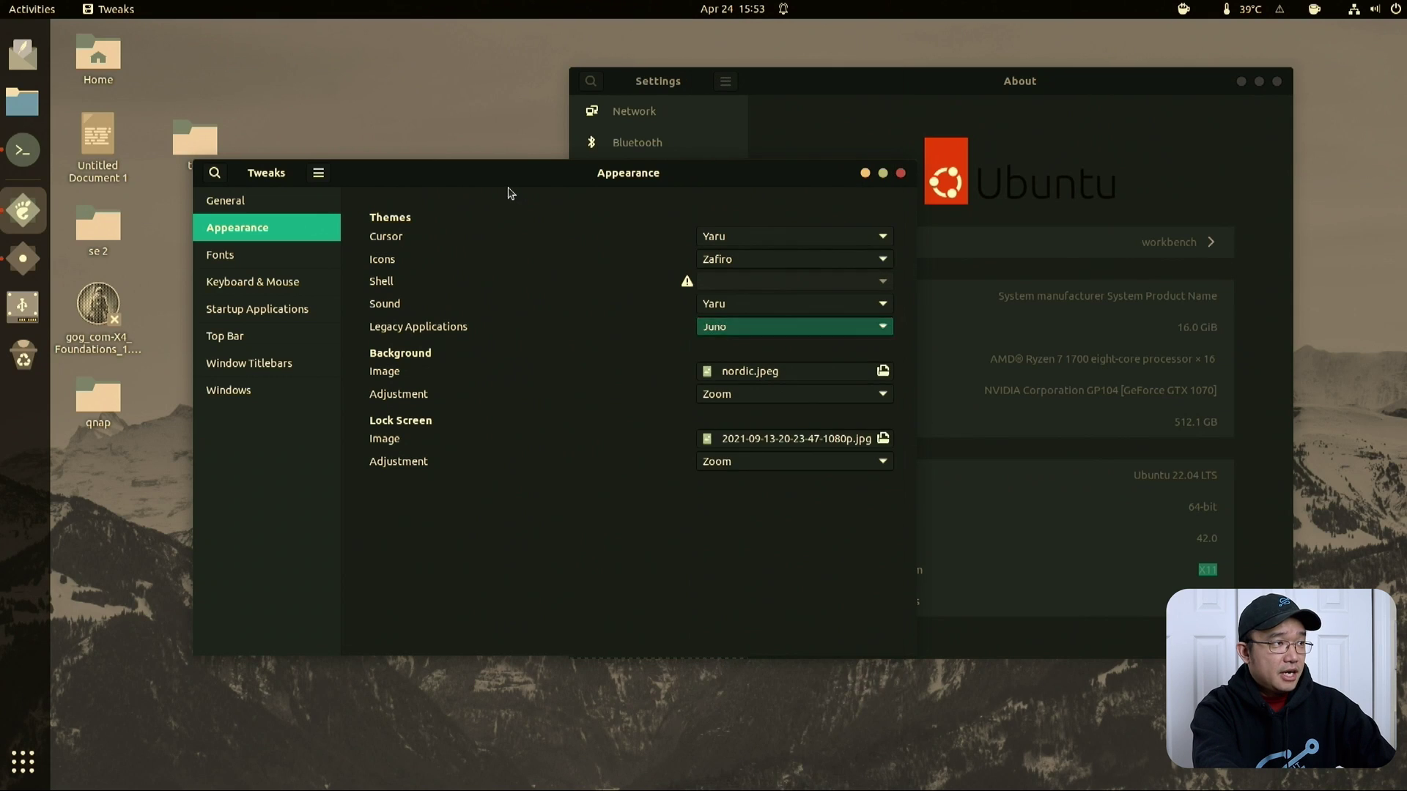
{"action": "left_click", "coordinate": [179, 128]}
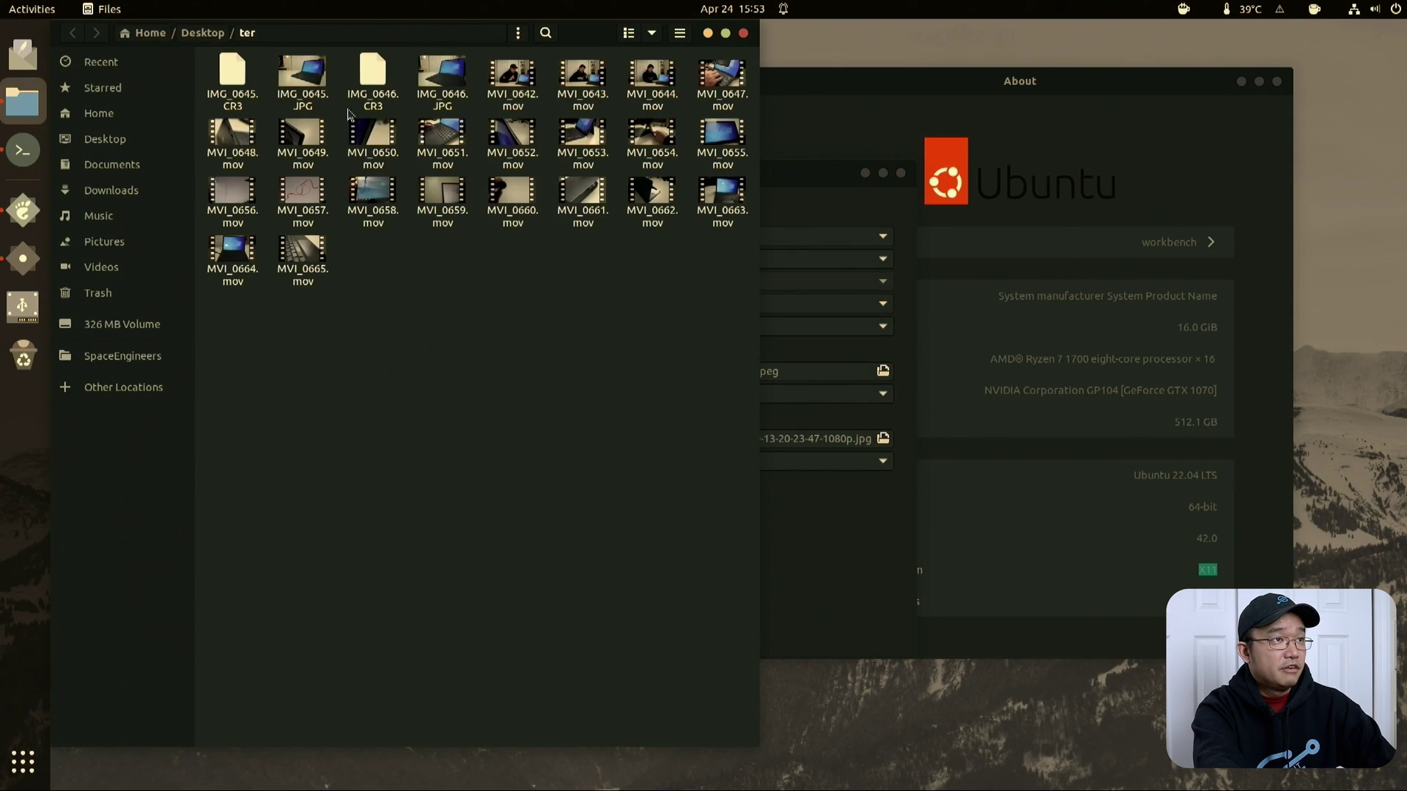
{"action": "left_click", "coordinate": [743, 34]}
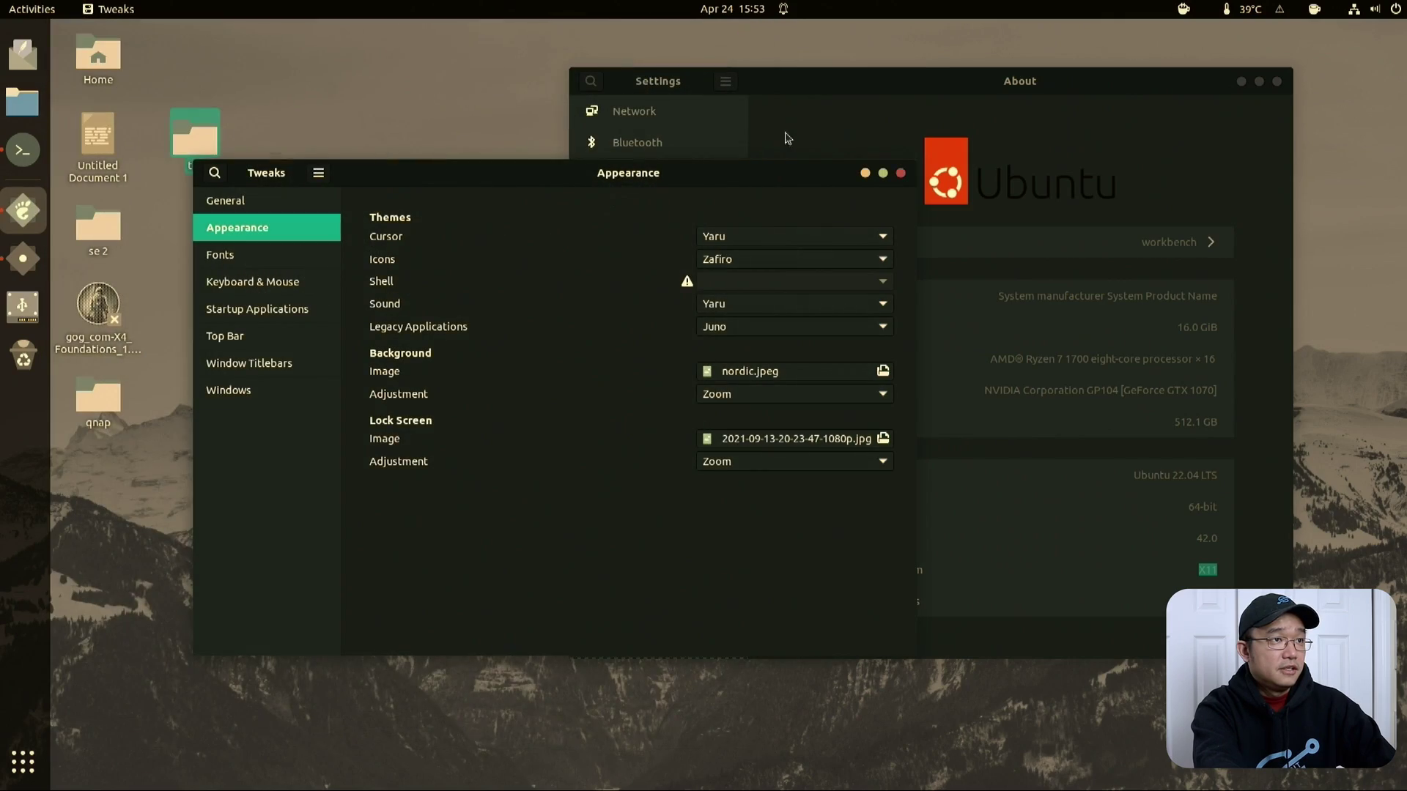